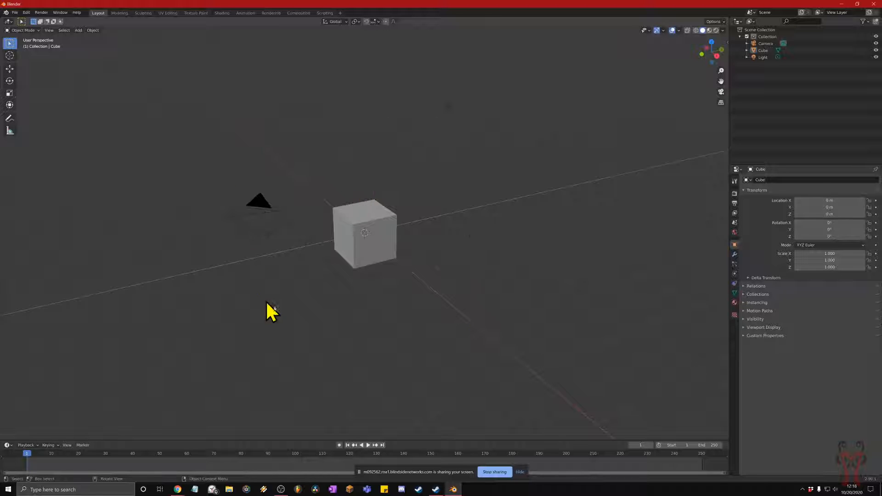
Open the World properties of the scene to reach its background settings.
{"action": "middle_click_drag", "start_coordinate": [443, 103], "coordinate": [458, 168]}
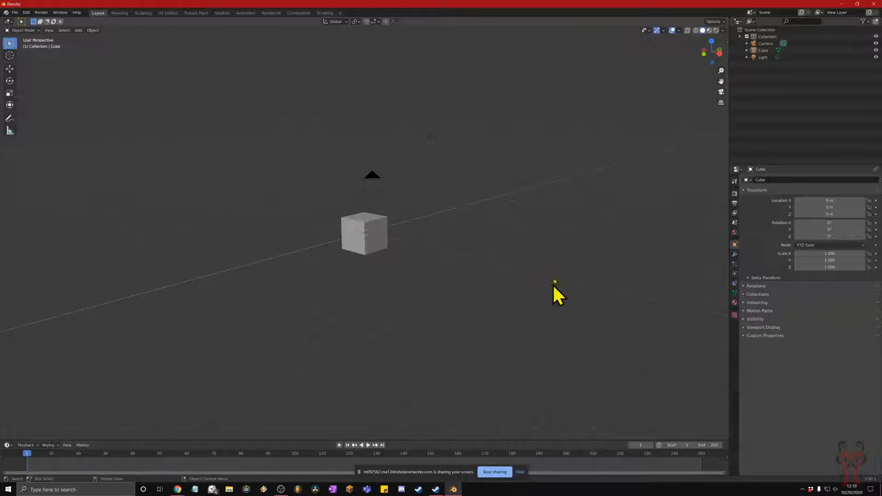
{"action": "middle_click_drag", "start_coordinate": [545, 135], "coordinate": [486, 171]}
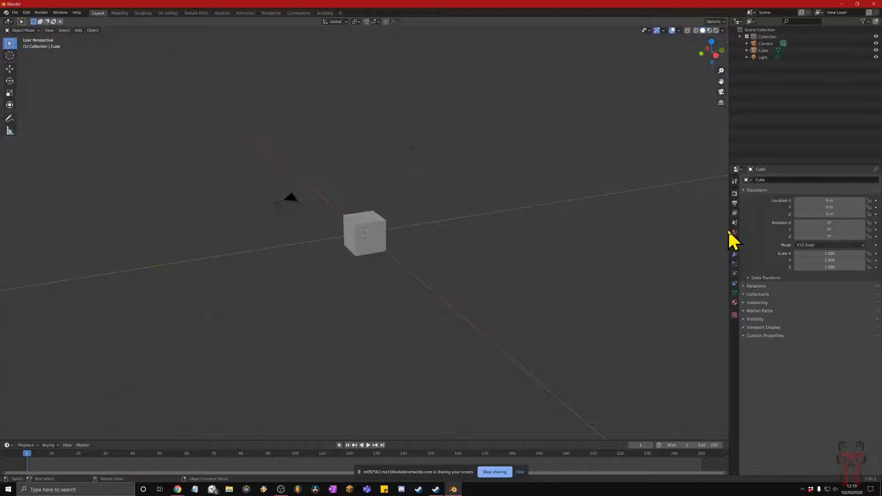
{"action": "key", "text": "super+plus"}
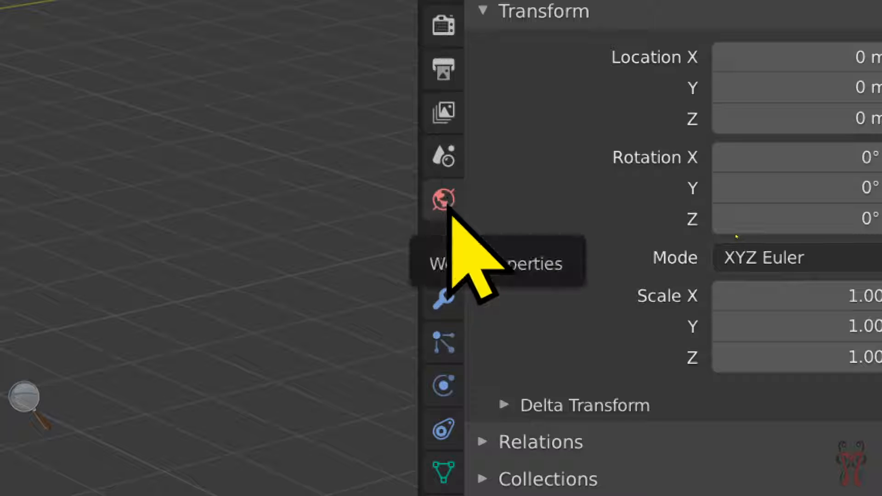
{"action": "left_click", "coordinate": [445, 201]}
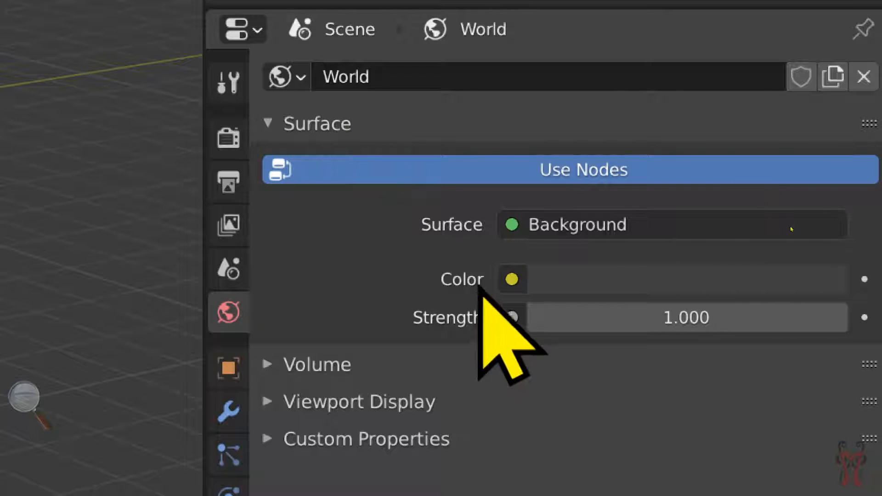
Set the world background color to a dark green with hue 0.290 and saturation 0.592.
{"action": "left_click", "coordinate": [511, 278]}
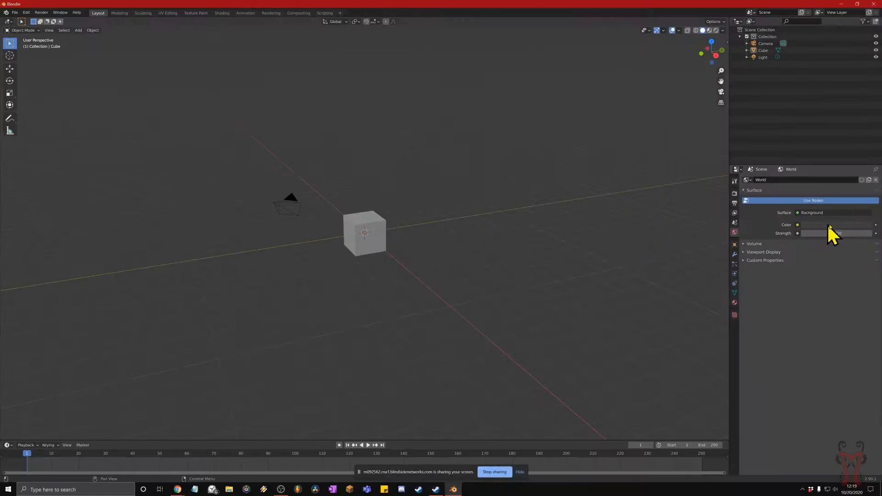
{"action": "left_click", "coordinate": [664, 278]}
{"action": "left_click_drag", "start_coordinate": [834, 163], "coordinate": [823, 159]}
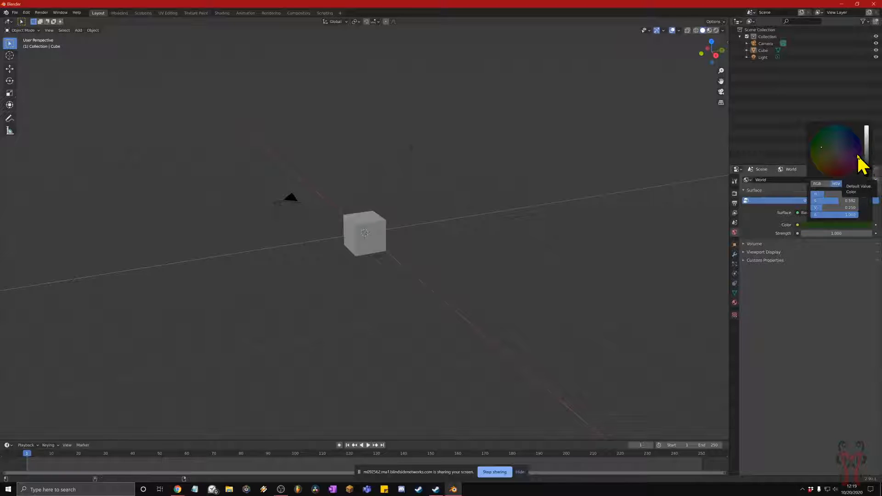
Change the world background color to blue with hue 0.660 and saturation 0.638, and raise its brightness.
{"action": "key", "text": "super+plus"}
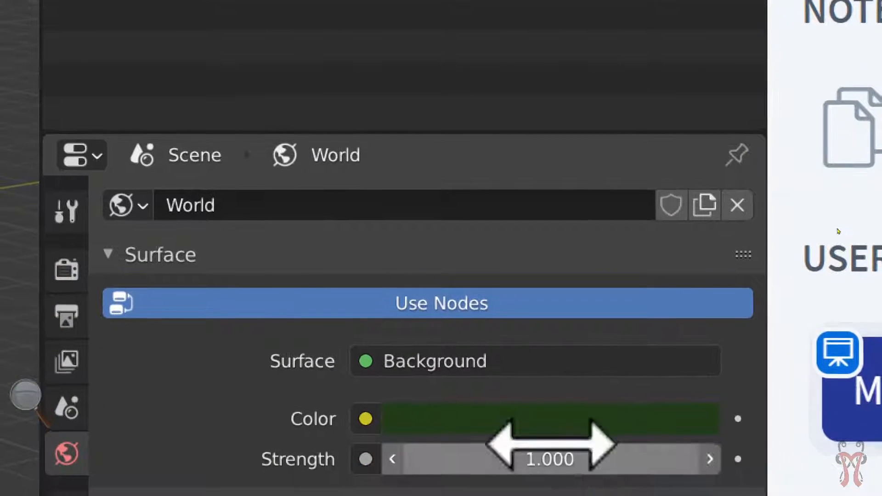
{"action": "left_click", "coordinate": [557, 418]}
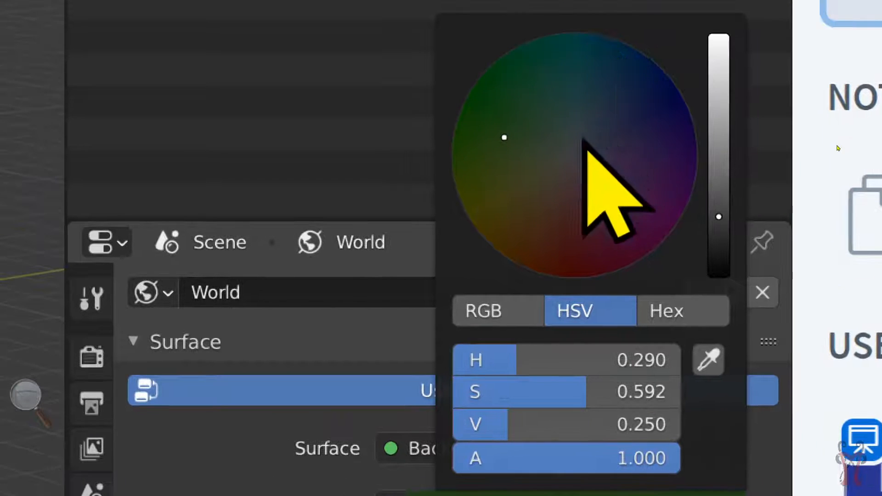
{"action": "mouse_move", "coordinate": [583, 138]}
{"action": "left_mouse_down"}
{"action": "mouse_move", "coordinate": [519, 146]}
{"action": "mouse_move", "coordinate": [650, 157]}
{"action": "mouse_move", "coordinate": [498, 157]}
{"action": "mouse_move", "coordinate": [651, 122]}
{"action": "mouse_move", "coordinate": [506, 212]}
{"action": "mouse_move", "coordinate": [571, 67]}
{"action": "mouse_move", "coordinate": [603, 192]}
{"action": "mouse_move", "coordinate": [494, 140]}
{"action": "mouse_move", "coordinate": [626, 114]}
{"action": "mouse_move", "coordinate": [520, 128]}
{"action": "mouse_move", "coordinate": [640, 114]}
{"action": "left_mouse_up"}
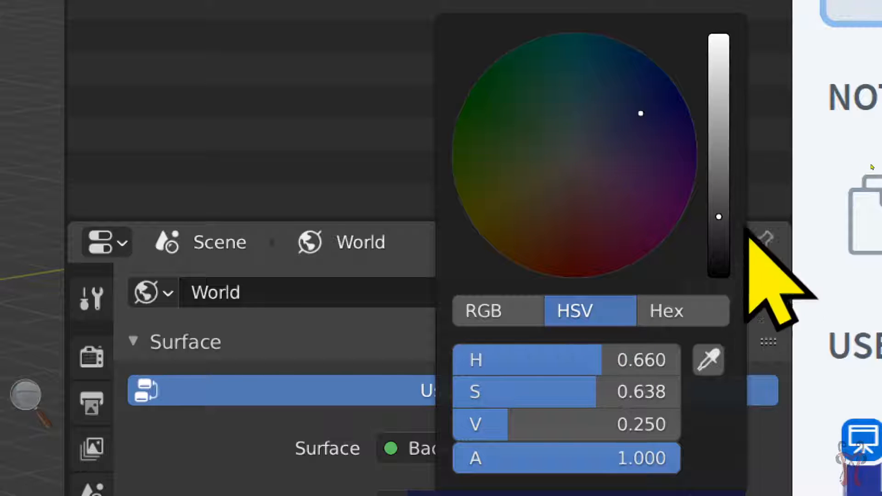
{"action": "left_click_drag", "start_coordinate": [716, 219], "coordinate": [719, 177]}
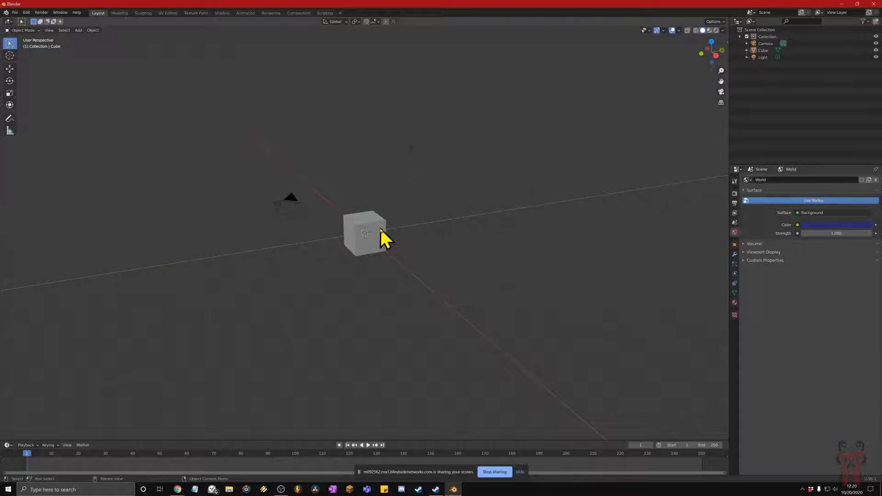
Switch the viewport to wireframe shading and enter Edit Mode on the cube.
{"action": "key", "text": "z"}
{"action": "left_click", "coordinate": [446, 199]}
{"action": "key", "text": "z"}
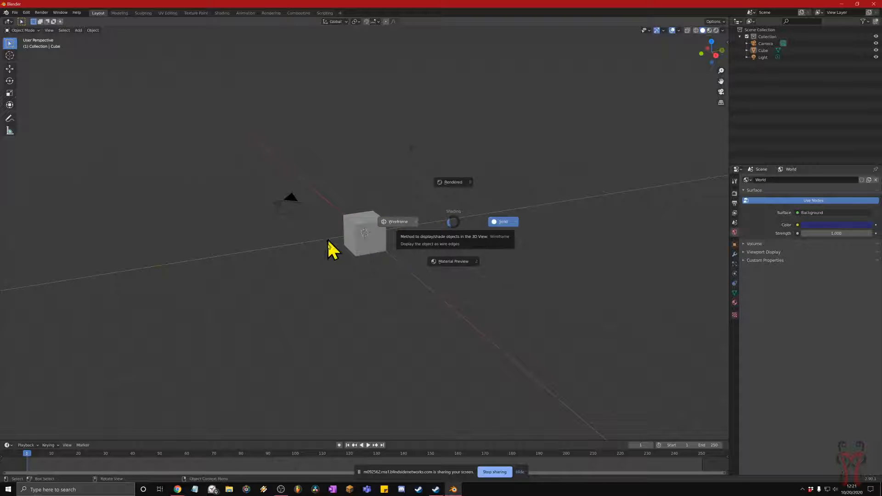
{"action": "left_click", "coordinate": [398, 222]}
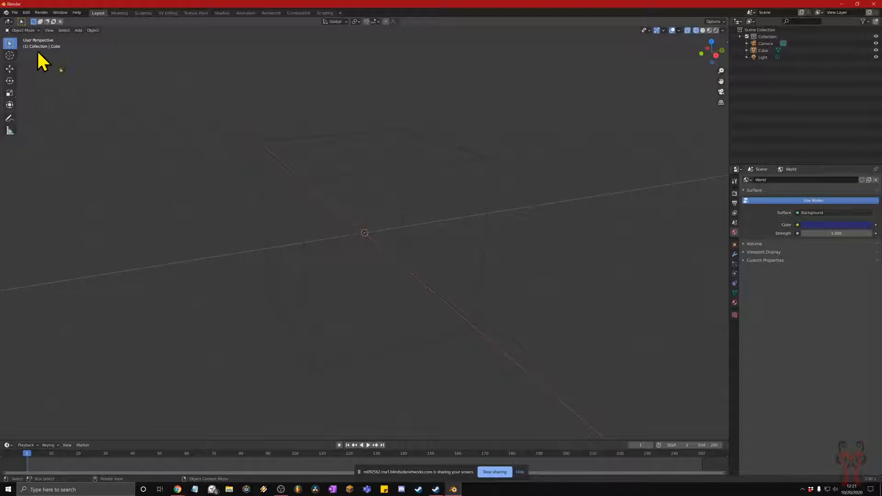
{"action": "key", "text": "Tab"}
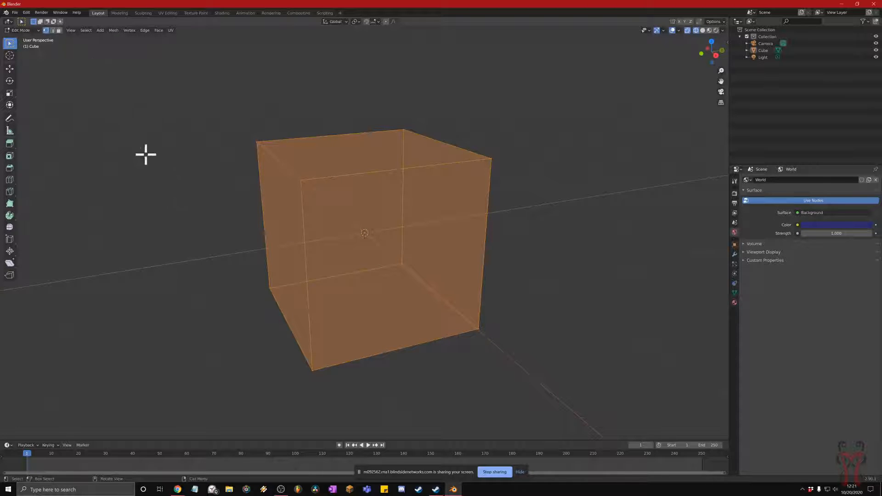
Select single bottom corners of the cube, first the rear one, and box-select the front one.
{"action": "left_click", "coordinate": [273, 245]}
{"action": "left_click", "coordinate": [411, 271]}
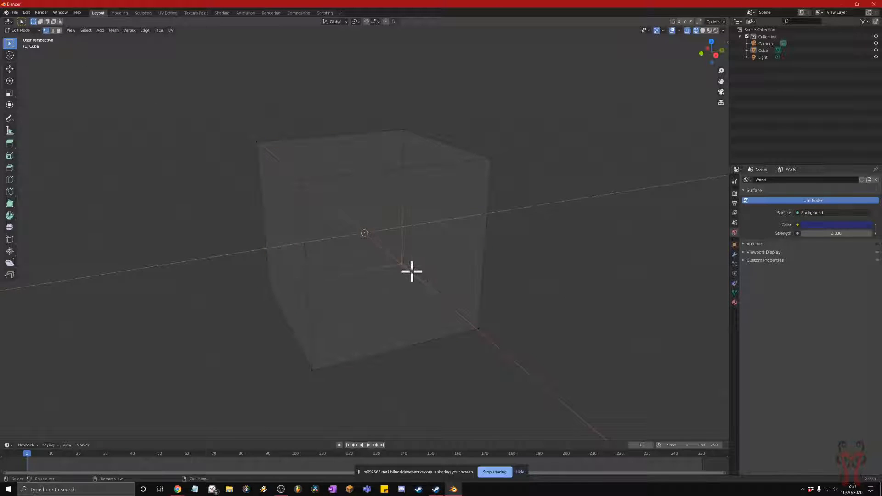
{"action": "left_click_drag", "start_coordinate": [232, 272], "coordinate": [334, 385]}
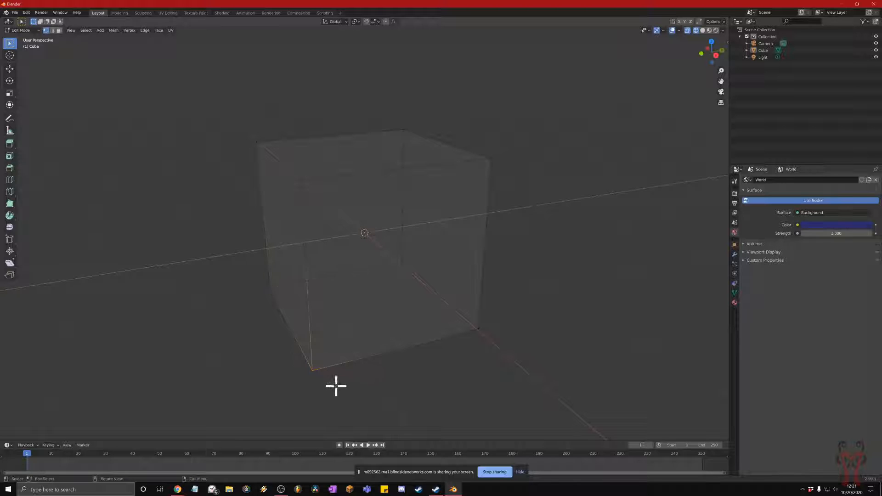
Box-select all four bottom vertices of the cube through the wireframe, and clear the selection.
{"action": "middle_click_drag", "start_coordinate": [435, 353], "coordinate": [435, 327]}
{"action": "left_click_drag", "start_coordinate": [204, 299], "coordinate": [505, 337]}
{"action": "mouse_move", "coordinate": [504, 337]}
{"action": "middle_mouse_down"}
{"action": "mouse_move", "coordinate": [470, 330]}
{"action": "mouse_move", "coordinate": [454, 340]}
{"action": "mouse_move", "coordinate": [492, 345]}
{"action": "mouse_move", "coordinate": [495, 336]}
{"action": "middle_mouse_up"}
{"action": "left_click", "coordinate": [487, 351]}
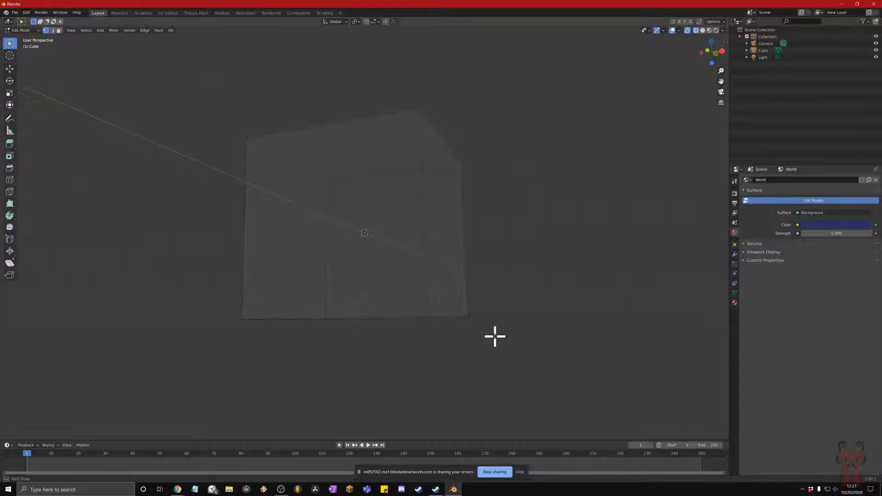
{"action": "middle_click_drag", "start_coordinate": [495, 336], "coordinate": [494, 338]}
{"action": "left_click_drag", "start_coordinate": [222, 305], "coordinate": [493, 327]}
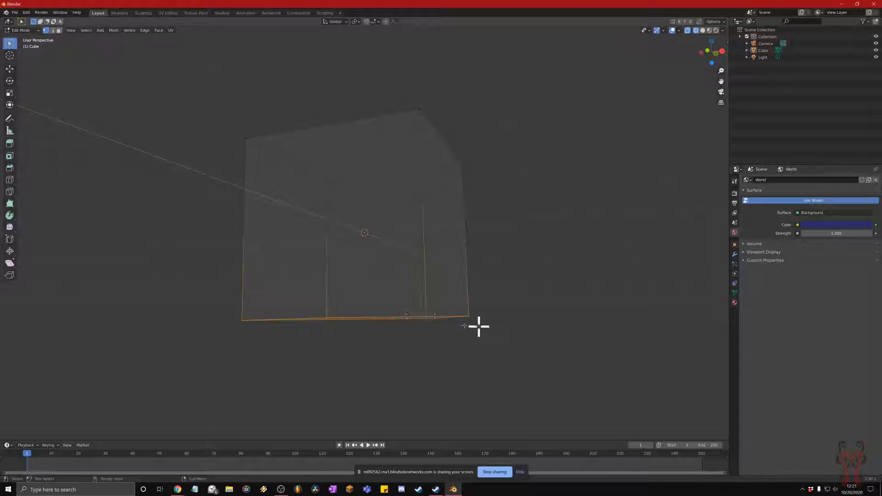
{"action": "middle_click_drag", "start_coordinate": [333, 334], "coordinate": [282, 311]}
{"action": "left_click", "coordinate": [569, 335]}
{"action": "middle_click_drag", "start_coordinate": [566, 323], "coordinate": [558, 327]}
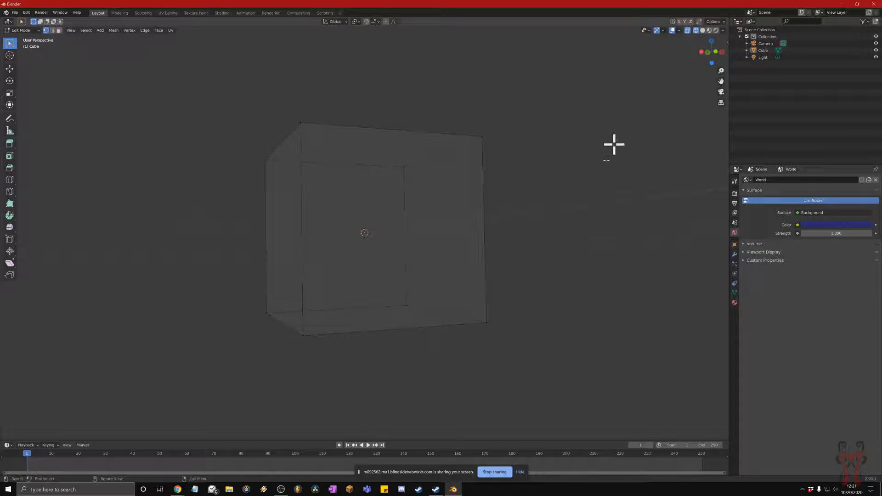
Switch to solid shading and try box-selecting the cube's bottom vertices.
{"action": "key", "text": "z"}
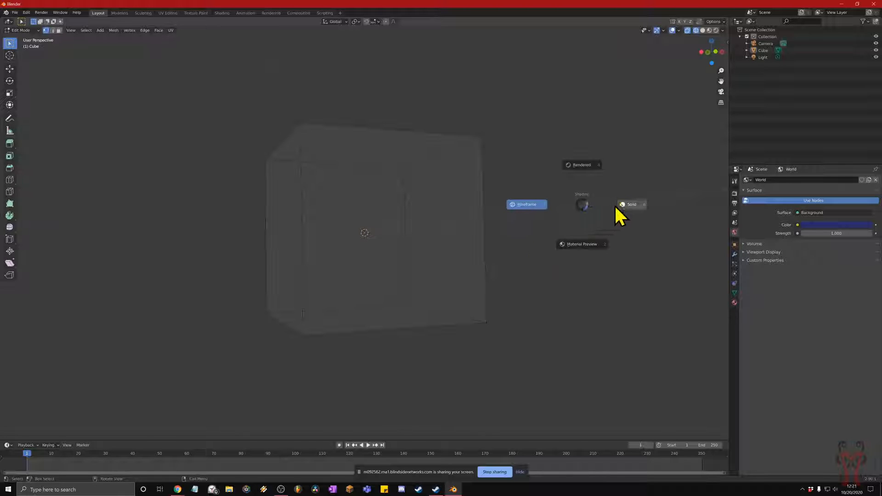
{"action": "left_click", "coordinate": [634, 205]}
{"action": "mouse_move", "coordinate": [529, 303]}
{"action": "left_mouse_down"}
{"action": "mouse_move", "coordinate": [190, 338]}
{"action": "mouse_move", "coordinate": [190, 347]}
{"action": "left_mouse_up"}
{"action": "middle_click_drag", "start_coordinate": [490, 318], "coordinate": [546, 309]}
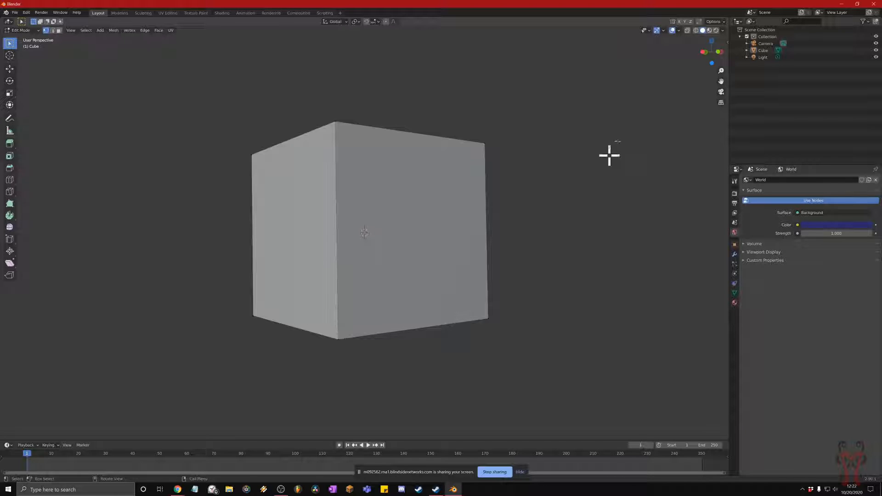
Return to wireframe shading, box-select the cube's whole bottom face, and deselect it.
{"action": "left_click", "coordinate": [696, 30]}
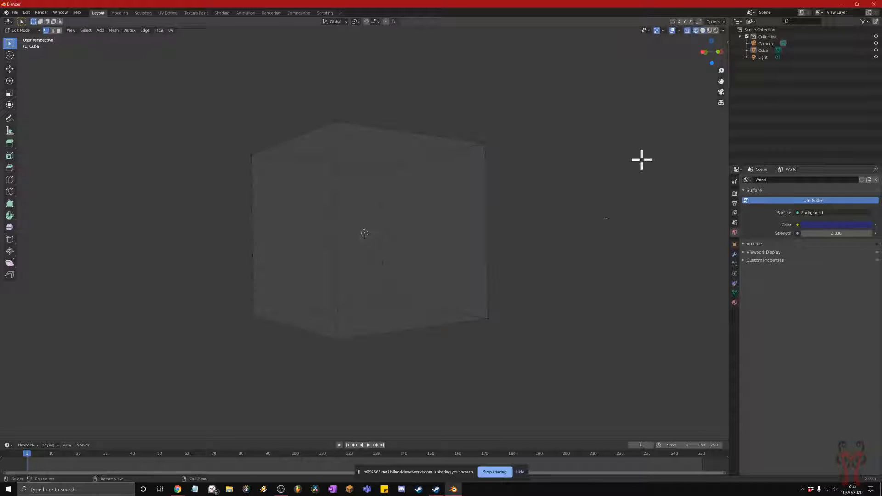
{"action": "left_click_drag", "start_coordinate": [566, 288], "coordinate": [175, 394]}
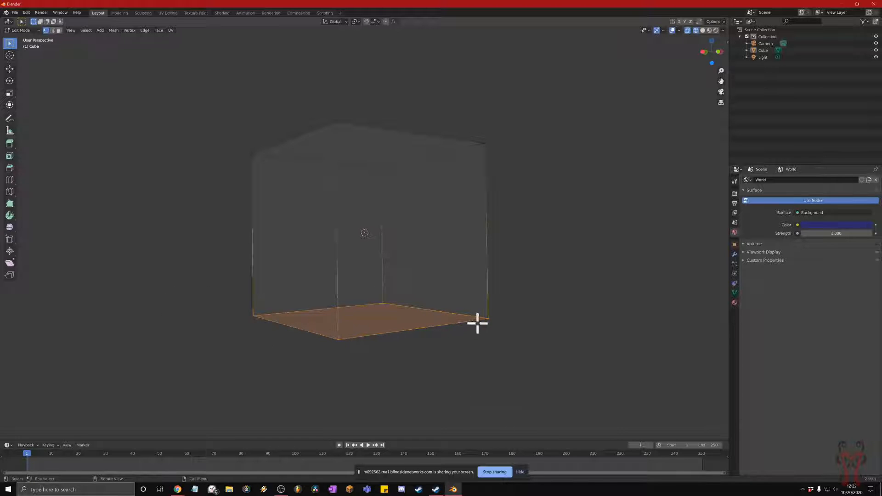
{"action": "left_click", "coordinate": [522, 313]}
{"action": "scroll", "coordinate": [512, 309], "scroll_direction": "down", "scroll_amount": 2}
{"action": "middle_click_drag", "start_coordinate": [519, 306], "coordinate": [513, 320]}
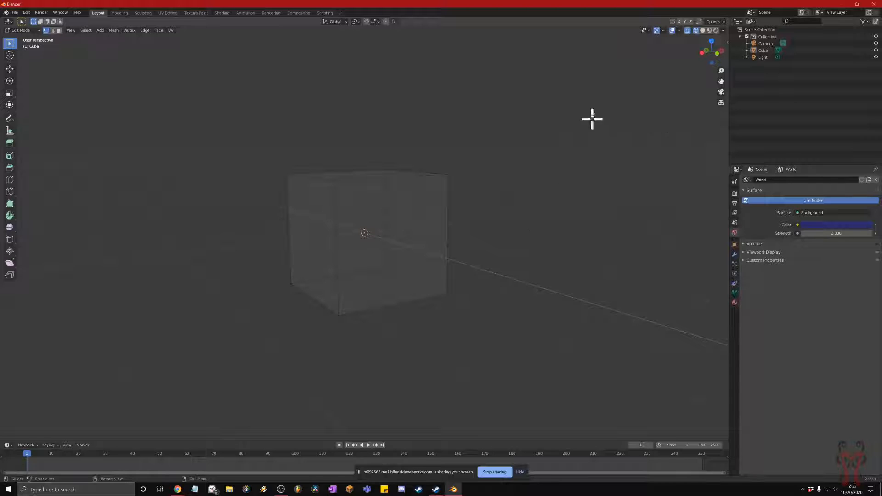
Preview the cube in rendered shading, and return the viewport to solid shading.
{"action": "key", "text": "z"}
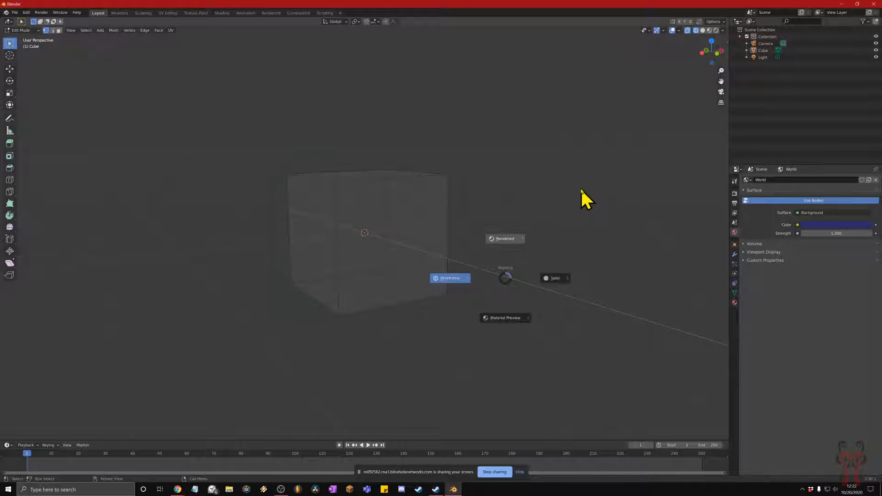
{"action": "left_click", "coordinate": [593, 186]}
{"action": "key", "text": "z"}
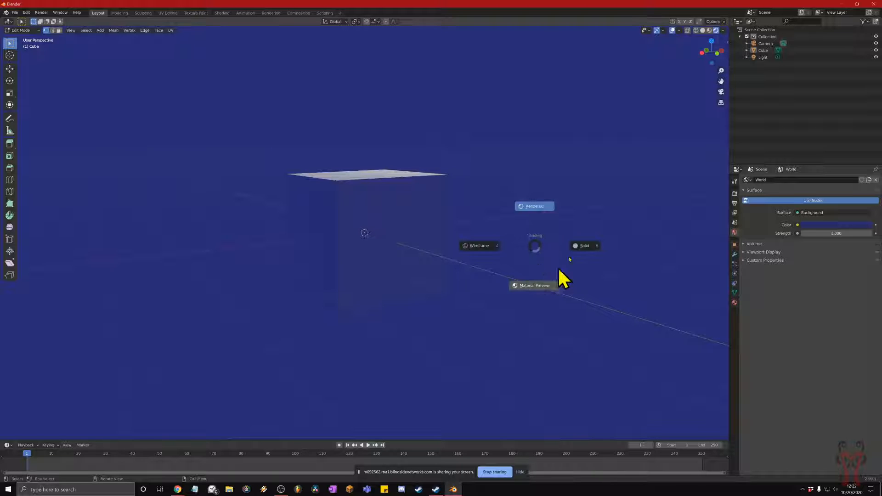
{"action": "left_click", "coordinate": [580, 250]}
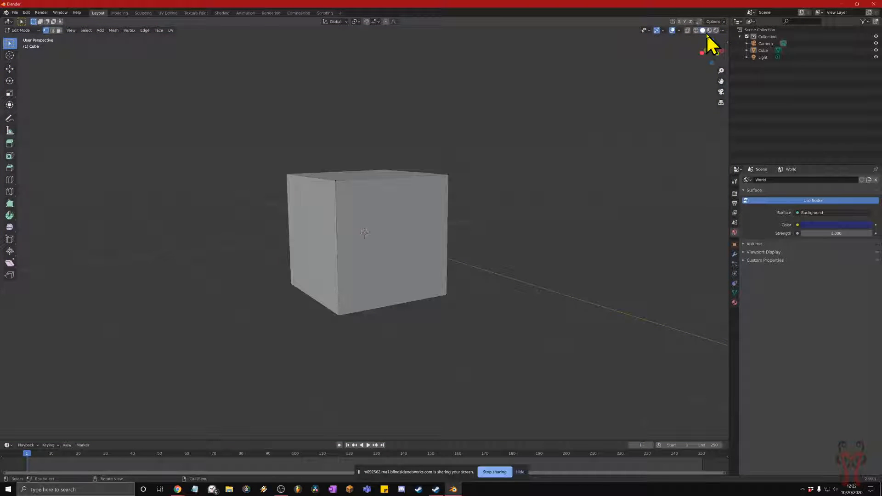
Magnify the viewport shading controls, show the cube in wireframe, and go back to solid shading.
{"action": "key", "text": "super+plus"}
{"action": "key", "text": "super+plus"}
{"action": "key", "text": "super+plus"}
{"action": "key", "text": "super+plus"}
{"action": "key", "text": "super+plus"}
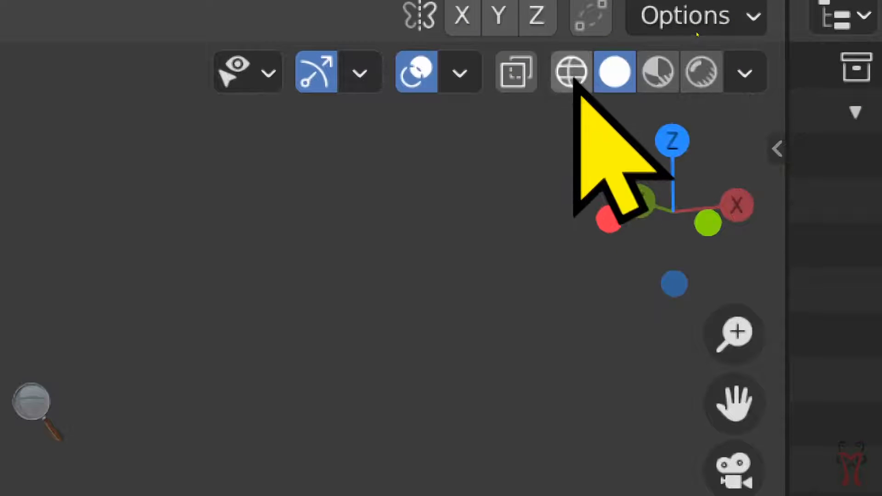
{"action": "left_click", "coordinate": [572, 79]}
{"action": "left_click", "coordinate": [602, 82]}
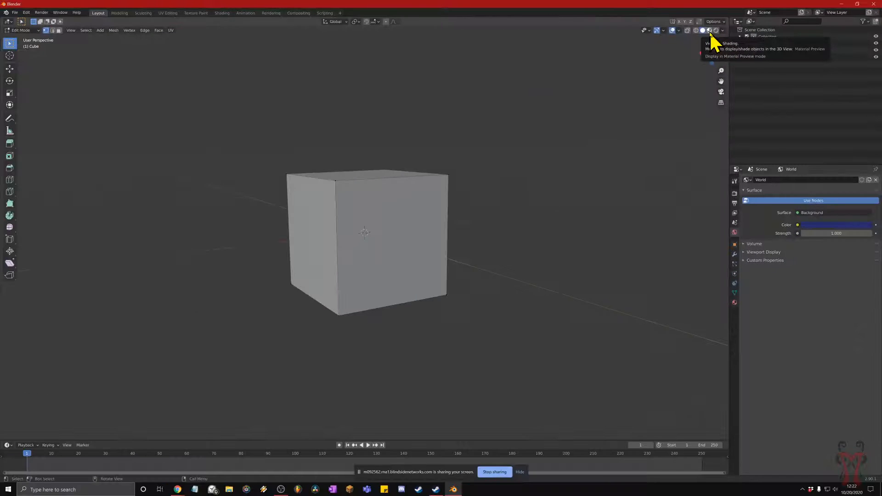
Compare the cube in material preview and solid shading by alternating between them, ending in material preview.
{"action": "left_click", "coordinate": [710, 30]}
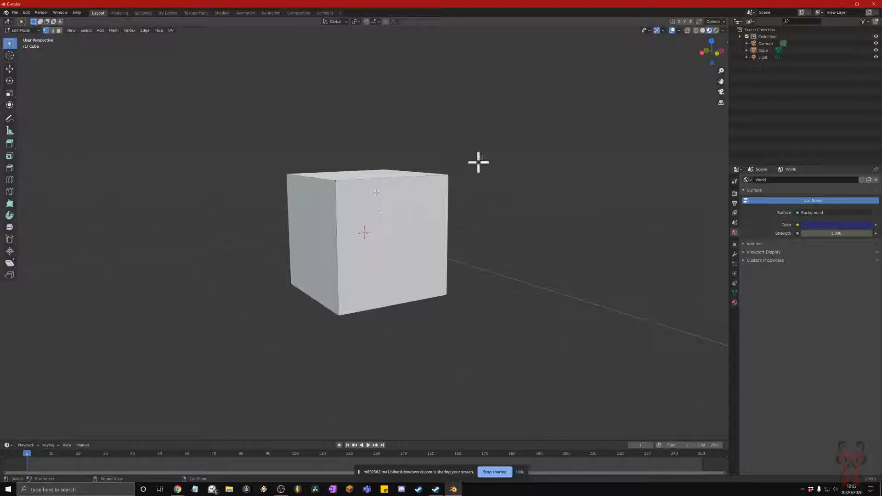
{"action": "left_click", "coordinate": [703, 30]}
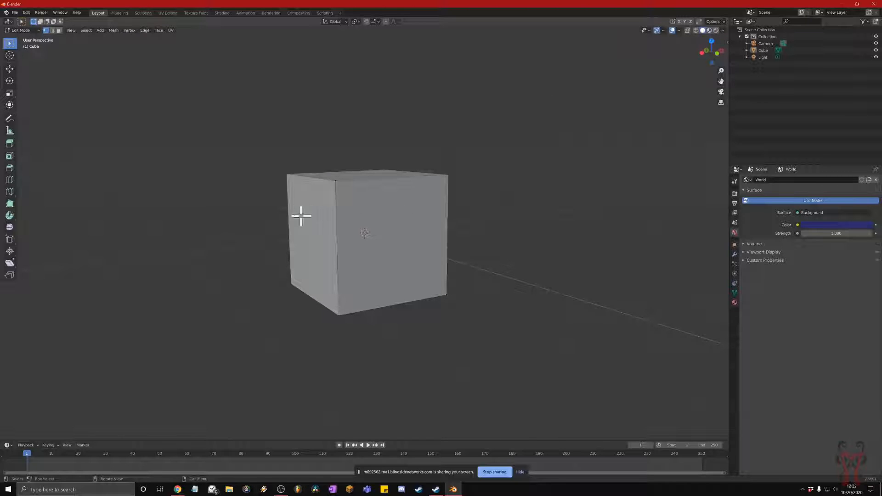
{"action": "left_click", "coordinate": [710, 31]}
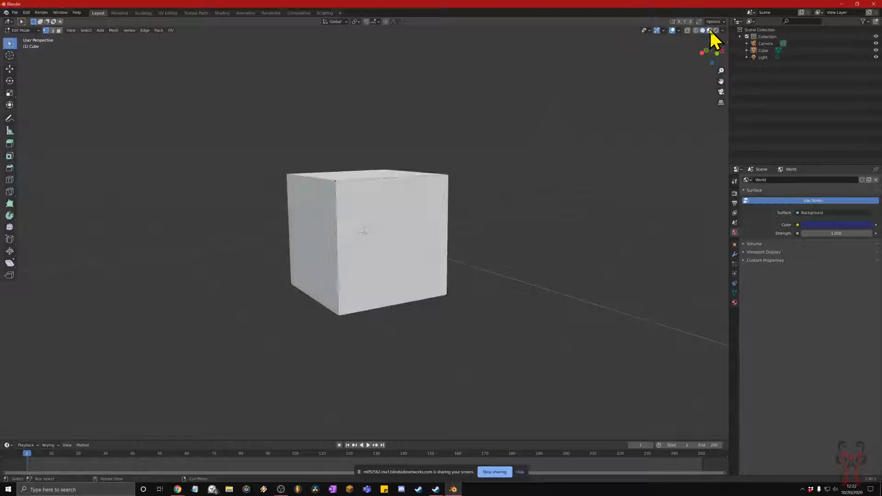
{"action": "mouse_move", "coordinate": [394, 193]}
{"action": "middle_mouse_down"}
{"action": "mouse_move", "coordinate": [404, 195]}
{"action": "mouse_move", "coordinate": [395, 177]}
{"action": "middle_mouse_up"}
{"action": "left_click", "coordinate": [703, 30]}
{"action": "left_click", "coordinate": [709, 30]}
{"action": "left_click", "coordinate": [703, 30]}
{"action": "left_click", "coordinate": [710, 30]}
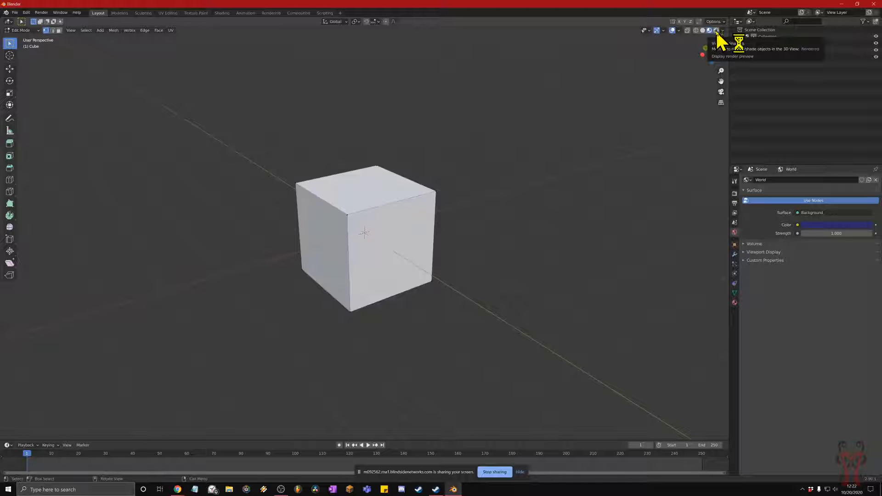
Switch the viewport to rendered shading to show the cube against the world background color.
{"action": "key", "text": "super+plus"}
{"action": "key", "text": "super+plus"}
{"action": "key", "text": "super+plus"}
{"action": "key", "text": "super+plus"}
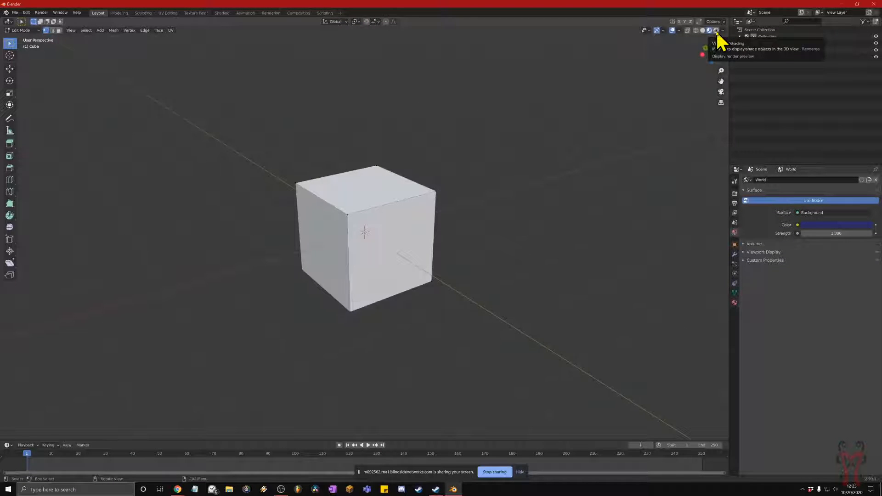
{"action": "left_click", "coordinate": [713, 59]}
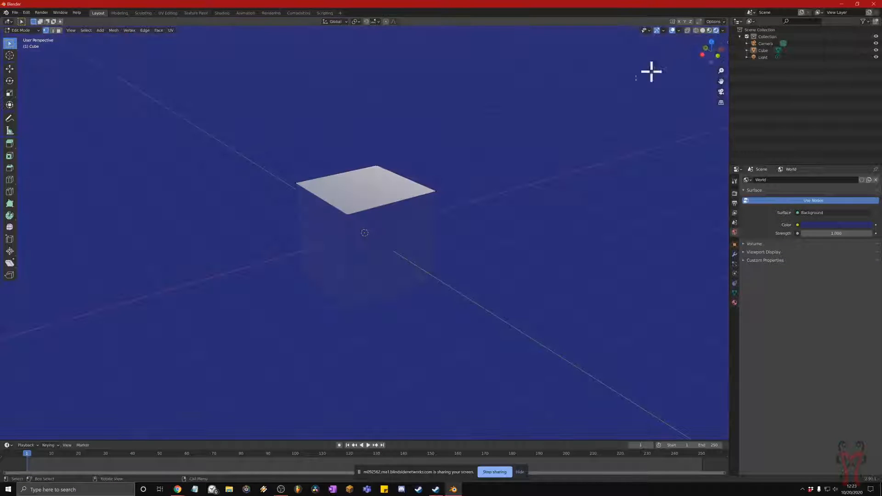
{"action": "middle_click_drag", "start_coordinate": [513, 212], "coordinate": [437, 203]}
{"action": "scroll", "coordinate": [449, 202], "scroll_direction": "down", "scroll_amount": 4}
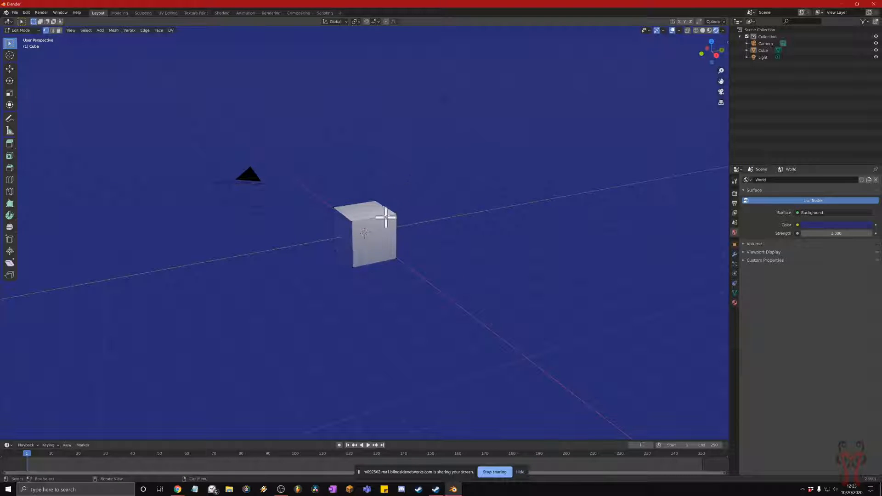
Change the world background color to a saturated dark green with a slight bluish tint.
{"action": "middle_click_drag", "start_coordinate": [367, 219], "coordinate": [340, 213]}
{"action": "scroll", "coordinate": [357, 232], "scroll_direction": "up", "scroll_amount": 6}
{"action": "scroll", "coordinate": [372, 228], "scroll_direction": "down", "scroll_amount": 1}
{"action": "scroll", "coordinate": [344, 214], "scroll_direction": "down", "scroll_amount": 3}
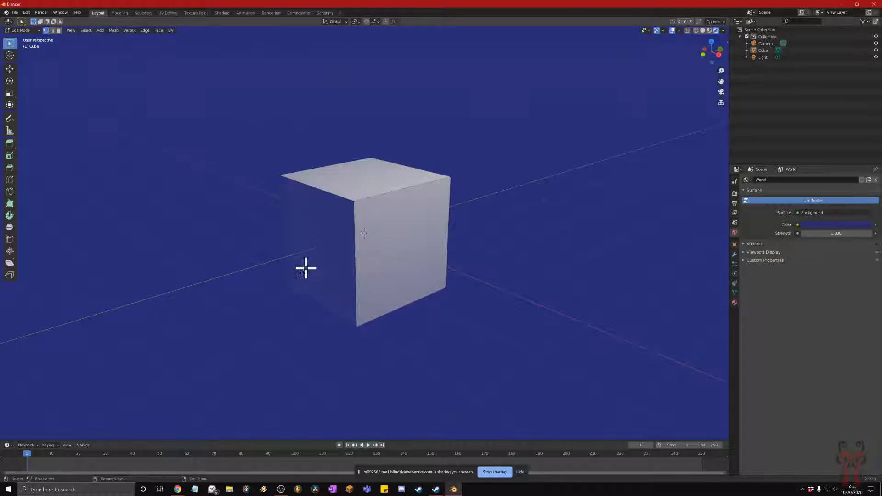
{"action": "scroll", "coordinate": [339, 290], "scroll_direction": "down", "scroll_amount": 2}
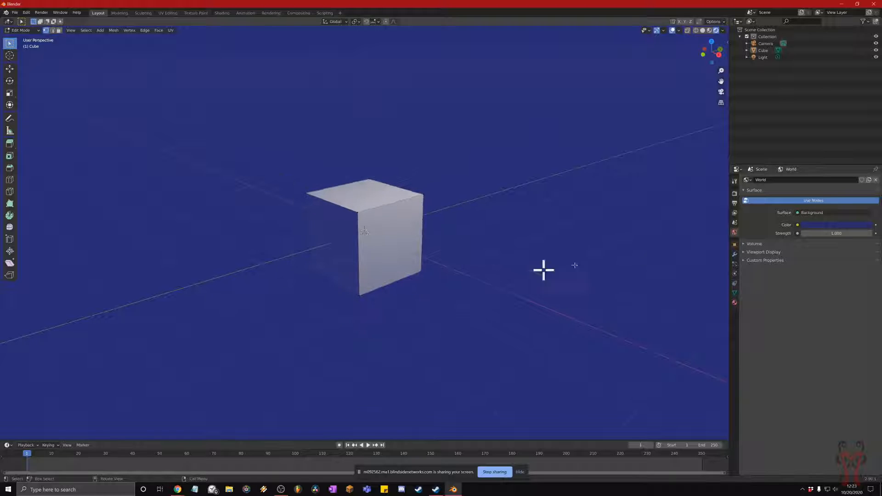
{"action": "left_click", "coordinate": [822, 224]}
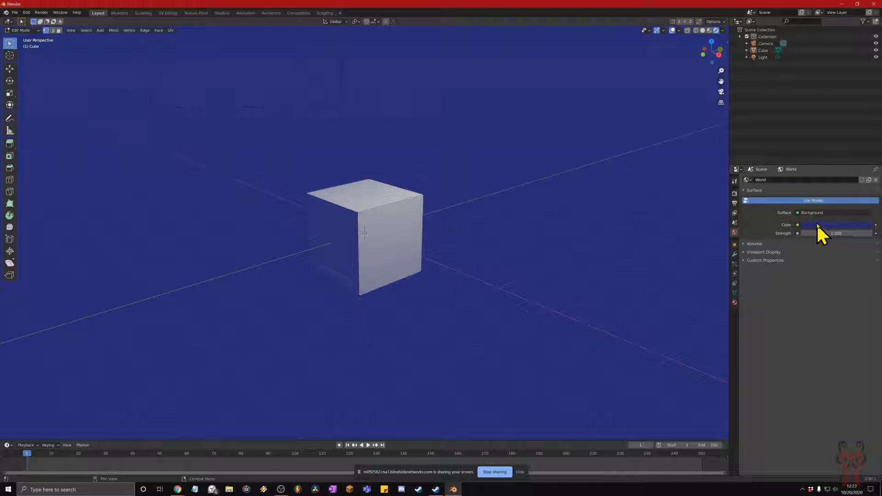
{"action": "left_click", "coordinate": [821, 225]}
{"action": "mouse_move", "coordinate": [852, 137]}
{"action": "left_mouse_down"}
{"action": "mouse_move", "coordinate": [855, 167]}
{"action": "mouse_move", "coordinate": [836, 165]}
{"action": "mouse_move", "coordinate": [818, 141]}
{"action": "left_mouse_up"}
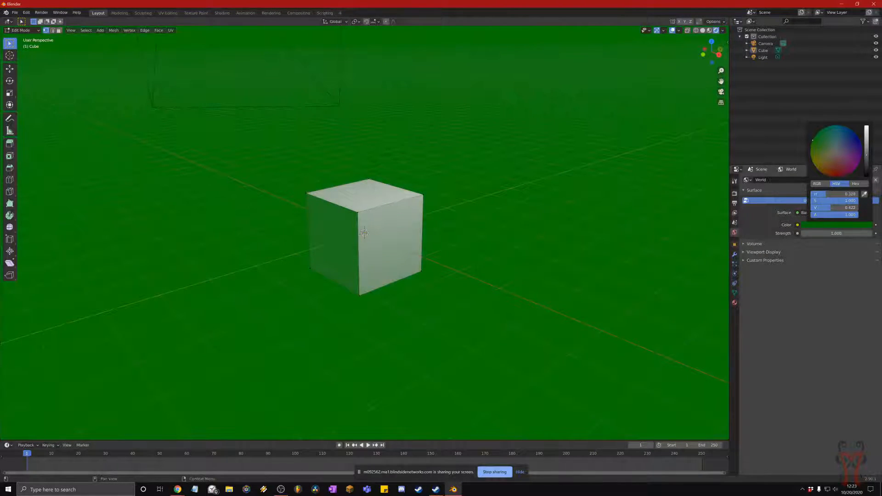
{"action": "mouse_move", "coordinate": [813, 141]}
{"action": "left_mouse_down"}
{"action": "mouse_move", "coordinate": [834, 128]}
{"action": "mouse_move", "coordinate": [859, 140]}
{"action": "mouse_move", "coordinate": [841, 126]}
{"action": "mouse_move", "coordinate": [835, 163]}
{"action": "mouse_move", "coordinate": [824, 170]}
{"action": "mouse_move", "coordinate": [814, 136]}
{"action": "left_mouse_up"}
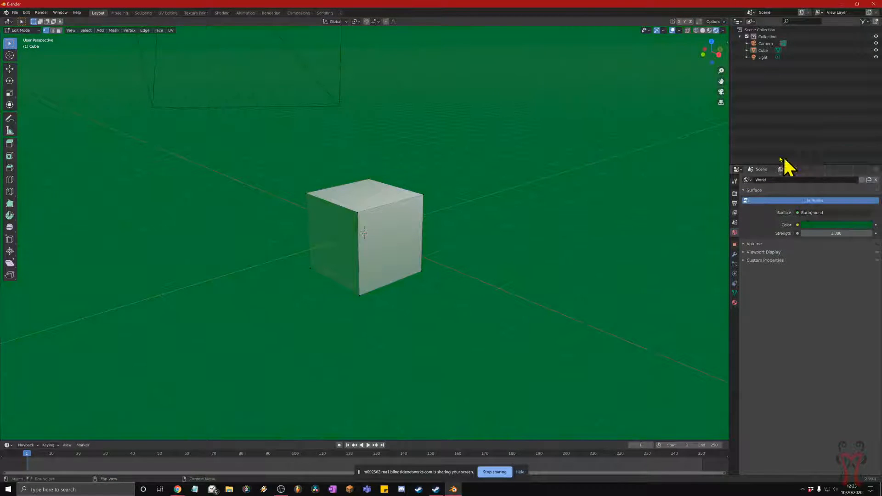
{"action": "scroll", "coordinate": [514, 214], "scroll_direction": "down", "scroll_amount": 4}
{"action": "middle_click_drag", "start_coordinate": [480, 224], "coordinate": [478, 217]}
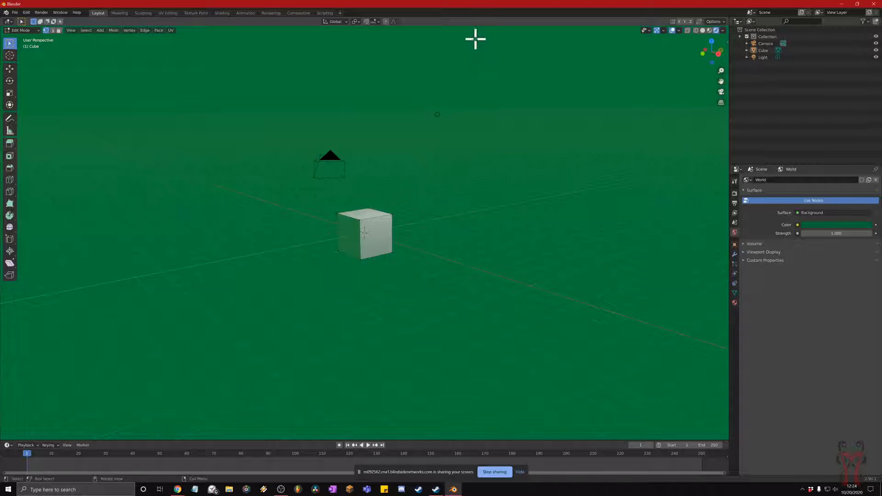
Switch to Chrome and, on the Schoology course materials page, expand the Week 11 folder and its Resources subfolder.
{"action": "left_click", "coordinate": [178, 488]}
{"action": "left_click", "coordinate": [114, 474]}
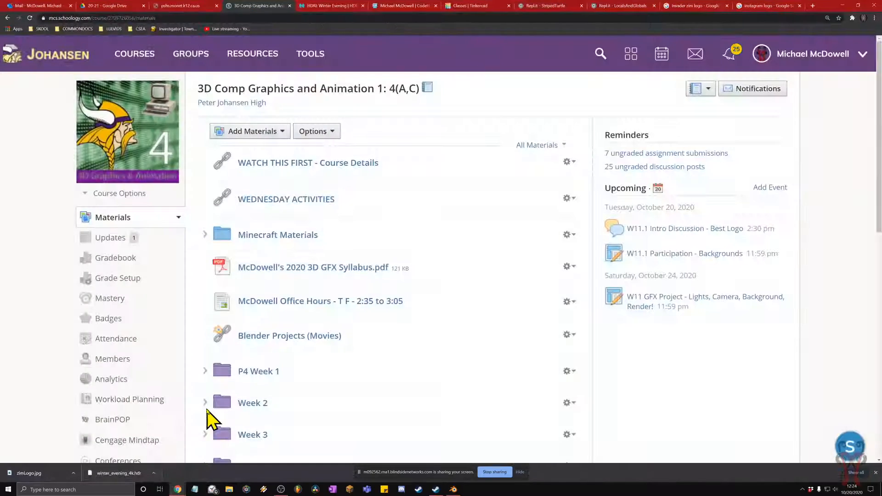
{"action": "left_click", "coordinate": [324, 7]}
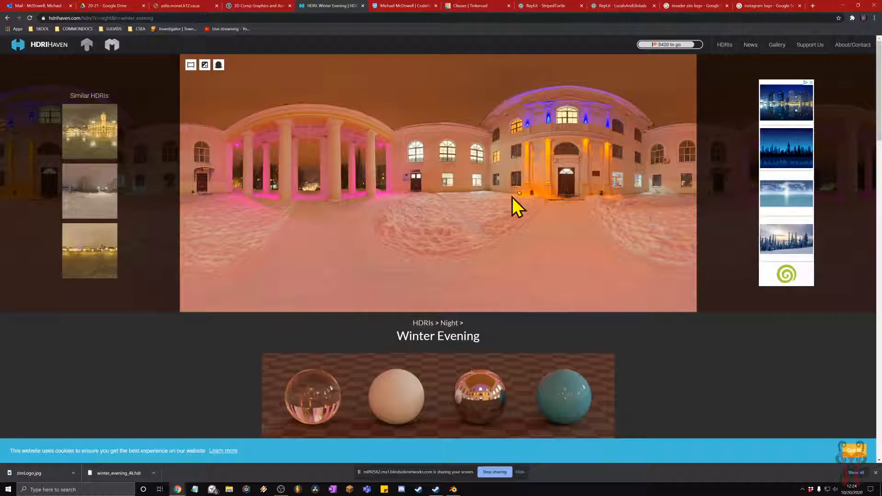
{"action": "left_click", "coordinate": [254, 6]}
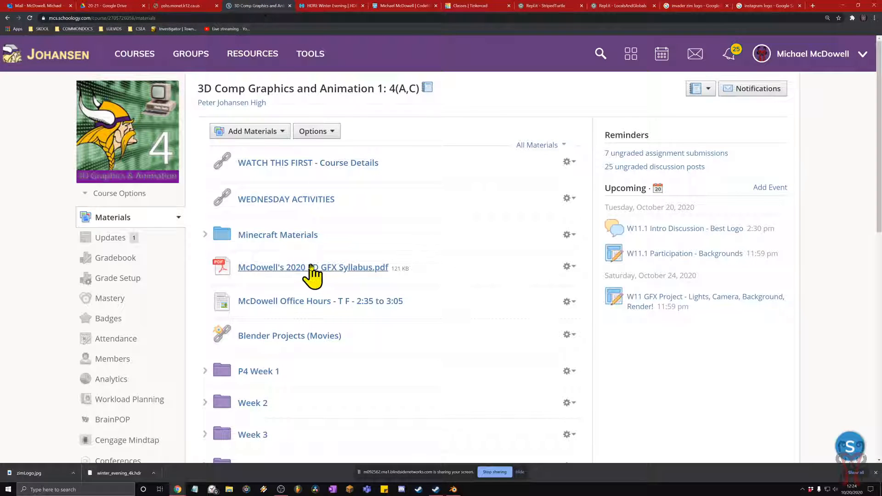
{"action": "scroll", "coordinate": [233, 319], "scroll_direction": "down", "scroll_amount": 7}
{"action": "left_click", "coordinate": [224, 343]}
{"action": "scroll", "coordinate": [296, 221], "scroll_direction": "down", "scroll_amount": 2}
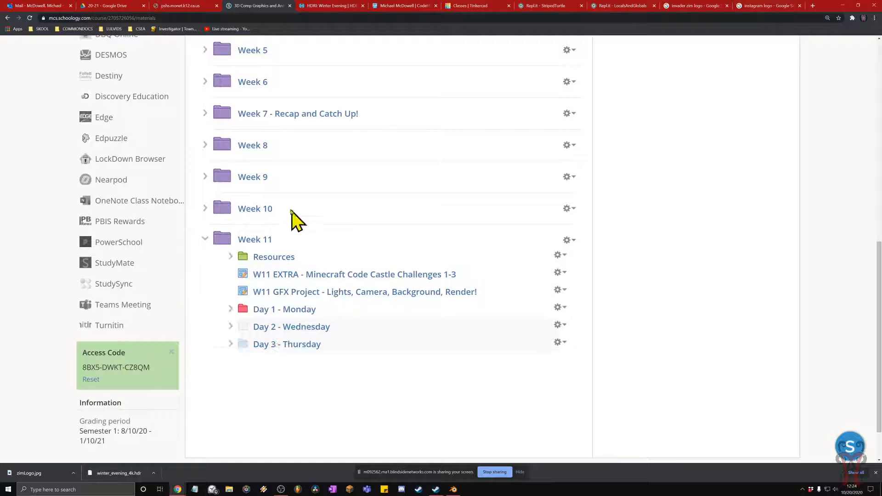
{"action": "left_click", "coordinate": [231, 256]}
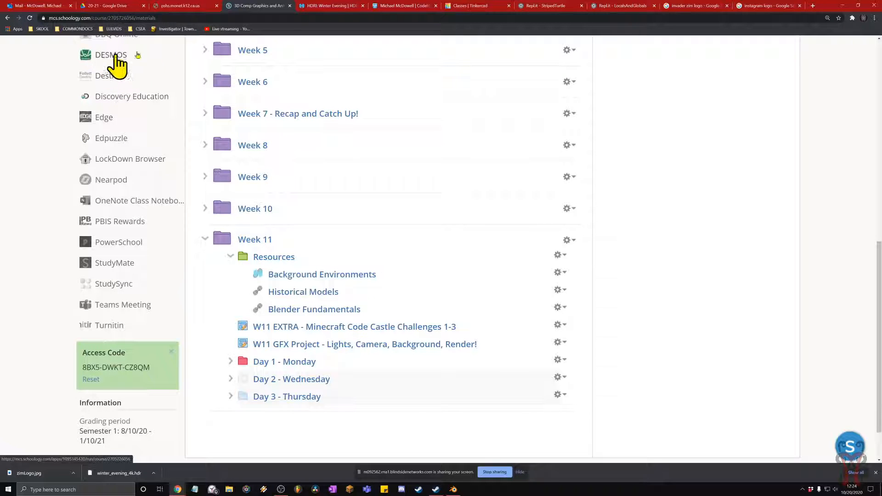
Go to the HDRI Haven home page and open its catalogue of all HDRIs.
{"action": "left_click", "coordinate": [303, 5]}
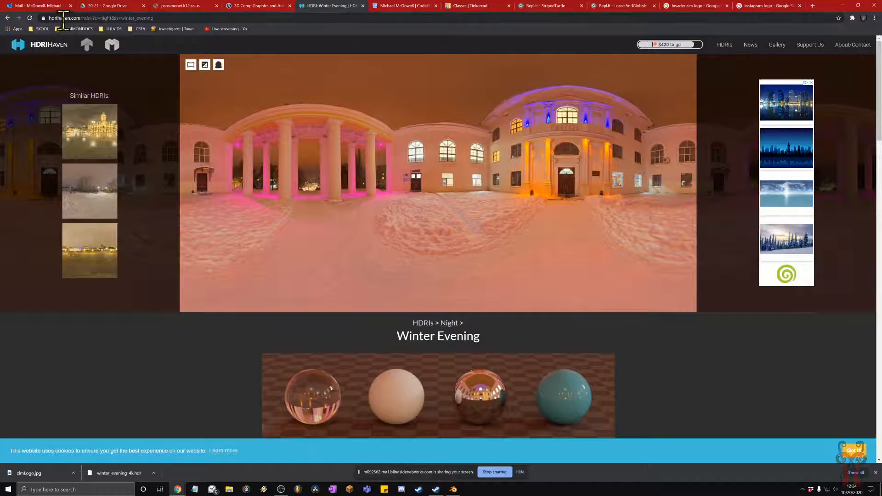
{"action": "left_click", "coordinate": [55, 47]}
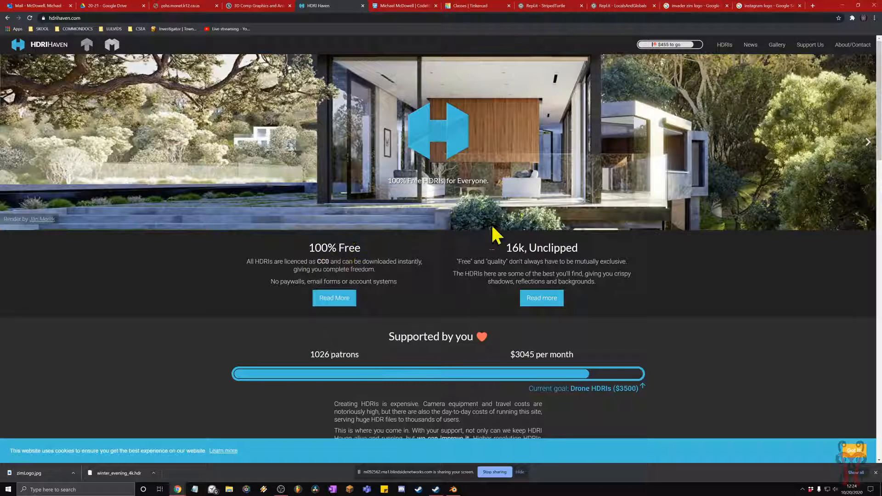
{"action": "left_click", "coordinate": [724, 45]}
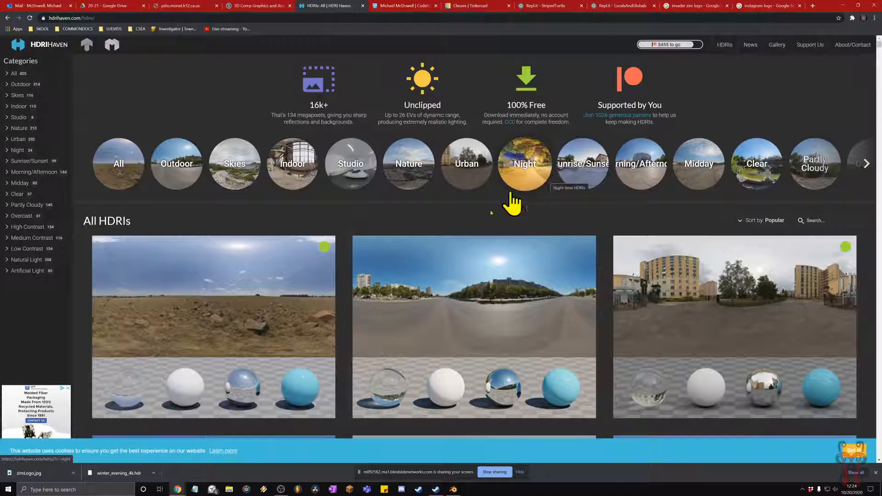
{"action": "scroll", "coordinate": [426, 315], "scroll_direction": "down", "scroll_amount": 1}
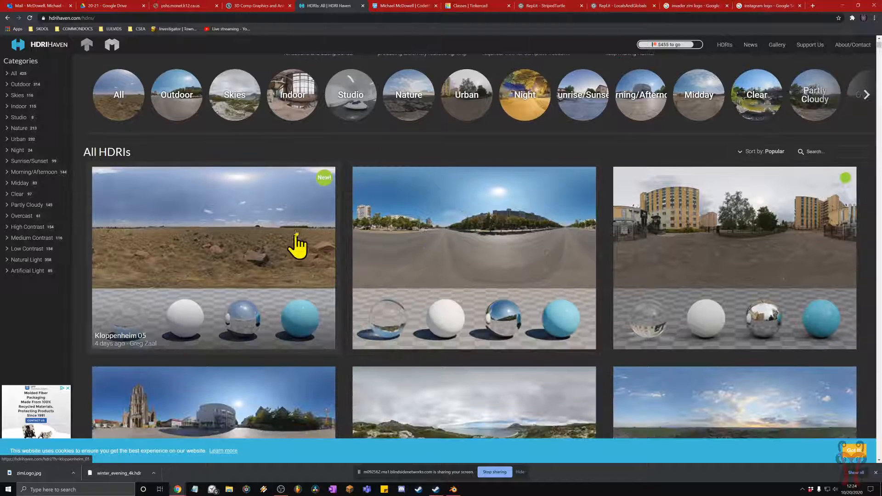
{"action": "scroll", "coordinate": [689, 249], "scroll_direction": "down", "scroll_amount": 2}
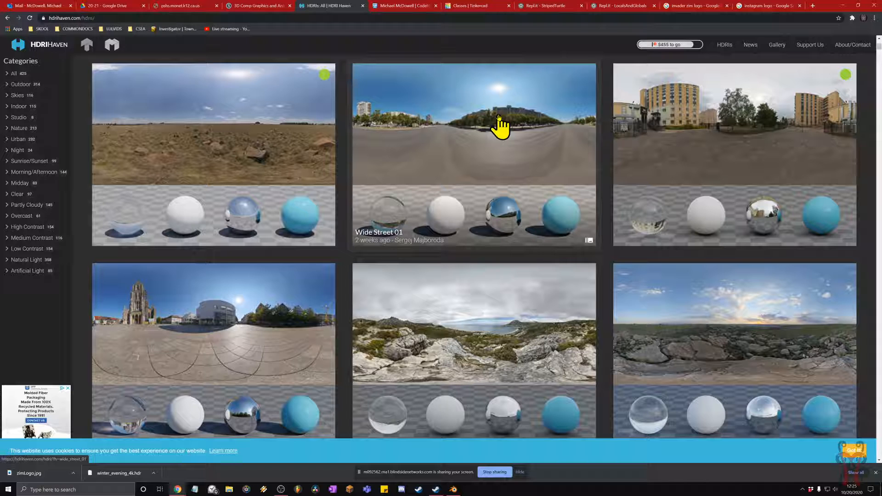
{"action": "scroll", "coordinate": [528, 124], "scroll_direction": "up", "scroll_amount": 4}
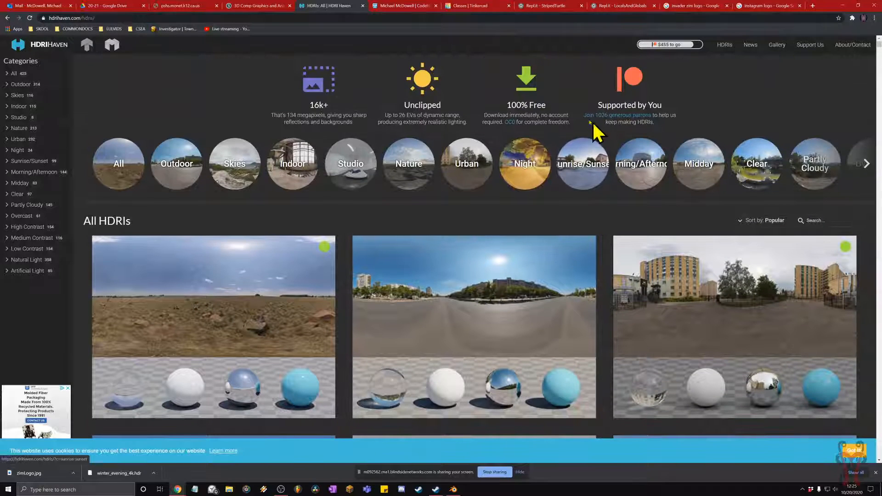
Filter the HDRIs to the Nature category and open the Kloppenheim 02 night sky environment.
{"action": "left_click", "coordinate": [412, 181]}
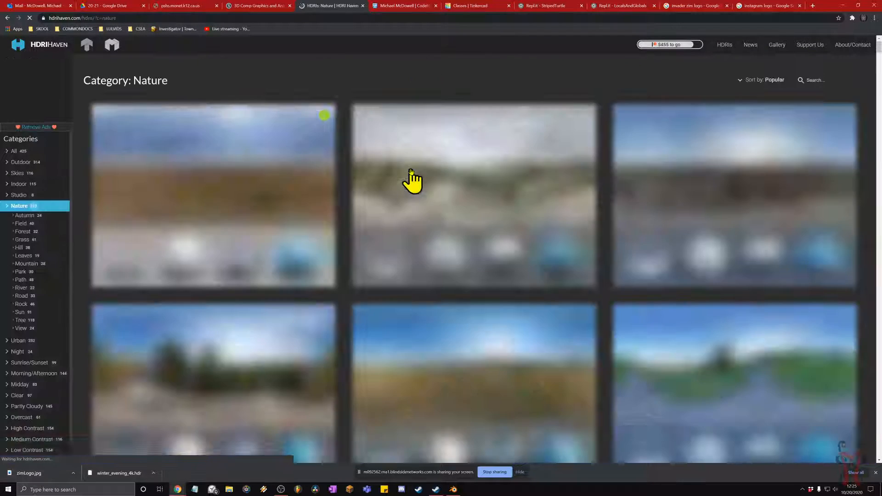
{"action": "scroll", "coordinate": [647, 248], "scroll_direction": "down", "scroll_amount": 6}
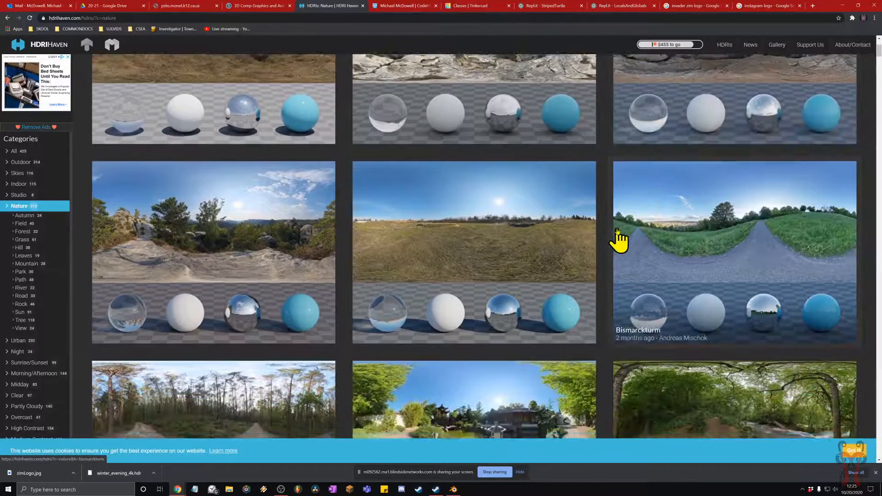
{"action": "scroll", "coordinate": [609, 240], "scroll_direction": "down", "scroll_amount": 4}
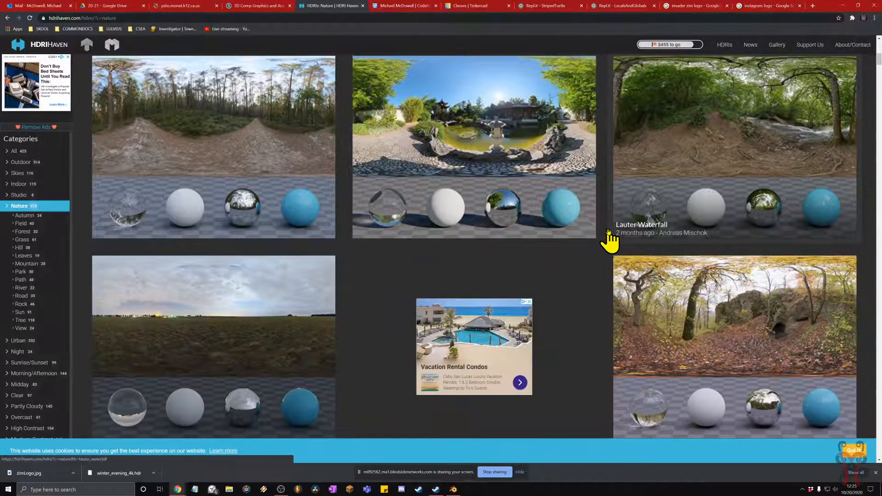
{"action": "scroll", "coordinate": [610, 239], "scroll_direction": "down", "scroll_amount": 3}
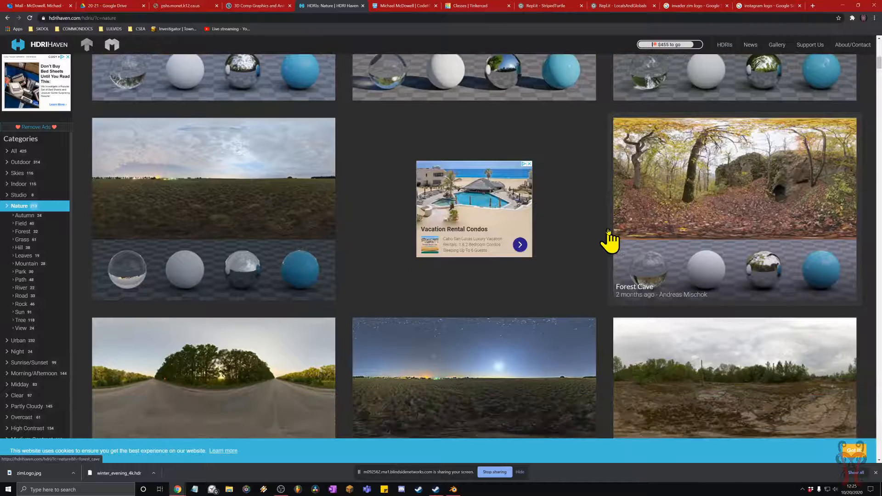
{"action": "scroll", "coordinate": [609, 240], "scroll_direction": "down", "scroll_amount": 5}
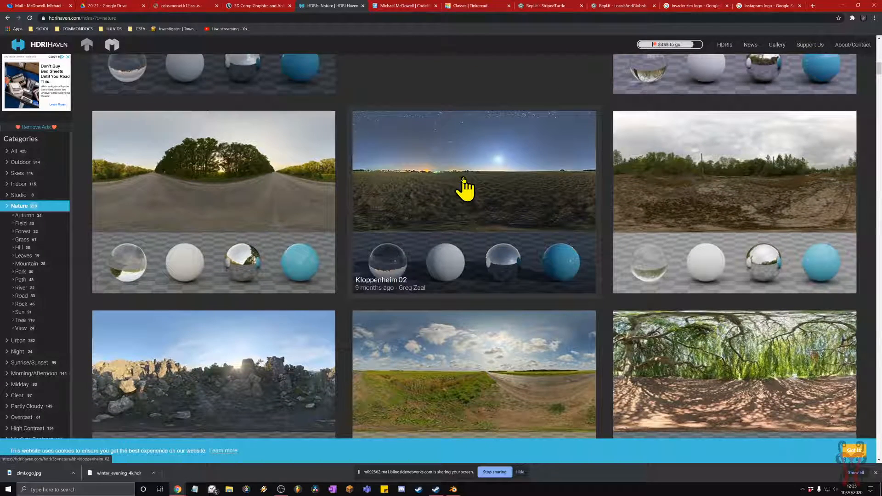
{"action": "left_click", "coordinate": [451, 166]}
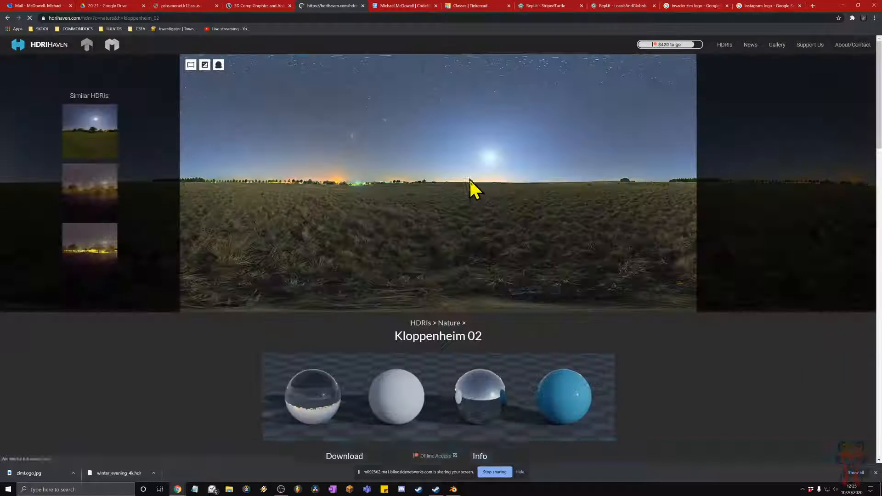
Download the 4k HDR version of Kloppenheim 02.
{"action": "scroll", "coordinate": [473, 210], "scroll_direction": "down", "scroll_amount": 5}
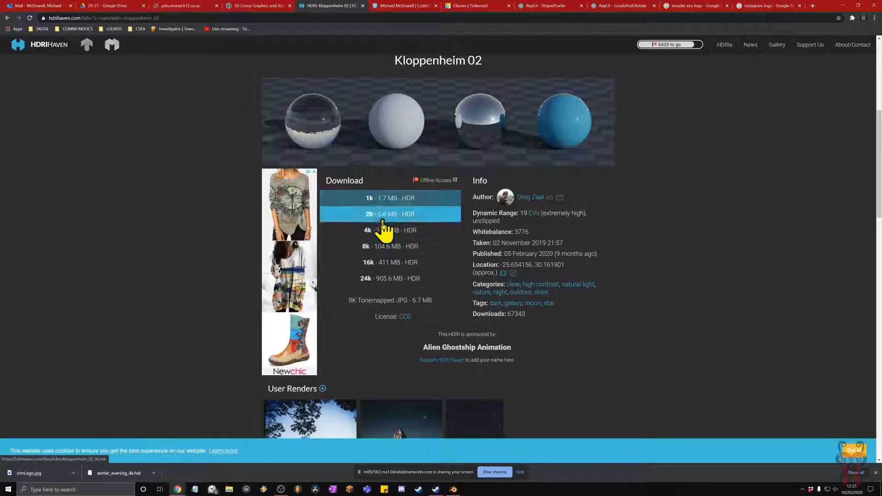
{"action": "scroll", "coordinate": [386, 250], "scroll_direction": "down", "scroll_amount": 2}
{"action": "scroll", "coordinate": [417, 236], "scroll_direction": "up", "scroll_amount": 1}
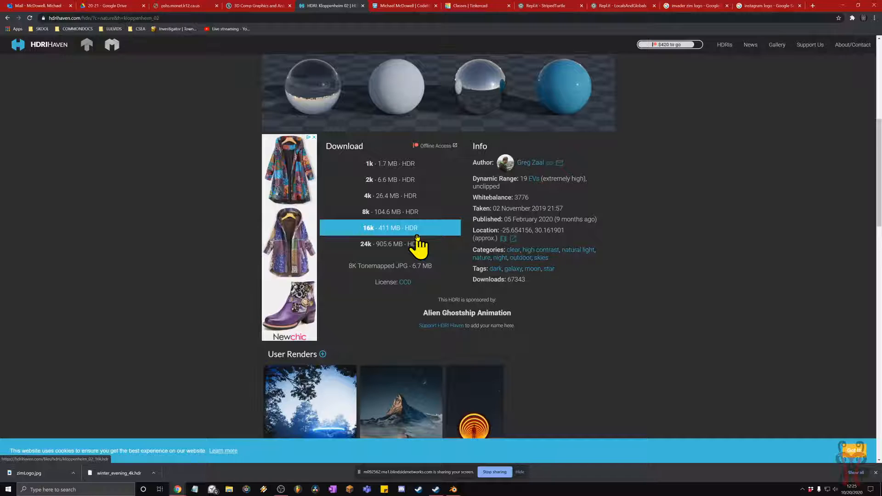
{"action": "left_click", "coordinate": [395, 199]}
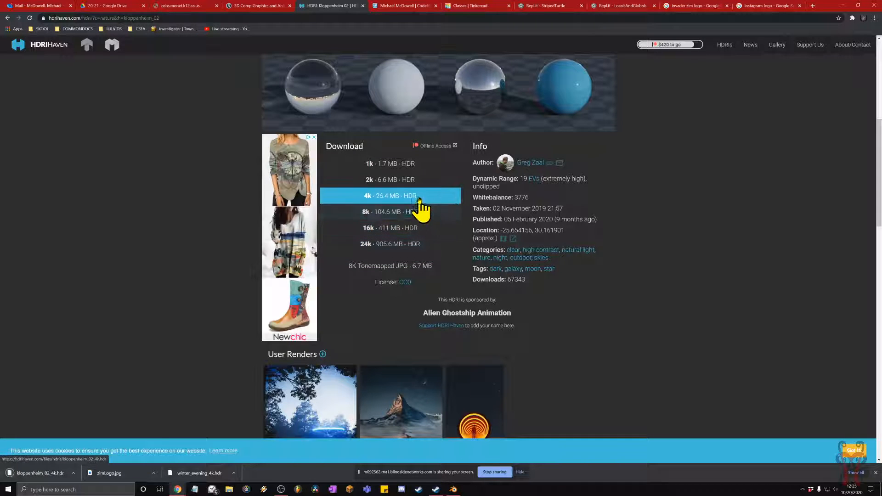
{"action": "scroll", "coordinate": [649, 292], "scroll_direction": "up", "scroll_amount": 6}
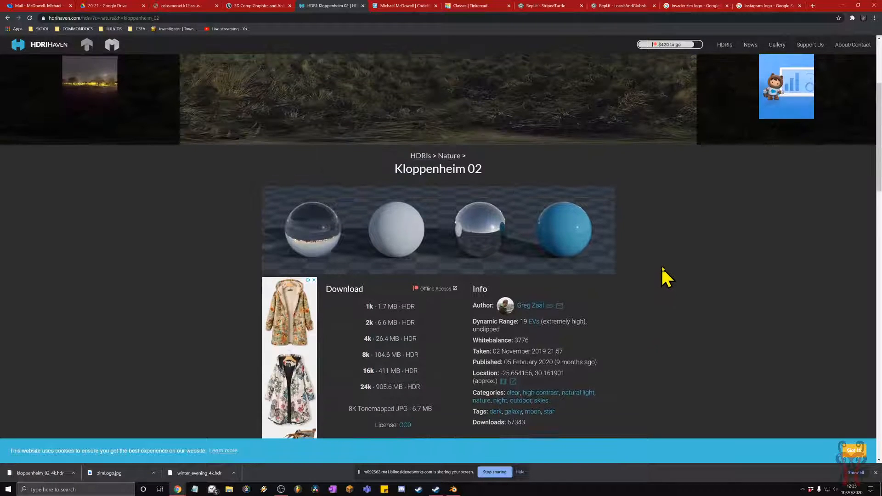
{"action": "scroll", "coordinate": [666, 275], "scroll_direction": "down", "scroll_amount": 7}
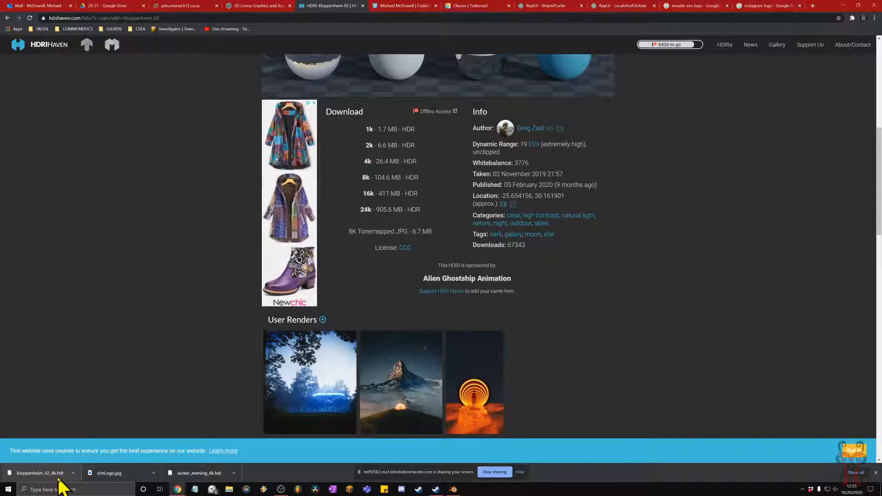
{"action": "scroll", "coordinate": [486, 191], "scroll_direction": "up", "scroll_amount": 7}
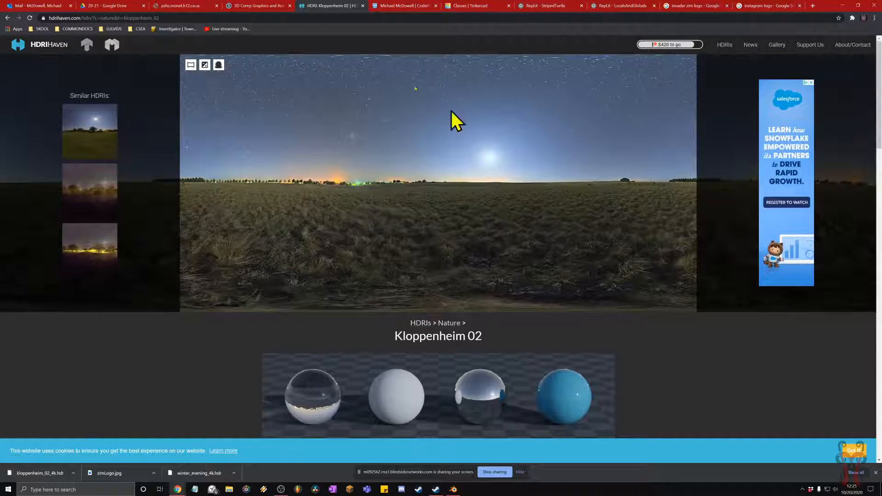
Return to the catalogue of all HDRIs and look through the row of category thumbnails.
{"action": "key", "text": "alt+Left"}
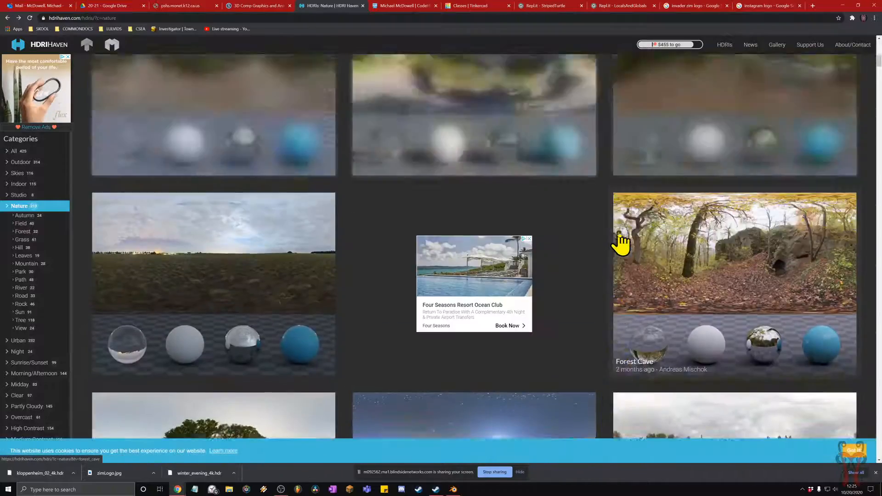
{"action": "scroll", "coordinate": [620, 236], "scroll_direction": "up", "scroll_amount": 11}
{"action": "left_click", "coordinate": [229, 115]}
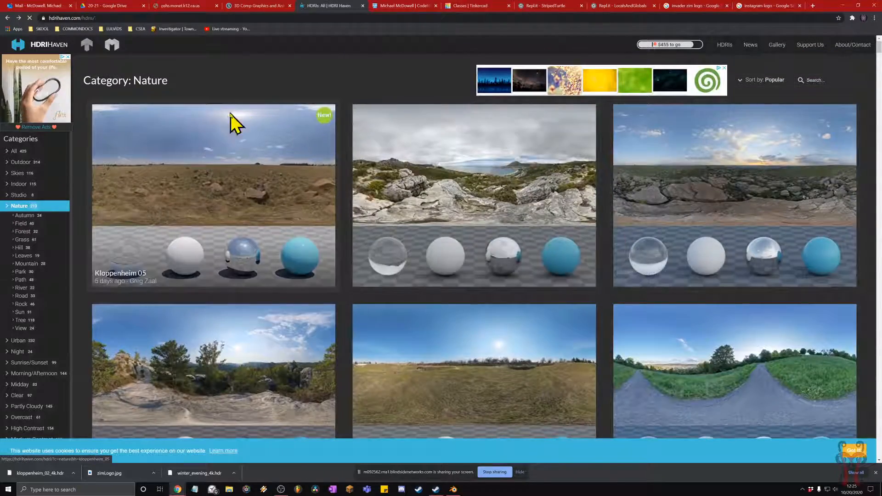
{"action": "key", "text": "alt+Left"}
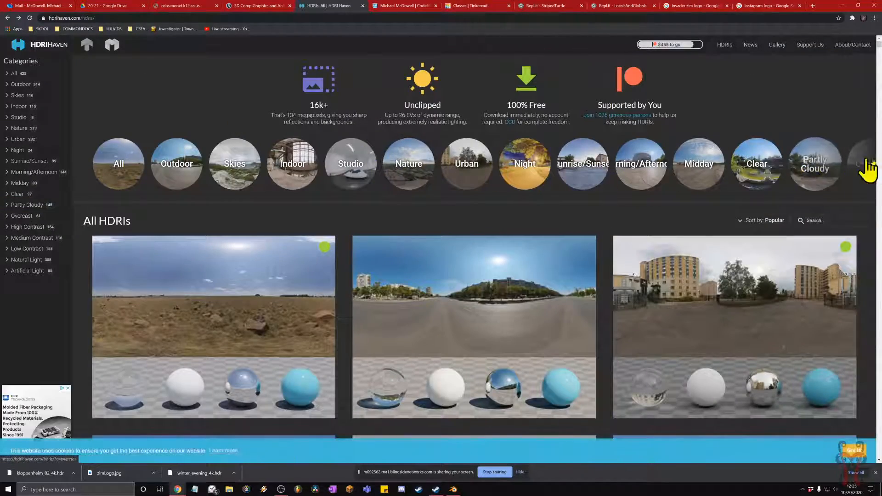
{"action": "left_click", "coordinate": [868, 165]}
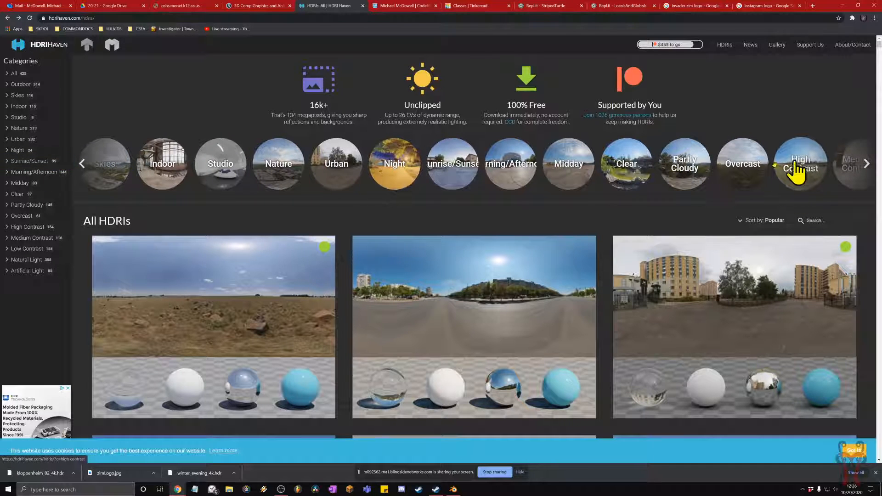
{"action": "left_click", "coordinate": [81, 163]}
Open the Studio category and look over its HDRI lighting environments.
{"action": "left_click", "coordinate": [340, 165]}
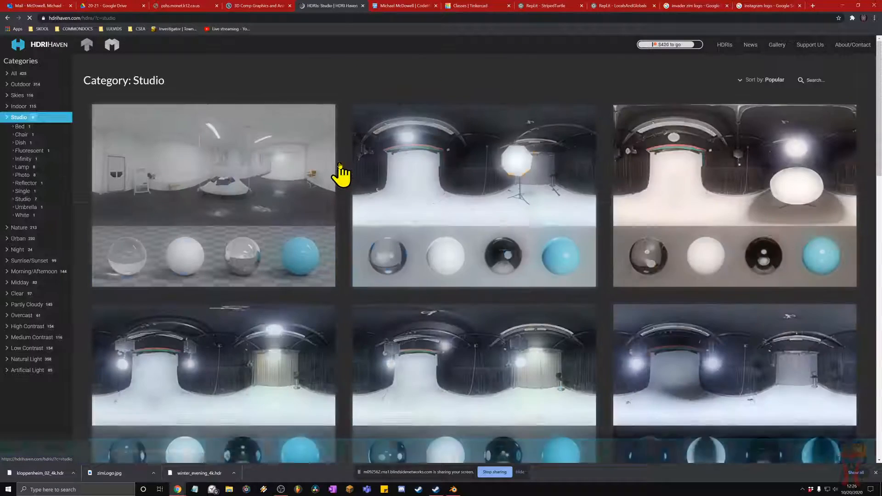
{"action": "scroll", "coordinate": [463, 205], "scroll_direction": "down", "scroll_amount": 1}
{"action": "scroll", "coordinate": [462, 200], "scroll_direction": "down", "scroll_amount": 6}
{"action": "scroll", "coordinate": [467, 201], "scroll_direction": "up", "scroll_amount": 6}
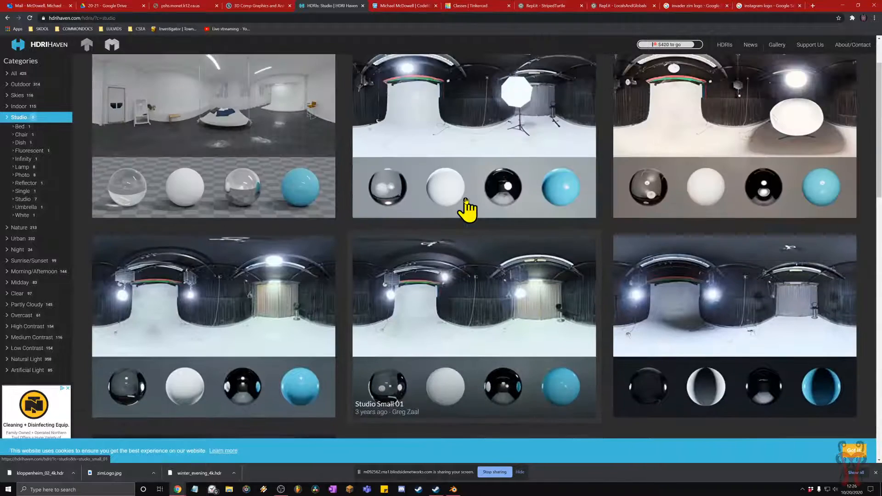
Open the Studio Small 03 environment and download its 4k HDR version.
{"action": "scroll", "coordinate": [466, 201], "scroll_direction": "up", "scroll_amount": 1}
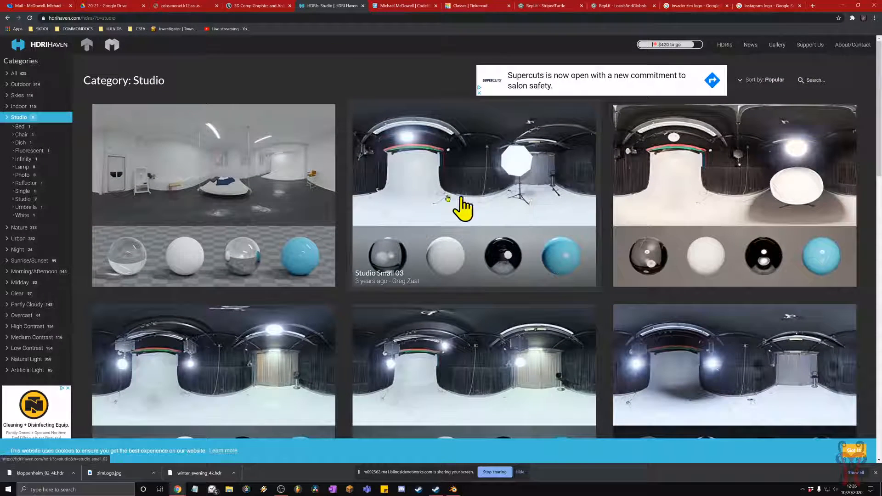
{"action": "left_click", "coordinate": [450, 181]}
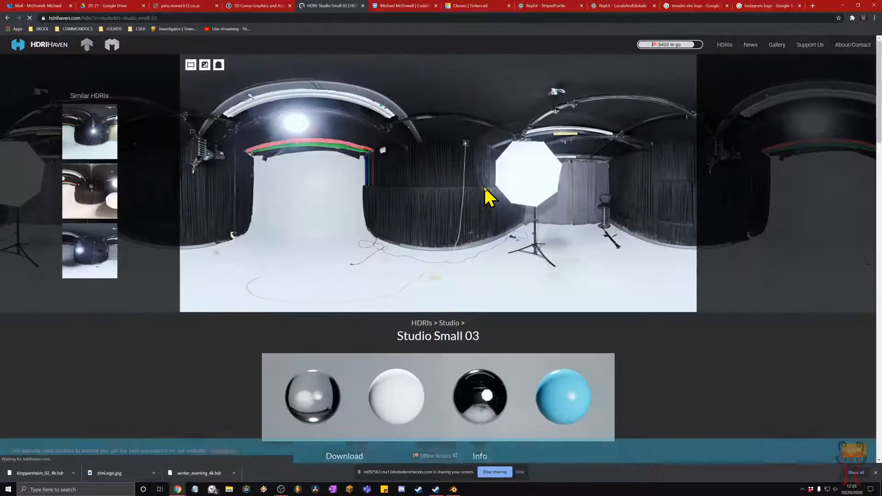
{"action": "scroll", "coordinate": [487, 197], "scroll_direction": "down", "scroll_amount": 6}
{"action": "left_click", "coordinate": [395, 230]}
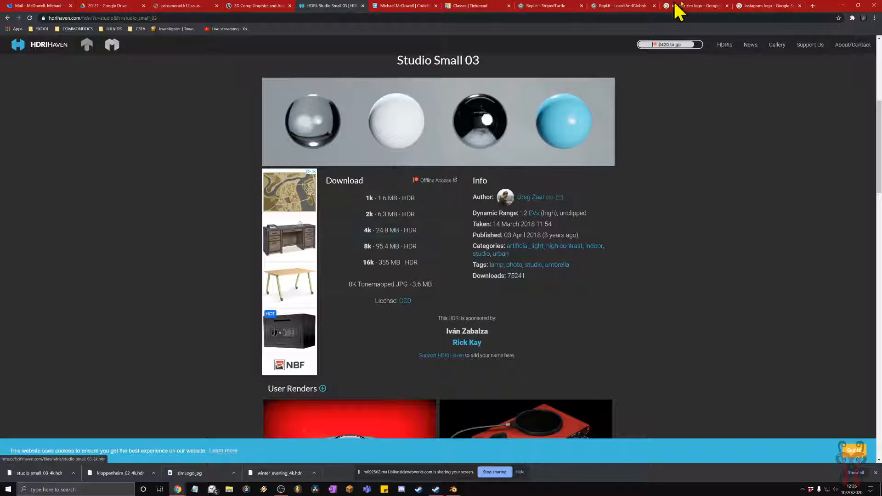
Switch back to Blender and use an Environment Texture as the world background's colour source.
{"action": "left_click", "coordinate": [842, 5]}
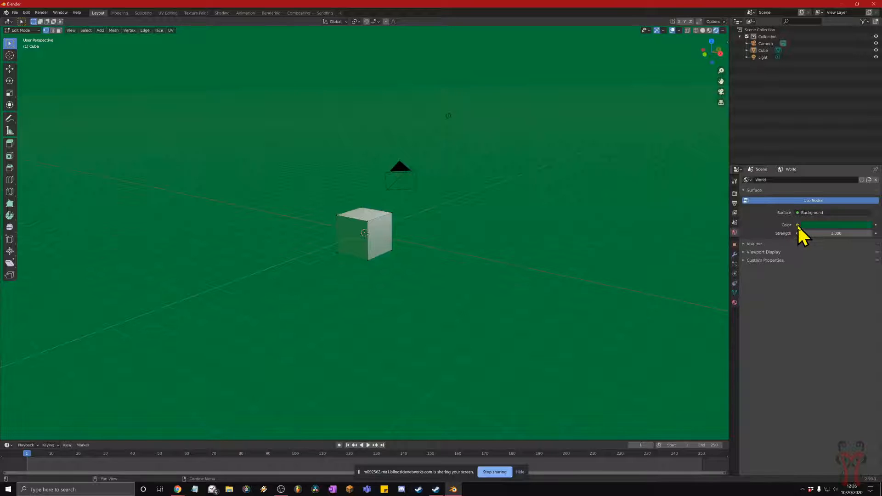
{"action": "key", "text": "super+plus"}
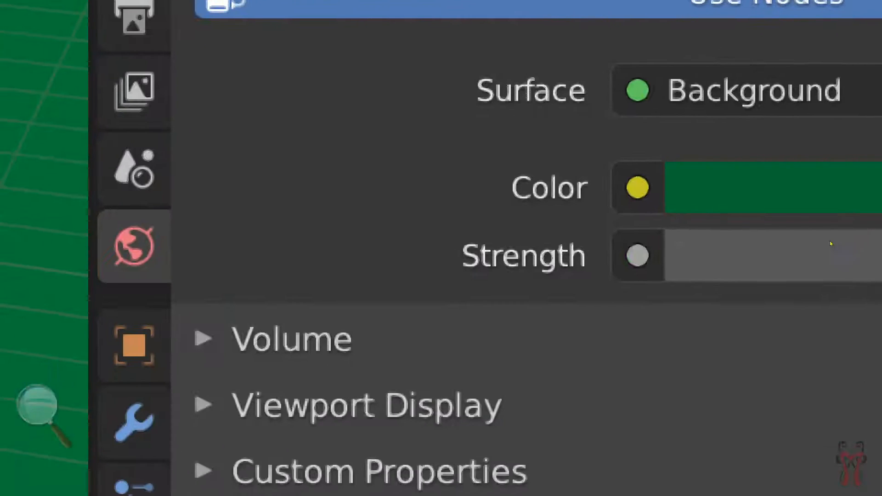
{"action": "key", "text": "super+Escape"}
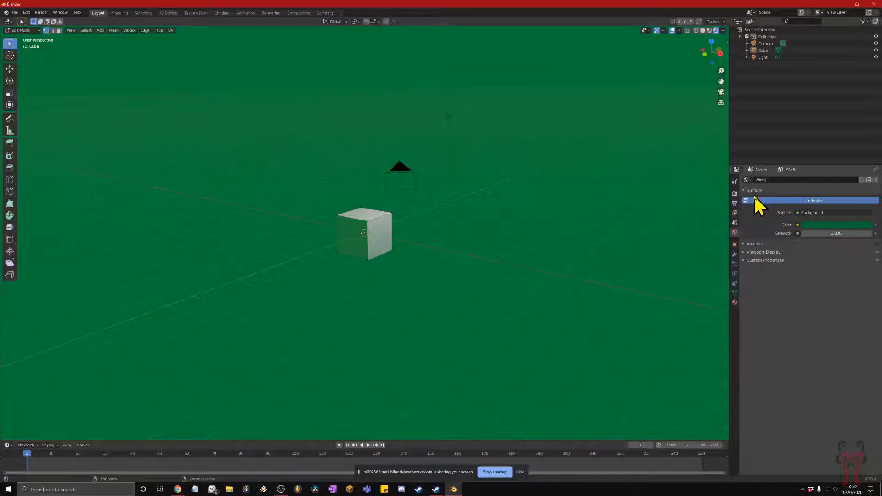
{"action": "left_click", "coordinate": [797, 227]}
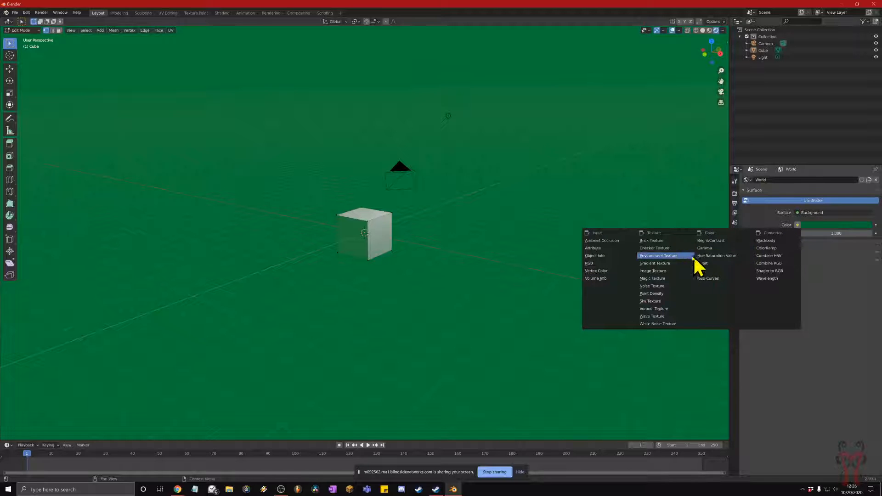
{"action": "key", "text": "super+plus"}
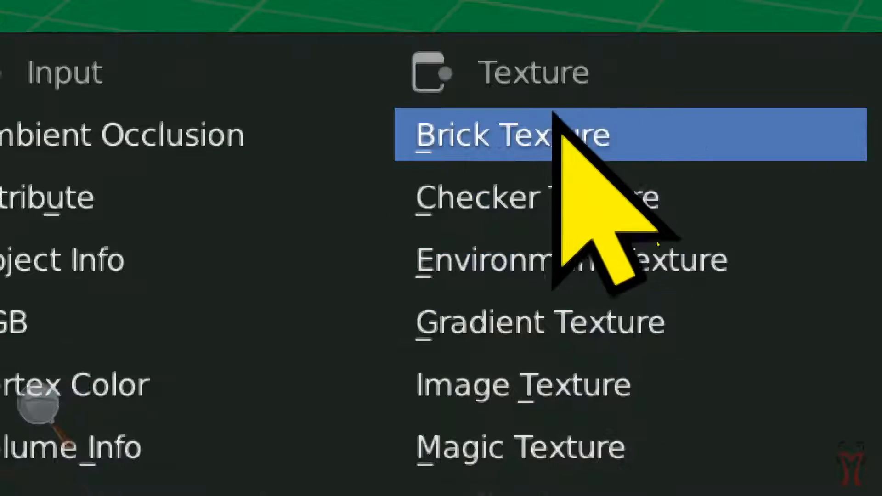
{"action": "key", "text": "super+Escape"}
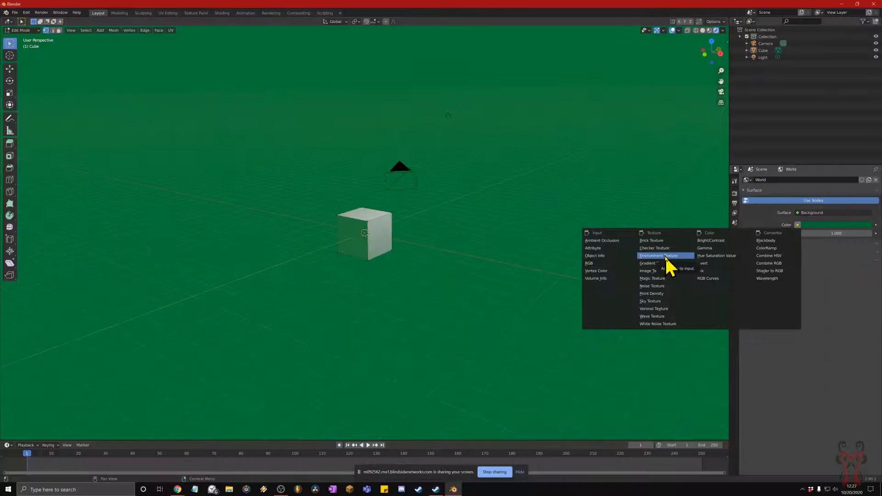
{"action": "left_click", "coordinate": [665, 255]}
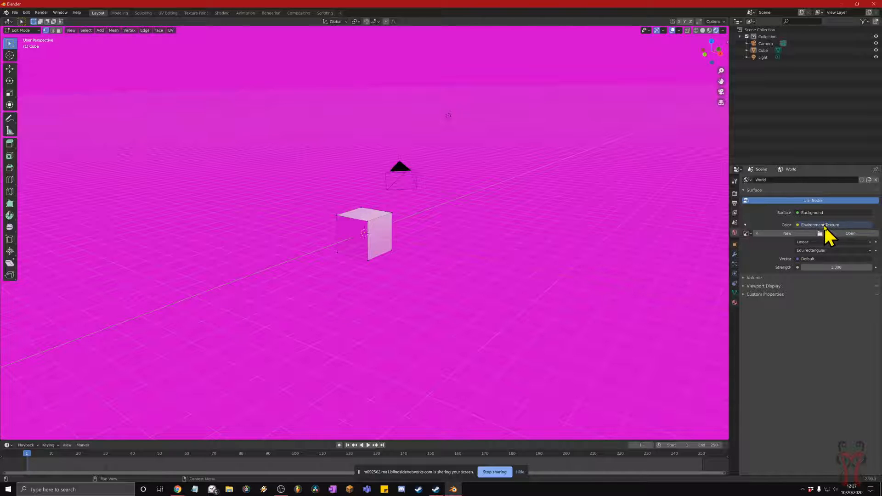
Load kloppenheim_02_4k.hdr from the Downloads folder, sorted by date modified, as the world's environment image.
{"action": "key", "text": "super+plus"}
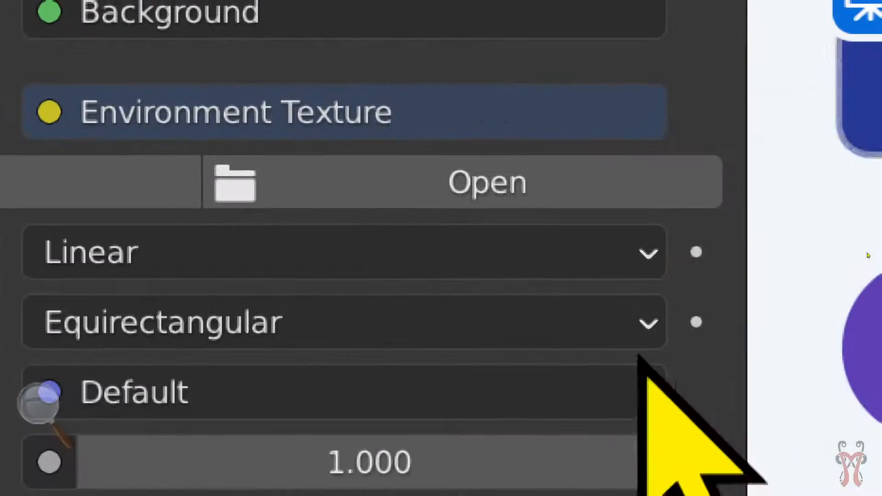
{"action": "key", "text": "super+Escape"}
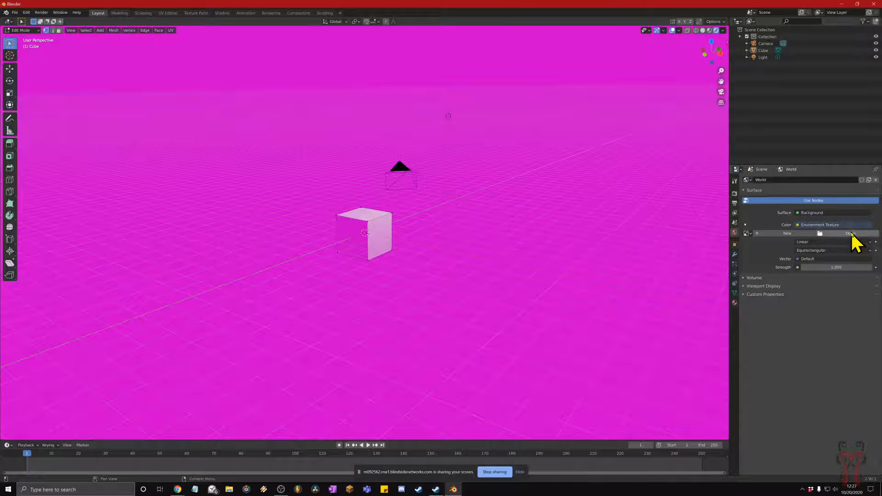
{"action": "left_click", "coordinate": [851, 233]}
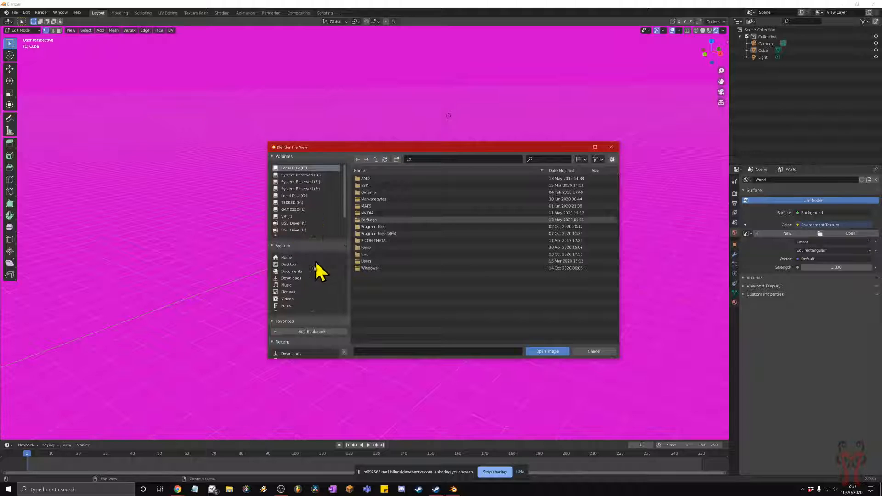
{"action": "left_click", "coordinate": [292, 278]}
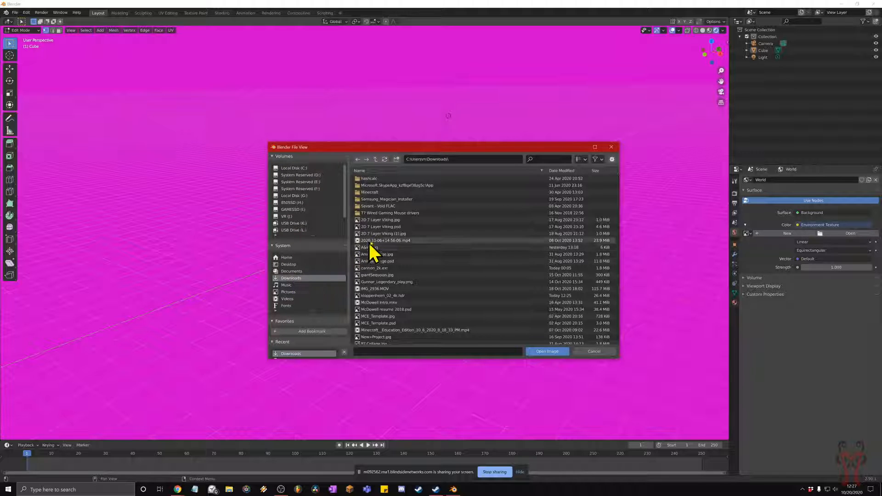
{"action": "left_click", "coordinate": [557, 171]}
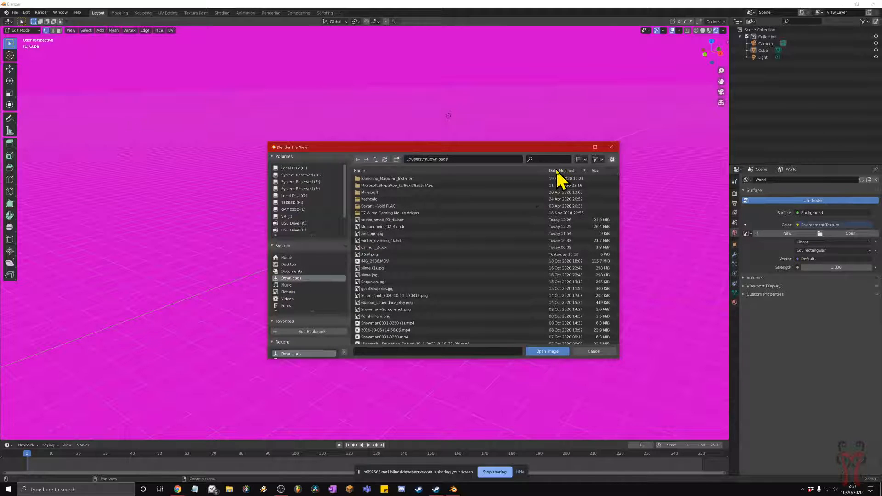
{"action": "left_click", "coordinate": [435, 228]}
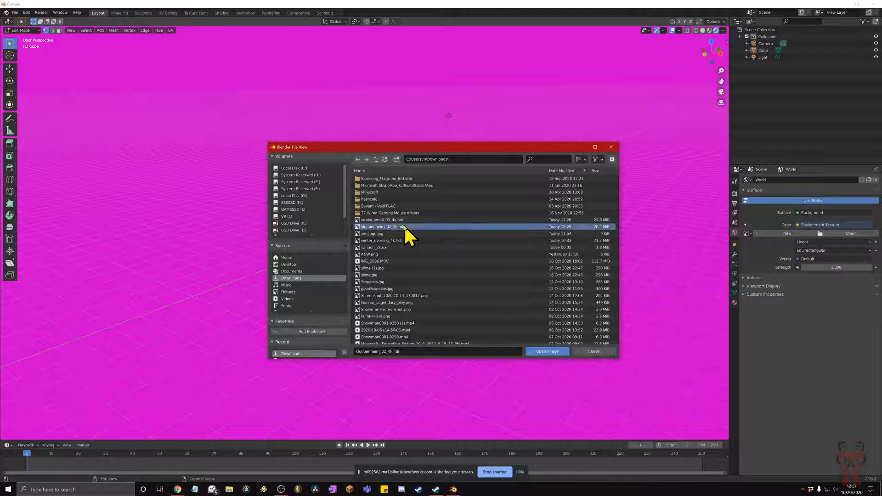
{"action": "double_click", "coordinate": [437, 229]}
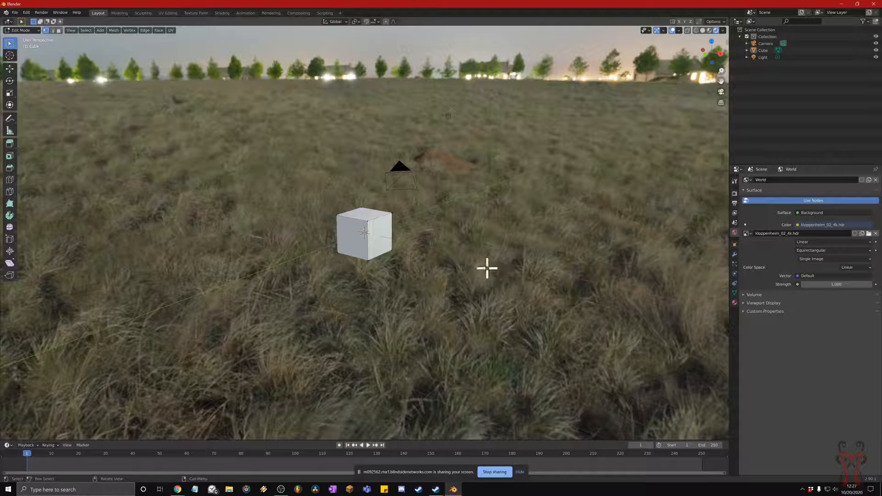
{"action": "middle_click_drag", "start_coordinate": [476, 258], "coordinate": [446, 243]}
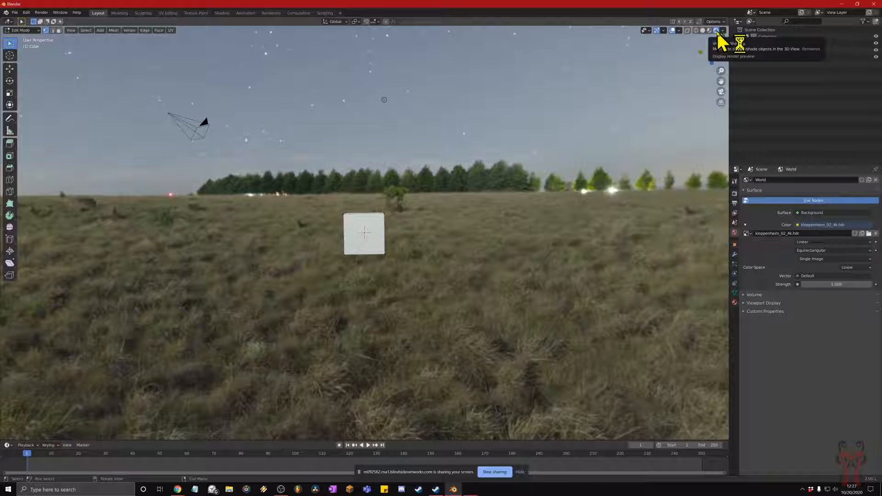
Compare the cube in Material Preview, Solid and Wireframe shading, and return to Rendered shading to examine the night-sky surroundings.
{"action": "key", "text": "super+plus"}
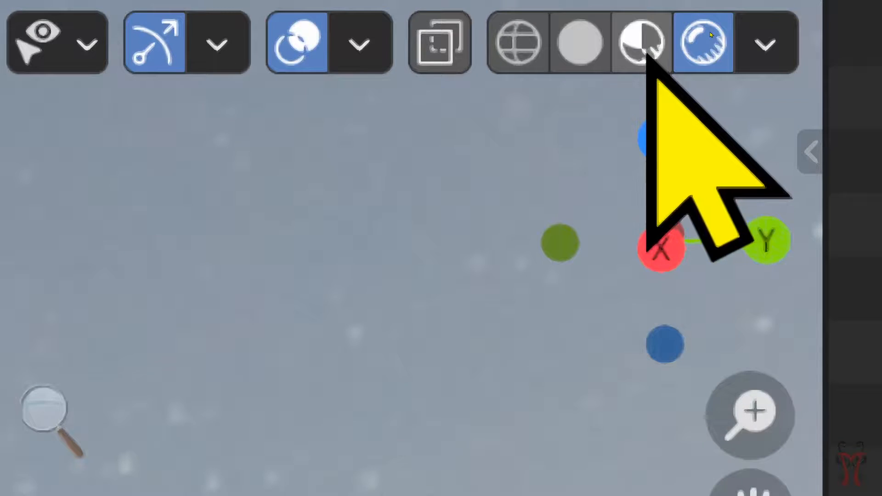
{"action": "key", "text": "super+Escape"}
{"action": "left_click", "coordinate": [643, 38]}
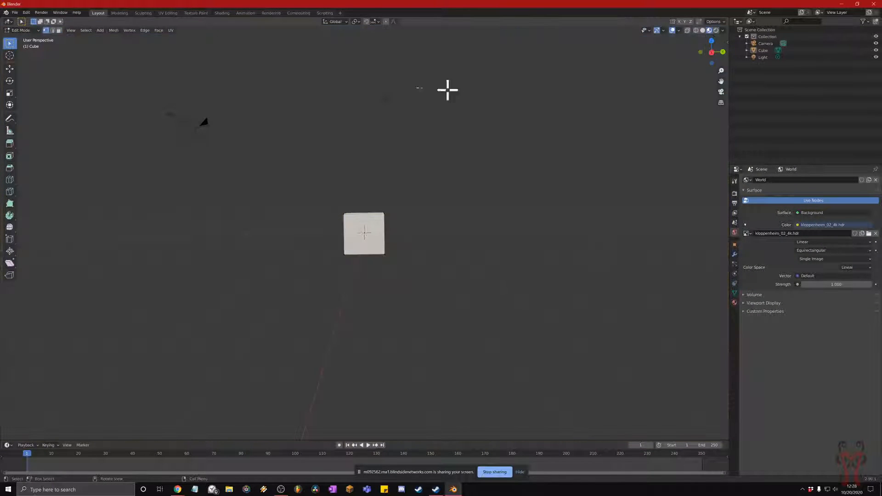
{"action": "left_click", "coordinate": [702, 30]}
{"action": "middle_click_drag", "start_coordinate": [416, 242], "coordinate": [344, 220]}
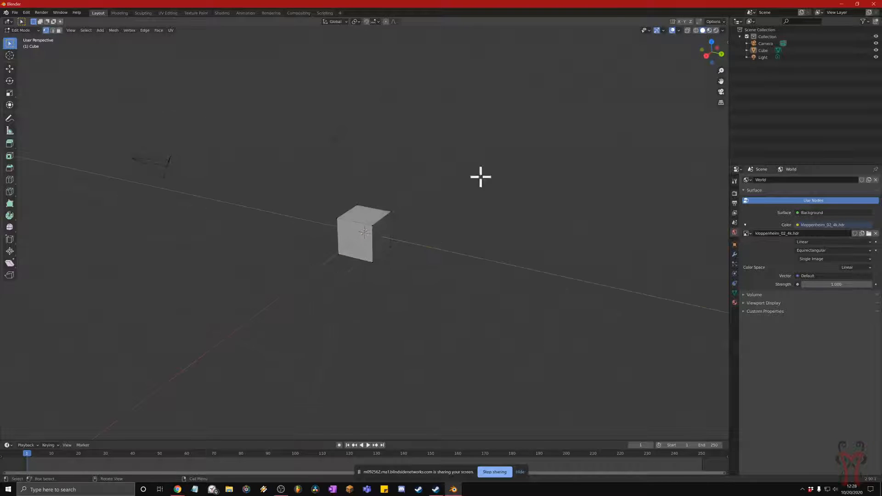
{"action": "left_click", "coordinate": [695, 30]}
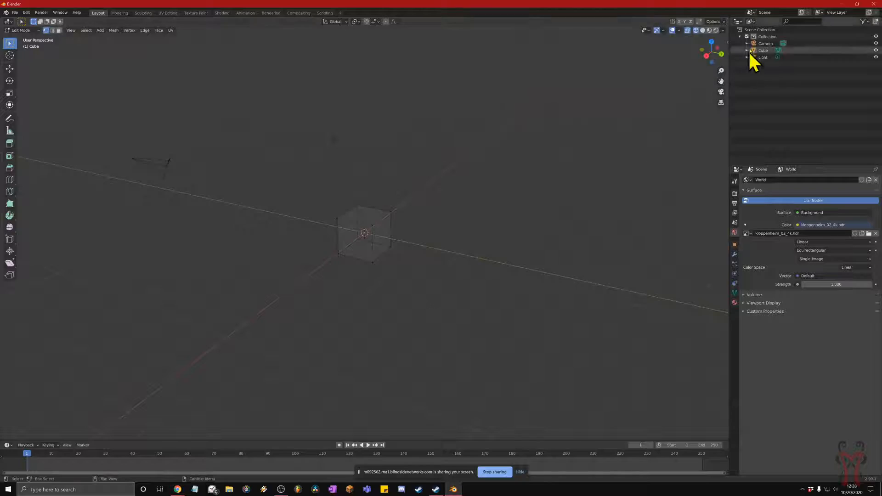
{"action": "left_click", "coordinate": [715, 30]}
{"action": "middle_click_drag", "start_coordinate": [306, 291], "coordinate": [343, 278]}
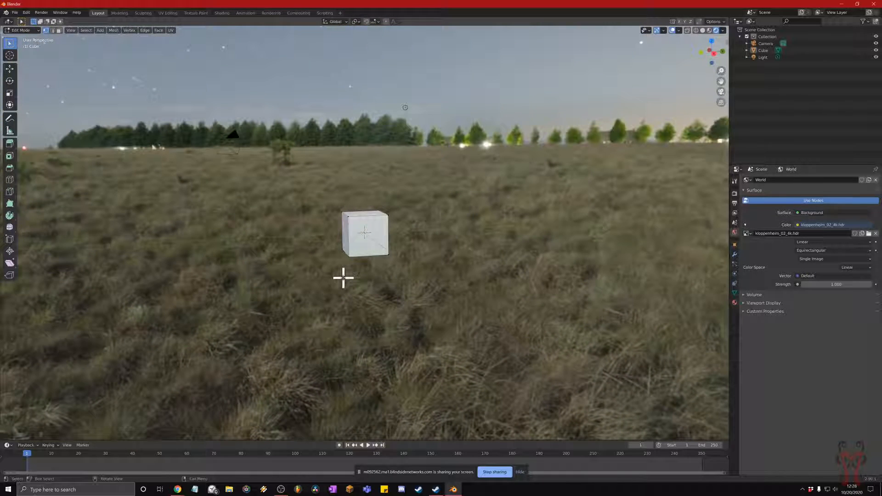
{"action": "middle_click_drag", "start_coordinate": [348, 239], "coordinate": [363, 241]}
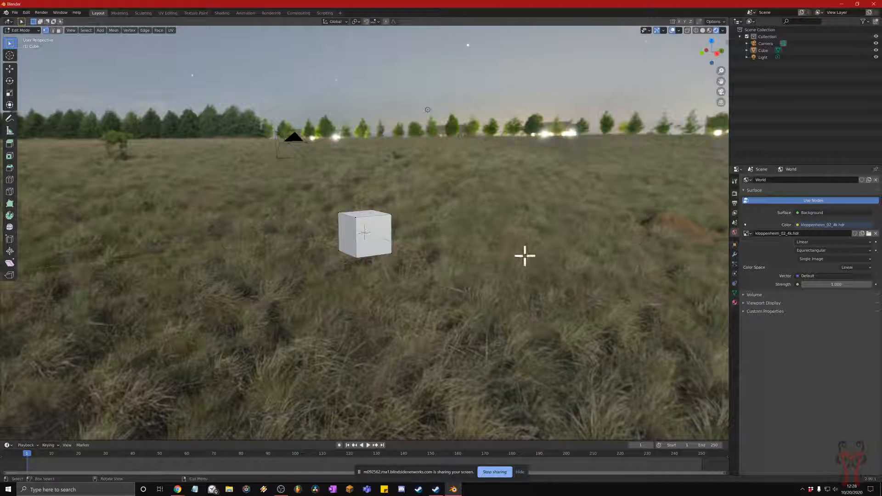
{"action": "mouse_move", "coordinate": [383, 289]}
{"action": "middle_mouse_down"}
{"action": "mouse_move", "coordinate": [408, 288]}
{"action": "mouse_move", "coordinate": [393, 235]}
{"action": "mouse_move", "coordinate": [426, 253]}
{"action": "mouse_move", "coordinate": [480, 151]}
{"action": "mouse_move", "coordinate": [508, 156]}
{"action": "mouse_move", "coordinate": [510, 193]}
{"action": "middle_mouse_up"}
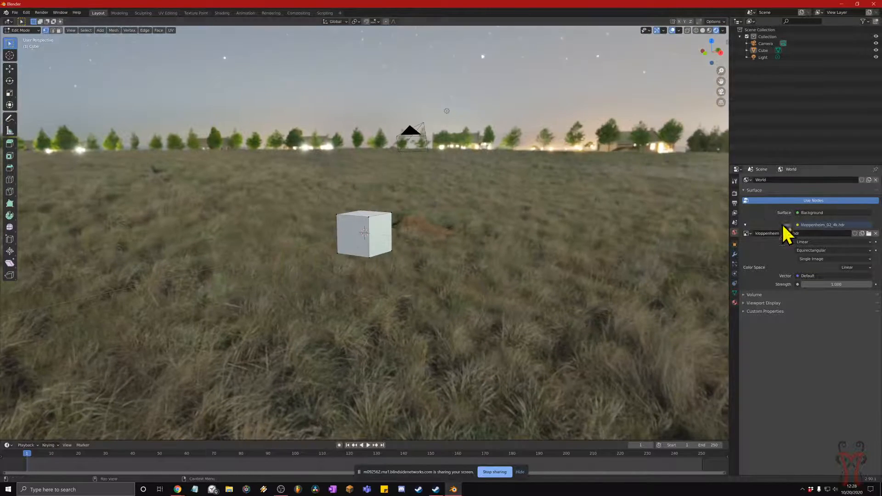
Remove the Kloppenheim environment texture from the world background's colour.
{"action": "left_click", "coordinate": [820, 225]}
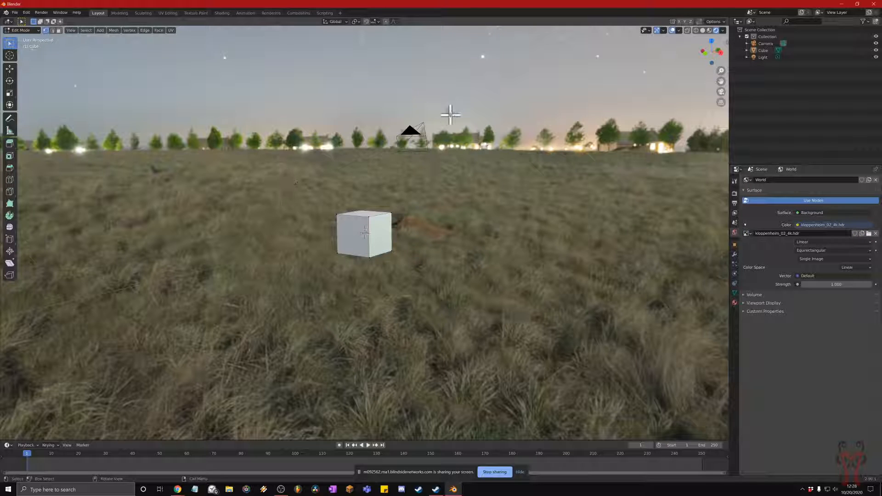
{"action": "middle_click_drag", "start_coordinate": [547, 208], "coordinate": [536, 208]}
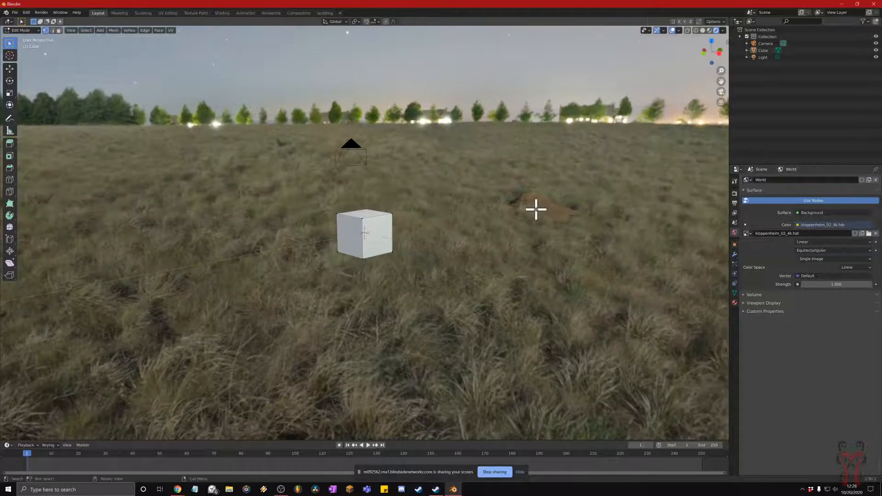
{"action": "left_click", "coordinate": [810, 225]}
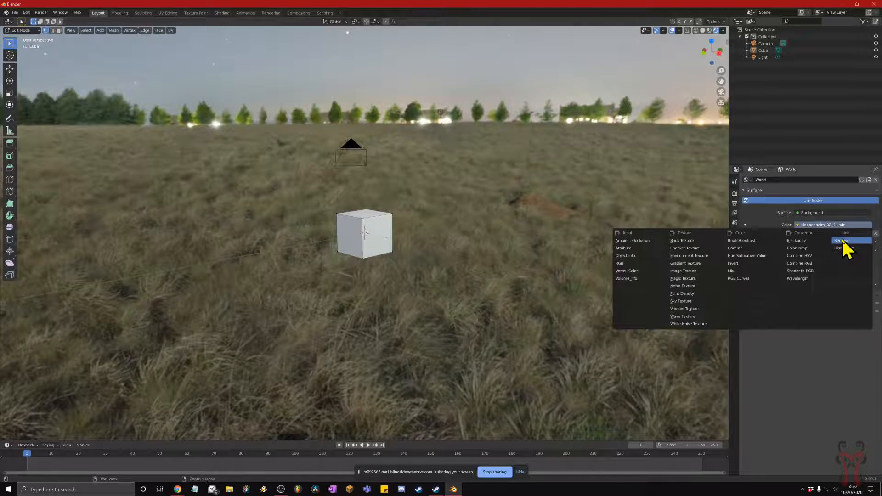
{"action": "left_click", "coordinate": [845, 240]}
Darken the green colour of the world background.
{"action": "left_click", "coordinate": [818, 225]}
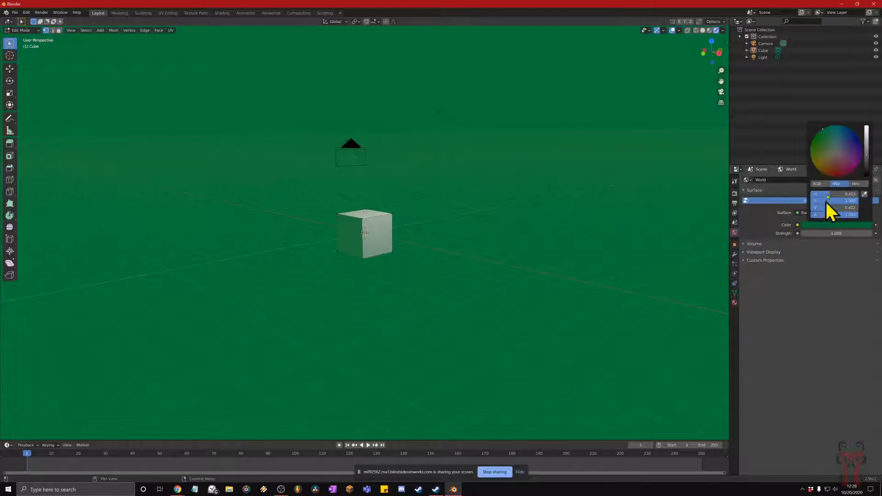
{"action": "left_click_drag", "start_coordinate": [866, 160], "coordinate": [867, 167]}
{"action": "middle_click_drag", "start_coordinate": [531, 204], "coordinate": [537, 183]}
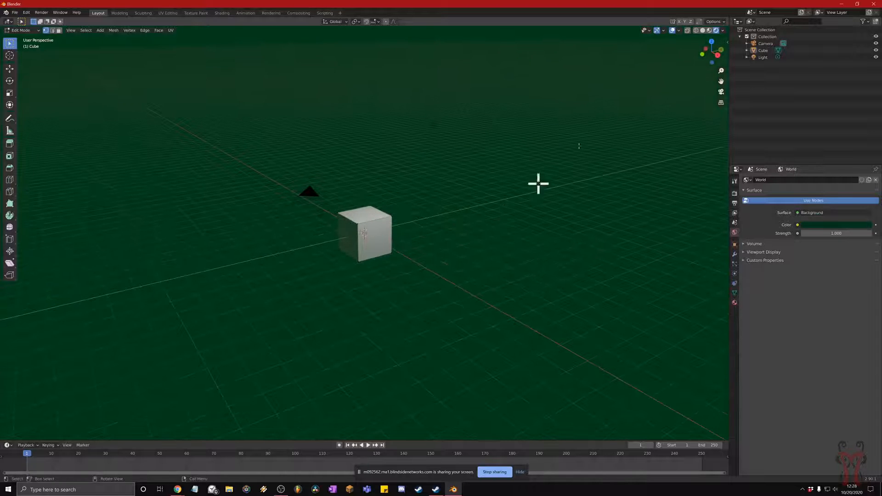
Set the viewport to Solid shading and switch the cube from Edit Mode to Object Mode.
{"action": "left_click", "coordinate": [703, 31]}
{"action": "mouse_move", "coordinate": [428, 142]}
{"action": "middle_mouse_down"}
{"action": "mouse_move", "coordinate": [432, 159]}
{"action": "mouse_move", "coordinate": [398, 161]}
{"action": "mouse_move", "coordinate": [416, 164]}
{"action": "middle_mouse_up"}
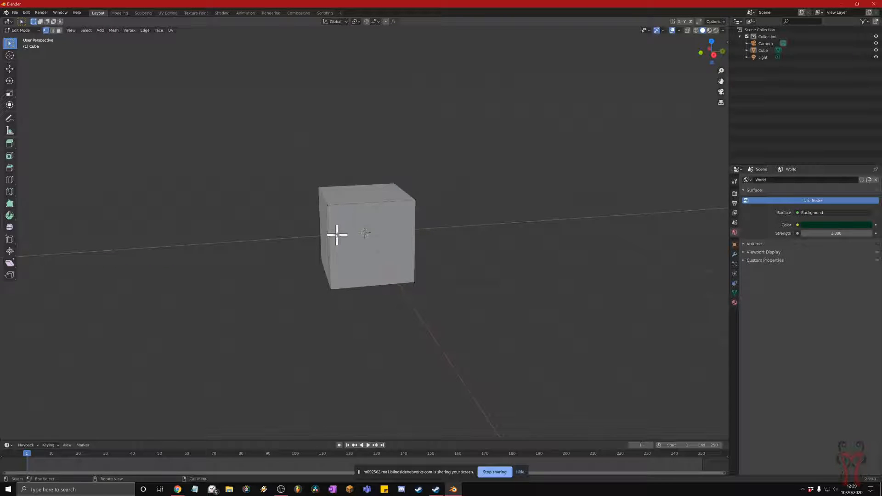
{"action": "key", "text": "Tab"}
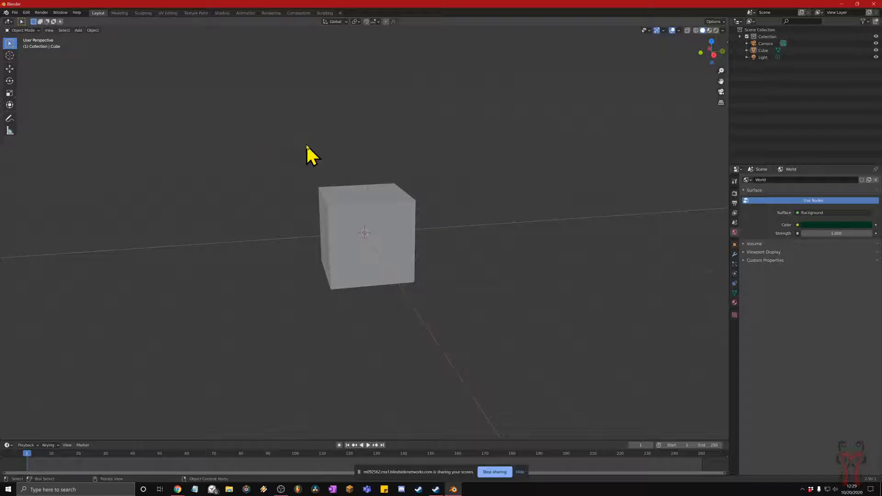
{"action": "middle_click_drag", "start_coordinate": [458, 201], "coordinate": [469, 207]}
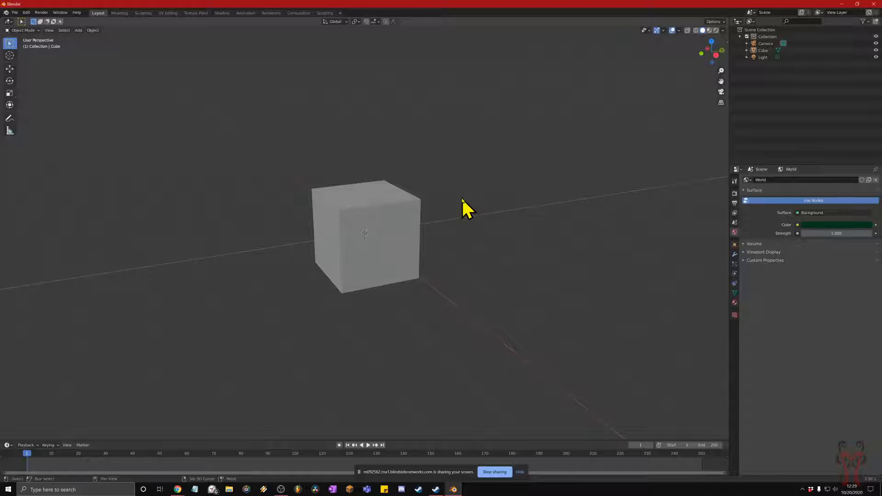
{"action": "key", "text": "shift+a"}
{"action": "middle_click_drag", "start_coordinate": [473, 235], "coordinate": [434, 237]}
{"action": "left_click", "coordinate": [24, 32]}
{"action": "left_click", "coordinate": [22, 32]}
{"action": "left_click", "coordinate": [18, 31]}
{"action": "left_click", "coordinate": [21, 31]}
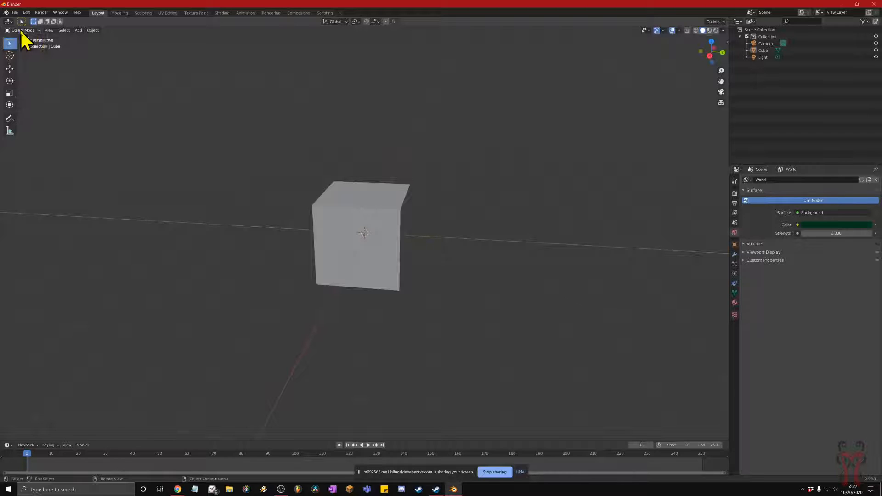
{"action": "left_click", "coordinate": [22, 31]}
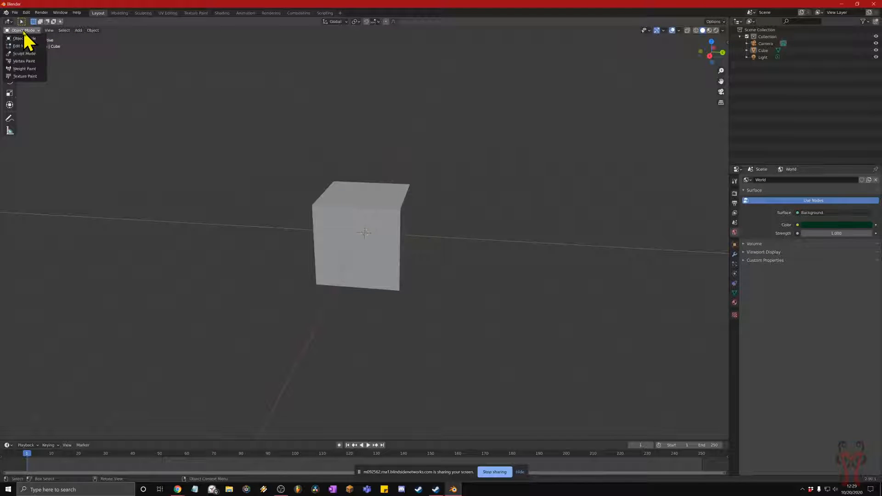
{"action": "right_click", "coordinate": [422, 223]}
{"action": "left_click", "coordinate": [390, 205]}
{"action": "key", "text": "shift+a"}
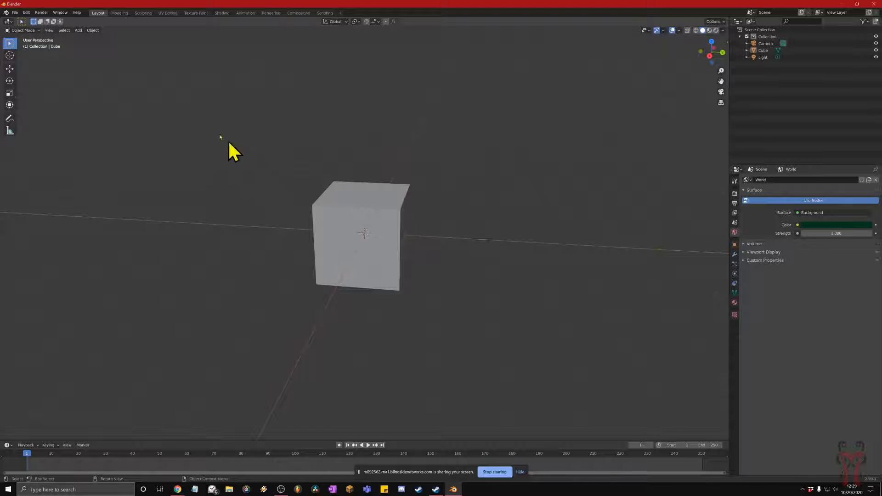
Add a plane mesh to the scene at the cube's centre.
{"action": "left_click", "coordinate": [80, 31]}
{"action": "key", "text": "shift+a"}
{"action": "mouse_move", "coordinate": [499, 245]}
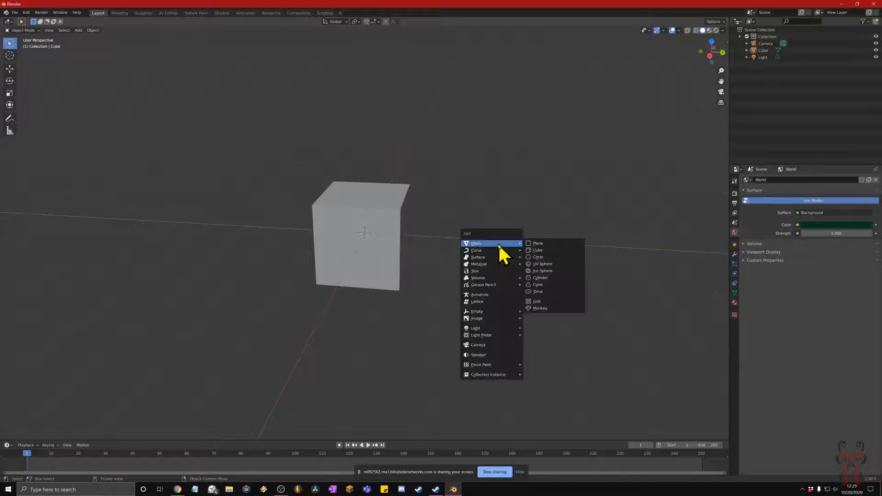
{"action": "left_click", "coordinate": [544, 244]}
{"action": "middle_click_drag", "start_coordinate": [434, 255], "coordinate": [381, 271]}
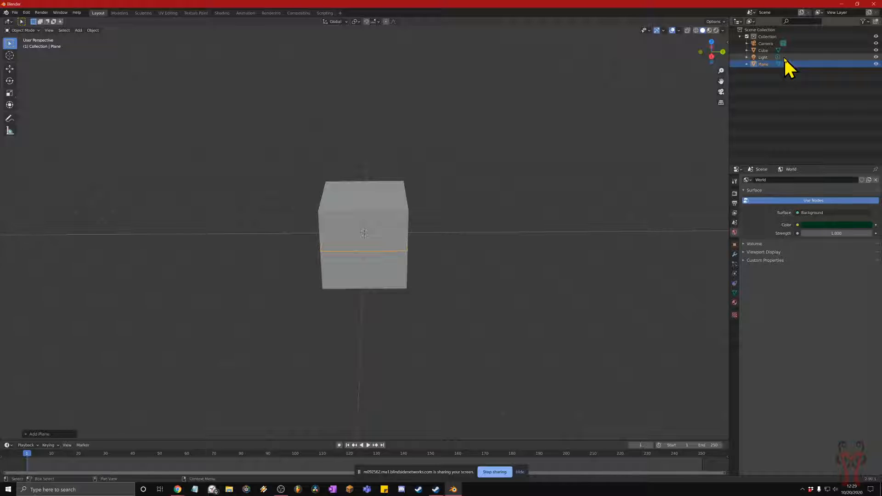
Inspect the scene's object list, selecting the camera, cube and light one after another, and reselect the plane.
{"action": "key", "text": "super+plus"}
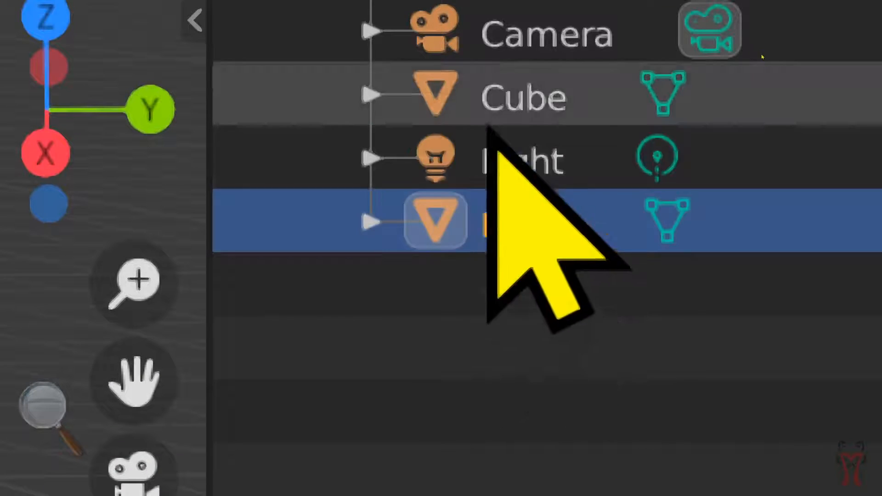
{"action": "key", "text": "super+Escape"}
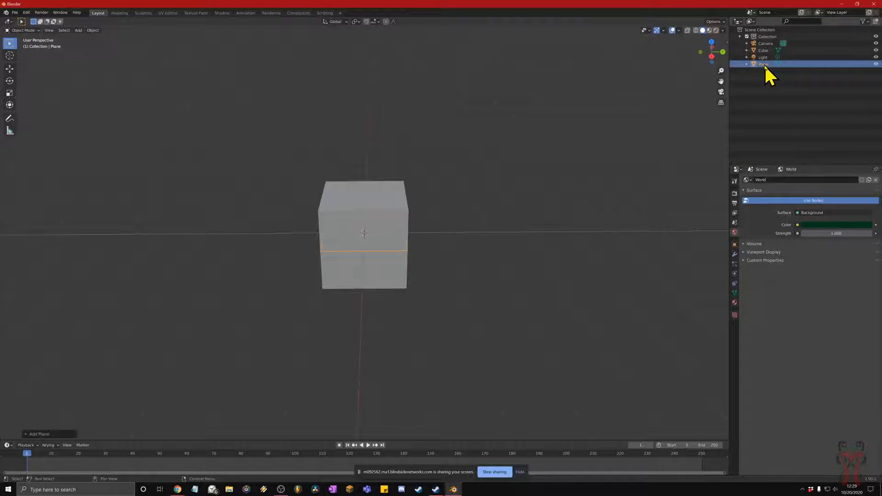
{"action": "left_click", "coordinate": [768, 44]}
{"action": "left_click", "coordinate": [768, 50]}
{"action": "left_click", "coordinate": [768, 58]}
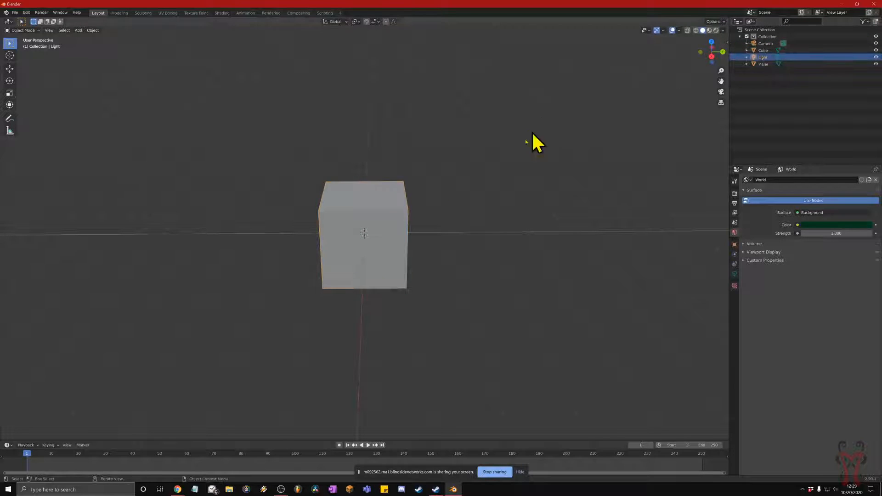
{"action": "left_click", "coordinate": [763, 64]}
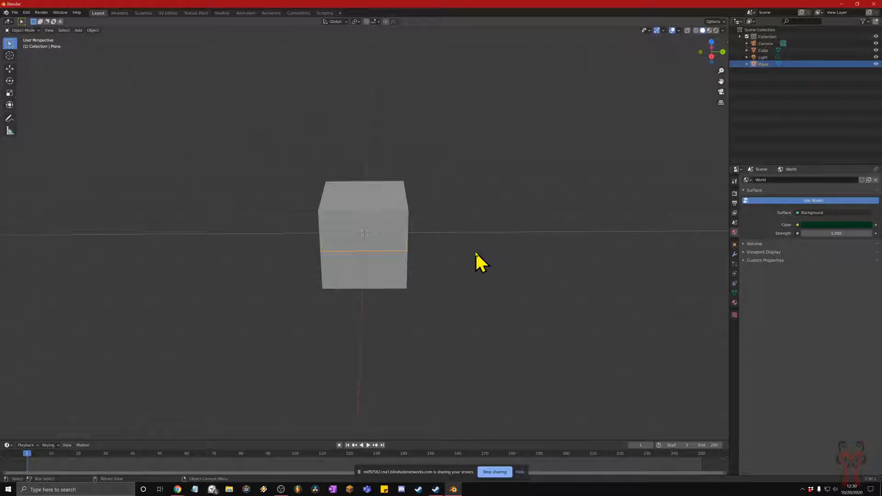
Scale the plane up to about 5 times its size so it extends around the cube.
{"action": "key", "text": "s"}
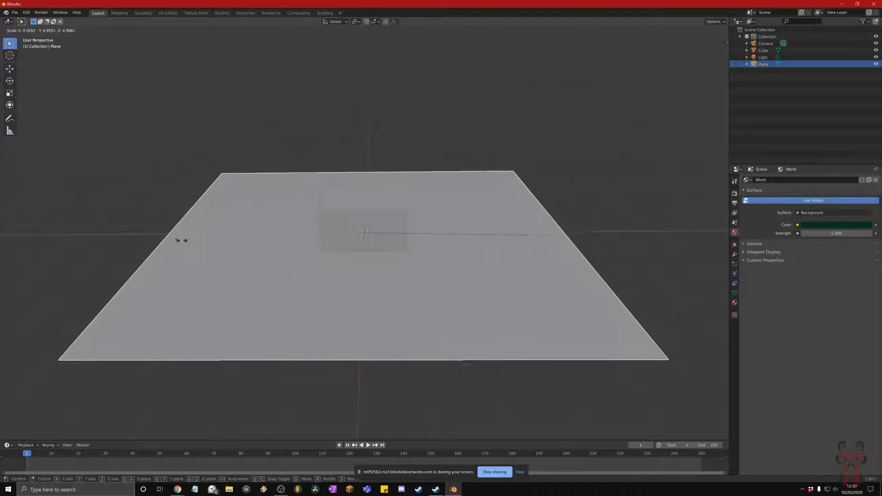
{"action": "left_click", "coordinate": [232, 244]}
{"action": "middle_click_drag", "start_coordinate": [122, 289], "coordinate": [126, 264]}
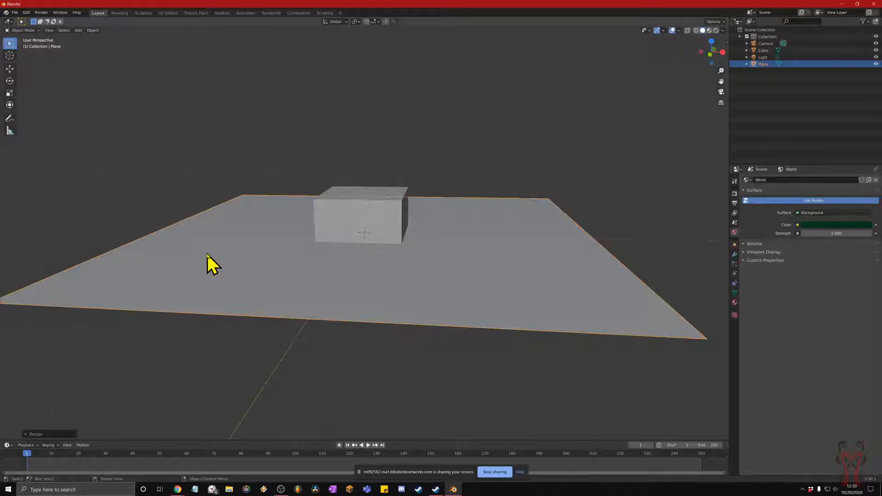
Move the plane about 1.04 m down along the global Z axis to the cube's base.
{"action": "key", "text": "g"}
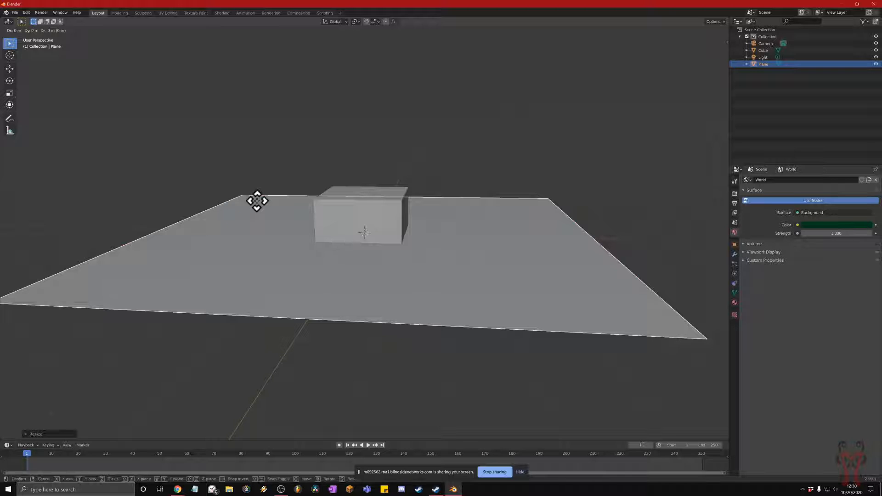
{"action": "key", "text": "z"}
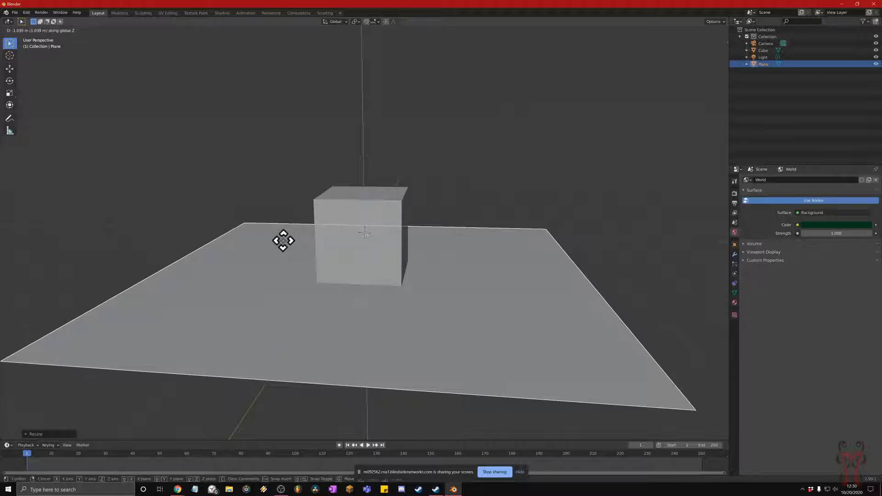
{"action": "left_click", "coordinate": [283, 241]}
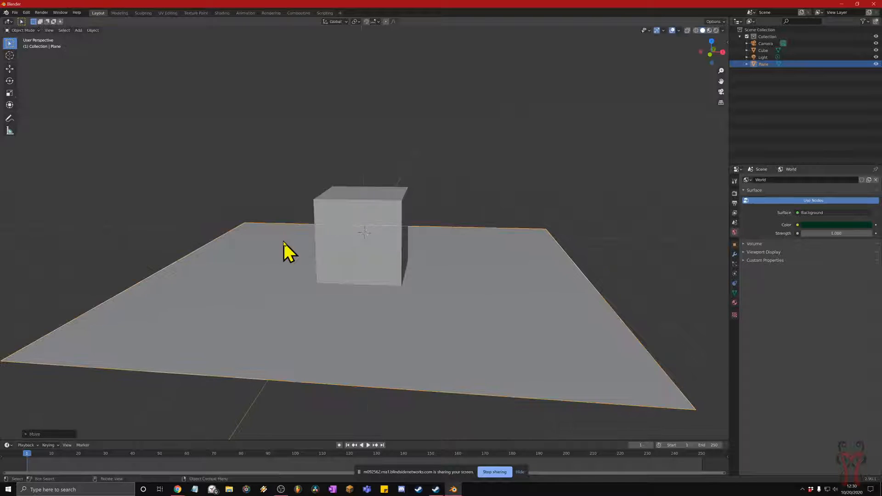
{"action": "middle_click_drag", "start_coordinate": [452, 258], "coordinate": [516, 244]}
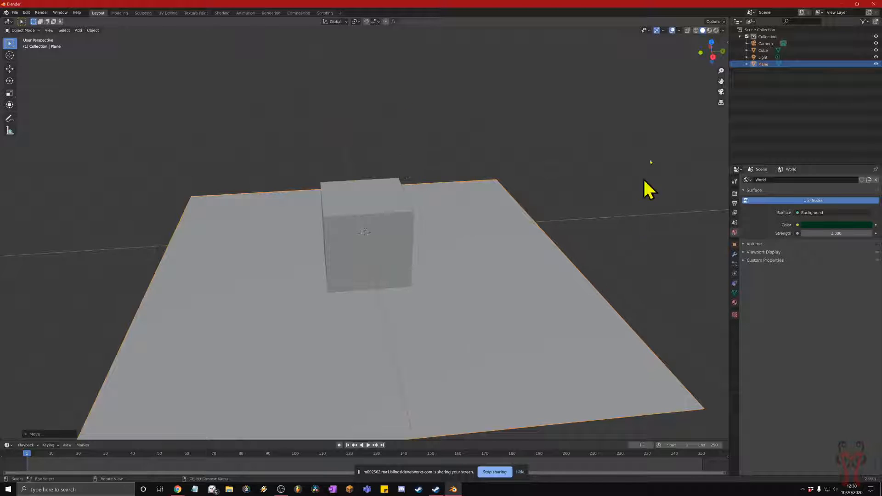
Select the enlarged floor plane and switch it to Edit Mode.
{"action": "middle_click_drag", "start_coordinate": [426, 249], "coordinate": [221, 239]}
{"action": "left_click", "coordinate": [147, 183]}
{"action": "left_click", "coordinate": [250, 258]}
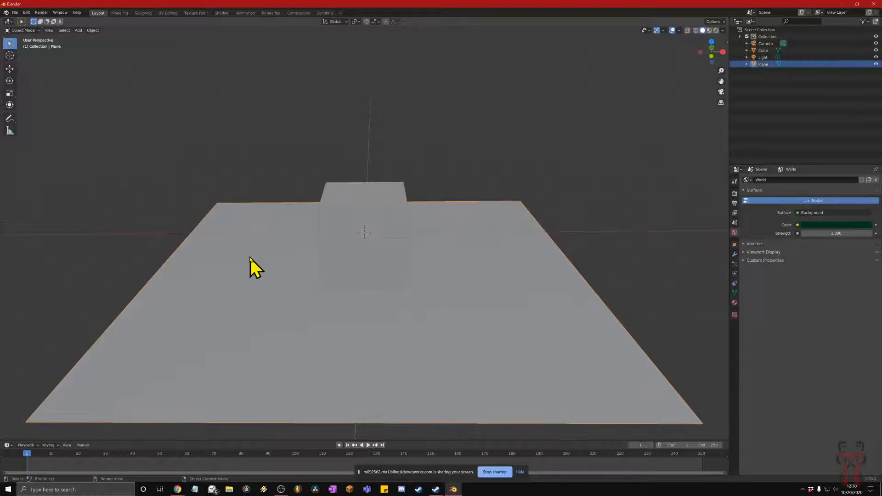
{"action": "key", "text": "Tab"}
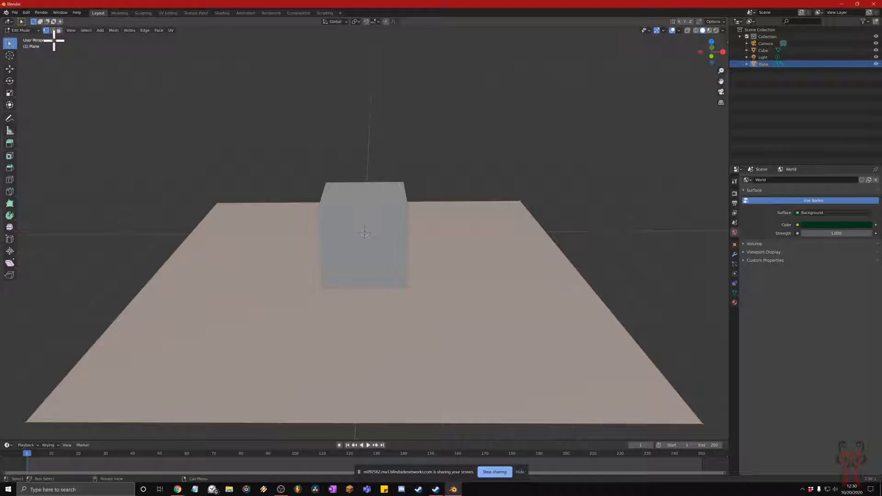
Demonstrate the vertex, edge and face selection modes by switching between them repeatedly, ending in vertex selection.
{"action": "key", "text": "super+plus"}
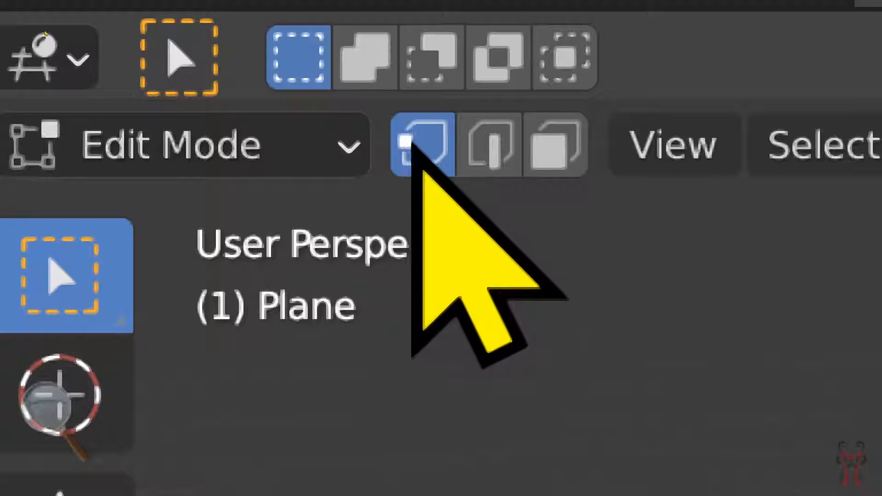
{"action": "left_click", "coordinate": [481, 154]}
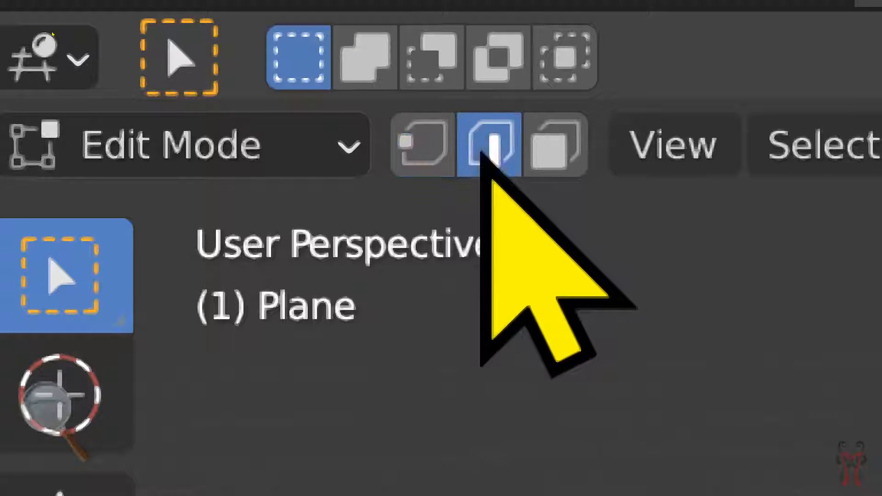
{"action": "left_click", "coordinate": [565, 171]}
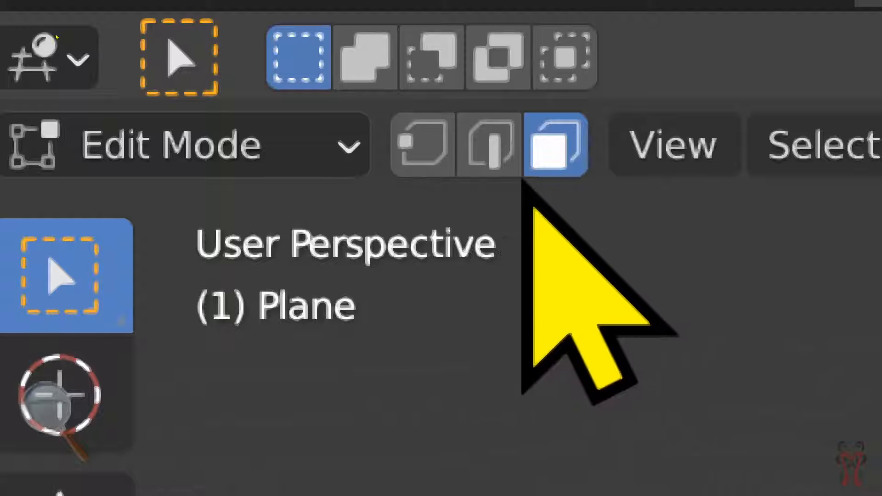
{"action": "key", "text": "1"}
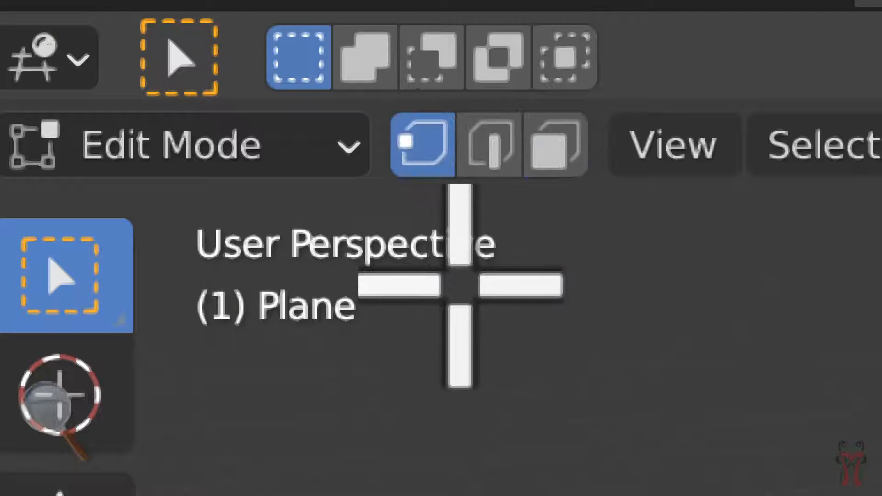
{"action": "key", "text": "2"}
{"action": "key", "text": "3"}
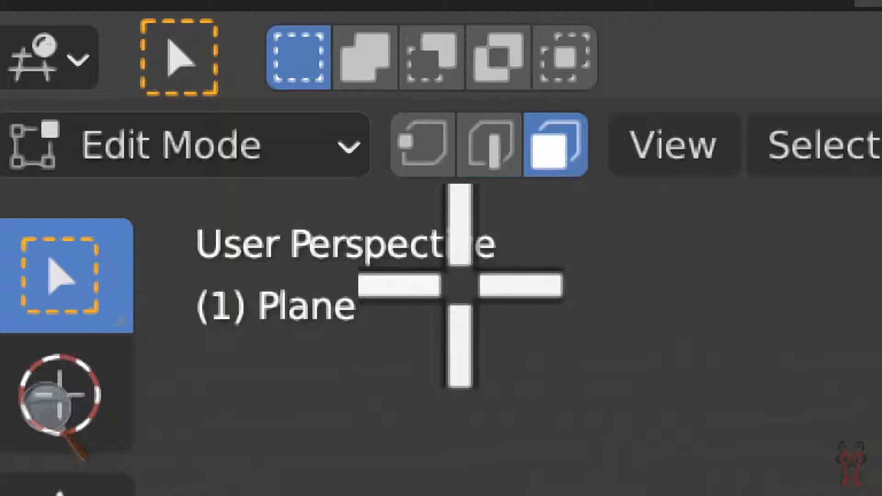
{"action": "key", "text": "2"}
{"action": "key", "text": "3"}
{"action": "key", "text": "2"}
{"action": "key", "text": "3"}
{"action": "key", "text": "2"}
{"action": "key", "text": "3"}
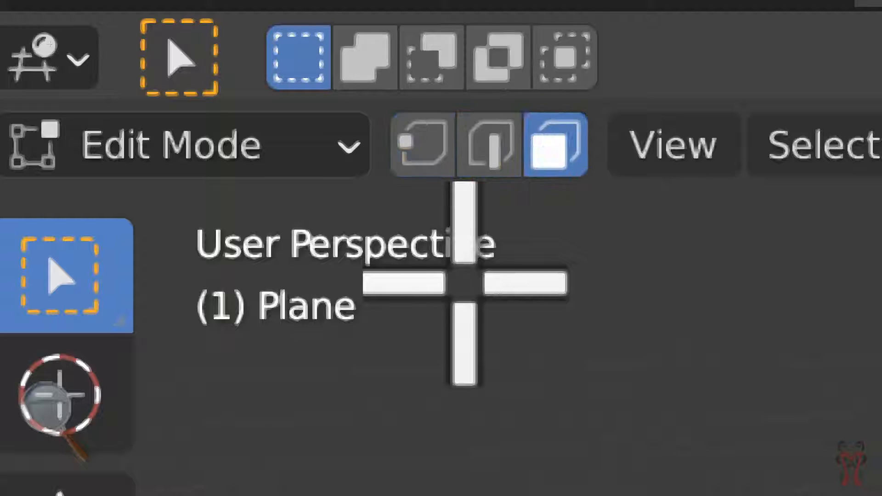
{"action": "key", "text": "1"}
{"action": "key", "text": "2"}
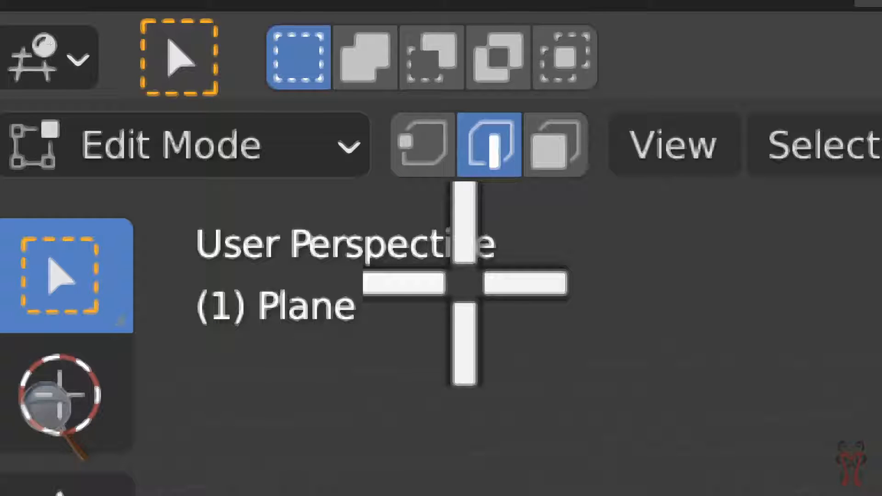
{"action": "key", "text": "3"}
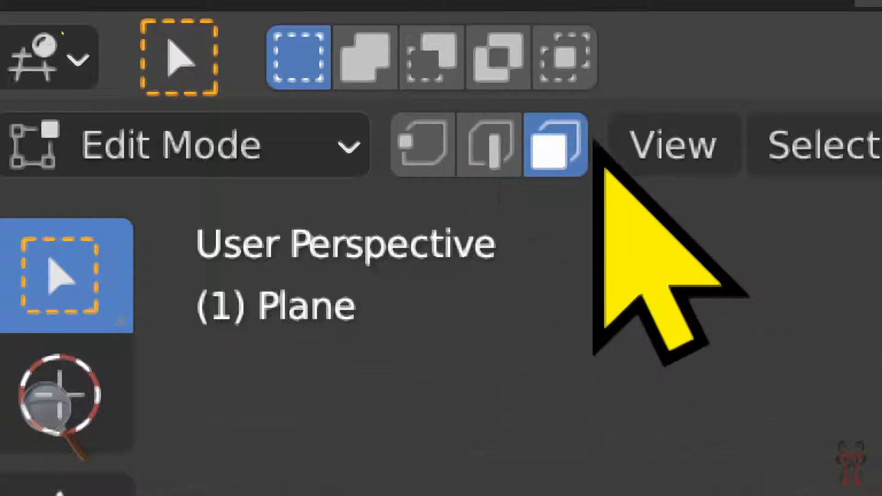
{"action": "key", "text": "1"}
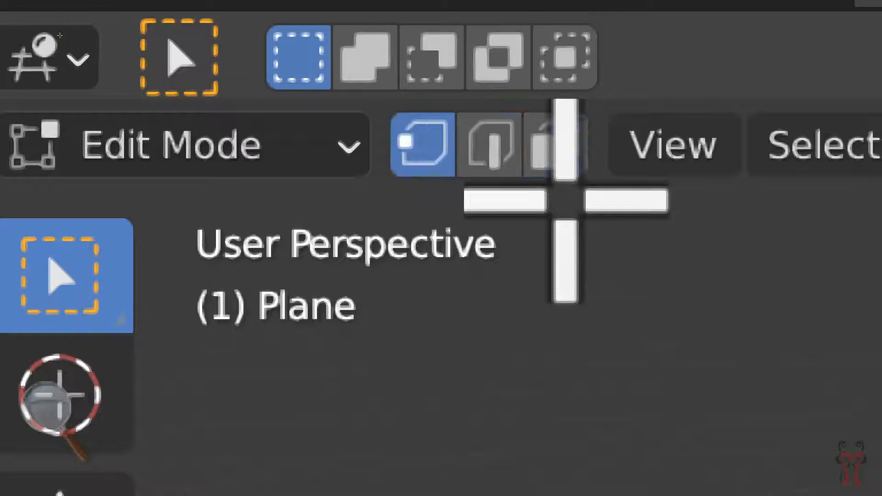
{"action": "key", "text": "3"}
{"action": "key", "text": "1"}
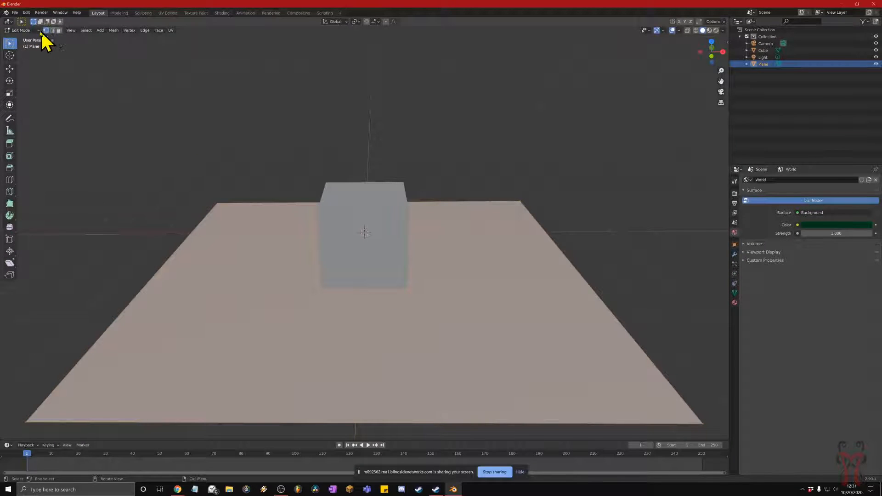
Switch to edge selection, clear the current selection and select two adjacent outer edges of the plane behind the cube.
{"action": "left_click", "coordinate": [53, 30]}
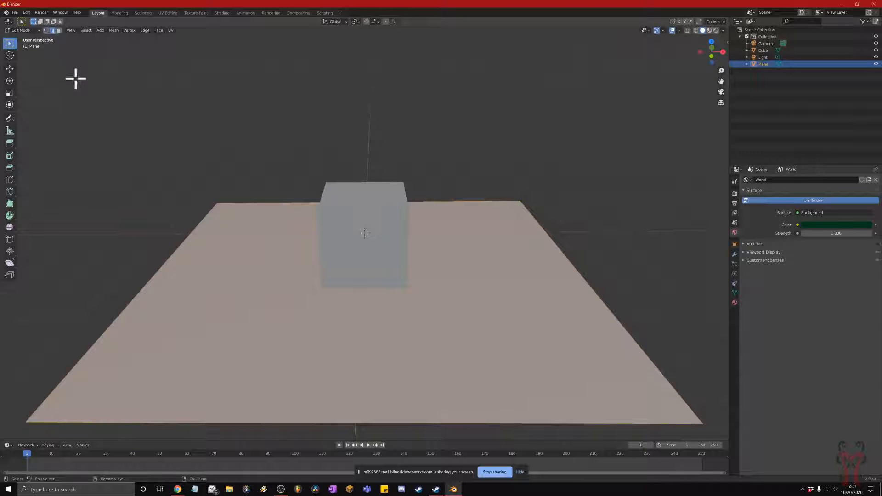
{"action": "left_click", "coordinate": [156, 197]}
{"action": "mouse_move", "coordinate": [149, 229]}
{"action": "middle_mouse_down"}
{"action": "mouse_move", "coordinate": [125, 238]}
{"action": "mouse_move", "coordinate": [165, 234]}
{"action": "middle_mouse_up"}
{"action": "scroll", "coordinate": [169, 214], "scroll_direction": "down", "scroll_amount": 3}
{"action": "middle_click_drag", "start_coordinate": [216, 260], "coordinate": [506, 126]}
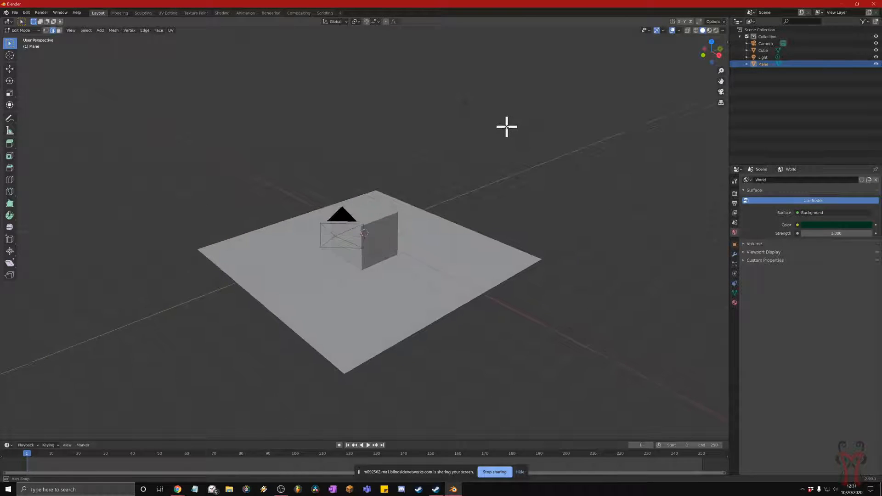
{"action": "middle_click_drag", "start_coordinate": [335, 179], "coordinate": [339, 187]}
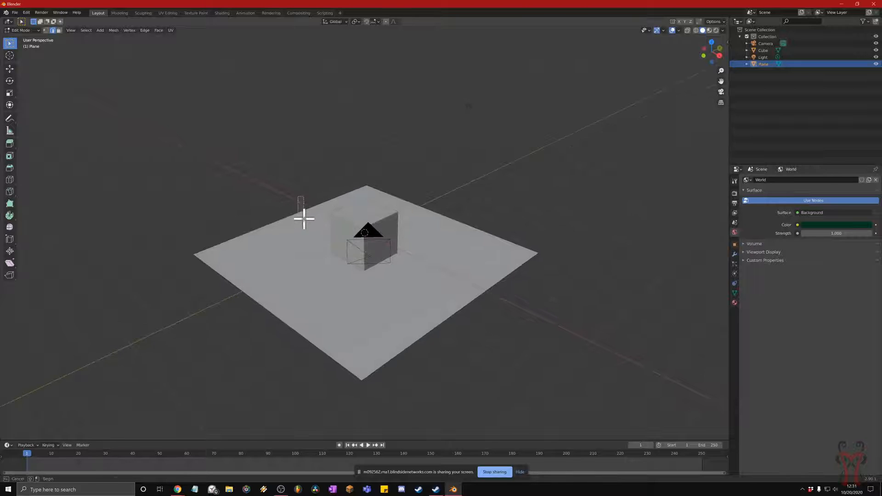
{"action": "middle_click_drag", "start_coordinate": [399, 180], "coordinate": [251, 209]}
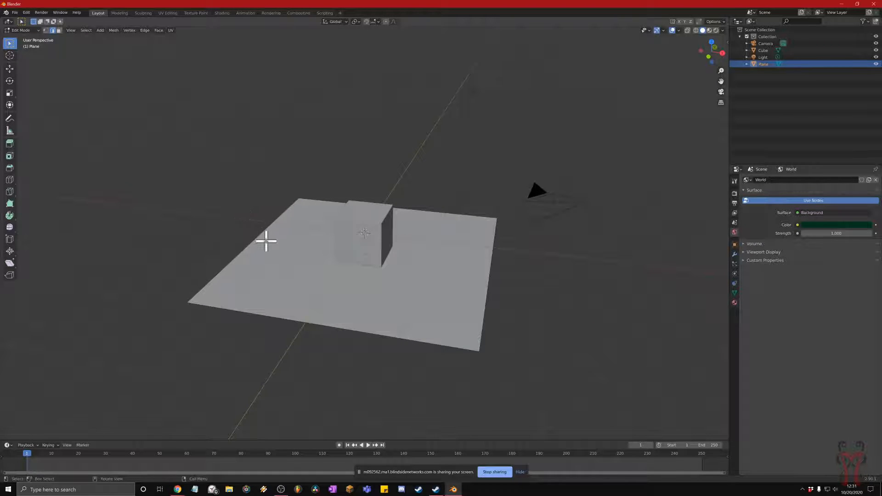
{"action": "middle_click_drag", "start_coordinate": [275, 252], "coordinate": [277, 214]}
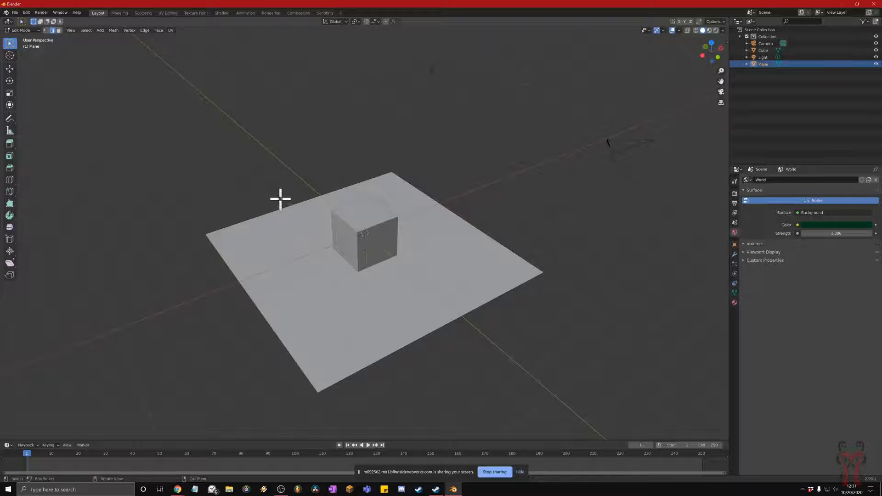
{"action": "left_click_drag", "start_coordinate": [276, 193], "coordinate": [295, 221]}
{"action": "mouse_move", "coordinate": [295, 221]}
{"action": "middle_mouse_down"}
{"action": "mouse_move", "coordinate": [282, 210]}
{"action": "mouse_move", "coordinate": [246, 226]}
{"action": "mouse_move", "coordinate": [269, 238]}
{"action": "mouse_move", "coordinate": [264, 230]}
{"action": "mouse_move", "coordinate": [284, 217]}
{"action": "middle_mouse_up"}
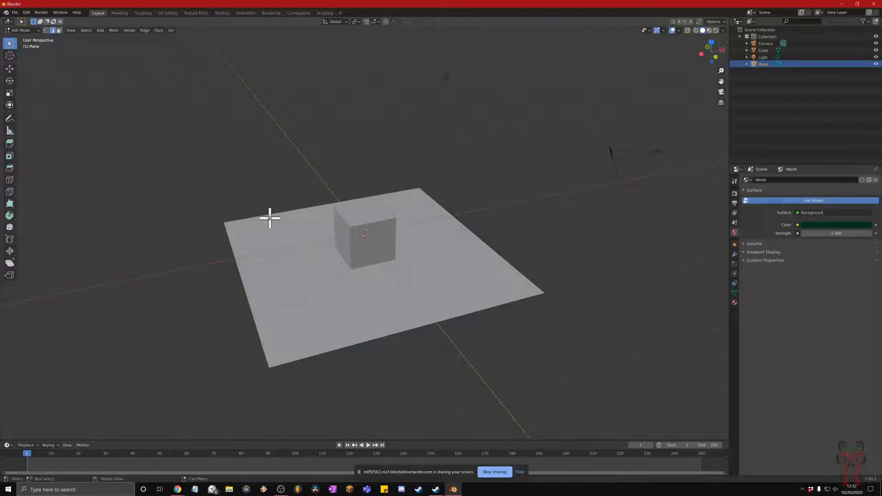
Extrude the two selected floor edges straight up along the global Z axis, trying several heights and settling on 8 m.
{"action": "key", "text": "e"}
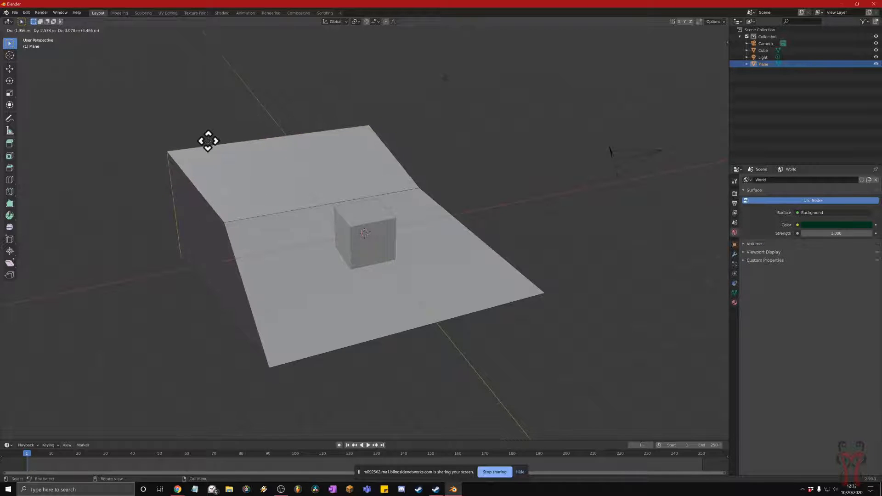
{"action": "key", "text": "z"}
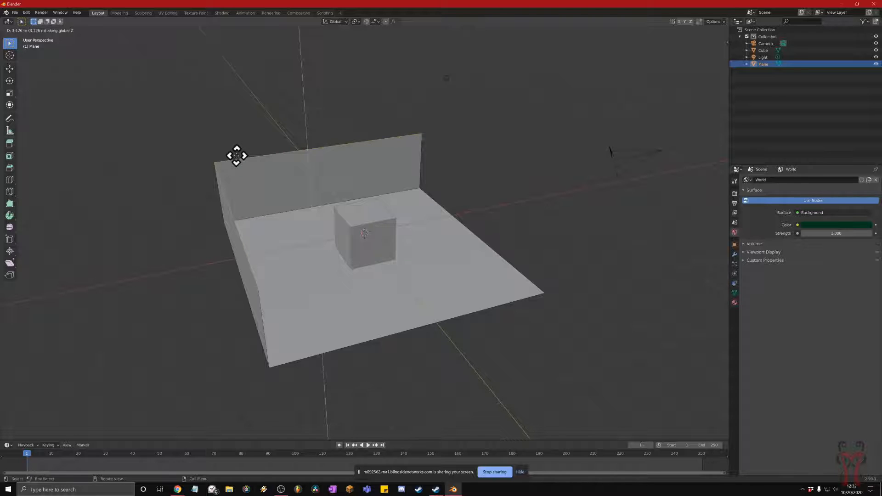
{"action": "type", "text": "2"}
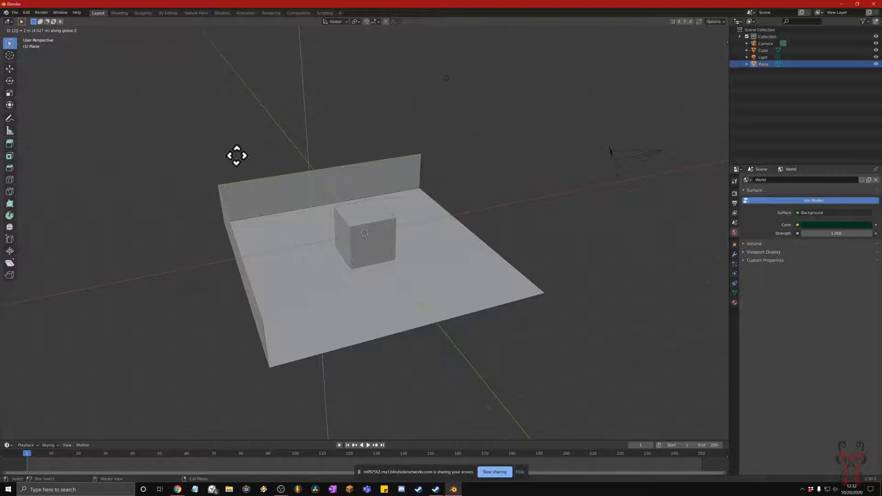
{"action": "key", "text": "BackSpace"}
{"action": "type", "text": "5"}
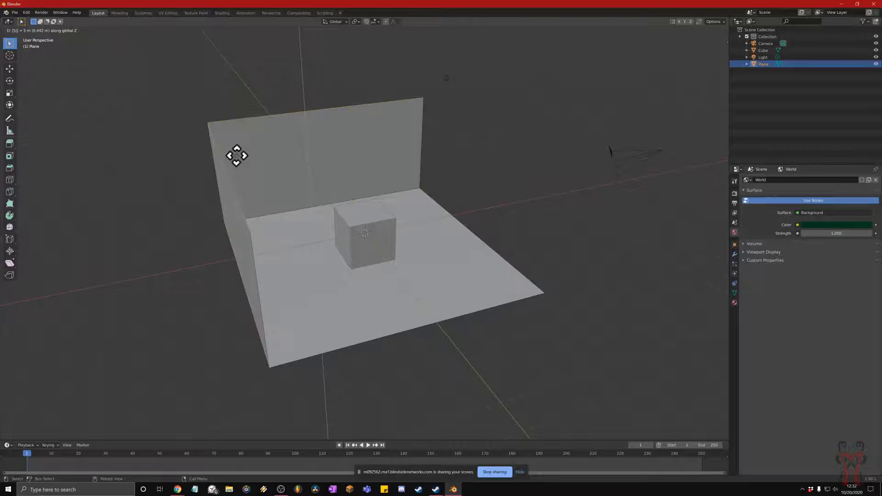
{"action": "key", "text": "BackSpace"}
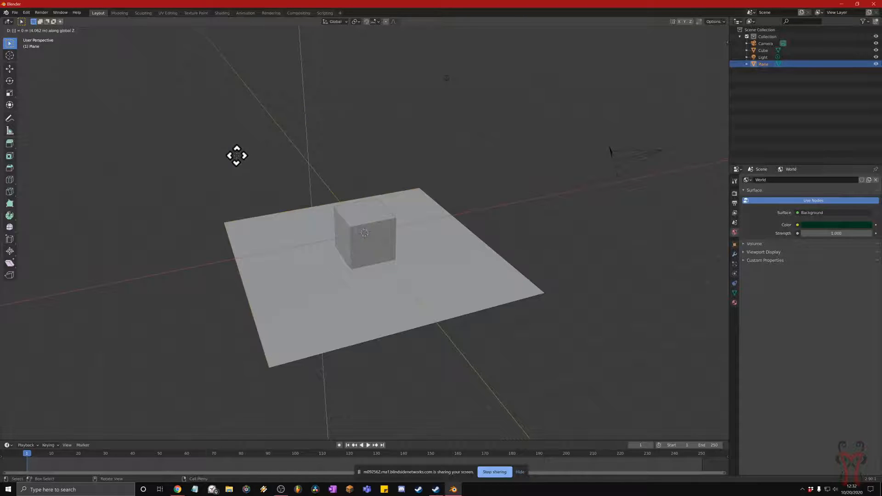
{"action": "type", "text": "10"}
{"action": "key", "text": "BackSpace"}
{"action": "type", "text": "8"}
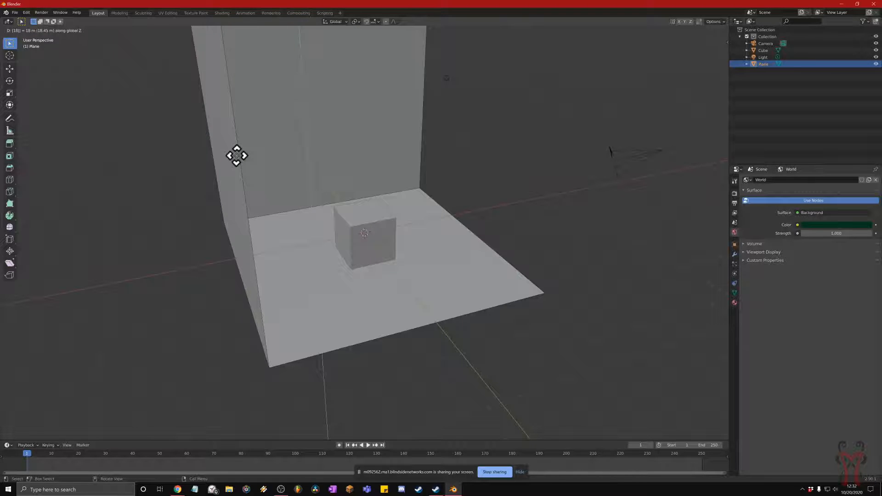
{"action": "key", "text": "BackSpace"}
{"action": "key", "text": "BackSpace"}
{"action": "type", "text": "8"}
{"action": "key", "text": "Return"}
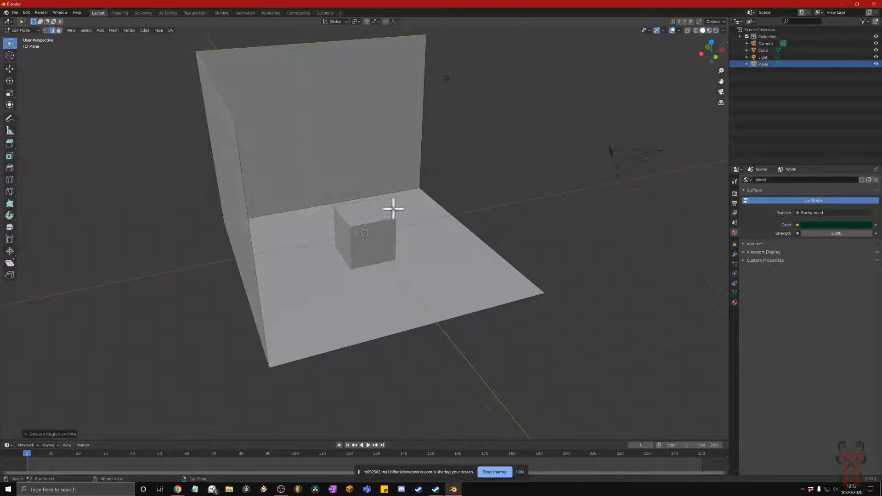
Inspect the extruded walls around the cube from several angles and undo the extrusion.
{"action": "middle_click_drag", "start_coordinate": [451, 234], "coordinate": [359, 226]}
{"action": "middle_click_drag", "start_coordinate": [404, 176], "coordinate": [361, 235]}
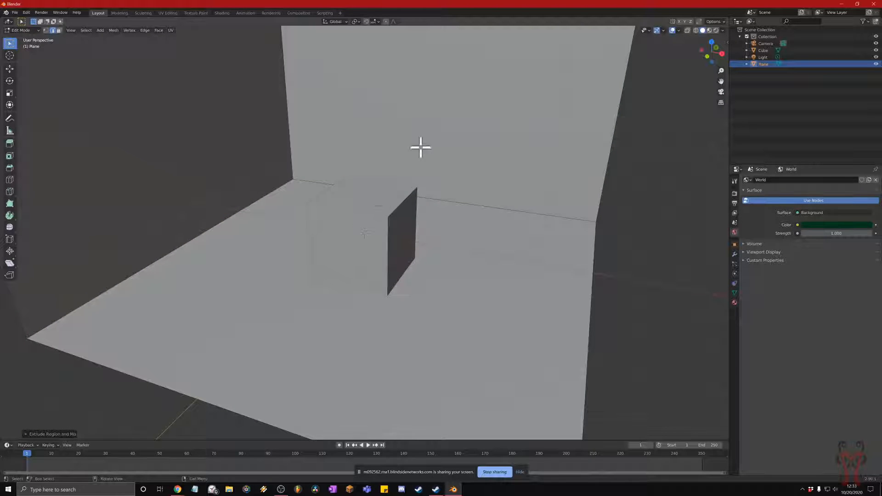
{"action": "mouse_move", "coordinate": [388, 102]}
{"action": "middle_mouse_down"}
{"action": "mouse_move", "coordinate": [356, 101]}
{"action": "mouse_move", "coordinate": [398, 100]}
{"action": "middle_mouse_up"}
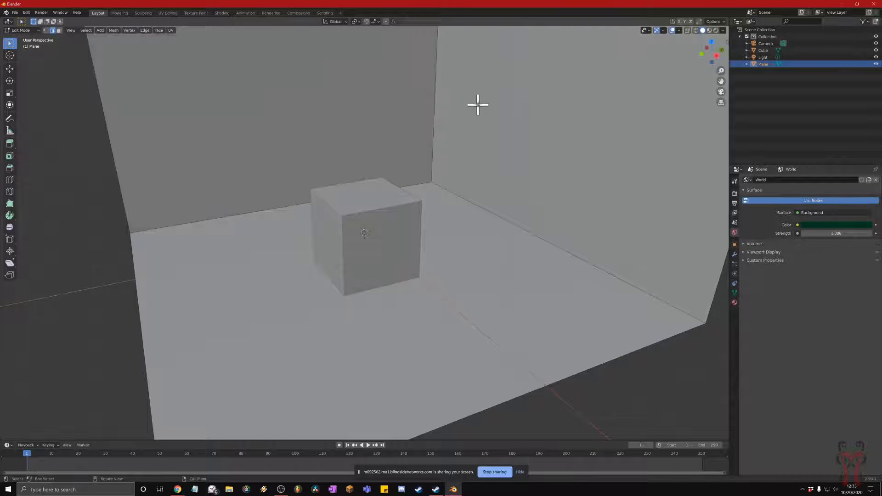
{"action": "middle_click_drag", "start_coordinate": [543, 221], "coordinate": [533, 221]}
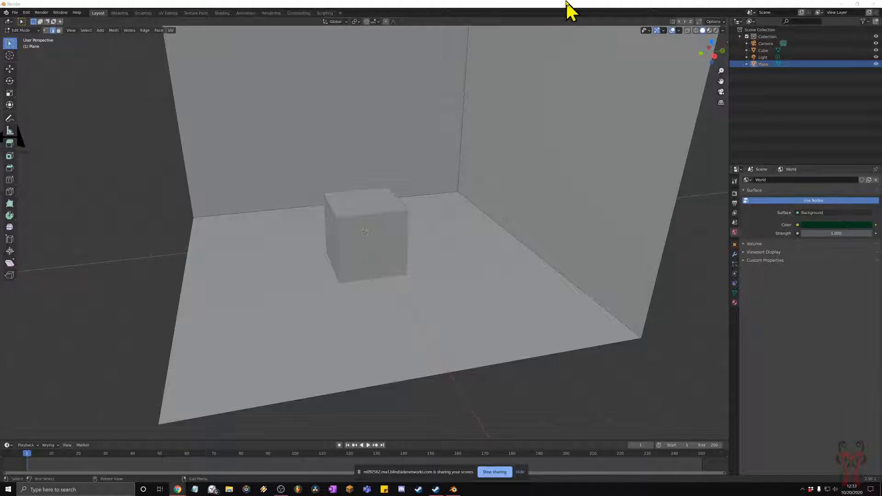
{"action": "left_click", "coordinate": [524, 4]}
{"action": "key", "text": "ctrl+z"}
Extrude the two adjacent floor edges 8 m upward along the global Z axis to form two walls.
{"action": "middle_click_drag", "start_coordinate": [459, 155], "coordinate": [481, 171]}
{"action": "key", "text": "g"}
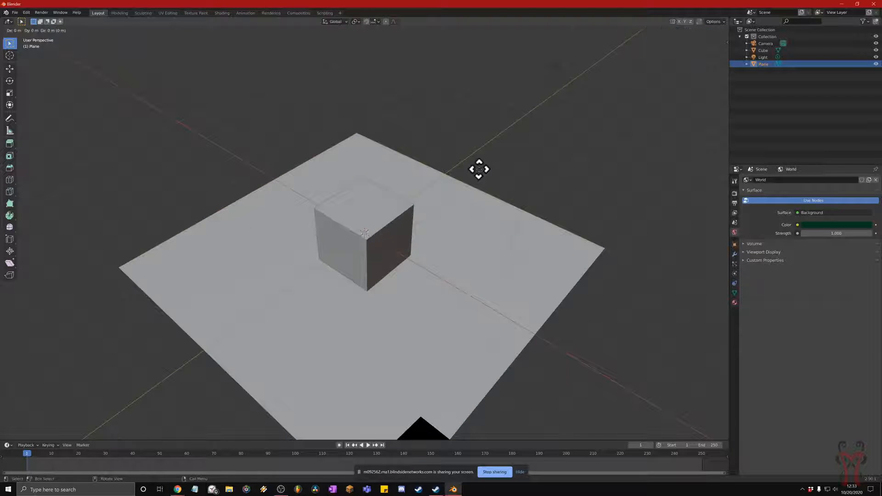
{"action": "key", "text": "z"}
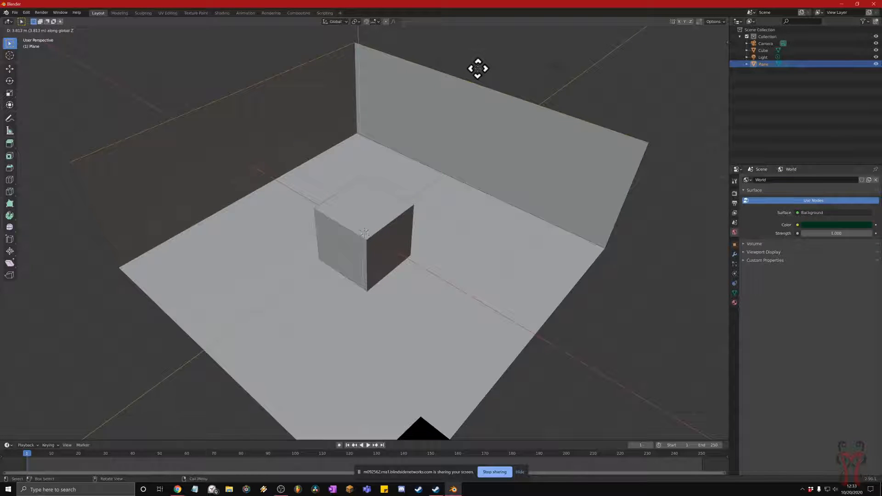
{"action": "type", "text": "8"}
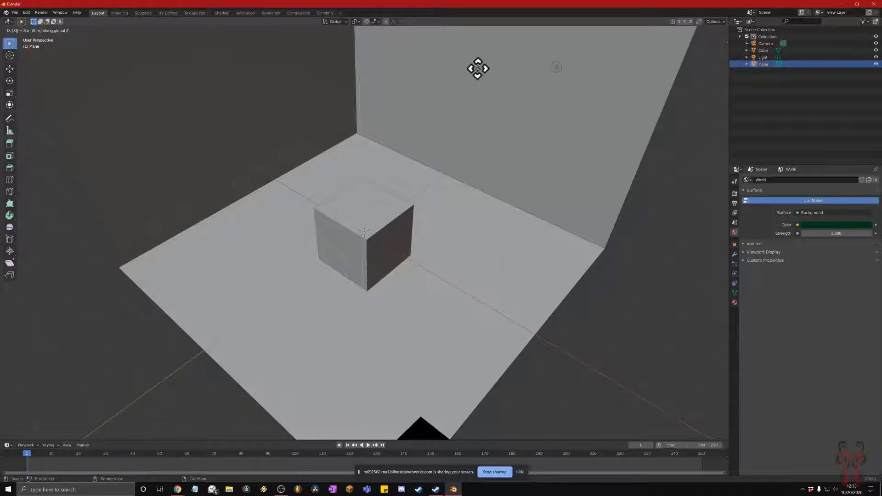
{"action": "key", "text": "Return"}
Switch to face selection and select the wall face at the left rear of the cube.
{"action": "scroll", "coordinate": [443, 197], "scroll_direction": "down", "scroll_amount": 4}
{"action": "middle_click_drag", "start_coordinate": [443, 197], "coordinate": [470, 178]}
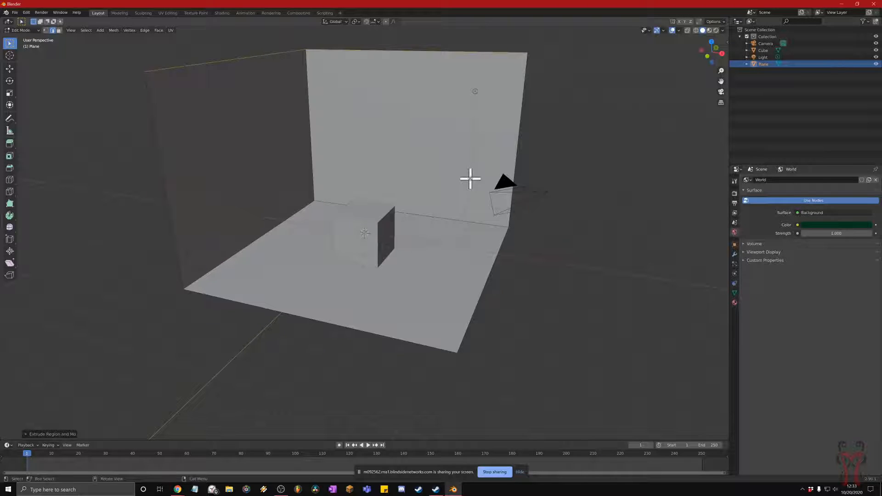
{"action": "middle_click_drag", "start_coordinate": [472, 196], "coordinate": [427, 183]}
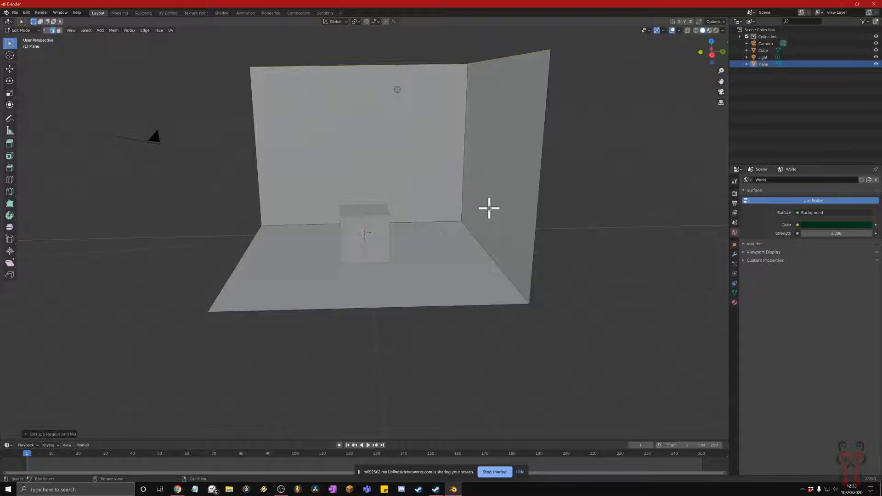
{"action": "middle_click_drag", "start_coordinate": [487, 209], "coordinate": [504, 203]}
{"action": "middle_click_drag", "start_coordinate": [453, 183], "coordinate": [409, 146]}
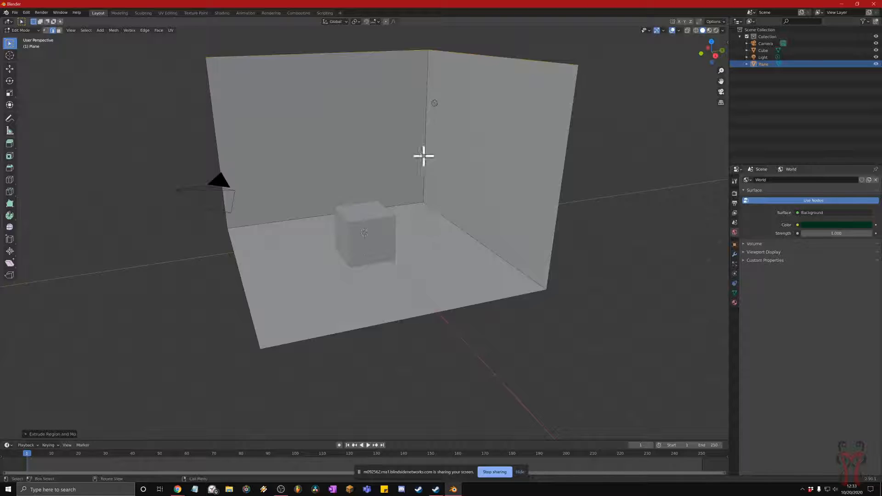
{"action": "middle_click_drag", "start_coordinate": [447, 228], "coordinate": [431, 239]}
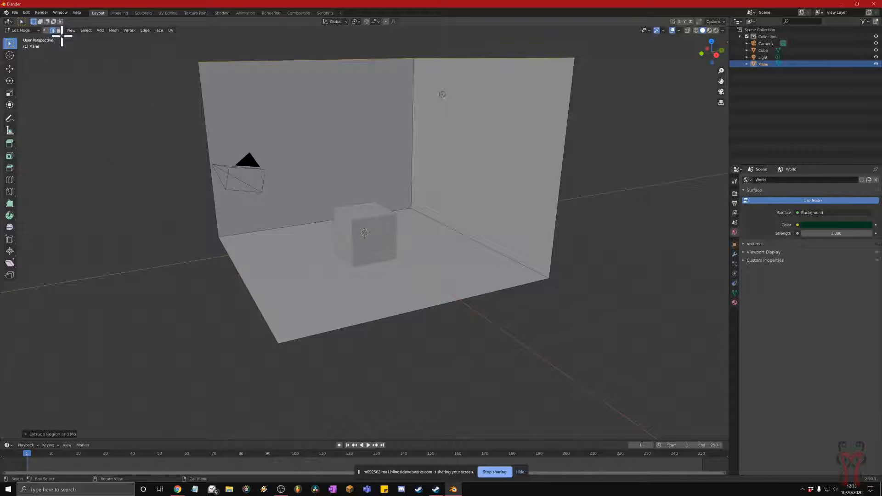
{"action": "key", "text": "super+plus"}
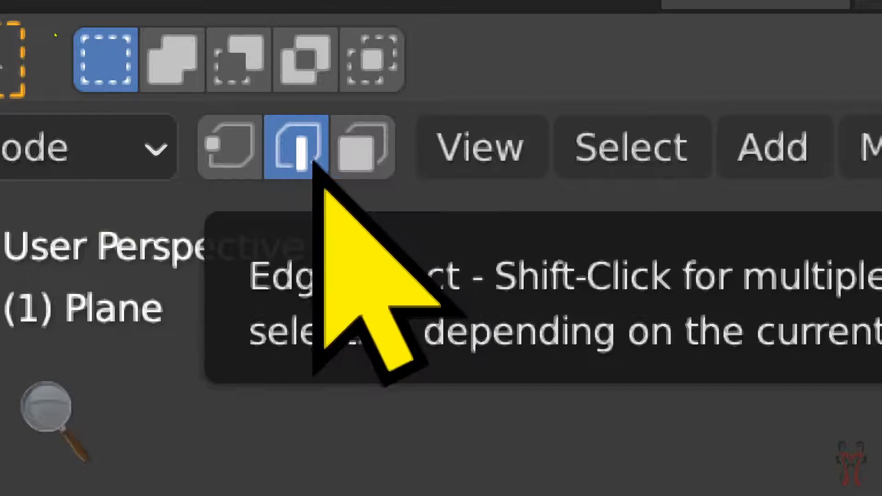
{"action": "left_click", "coordinate": [357, 138]}
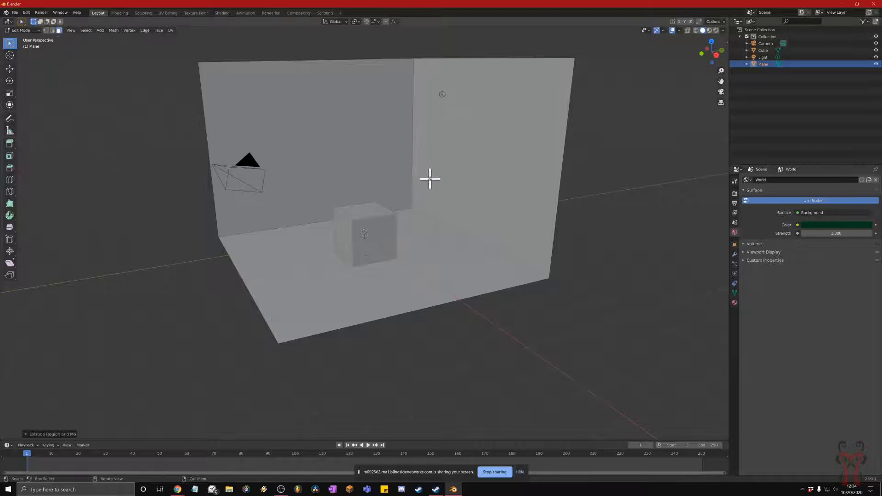
{"action": "left_click", "coordinate": [371, 169]}
{"action": "middle_click_drag", "start_coordinate": [370, 169], "coordinate": [295, 147]}
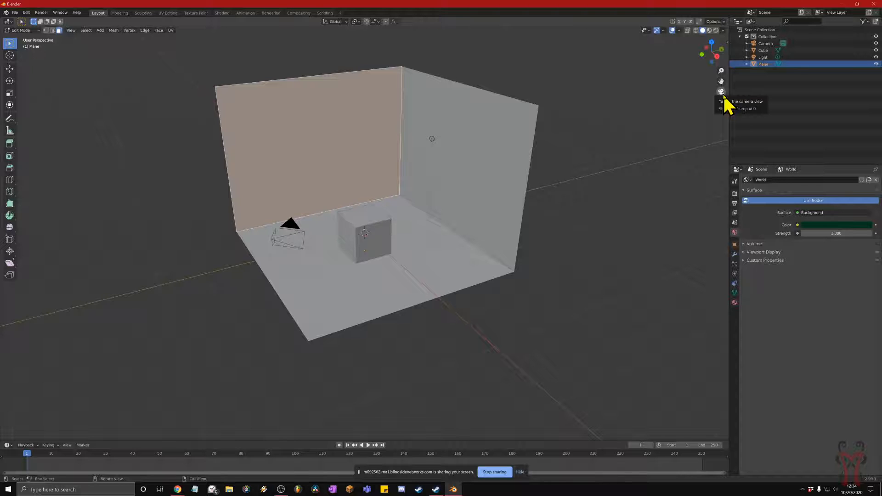
Demonstrate the camera view by toggling repeatedly between it and the user perspective, ending in the camera view.
{"action": "key", "text": "super+plus"}
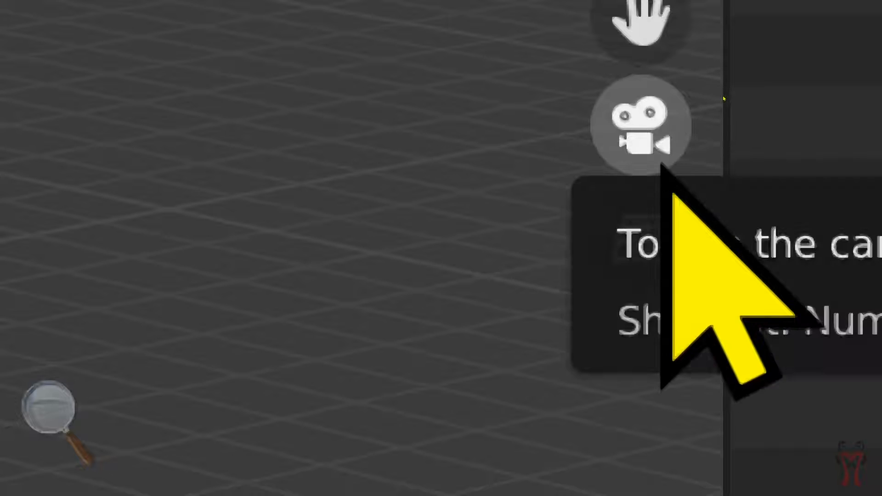
{"action": "key", "text": "super+Escape"}
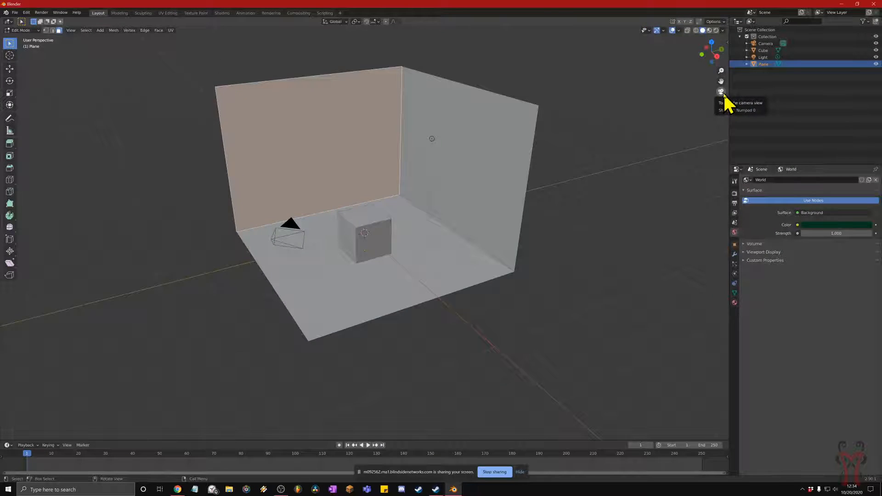
{"action": "left_click", "coordinate": [723, 94]}
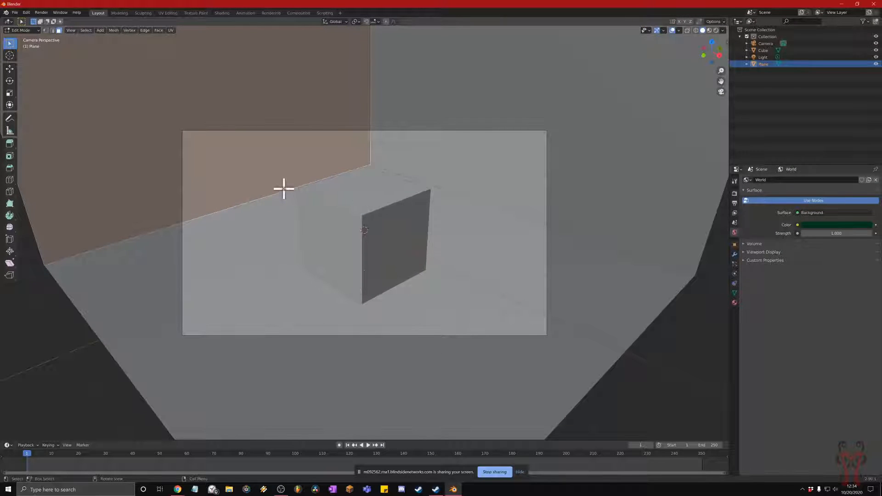
{"action": "left_click", "coordinate": [721, 92]}
{"action": "left_click", "coordinate": [720, 92]}
{"action": "left_click", "coordinate": [721, 92]}
{"action": "left_click", "coordinate": [721, 92]}
{"action": "left_click", "coordinate": [721, 93]}
{"action": "left_click", "coordinate": [720, 92]}
{"action": "left_click", "coordinate": [721, 92]}
{"action": "left_click", "coordinate": [721, 92]}
{"action": "left_click", "coordinate": [721, 93]}
{"action": "left_click", "coordinate": [721, 92]}
{"action": "left_click", "coordinate": [721, 92]}
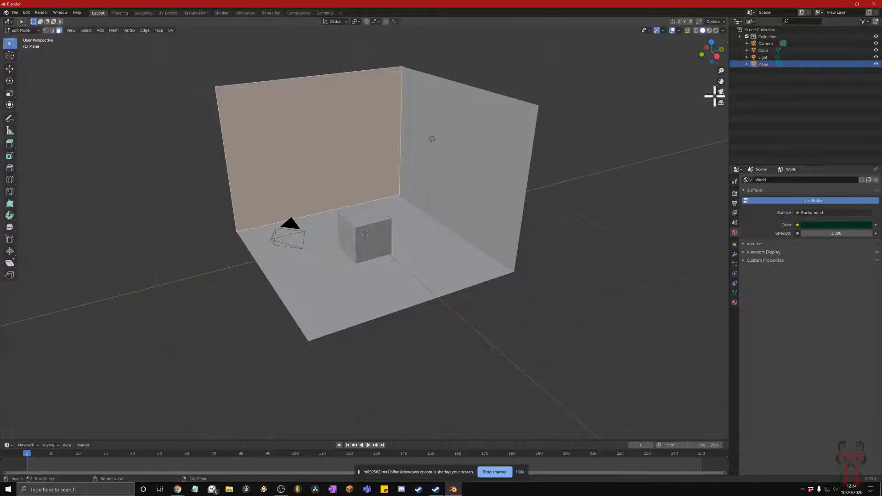
{"action": "left_click", "coordinate": [721, 92]}
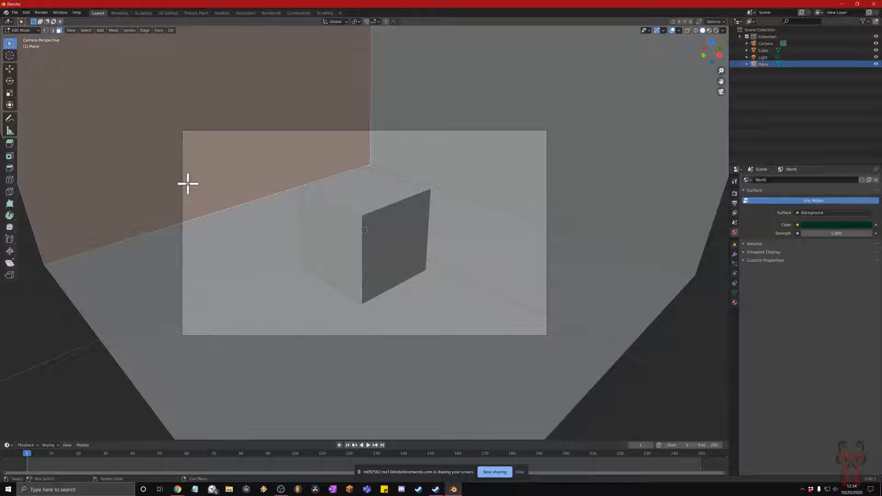
Demonstrate face selection by picking the floor and both walls in turn, ending with the left wall selected.
{"action": "left_click", "coordinate": [640, 303]}
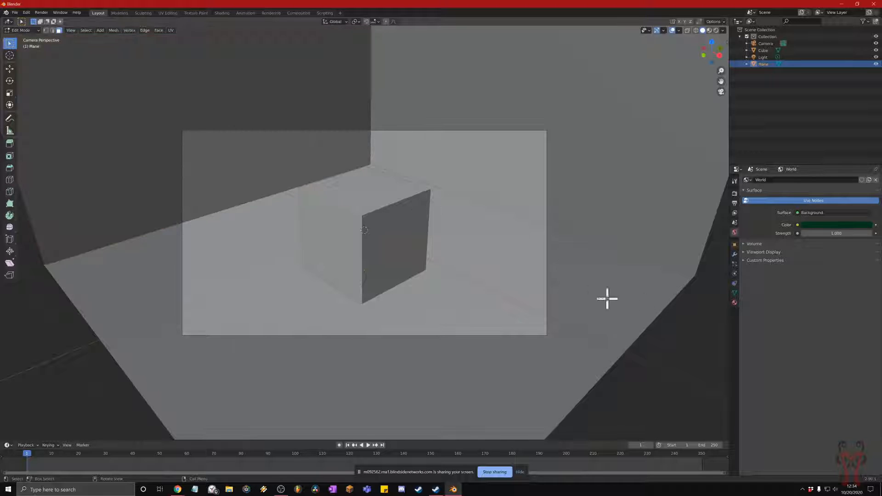
{"action": "left_click", "coordinate": [593, 177]}
{"action": "left_click", "coordinate": [229, 148]}
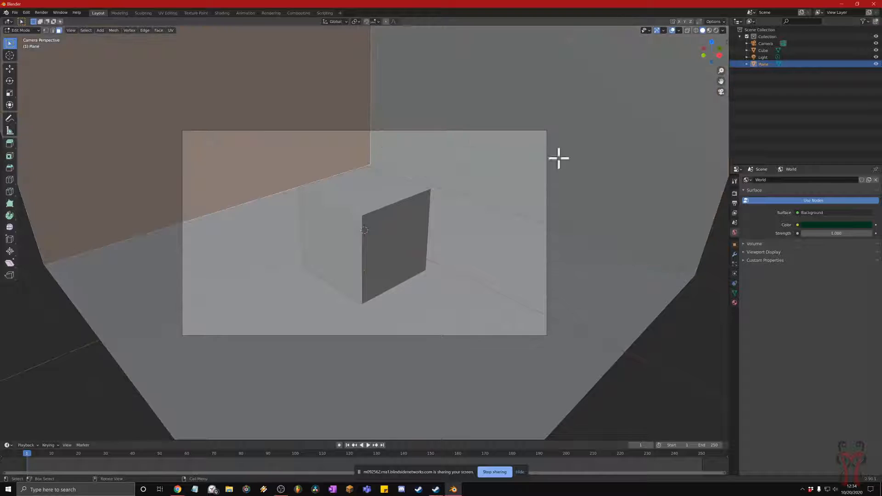
{"action": "left_click", "coordinate": [572, 158]}
{"action": "left_click", "coordinate": [519, 283]}
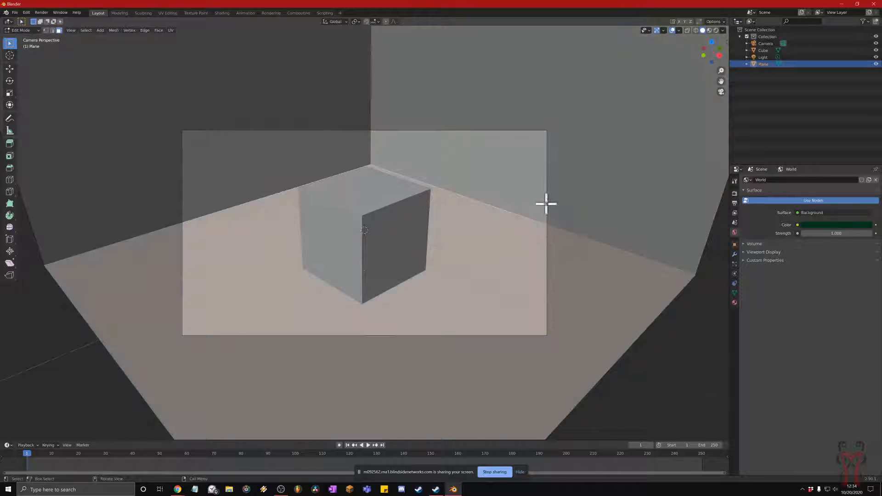
{"action": "left_click", "coordinate": [546, 192]}
{"action": "left_click", "coordinate": [270, 127]}
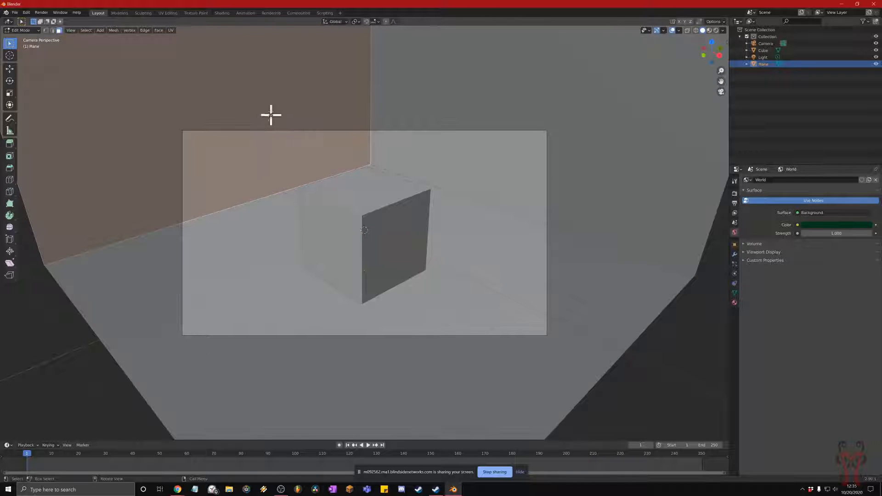
{"action": "left_click", "coordinate": [486, 124]}
{"action": "left_click", "coordinate": [488, 284]}
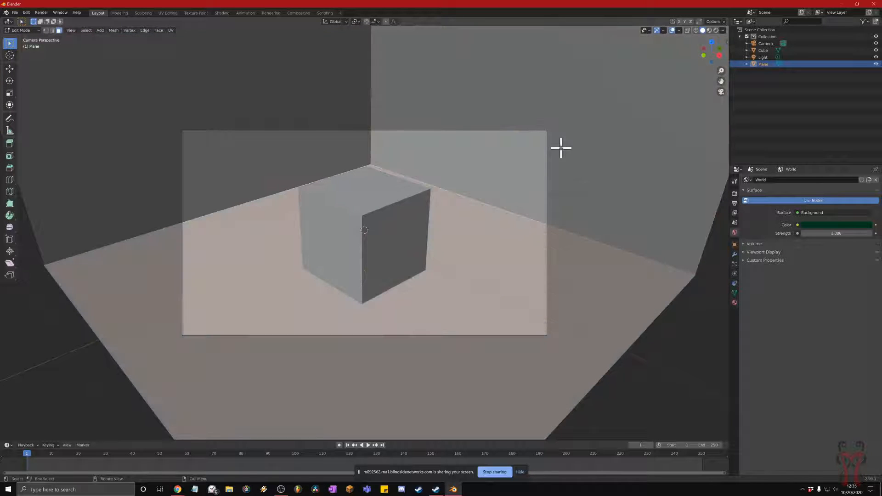
{"action": "left_click", "coordinate": [559, 150]}
{"action": "left_click", "coordinate": [268, 117]}
{"action": "left_click", "coordinate": [355, 218]}
{"action": "left_click", "coordinate": [243, 130]}
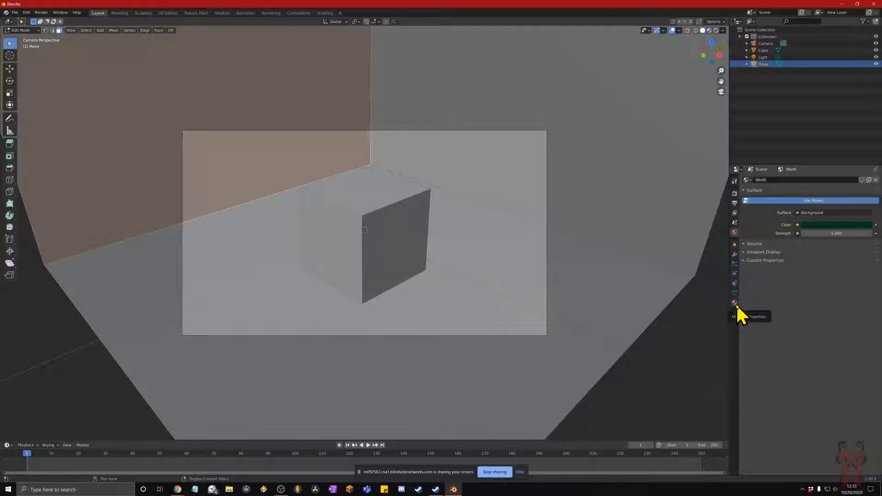
Open the material properties of the plane and add a new material to it.
{"action": "key", "text": "super+plus"}
{"action": "left_click", "coordinate": [735, 303]}
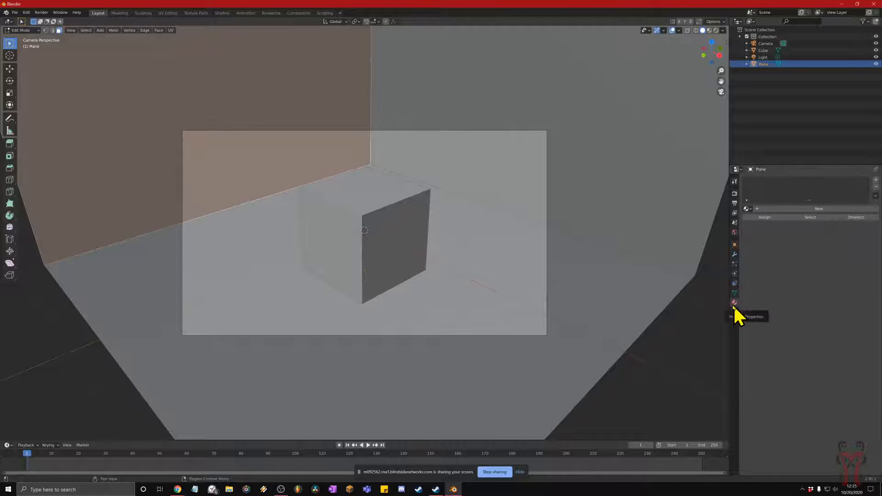
{"action": "scroll", "coordinate": [345, 182], "scroll_direction": "down", "scroll_amount": 2}
{"action": "scroll", "coordinate": [365, 200], "scroll_direction": "up", "scroll_amount": 2}
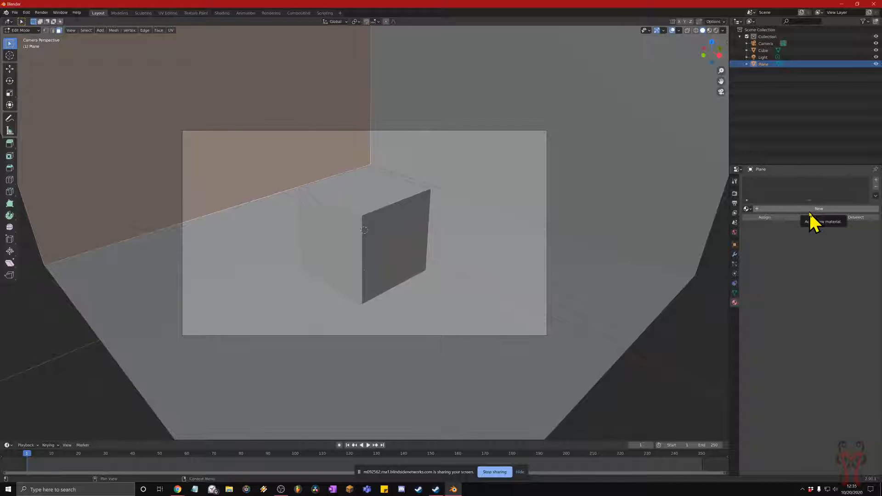
{"action": "key", "text": "super+plus"}
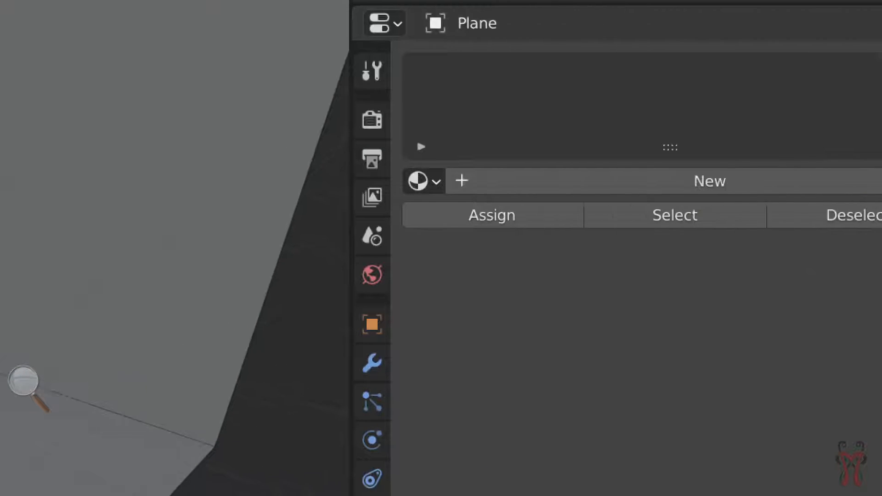
{"action": "left_click", "coordinate": [644, 191]}
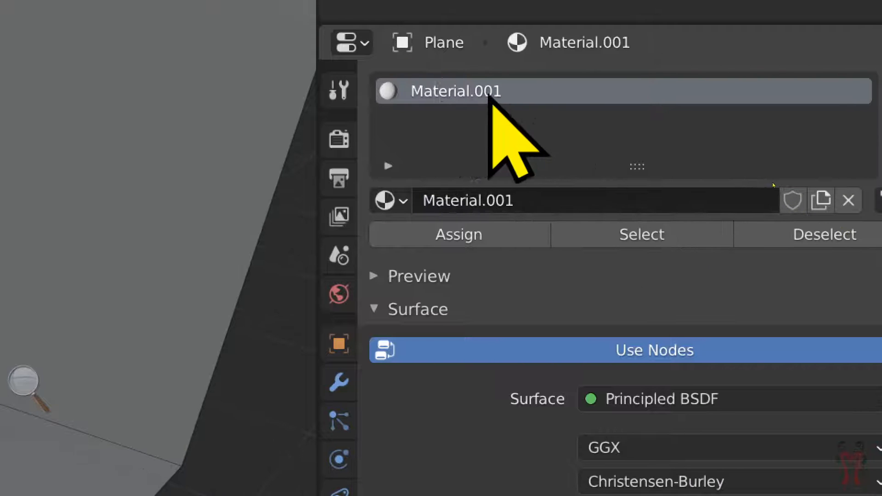
Rename the plane's new material as "Back Left Wall".
{"action": "double_click", "coordinate": [466, 100]}
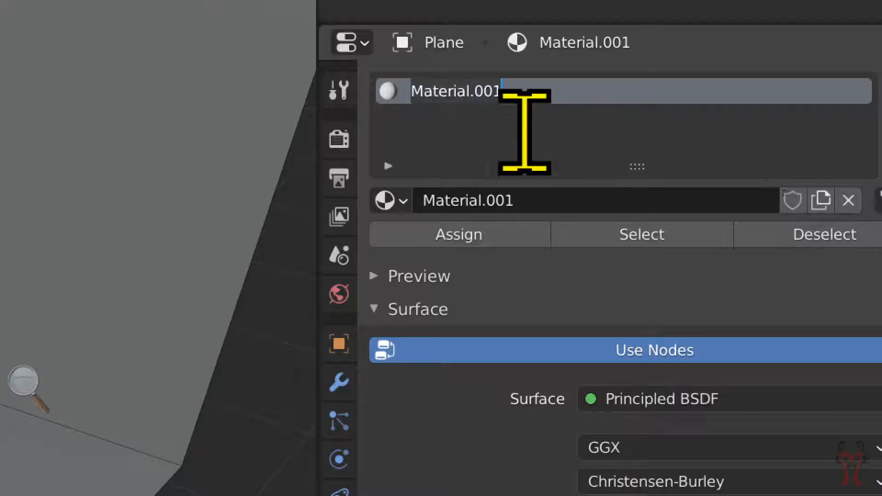
{"action": "type", "text": "Ba"}
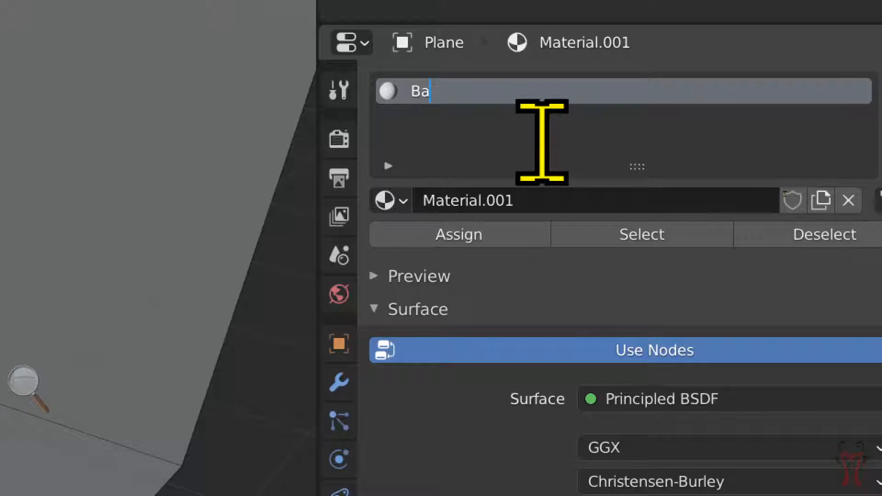
{"action": "type", "text": "ck Left Wall"}
{"action": "key", "text": "Return"}
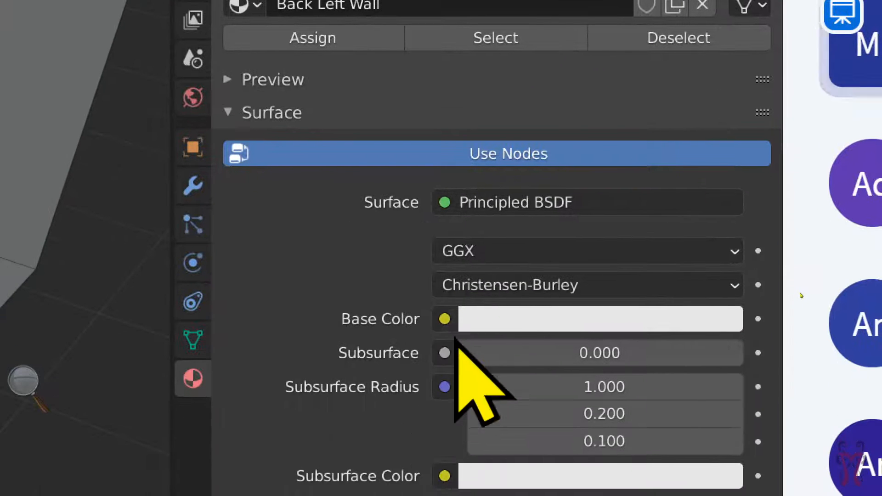
Show the material preview, try its flat, sphere, cube, hair, cloth and fluid shapes, return to the sphere and collapse the preview.
{"action": "scroll", "coordinate": [459, 420], "scroll_direction": "down", "scroll_amount": 2}
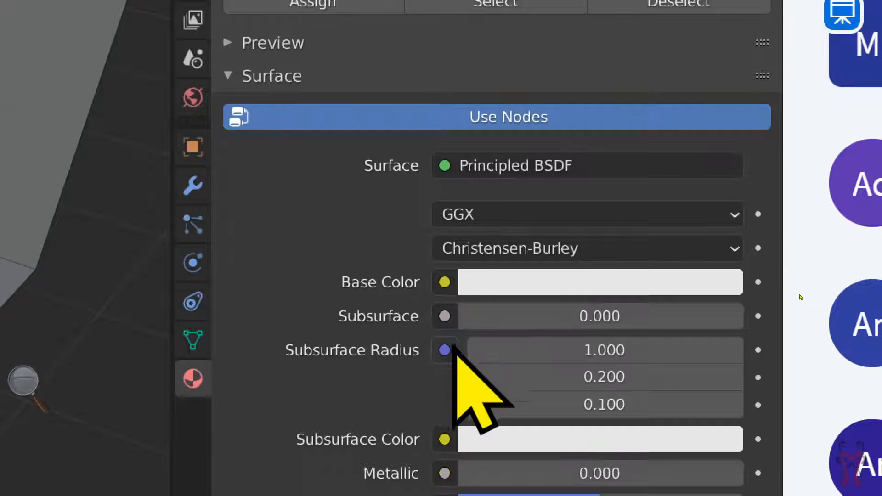
{"action": "scroll", "coordinate": [445, 356], "scroll_direction": "up", "scroll_amount": 2}
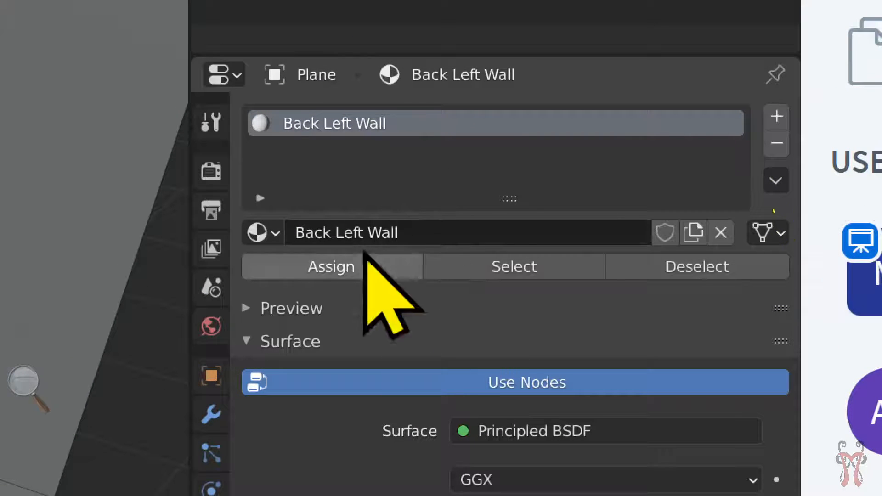
{"action": "scroll", "coordinate": [413, 326], "scroll_direction": "down", "scroll_amount": 4}
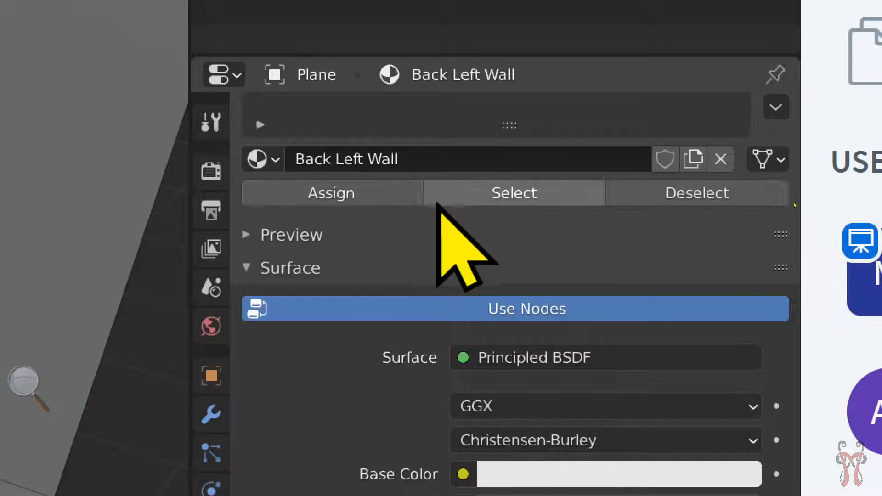
{"action": "scroll", "coordinate": [428, 211], "scroll_direction": "up", "scroll_amount": 2}
{"action": "scroll", "coordinate": [442, 210], "scroll_direction": "up", "scroll_amount": 2}
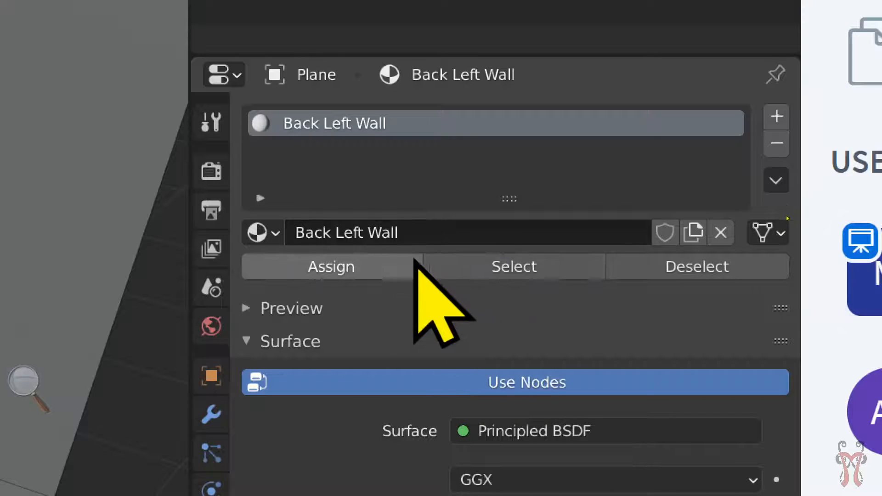
{"action": "left_click", "coordinate": [245, 313]}
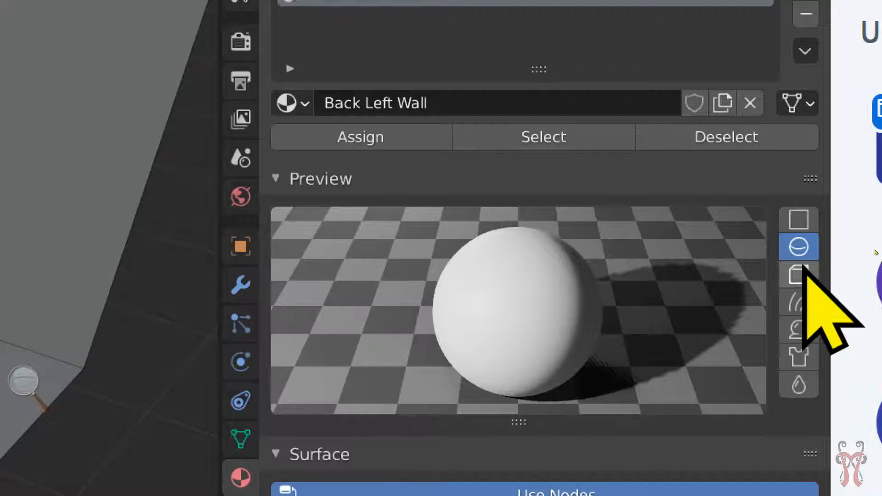
{"action": "left_click", "coordinate": [802, 272]}
{"action": "left_click", "coordinate": [799, 302]}
{"action": "left_click", "coordinate": [799, 329]}
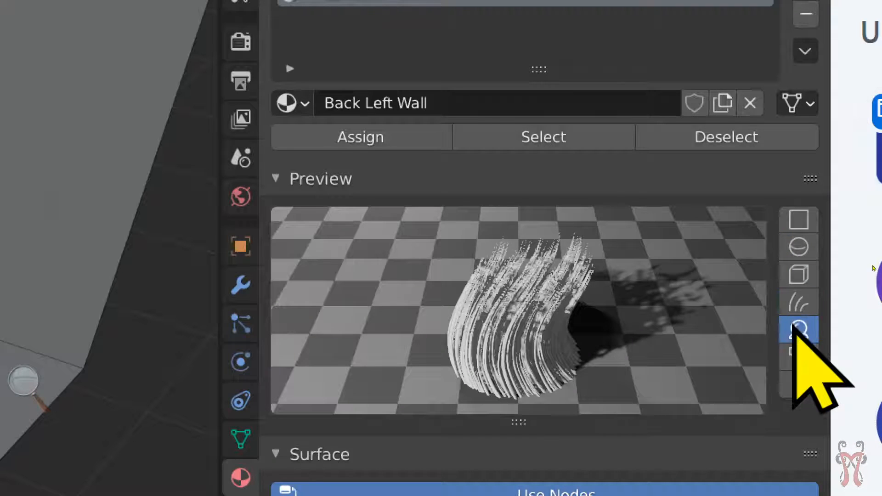
{"action": "left_click", "coordinate": [798, 353]}
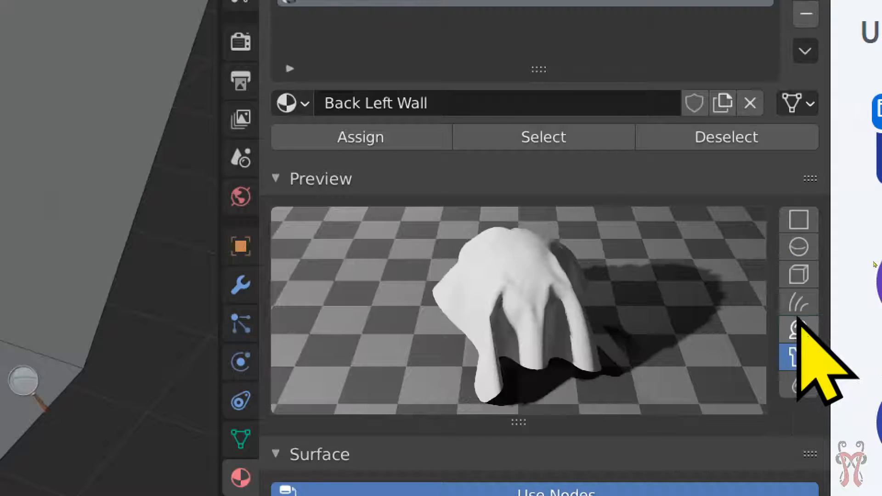
{"action": "left_click", "coordinate": [799, 302]}
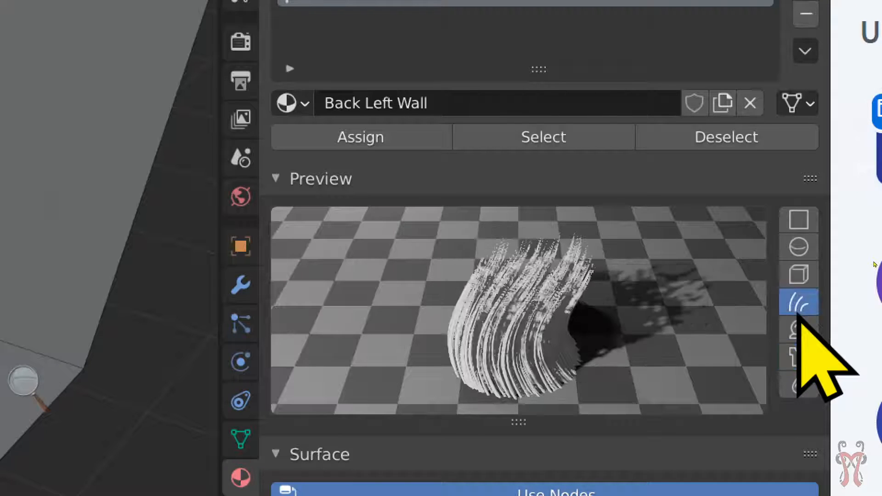
{"action": "left_click", "coordinate": [799, 357]}
{"action": "left_click", "coordinate": [799, 385]}
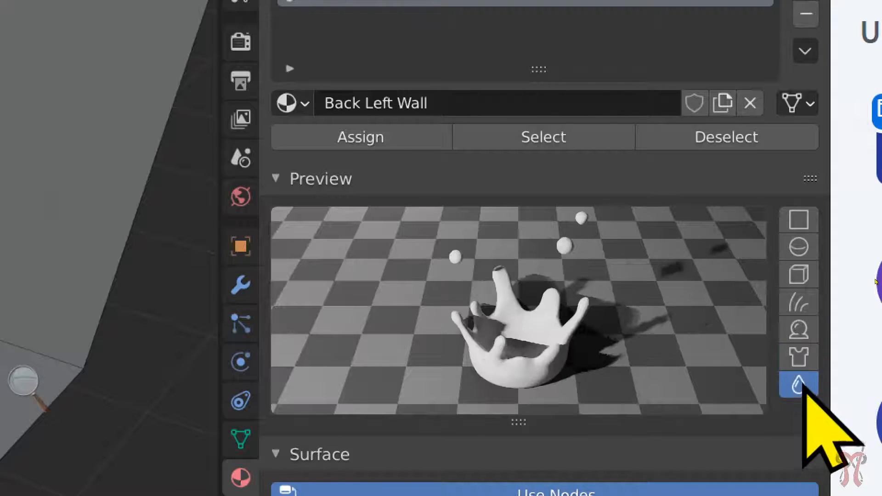
{"action": "left_click", "coordinate": [799, 274]}
{"action": "left_click", "coordinate": [802, 247]}
{"action": "left_click", "coordinate": [801, 220]}
{"action": "left_click", "coordinate": [803, 247]}
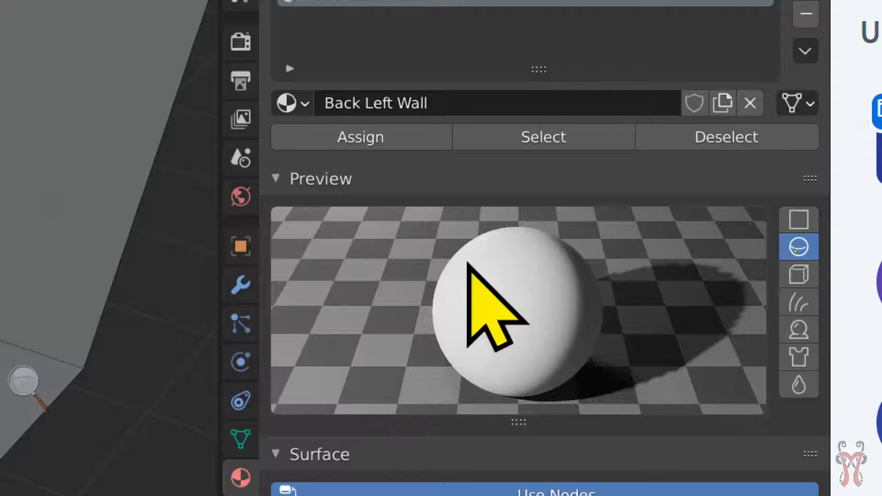
{"action": "left_click", "coordinate": [294, 180]}
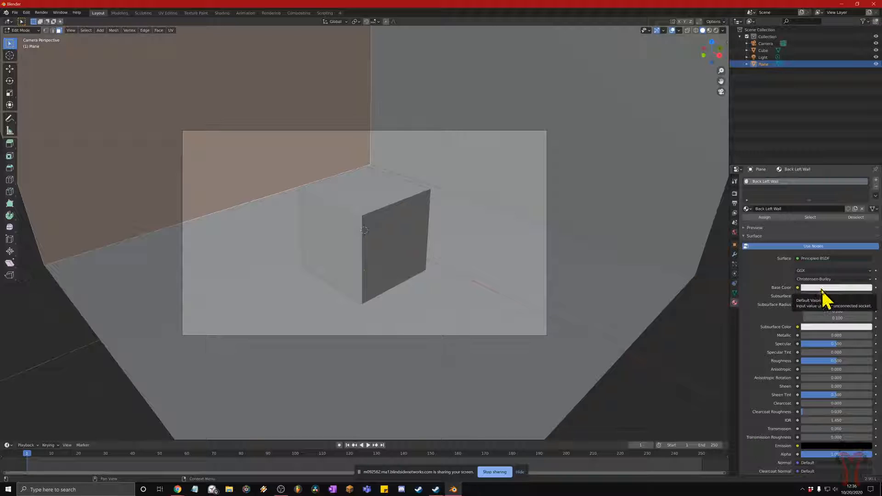
Set the Back Left Wall material's base color to red and switch the viewport to Material Preview shading.
{"action": "left_click", "coordinate": [822, 288]}
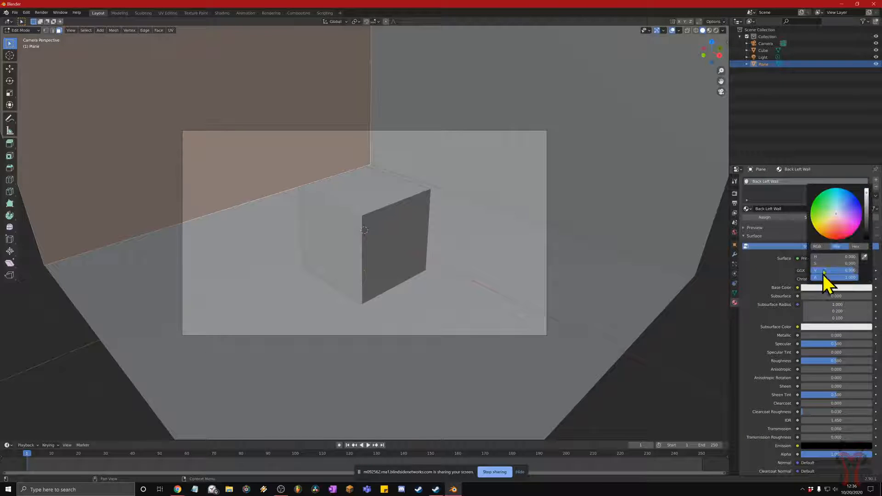
{"action": "left_click_drag", "start_coordinate": [837, 216], "coordinate": [836, 236]}
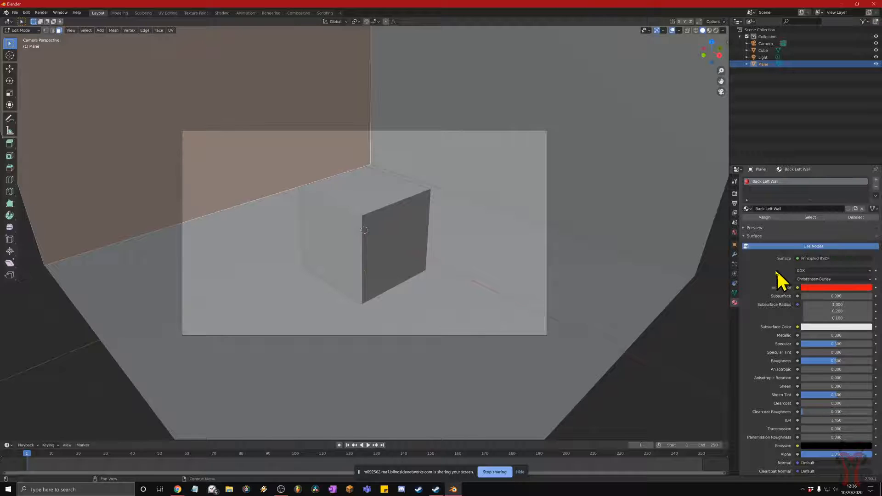
{"action": "scroll", "coordinate": [315, 210], "scroll_direction": "down", "scroll_amount": 2}
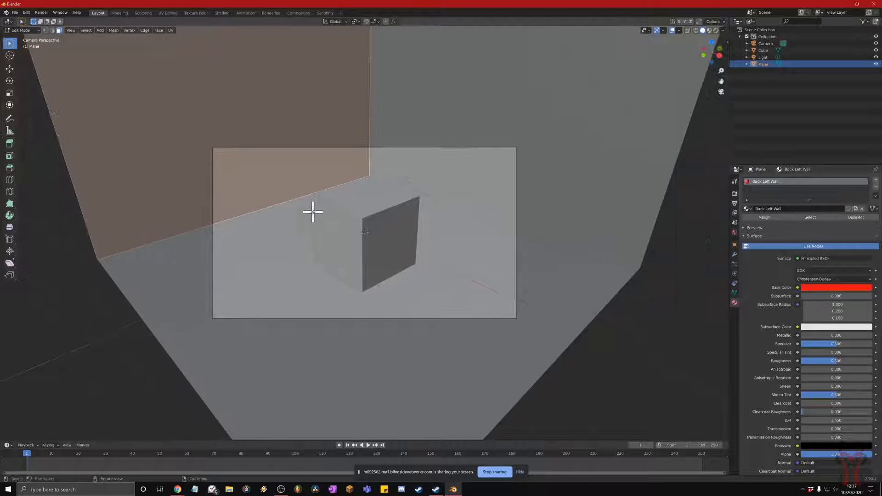
{"action": "scroll", "coordinate": [321, 211], "scroll_direction": "up", "scroll_amount": 2}
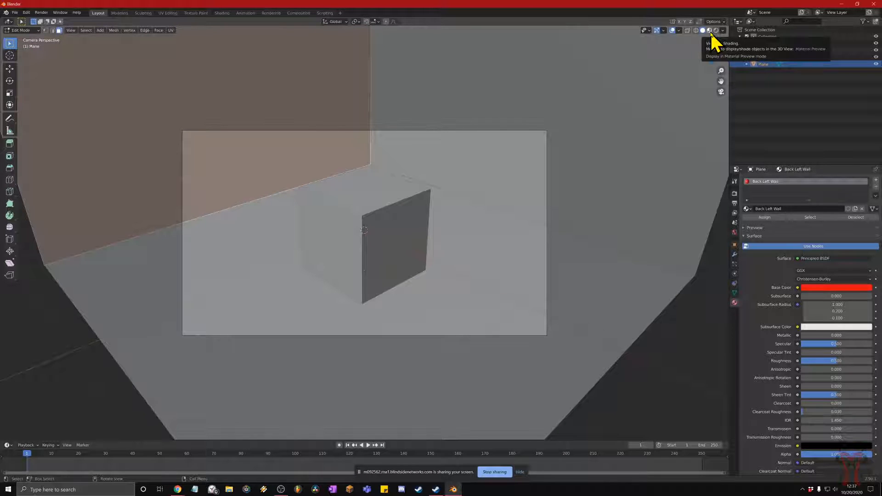
{"action": "key", "text": "super+plus"}
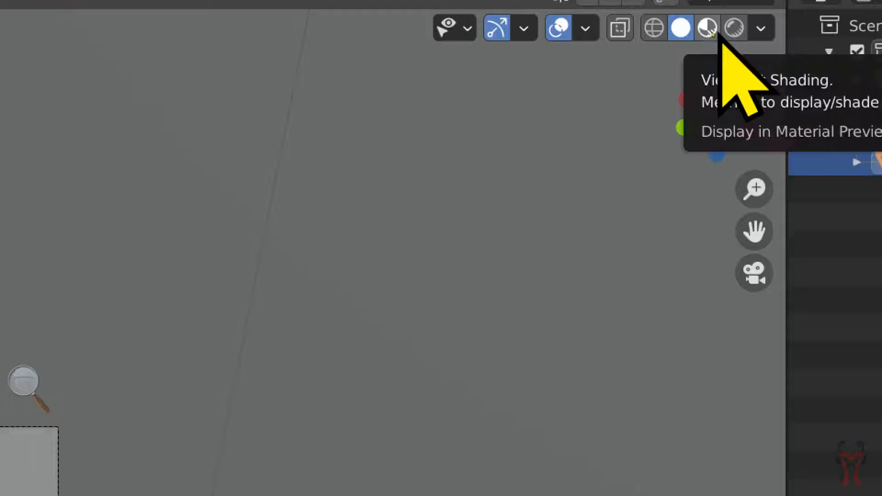
{"action": "key", "text": "super+Escape"}
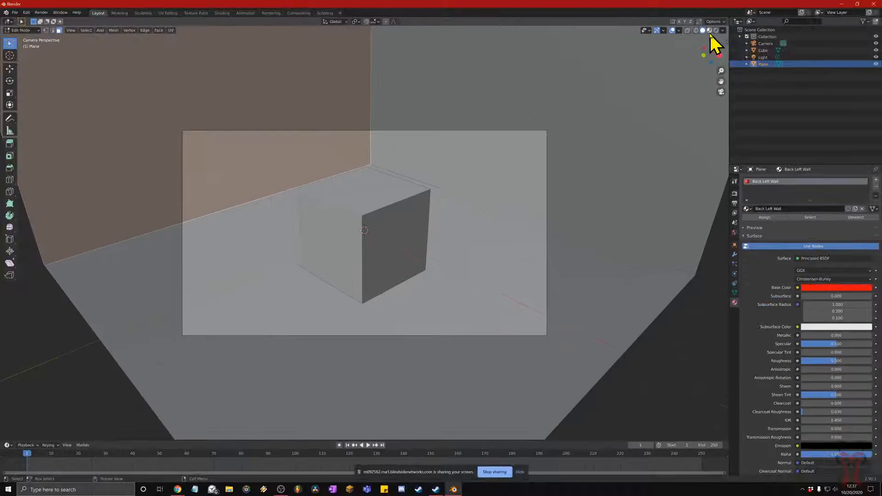
{"action": "left_click", "coordinate": [709, 31]}
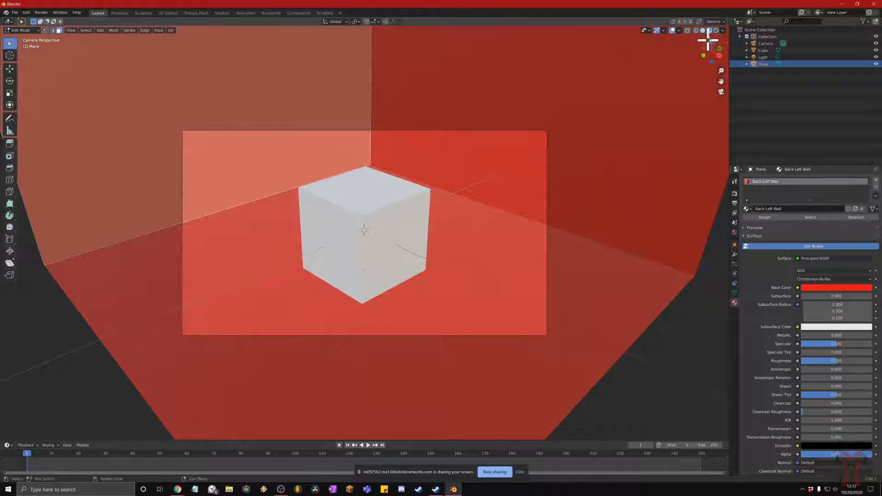
Examine the lit scene and cube shadow in Rendered shading, and return the viewport to Material Preview shading.
{"action": "left_click", "coordinate": [716, 30]}
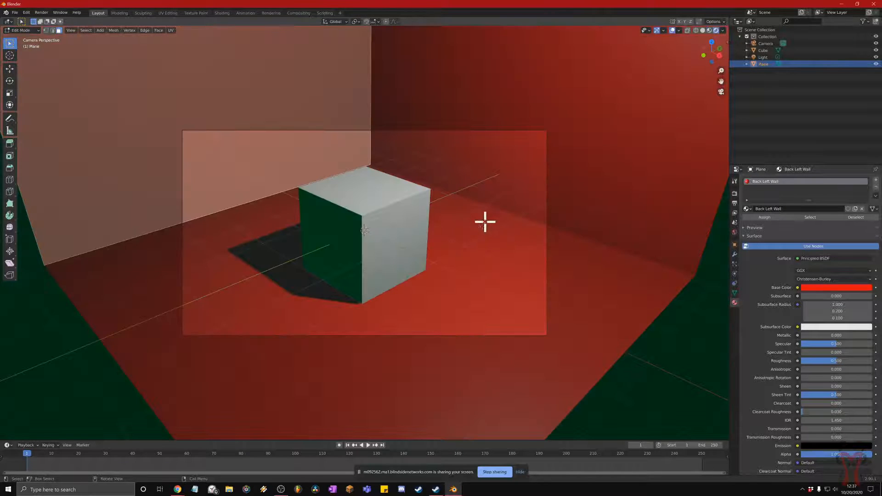
{"action": "scroll", "coordinate": [487, 215], "scroll_direction": "down", "scroll_amount": 2}
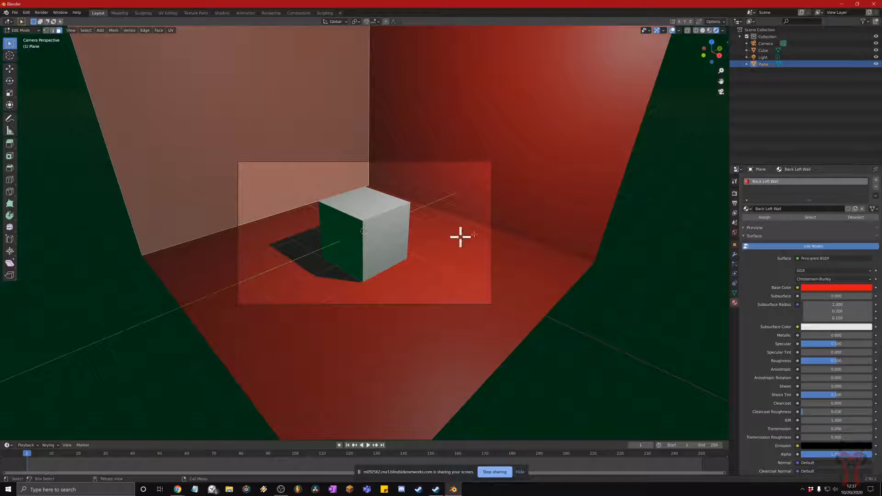
{"action": "scroll", "coordinate": [340, 260], "scroll_direction": "up", "scroll_amount": 3}
{"action": "scroll", "coordinate": [344, 258], "scroll_direction": "down", "scroll_amount": 3}
{"action": "scroll", "coordinate": [354, 257], "scroll_direction": "up", "scroll_amount": 2}
{"action": "scroll", "coordinate": [365, 258], "scroll_direction": "down", "scroll_amount": 1}
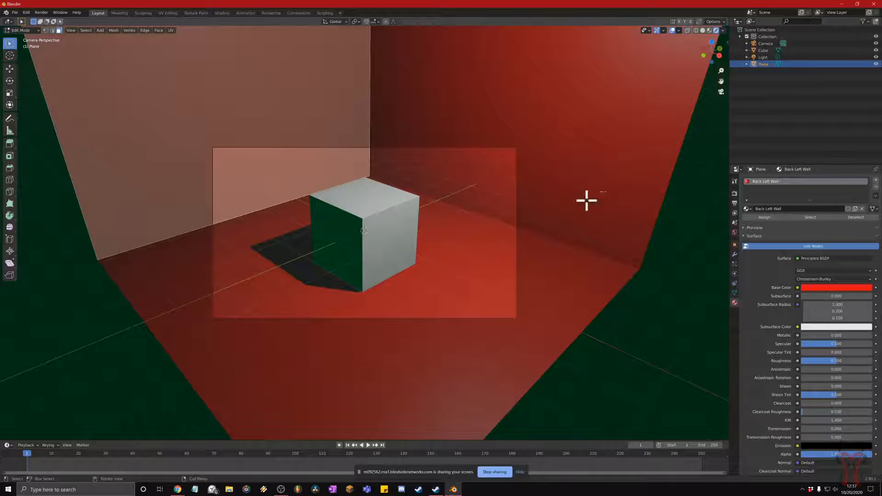
{"action": "left_click", "coordinate": [709, 30]}
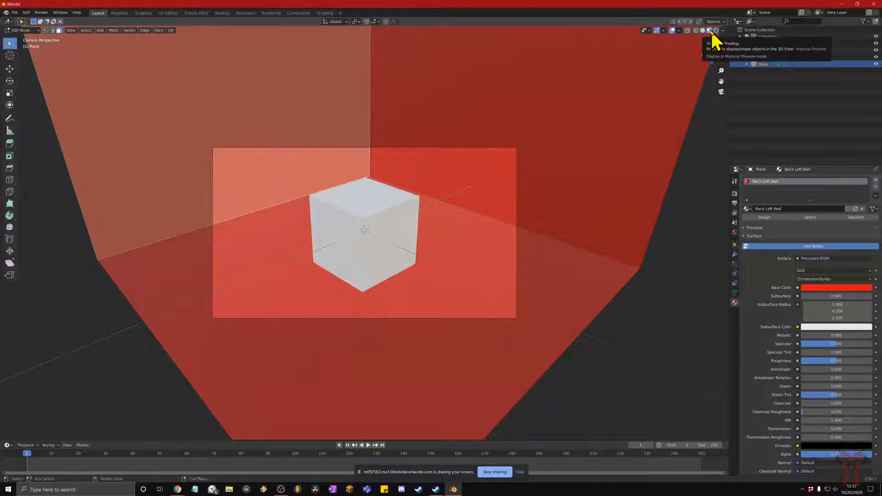
{"action": "key", "text": "super+plus"}
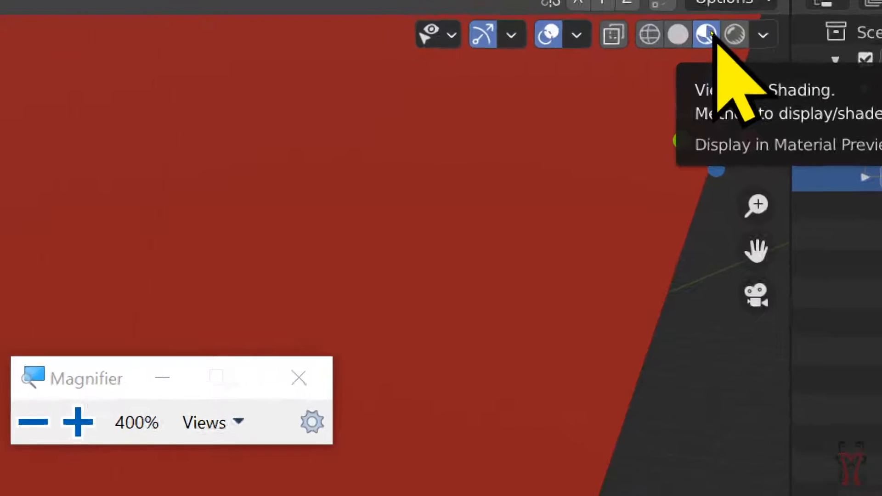
{"action": "key", "text": "super+plus"}
{"action": "key", "text": "super+plus"}
{"action": "key", "text": "super+plus"}
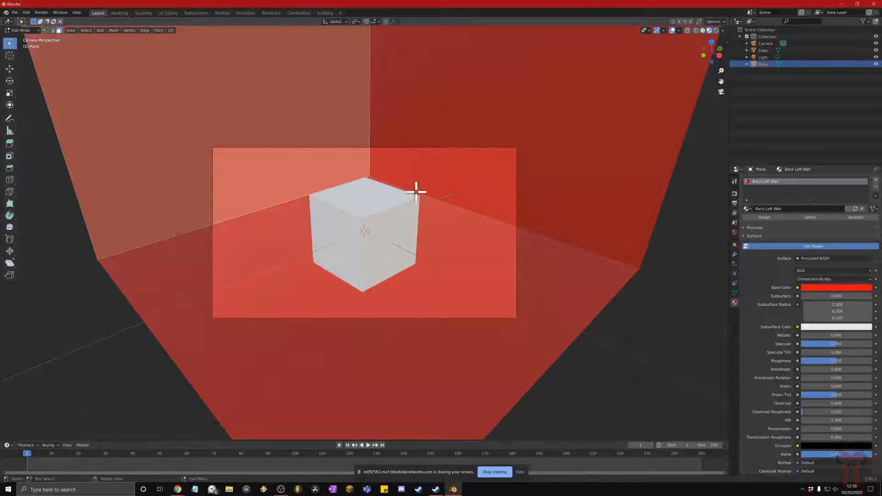
Demonstrate face selection by picking the floor and the two walls repeatedly, ending with the back right wall selected.
{"action": "left_click", "coordinate": [525, 307]}
{"action": "left_click", "coordinate": [282, 124]}
{"action": "left_click", "coordinate": [502, 122]}
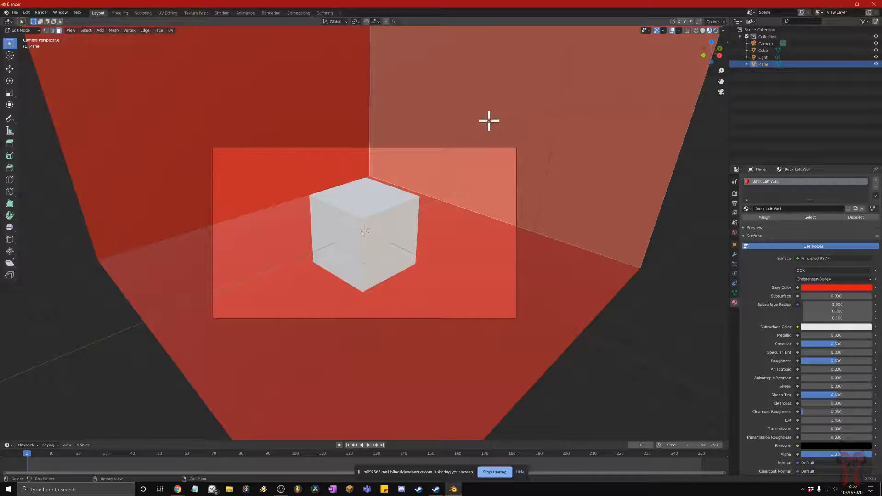
{"action": "left_click", "coordinate": [282, 117]}
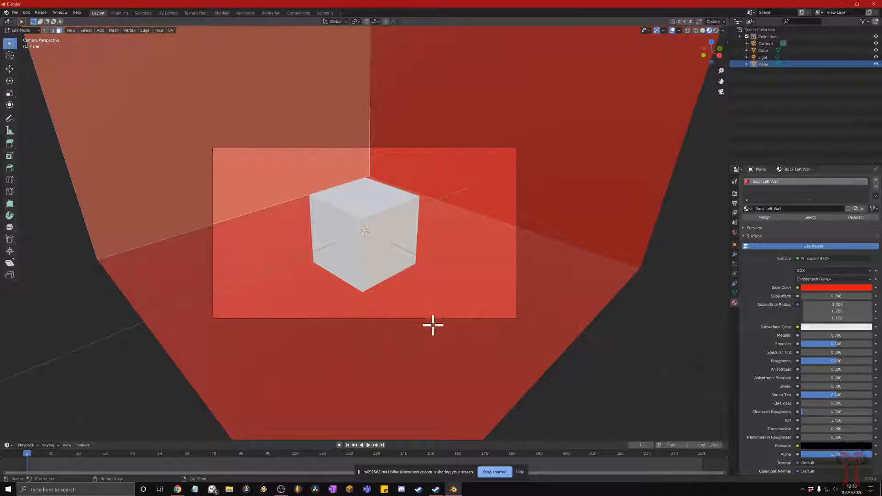
{"action": "left_click", "coordinate": [469, 345]}
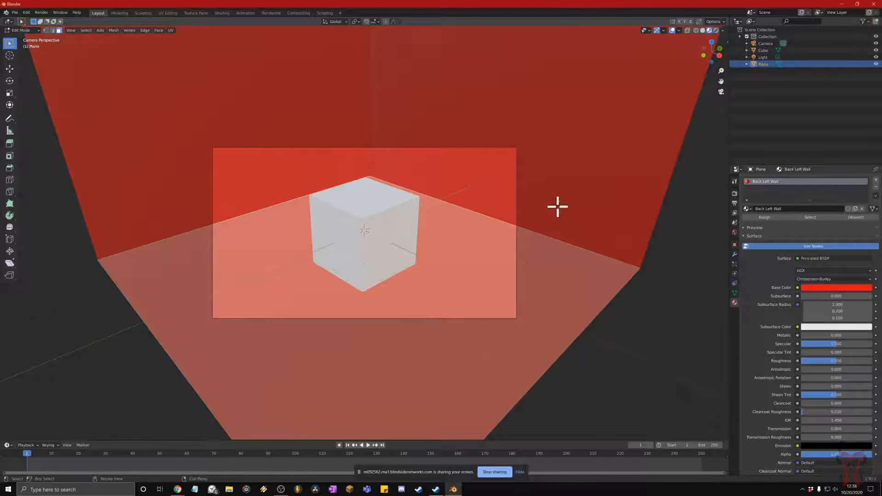
{"action": "left_click", "coordinate": [565, 174]}
{"action": "left_click", "coordinate": [457, 309]}
{"action": "left_click", "coordinate": [237, 151]}
{"action": "left_click", "coordinate": [281, 331]}
{"action": "left_click", "coordinate": [548, 135]}
{"action": "left_click", "coordinate": [250, 101]}
{"action": "left_click", "coordinate": [533, 114]}
{"action": "left_click", "coordinate": [426, 330]}
{"action": "left_click", "coordinate": [240, 143]}
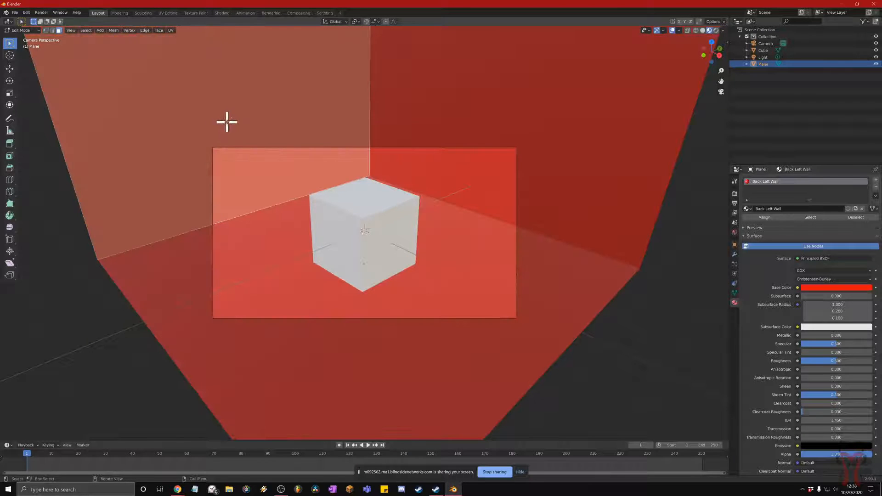
{"action": "left_click", "coordinate": [480, 130]}
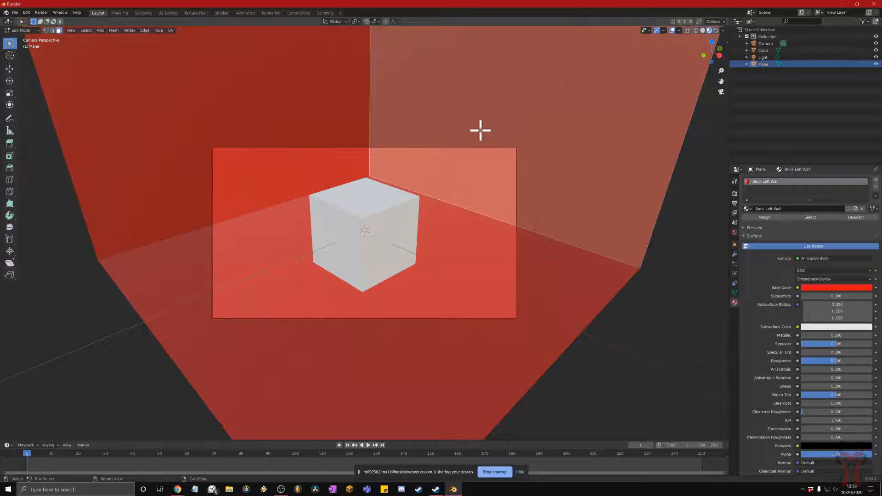
{"action": "left_click", "coordinate": [321, 130]}
{"action": "left_click", "coordinate": [489, 133]}
{"action": "left_click", "coordinate": [246, 124]}
{"action": "left_click", "coordinate": [498, 128]}
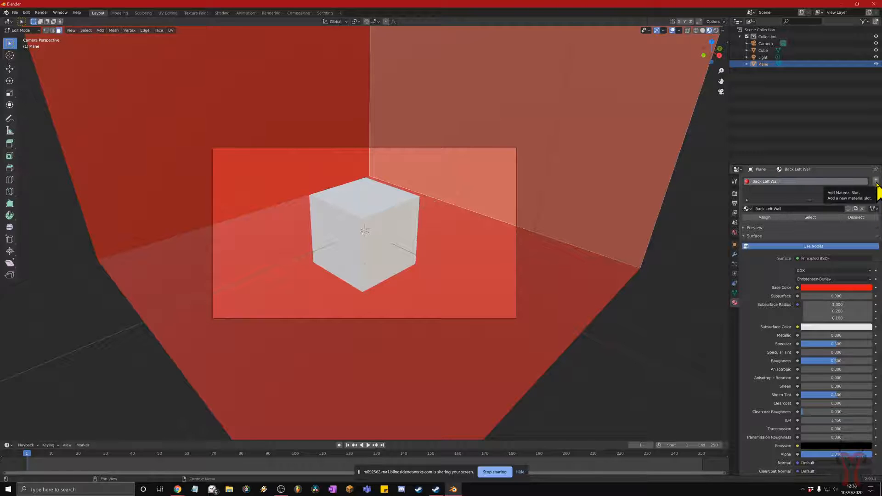
Add a second material slot to the plane below Back Left Wall.
{"action": "key", "text": "super+plus"}
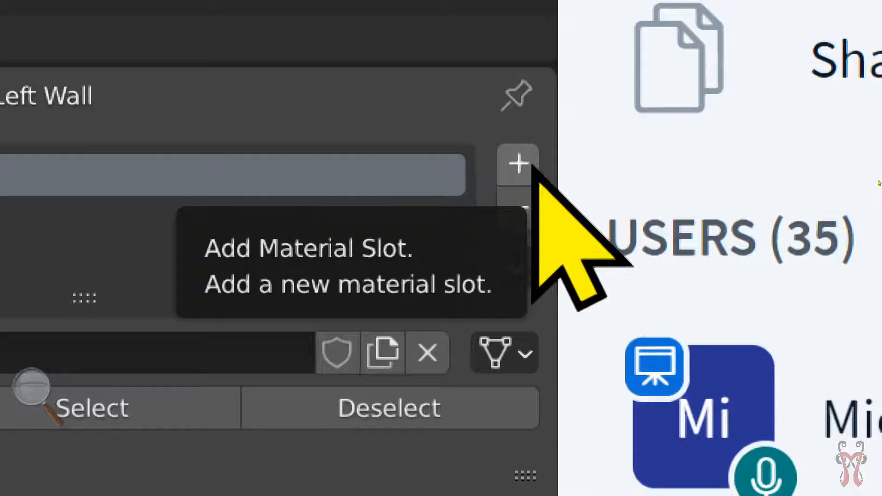
{"action": "key", "text": "super+Escape"}
{"action": "left_click", "coordinate": [876, 181]}
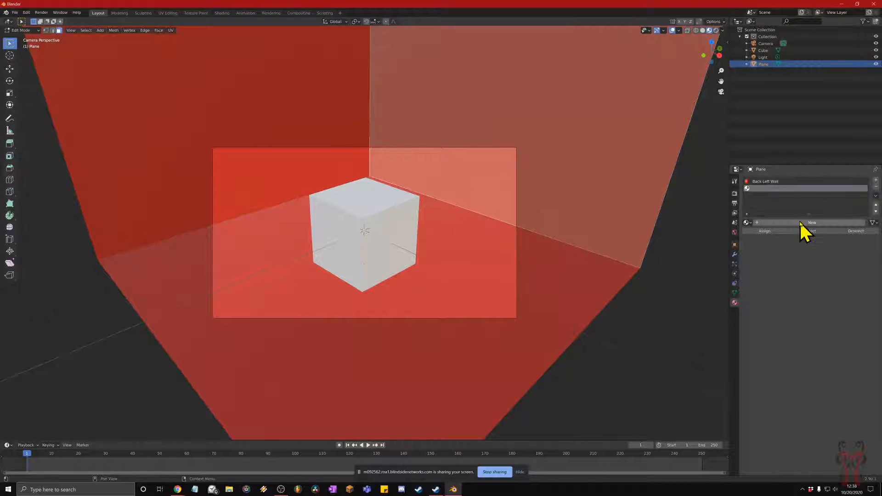
Create a new material named Back Right Wall in the plane's second slot with a blue base color.
{"action": "key", "text": "super+plus"}
{"action": "left_click", "coordinate": [672, 228]}
{"action": "double_click", "coordinate": [765, 188]}
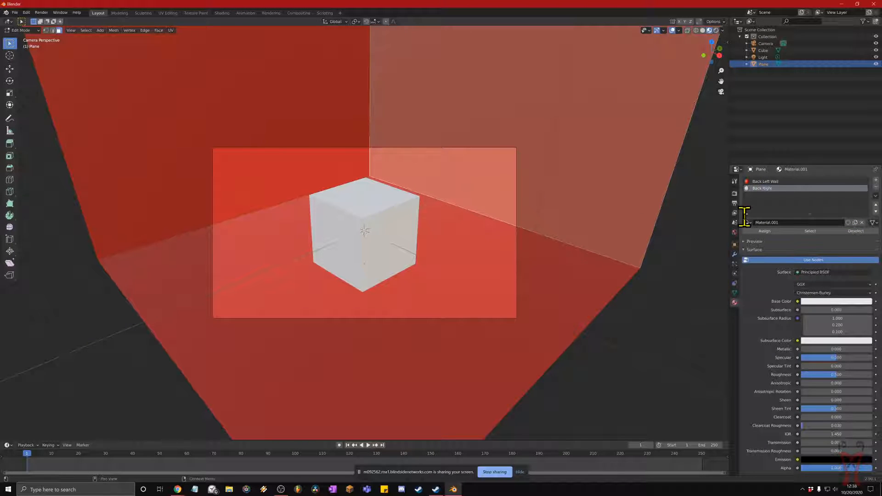
{"action": "key", "text": "Return"}
{"action": "left_click", "coordinate": [834, 302]}
{"action": "left_click_drag", "start_coordinate": [845, 231], "coordinate": [860, 217]}
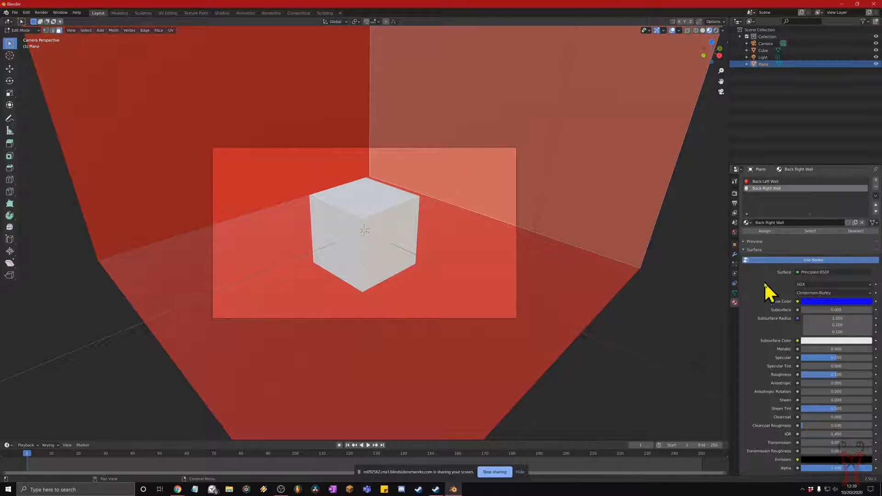
Pick the floor and both walls in turn to check which material each face uses, ending on the back right wall.
{"action": "left_click", "coordinate": [502, 272]}
{"action": "left_click", "coordinate": [403, 134]}
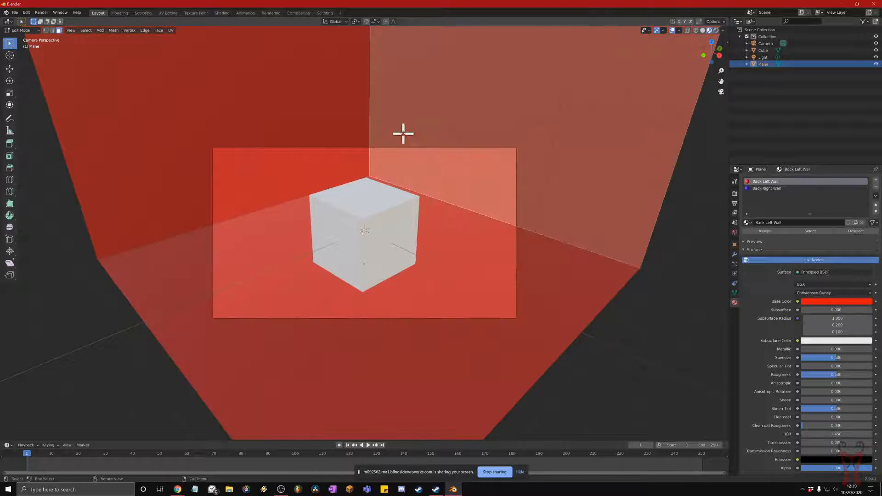
{"action": "left_click", "coordinate": [265, 259]}
{"action": "left_click", "coordinate": [244, 130]}
{"action": "left_click", "coordinate": [442, 117]}
{"action": "left_click", "coordinate": [292, 96]}
{"action": "left_click", "coordinate": [508, 115]}
{"action": "left_click", "coordinate": [270, 118]}
{"action": "left_click", "coordinate": [474, 126]}
Assign the Back Right Wall material to the back right wall face and clear the selection.
{"action": "left_click", "coordinate": [768, 189]}
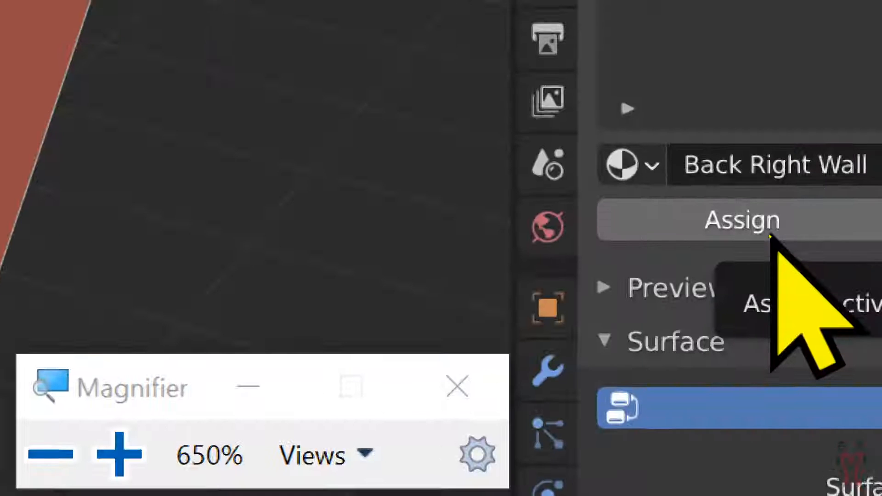
{"action": "key", "text": "super+plus"}
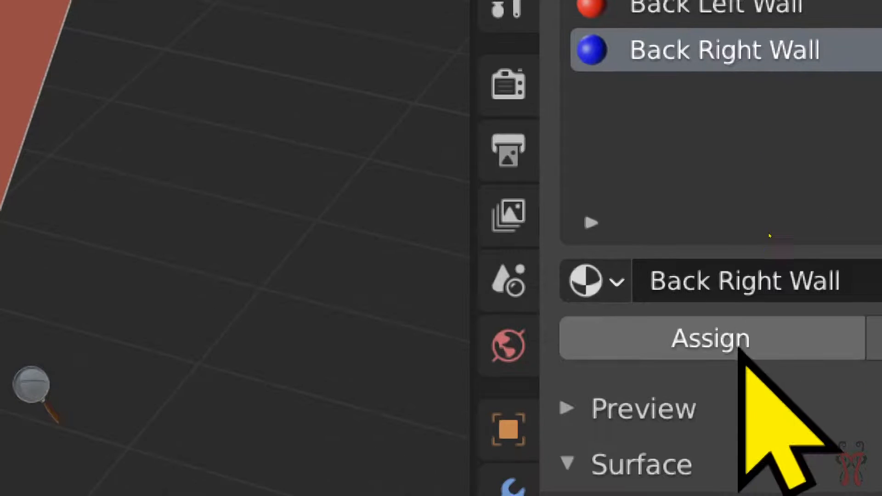
{"action": "key", "text": "super+Escape"}
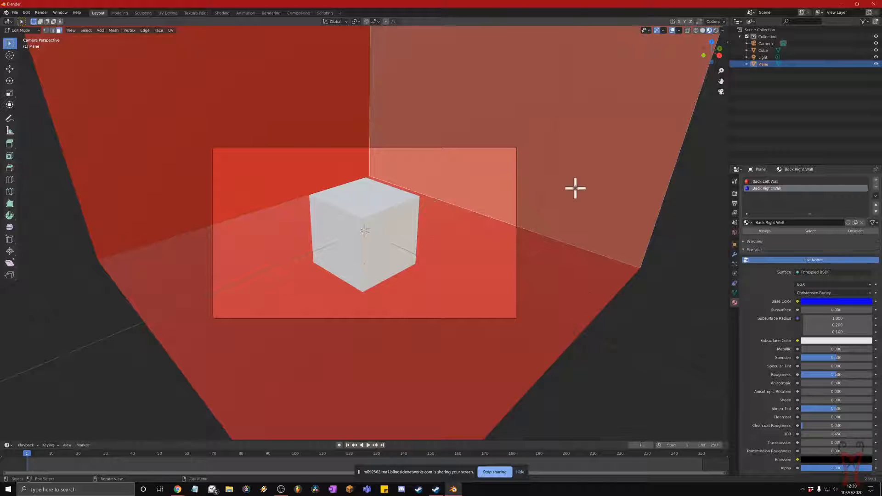
{"action": "left_click", "coordinate": [575, 133]}
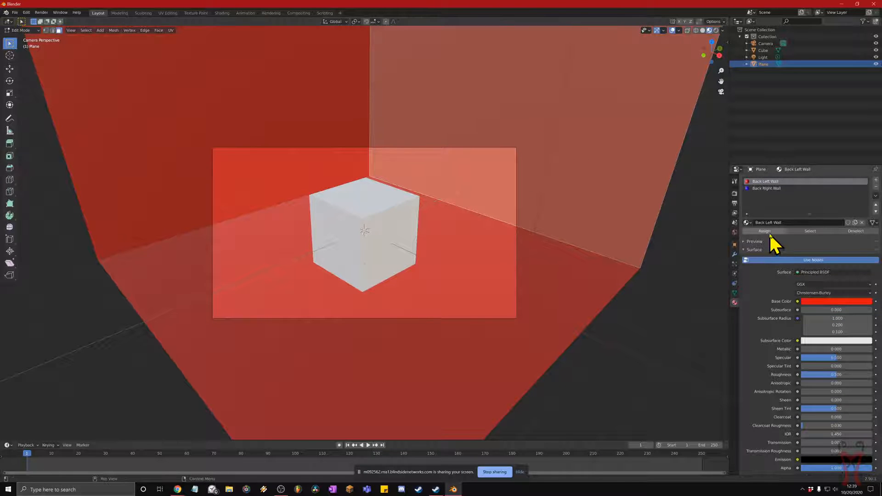
{"action": "left_click", "coordinate": [770, 189]}
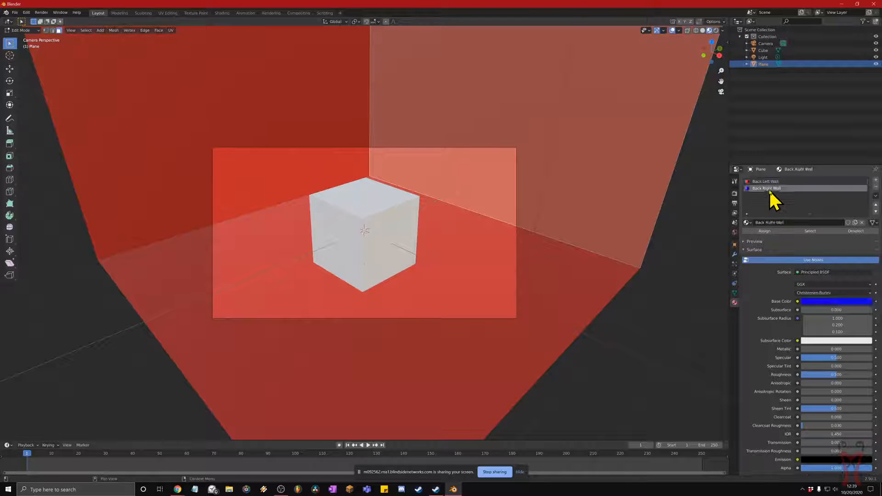
{"action": "left_click", "coordinate": [771, 230]}
{"action": "left_click", "coordinate": [655, 318]}
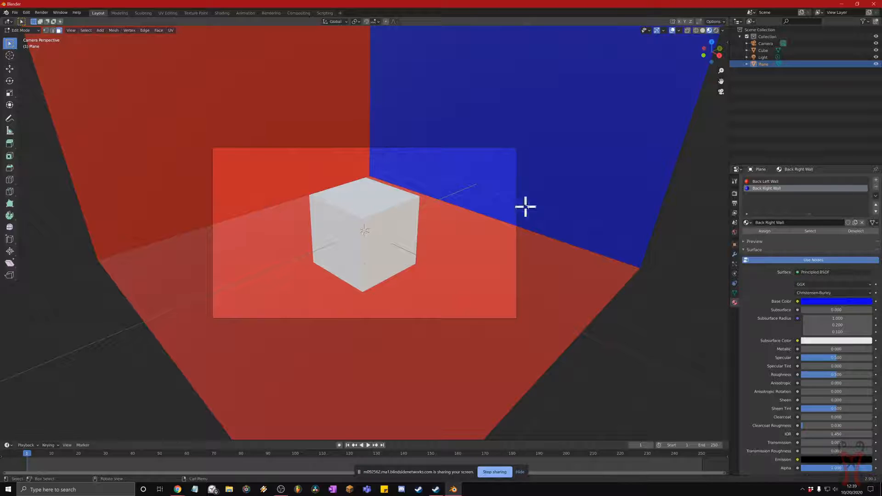
Compare the materials of the red wall, blue wall and floor by selecting each face, ending with the floor selected.
{"action": "left_click", "coordinate": [326, 119]}
{"action": "left_click", "coordinate": [479, 122]}
{"action": "left_click", "coordinate": [486, 291]}
{"action": "left_click", "coordinate": [329, 74]}
{"action": "left_click", "coordinate": [545, 104]}
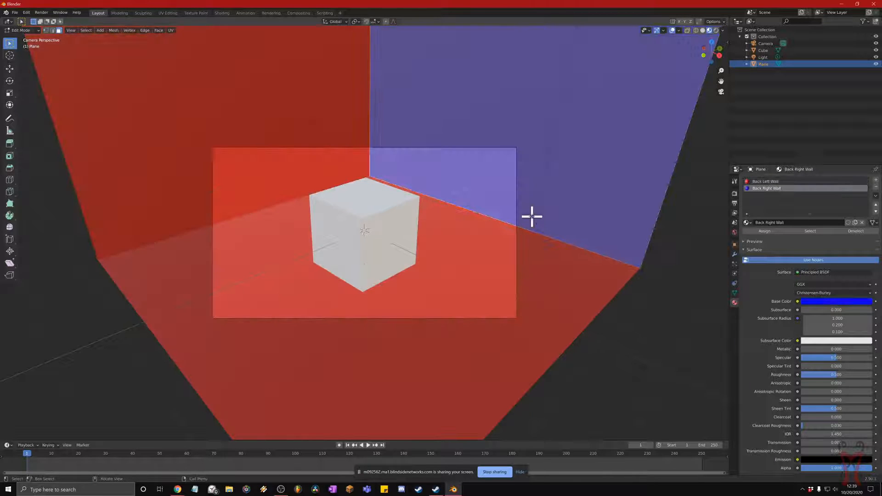
{"action": "left_click", "coordinate": [478, 260]}
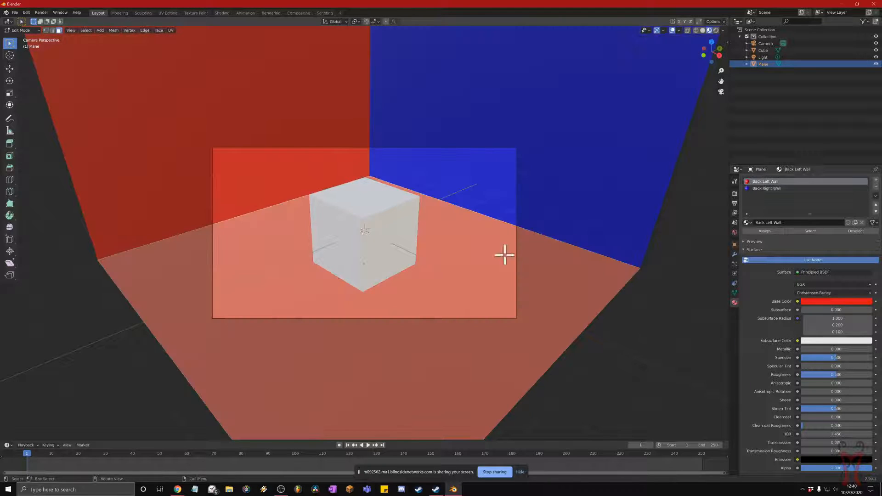
Add a third material slot with a new material named Floor and a yellow-orange base color.
{"action": "left_click", "coordinate": [876, 181]}
{"action": "left_click", "coordinate": [806, 223]}
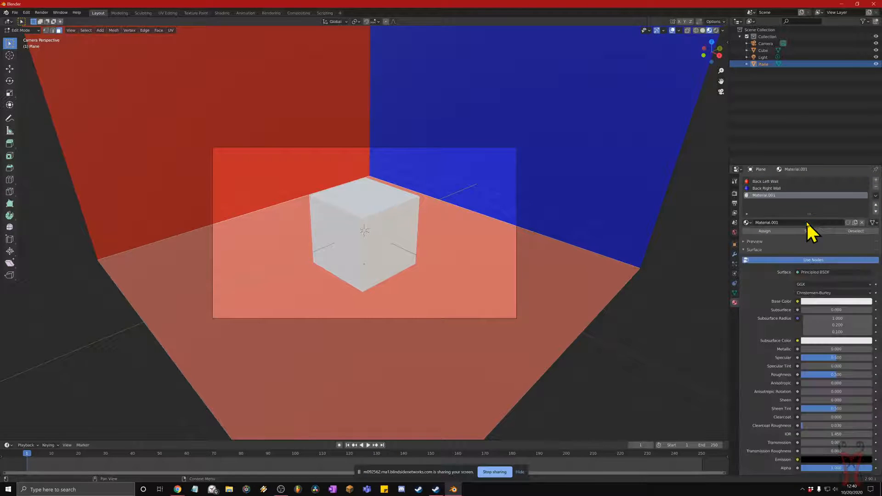
{"action": "left_click", "coordinate": [824, 302]}
{"action": "left_click", "coordinate": [835, 240]}
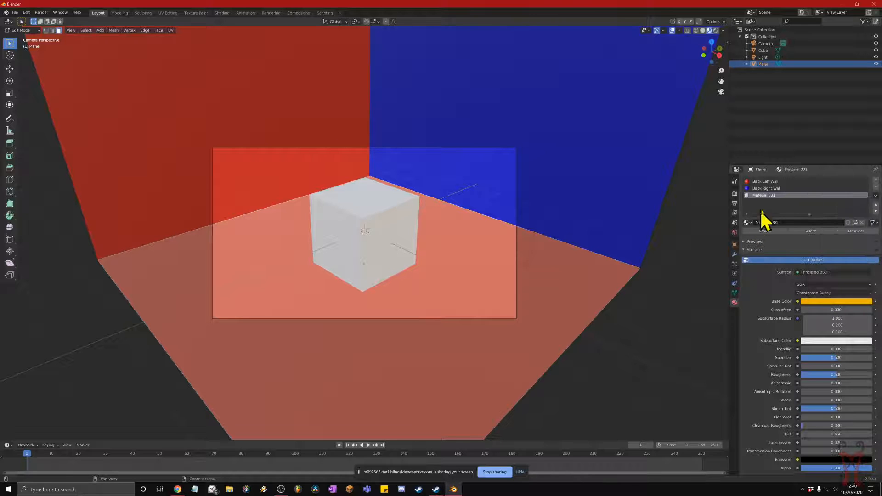
{"action": "double_click", "coordinate": [768, 199]}
{"action": "type", "text": "Floor"}
{"action": "key", "text": "Return"}
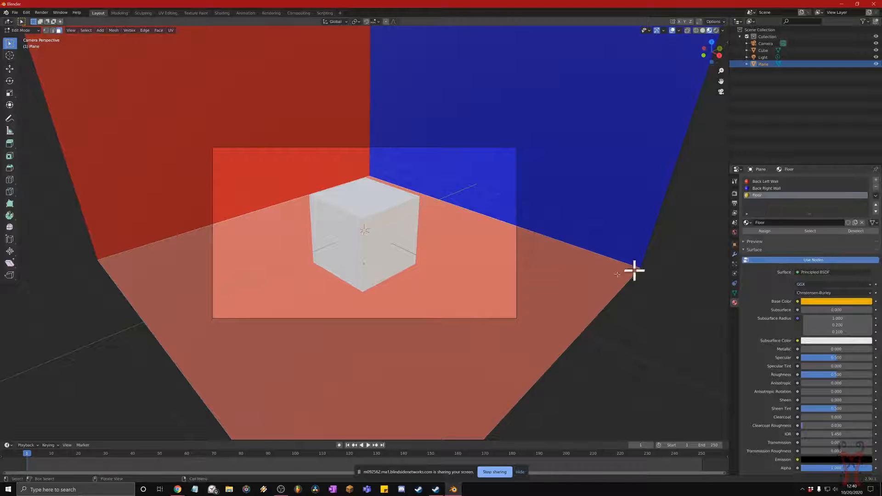
Assign the Floor material to the plane's floor face and check it by reselecting the floor and a wall.
{"action": "left_click", "coordinate": [556, 126]}
{"action": "left_click", "coordinate": [498, 280]}
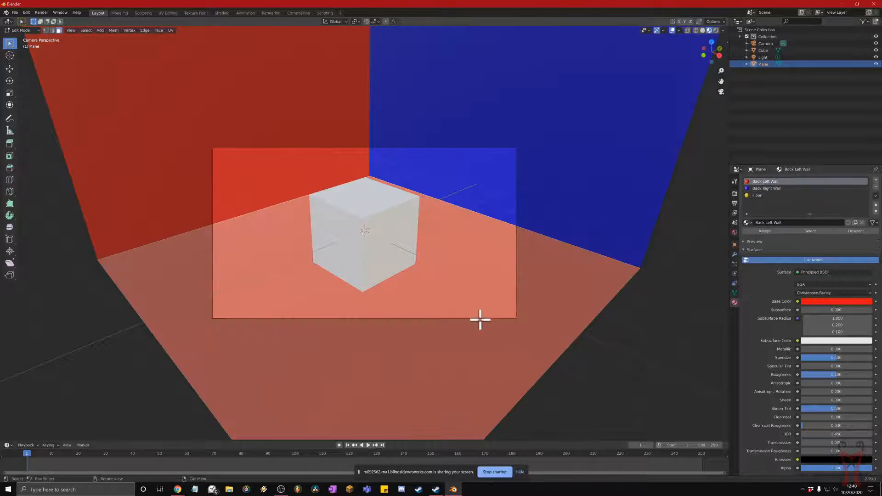
{"action": "left_click", "coordinate": [759, 196]}
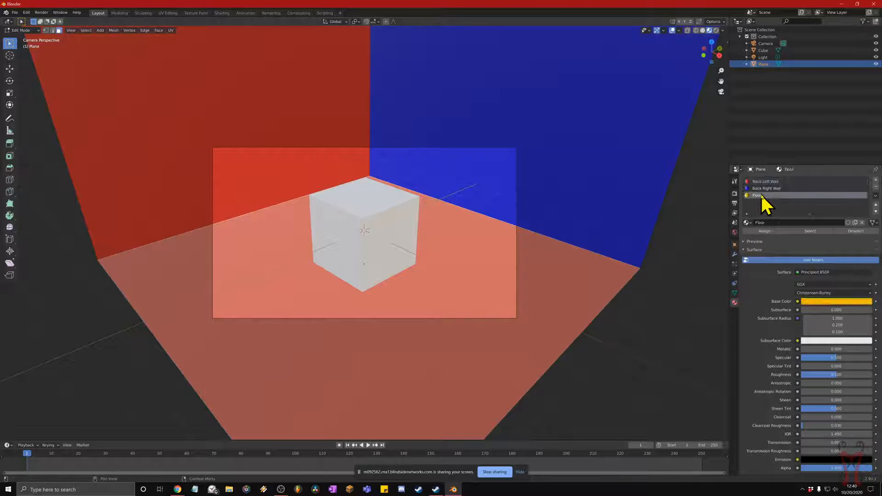
{"action": "left_click", "coordinate": [765, 232]}
{"action": "left_click", "coordinate": [625, 315]}
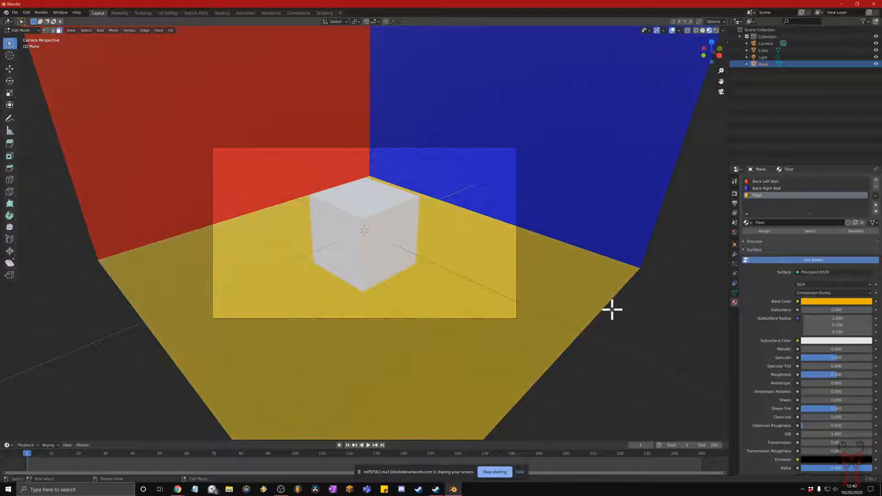
{"action": "left_click", "coordinate": [502, 296]}
{"action": "left_click", "coordinate": [577, 133]}
{"action": "left_click", "coordinate": [494, 284]}
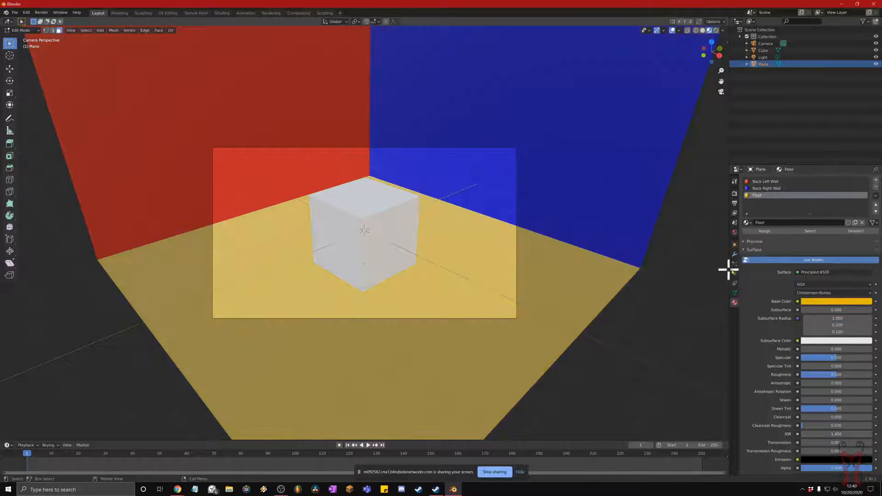
Inspect the colored room from another angle and through the camera, preview it in Rendered shading, and return to Material Preview.
{"action": "middle_click_drag", "start_coordinate": [594, 294], "coordinate": [549, 272]}
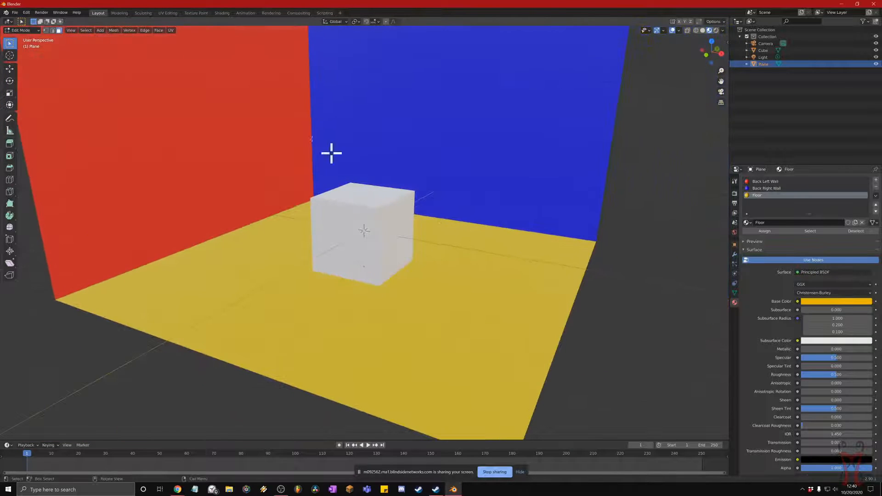
{"action": "middle_click_drag", "start_coordinate": [298, 231], "coordinate": [485, 192]}
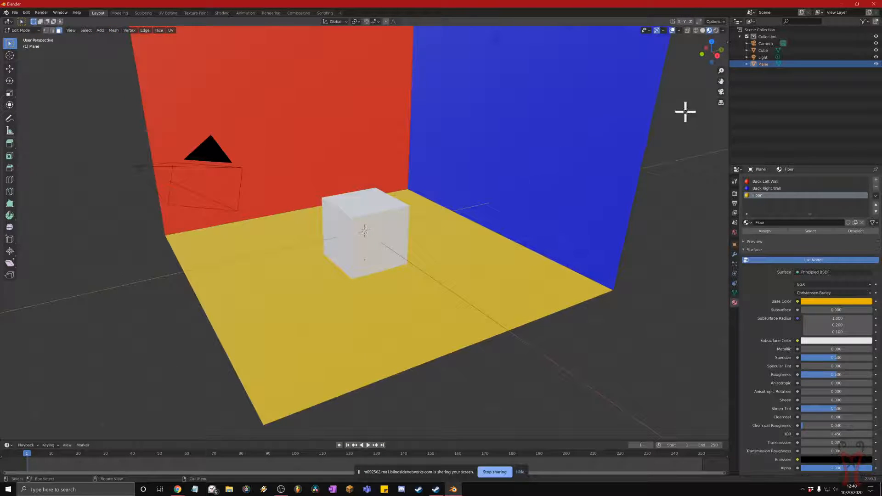
{"action": "left_click", "coordinate": [720, 94]}
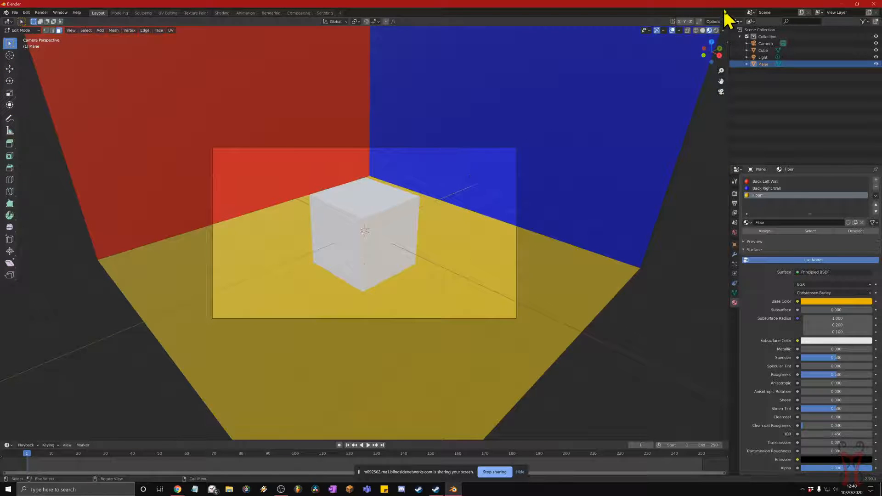
{"action": "left_click", "coordinate": [715, 31]}
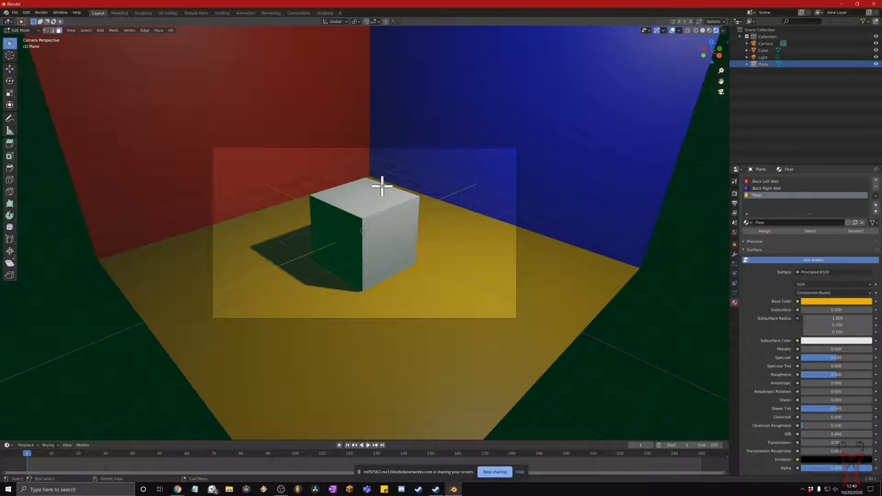
{"action": "left_click", "coordinate": [710, 29]}
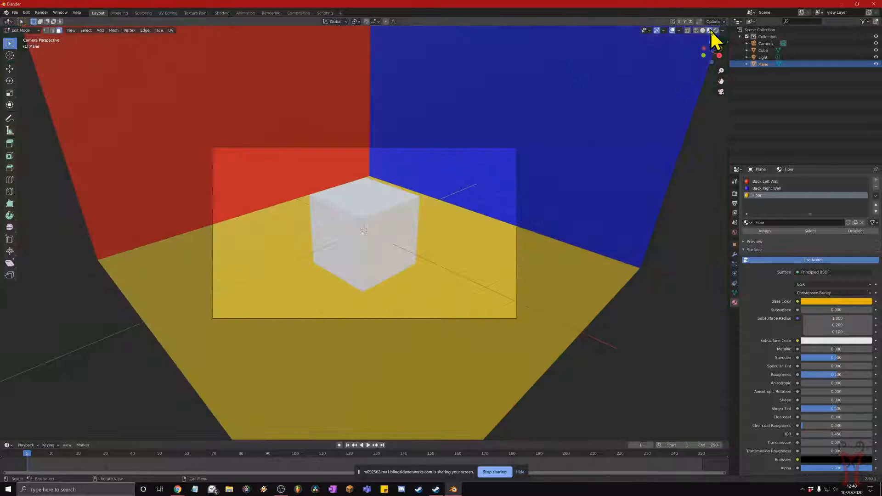
Examine the colored walls, floor and cube from several angles and distances outside the camera view.
{"action": "middle_click_drag", "start_coordinate": [670, 288], "coordinate": [440, 269]}
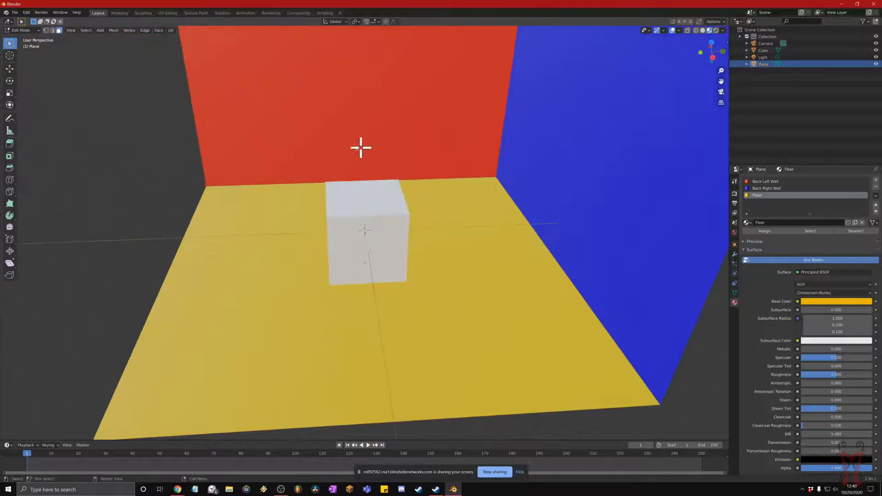
{"action": "scroll", "coordinate": [449, 196], "scroll_direction": "down", "scroll_amount": 5}
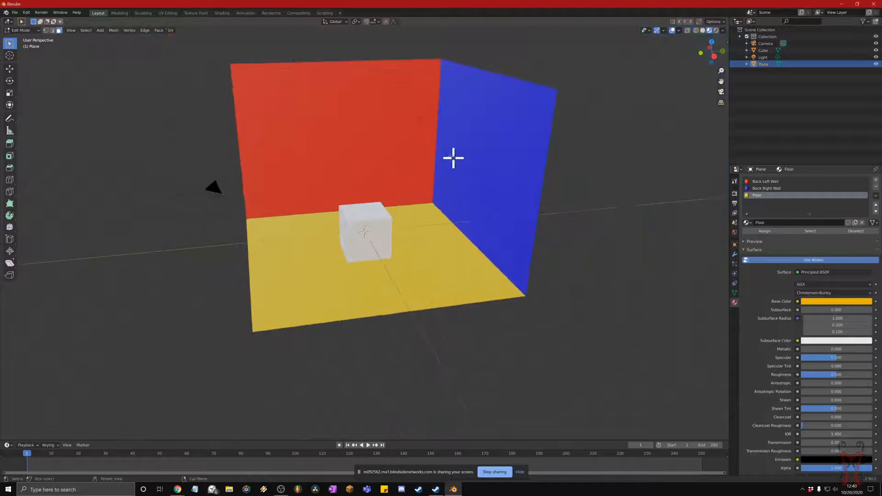
{"action": "middle_click_drag", "start_coordinate": [437, 187], "coordinate": [480, 199]}
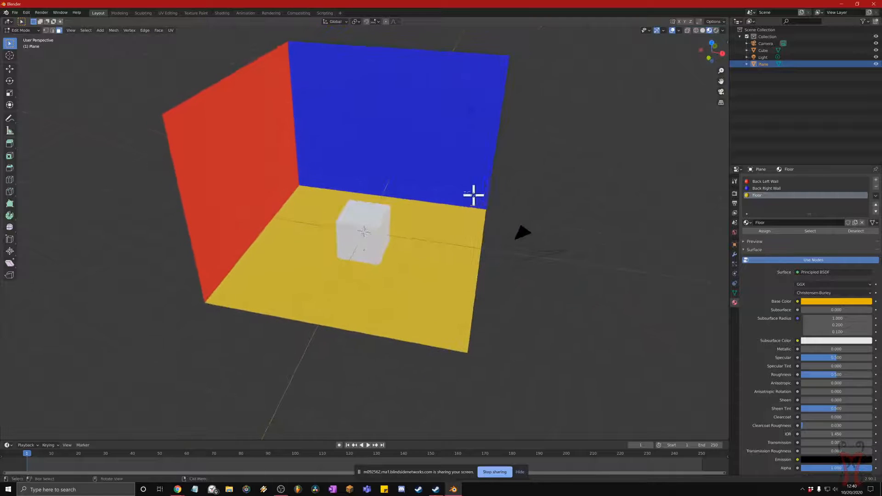
{"action": "middle_click_drag", "start_coordinate": [522, 233], "coordinate": [560, 184]}
{"action": "mouse_move", "coordinate": [324, 189]}
{"action": "middle_mouse_down"}
{"action": "mouse_move", "coordinate": [315, 195]}
{"action": "mouse_move", "coordinate": [350, 176]}
{"action": "mouse_move", "coordinate": [317, 184]}
{"action": "middle_mouse_up"}
{"action": "scroll", "coordinate": [346, 185], "scroll_direction": "up", "scroll_amount": 2}
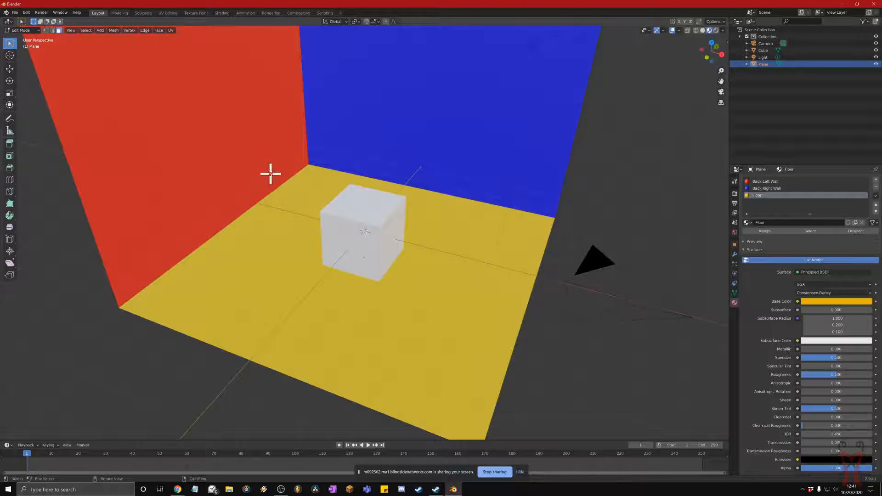
{"action": "middle_click_drag", "start_coordinate": [517, 225], "coordinate": [456, 216]}
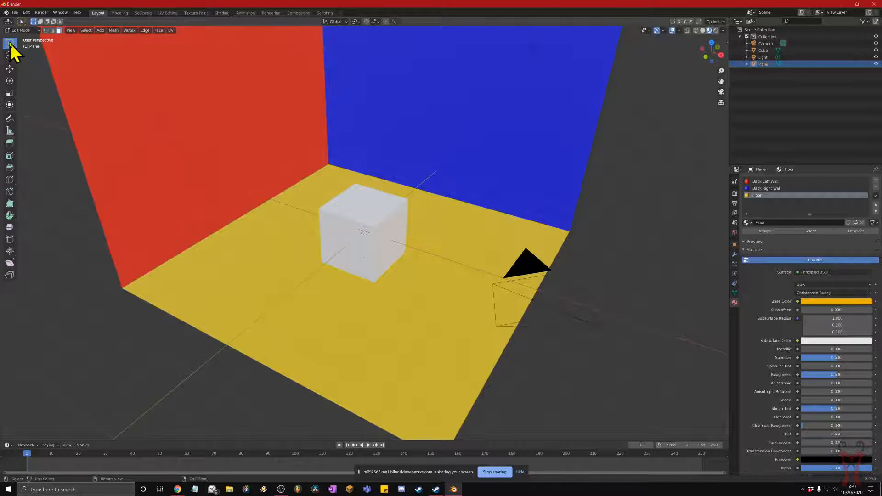
Select all of the plane's faces in Edit Mode and apply a Bevel to the edges between the walls and floor.
{"action": "key", "text": "Tab"}
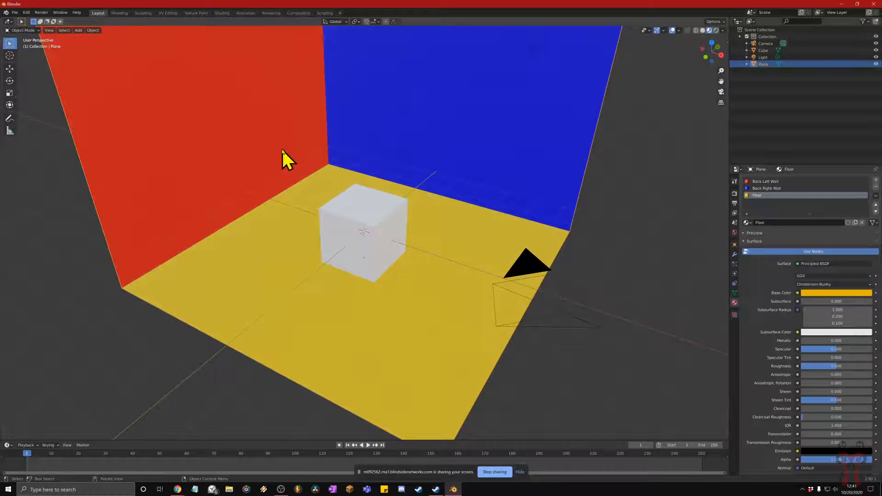
{"action": "key", "text": "Tab"}
{"action": "middle_click_drag", "start_coordinate": [281, 137], "coordinate": [296, 122]}
{"action": "left_click_drag", "start_coordinate": [297, 122], "coordinate": [230, 202]}
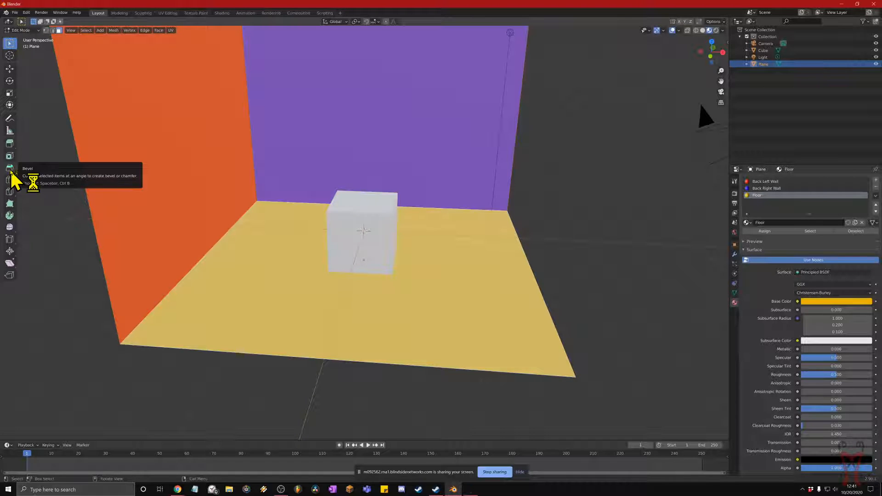
{"action": "key", "text": "super+plus"}
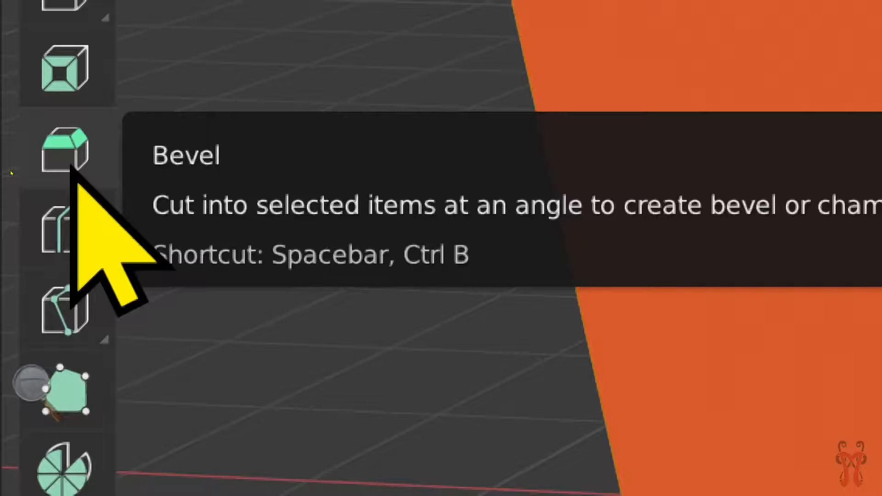
{"action": "key", "text": "super+Escape"}
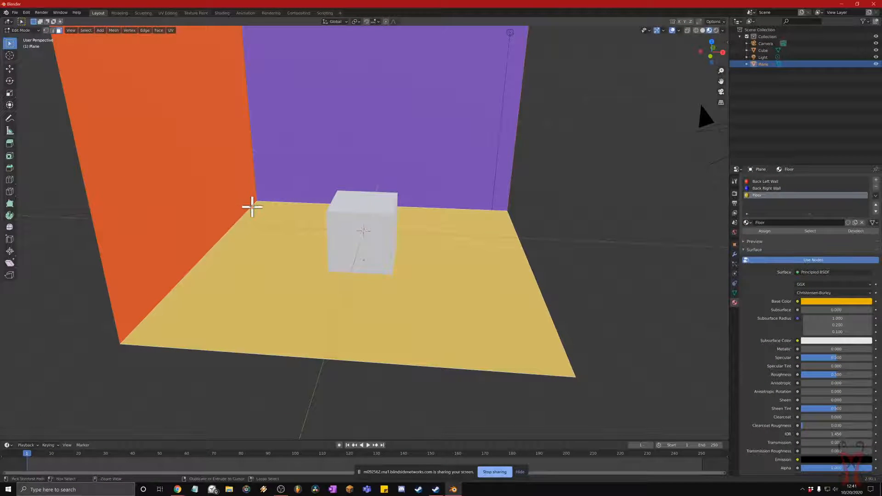
{"action": "key", "text": "ctrl+b"}
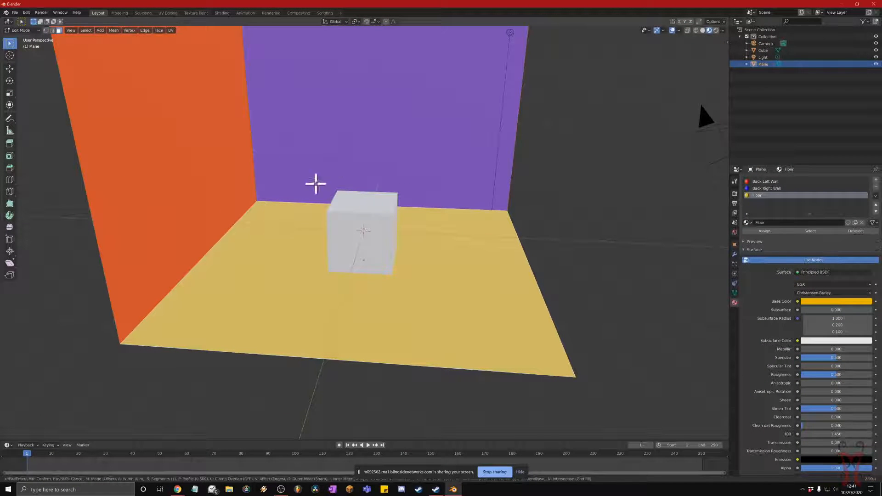
{"action": "left_click", "coordinate": [369, 164]}
Bevel the wall and floor corners again, widening the bevel and adding segments to form a smooth curve.
{"action": "key", "text": "ctrl+b"}
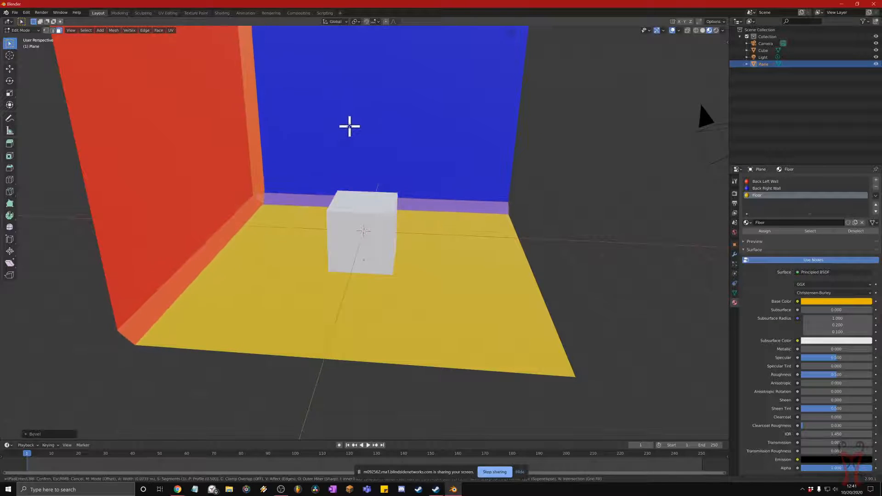
{"action": "scroll", "coordinate": [350, 115], "scroll_direction": "up", "scroll_amount": 3}
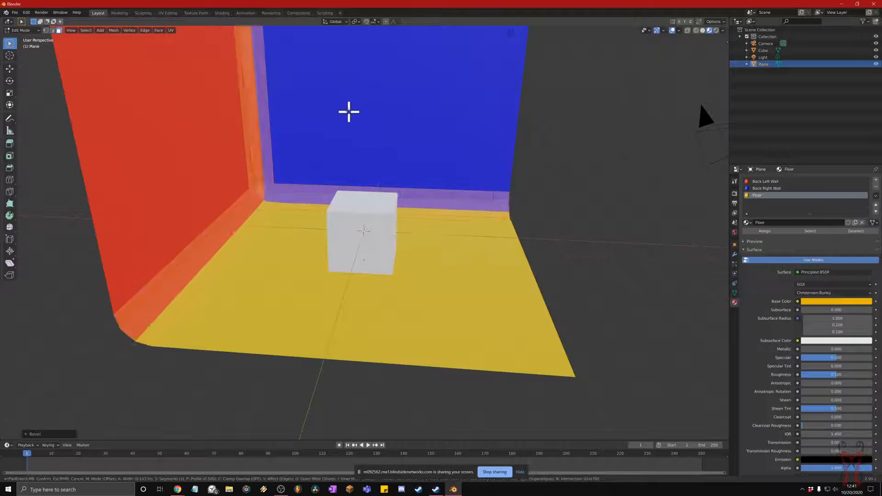
{"action": "scroll", "coordinate": [345, 75], "scroll_direction": "up", "scroll_amount": 4}
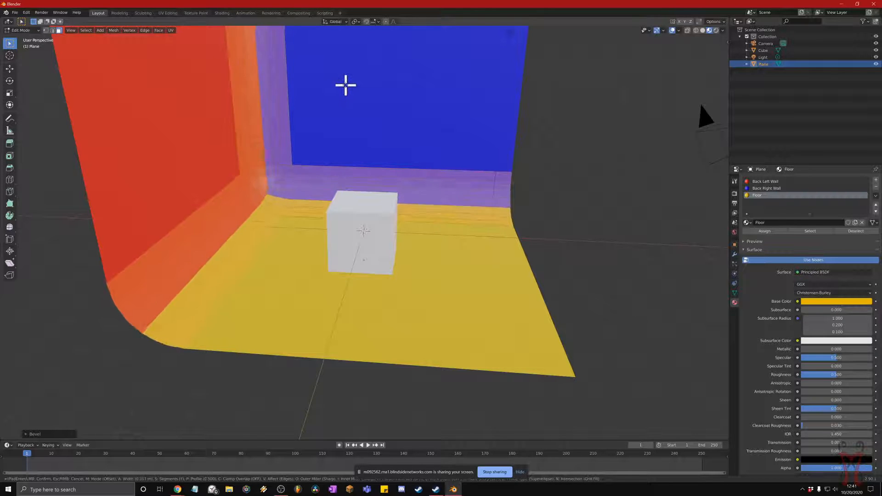
{"action": "scroll", "coordinate": [345, 71], "scroll_direction": "down", "scroll_amount": 4}
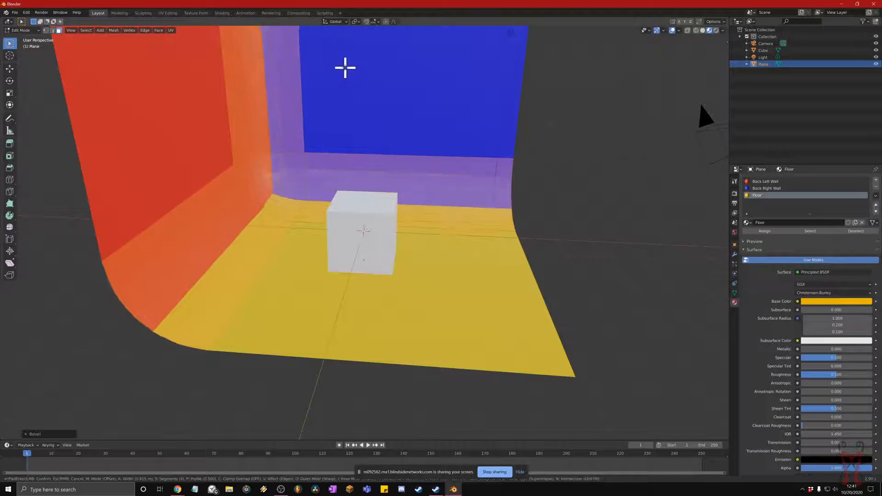
{"action": "scroll", "coordinate": [345, 68], "scroll_direction": "down", "scroll_amount": 2}
{"action": "scroll", "coordinate": [345, 68], "scroll_direction": "down", "scroll_amount": 1}
{"action": "scroll", "coordinate": [345, 68], "scroll_direction": "up", "scroll_amount": 3}
{"action": "scroll", "coordinate": [345, 69], "scroll_direction": "up", "scroll_amount": 9}
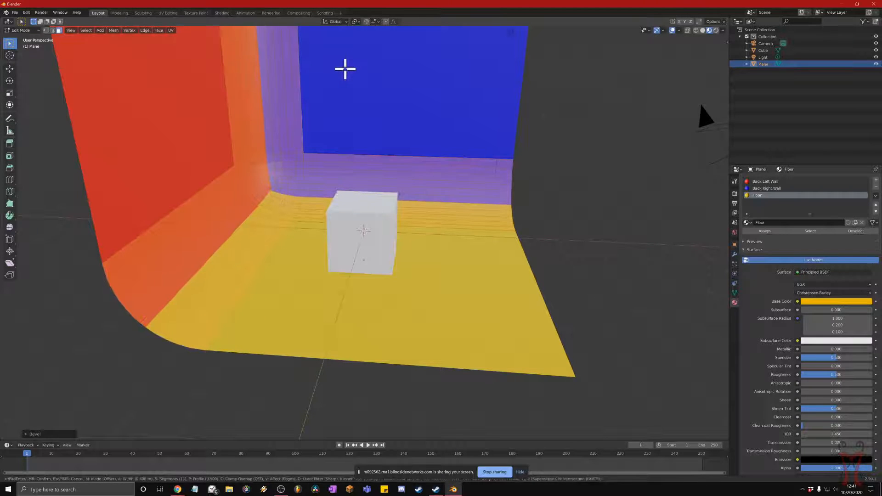
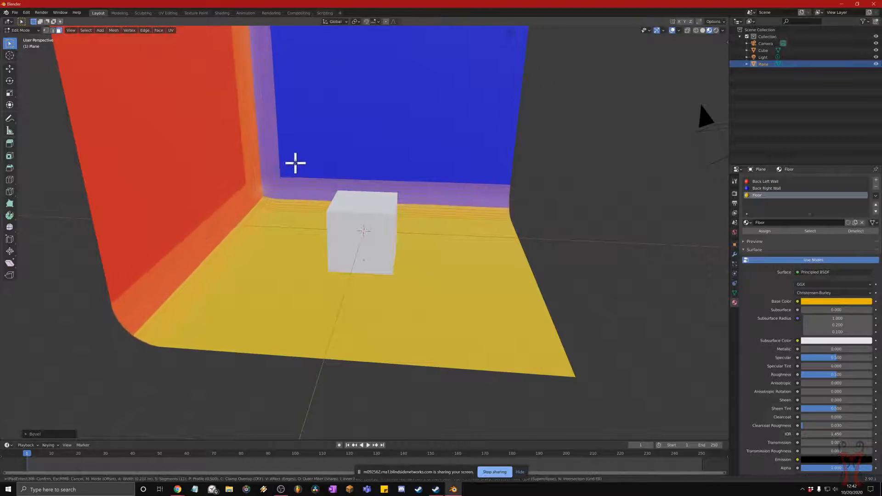
Cancel the bevel in progress on the room plane and clear the face selection.
{"action": "key", "text": "Escape"}
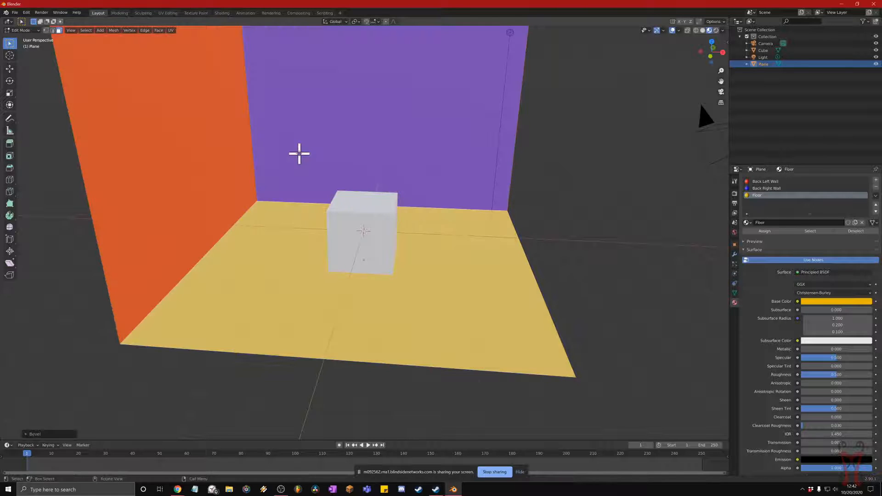
{"action": "middle_click_drag", "start_coordinate": [521, 216], "coordinate": [468, 215]}
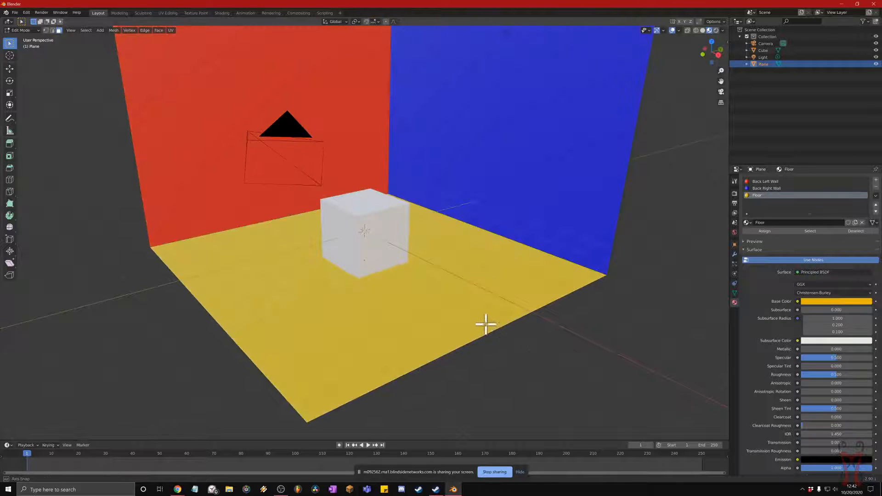
{"action": "middle_click_drag", "start_coordinate": [484, 323], "coordinate": [498, 322]}
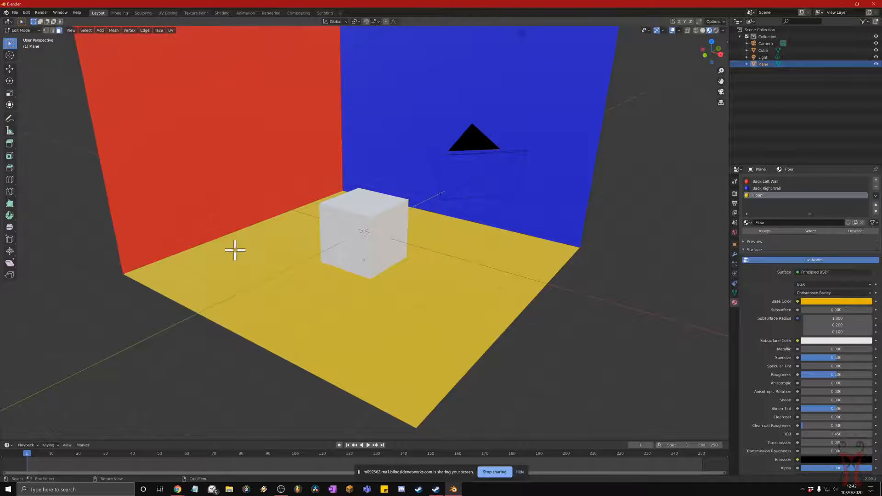
{"action": "left_click", "coordinate": [234, 250]}
{"action": "left_click", "coordinate": [240, 173]}
{"action": "left_click", "coordinate": [66, 277]}
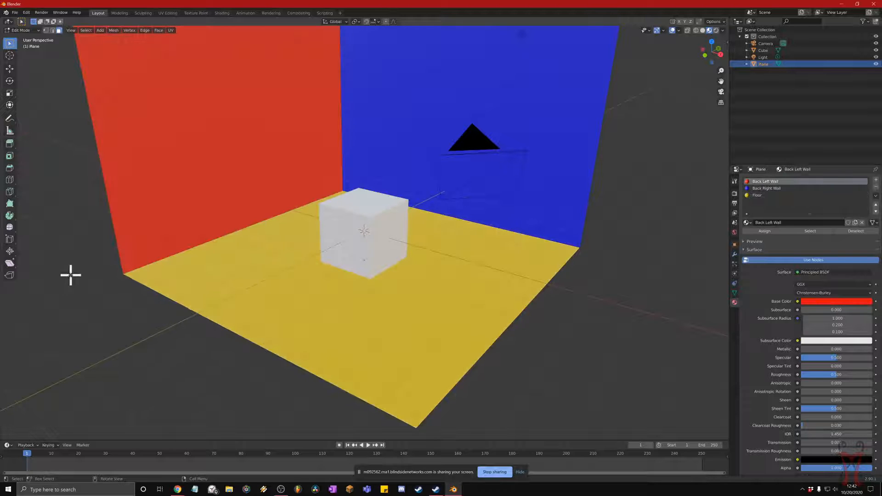
Select all three faces of the room plane: the floor and both back walls.
{"action": "middle_click_drag", "start_coordinate": [164, 239], "coordinate": [201, 189]}
{"action": "left_click_drag", "start_coordinate": [206, 161], "coordinate": [277, 289]}
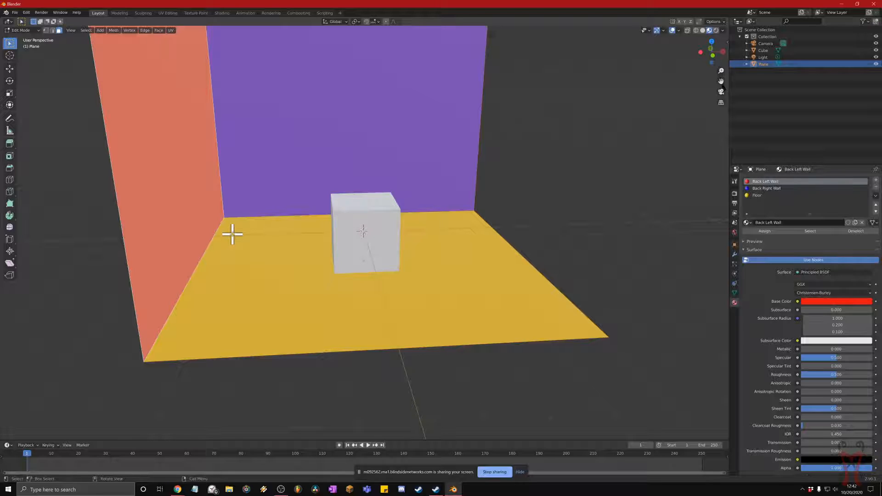
{"action": "mouse_move", "coordinate": [277, 238]}
{"action": "middle_mouse_down"}
{"action": "mouse_move", "coordinate": [269, 238]}
{"action": "mouse_move", "coordinate": [288, 404]}
{"action": "mouse_move", "coordinate": [294, 385]}
{"action": "middle_mouse_up"}
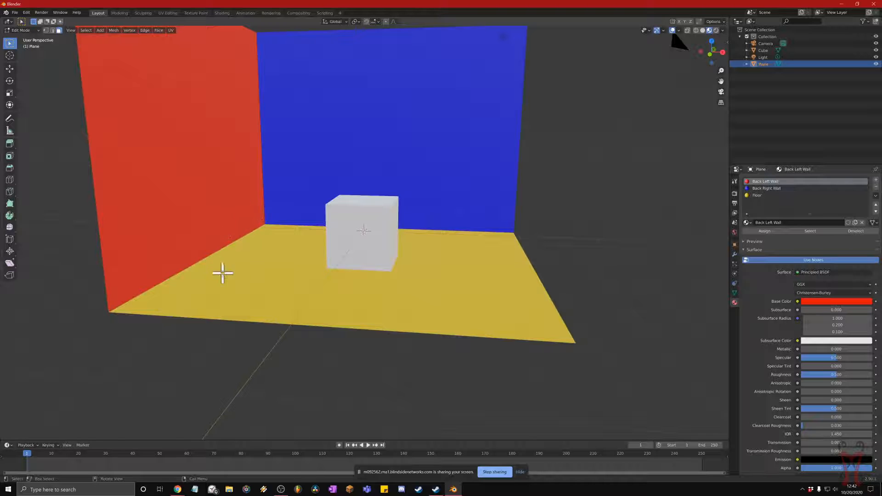
{"action": "mouse_move", "coordinate": [251, 338]}
{"action": "middle_mouse_down"}
{"action": "mouse_move", "coordinate": [262, 347]}
{"action": "mouse_move", "coordinate": [254, 347]}
{"action": "middle_mouse_up"}
{"action": "left_click_drag", "start_coordinate": [215, 145], "coordinate": [293, 284]}
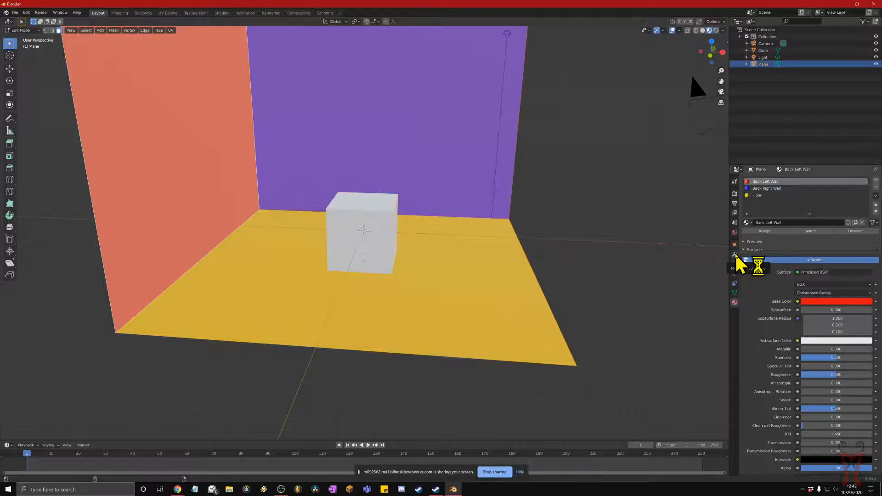
Show the modifier properties of the room plane.
{"action": "key", "text": "super+plus"}
{"action": "key", "text": "super+plus"}
{"action": "key", "text": "super+plus"}
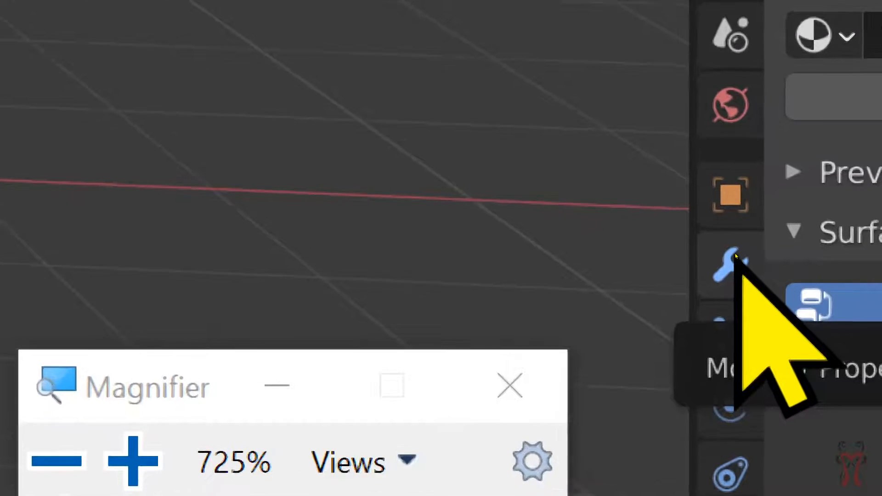
{"action": "key", "text": "super+plus"}
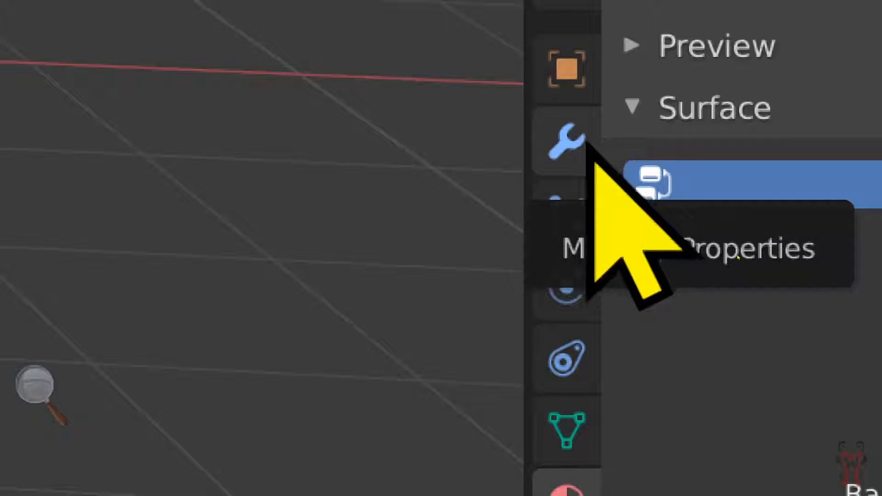
{"action": "left_click", "coordinate": [591, 143]}
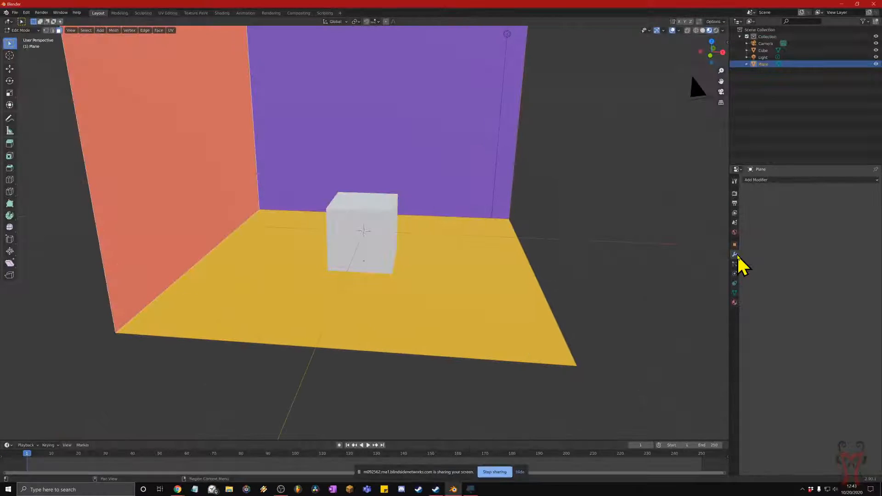
{"action": "middle_click_drag", "start_coordinate": [623, 261], "coordinate": [573, 255]}
{"action": "scroll", "coordinate": [599, 264], "scroll_direction": "down", "scroll_amount": 2}
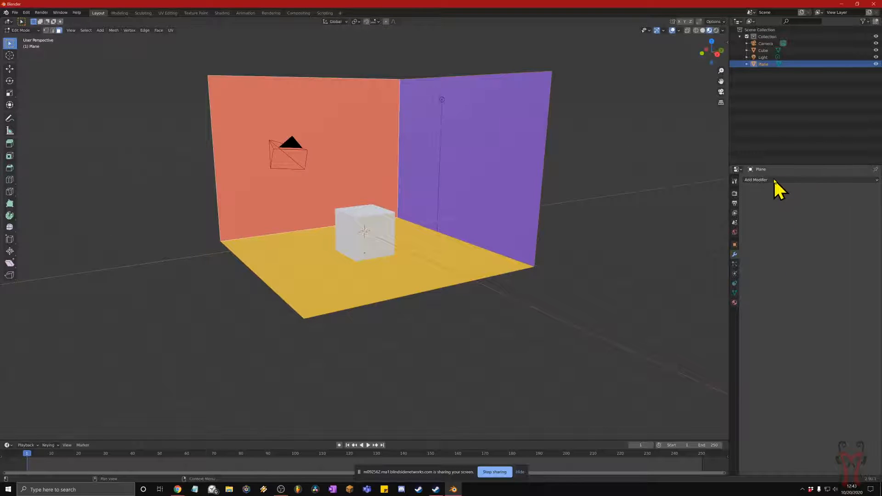
{"action": "middle_click_drag", "start_coordinate": [541, 258], "coordinate": [506, 260]}
{"action": "scroll", "coordinate": [552, 260], "scroll_direction": "up", "scroll_amount": 3}
{"action": "scroll", "coordinate": [534, 274], "scroll_direction": "down", "scroll_amount": 1}
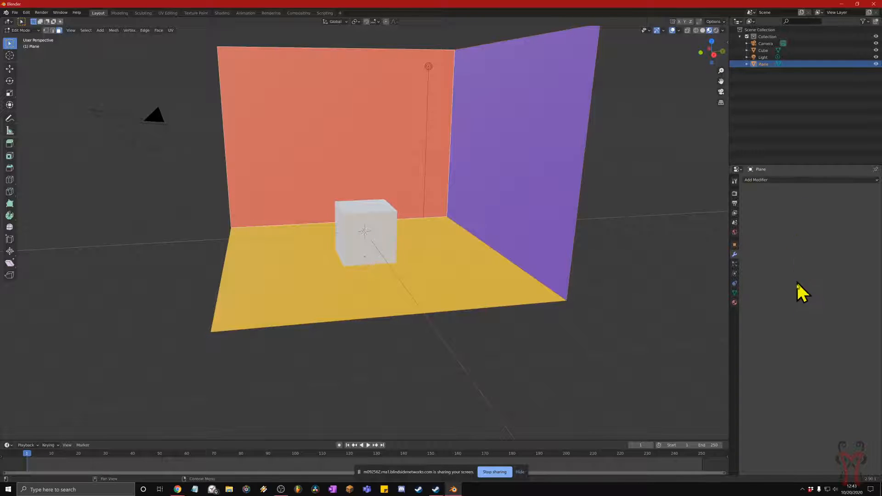
Add a Solidify modifier to the room plane.
{"action": "left_click", "coordinate": [767, 180]}
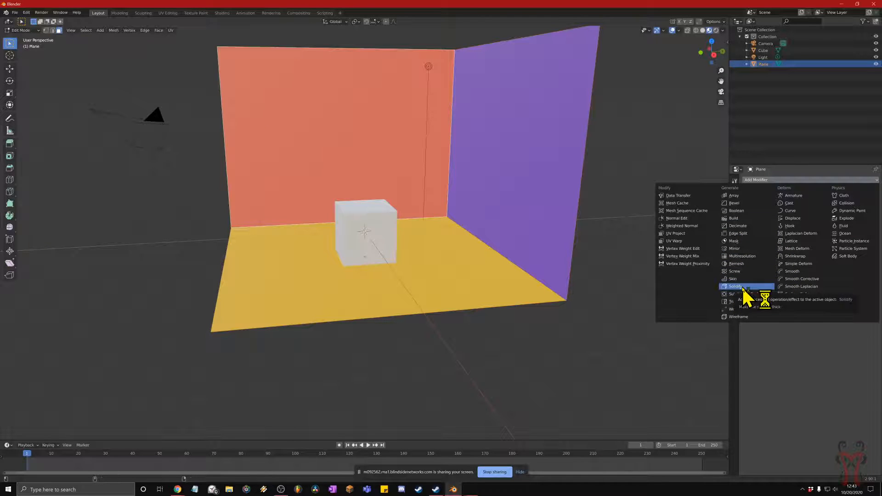
{"action": "key", "text": "super+plus"}
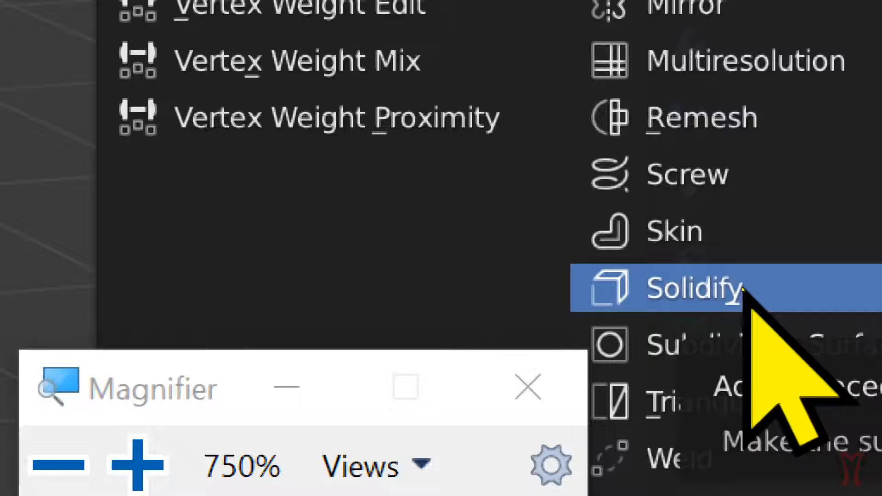
{"action": "key", "text": "super+Escape"}
{"action": "left_click", "coordinate": [735, 286]}
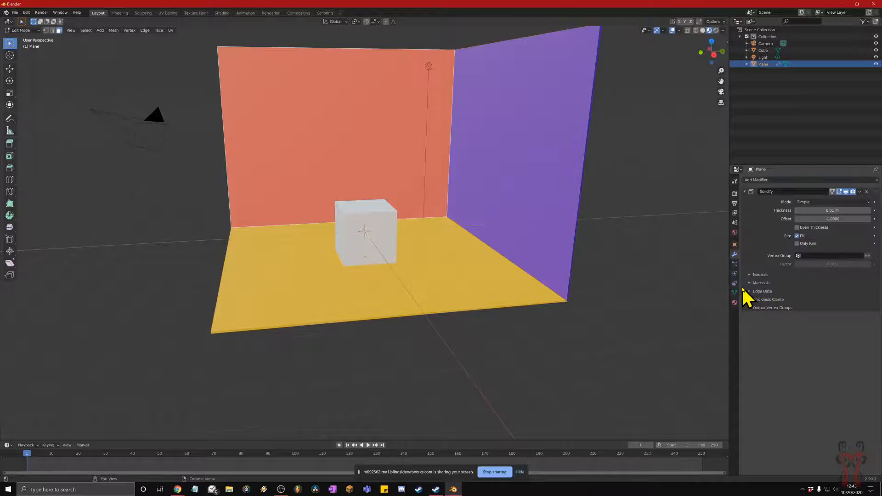
Try a Solidify thickness of about 0.44 m on the walls and floor.
{"action": "middle_click_drag", "start_coordinate": [603, 294], "coordinate": [635, 291]}
{"action": "middle_click_drag", "start_coordinate": [402, 284], "coordinate": [545, 252]}
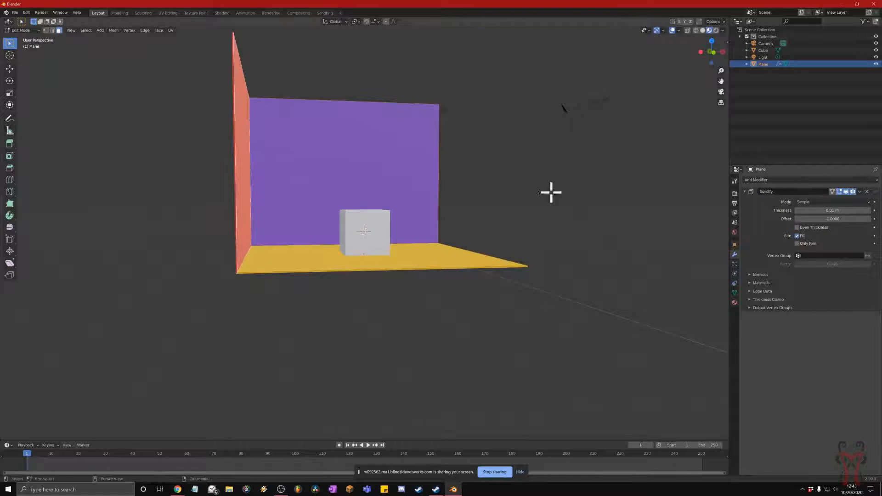
{"action": "middle_click_drag", "start_coordinate": [307, 158], "coordinate": [252, 112]}
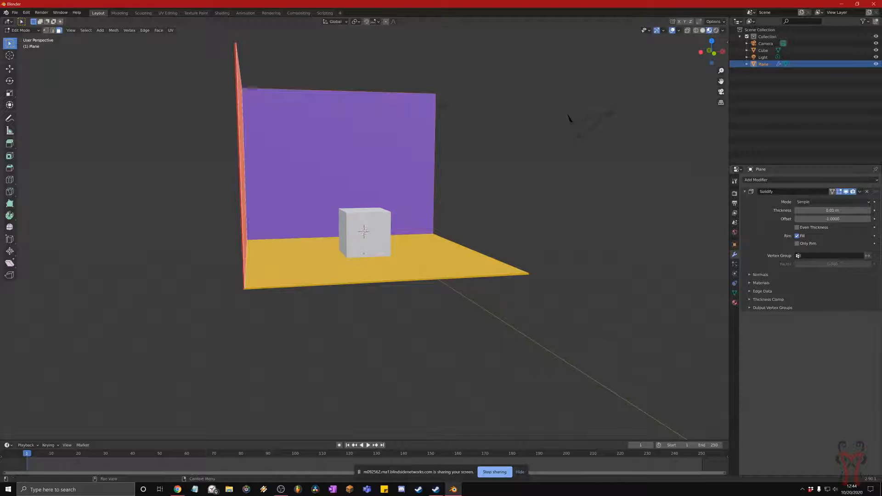
{"action": "key", "text": "super+plus"}
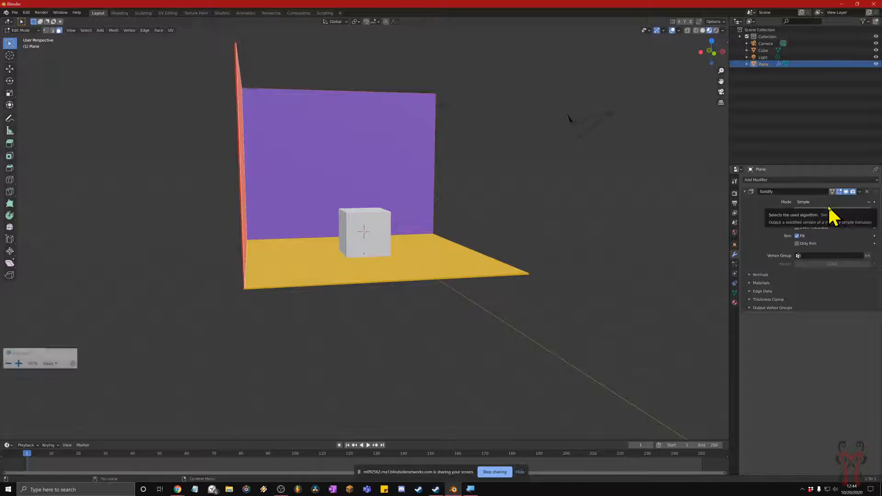
{"action": "key", "text": "super+Escape"}
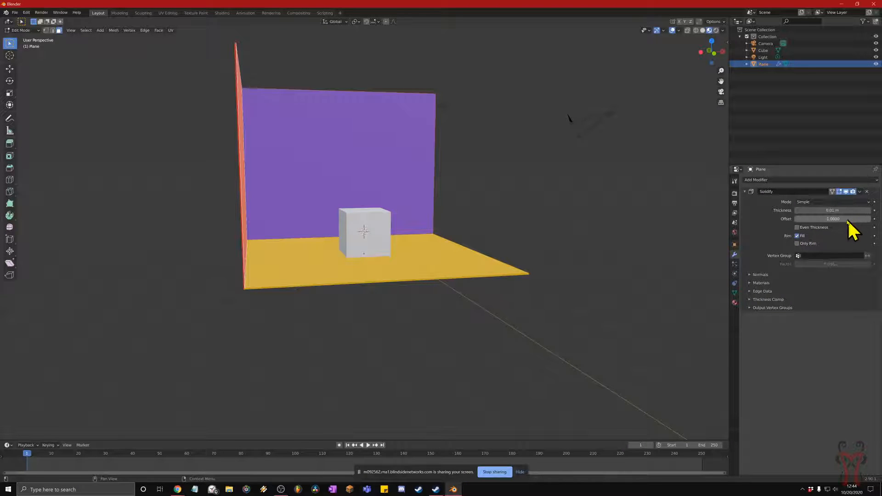
{"action": "left_click_drag", "start_coordinate": [829, 208], "coordinate": [857, 208]}
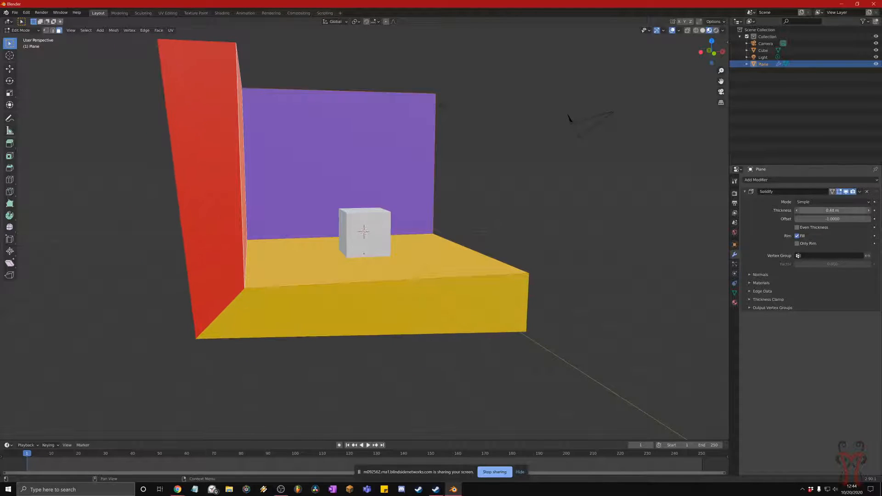
Set the Solidify thickness of the room plane to 0.17 m.
{"action": "mouse_move", "coordinate": [451, 290]}
{"action": "middle_mouse_down"}
{"action": "mouse_move", "coordinate": [432, 270]}
{"action": "mouse_move", "coordinate": [307, 273]}
{"action": "mouse_move", "coordinate": [315, 291]}
{"action": "mouse_move", "coordinate": [351, 299]}
{"action": "mouse_move", "coordinate": [451, 285]}
{"action": "mouse_move", "coordinate": [443, 288]}
{"action": "middle_mouse_up"}
{"action": "middle_click_drag", "start_coordinate": [238, 284], "coordinate": [290, 258]}
{"action": "middle_click_drag", "start_coordinate": [246, 197], "coordinate": [239, 257]}
{"action": "middle_click_drag", "start_coordinate": [221, 108], "coordinate": [238, 208]}
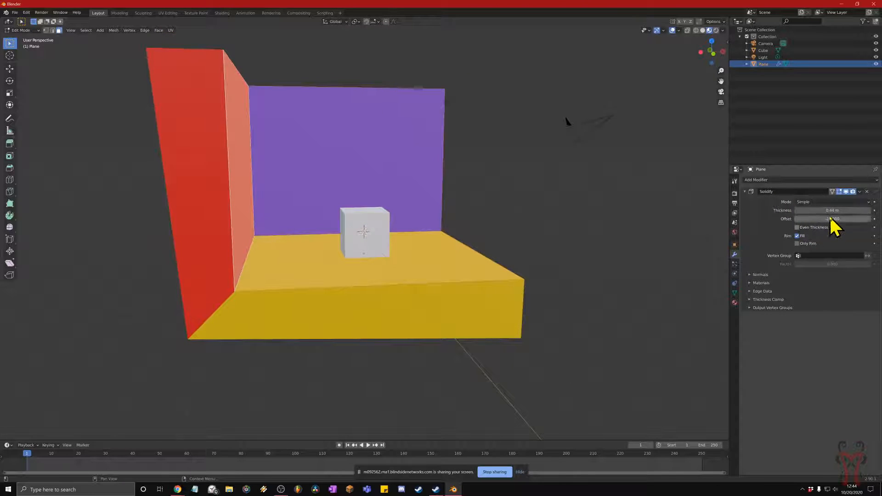
{"action": "mouse_move", "coordinate": [826, 210]}
{"action": "left_mouse_down"}
{"action": "mouse_move", "coordinate": [881, 211]}
{"action": "mouse_move", "coordinate": [852, 211]}
{"action": "mouse_move", "coordinate": [863, 211]}
{"action": "left_mouse_up"}
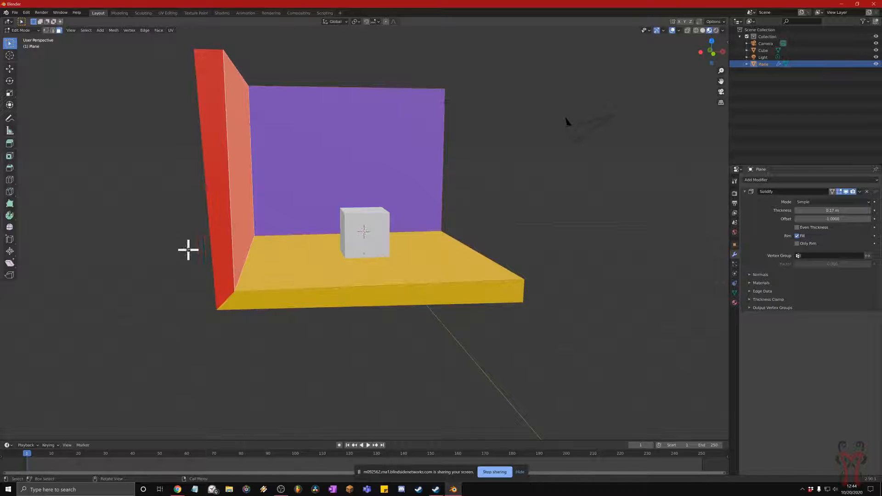
Enable Even Thickness for the Solidify modifier and dismiss the alarm notification.
{"action": "left_click", "coordinate": [796, 228]}
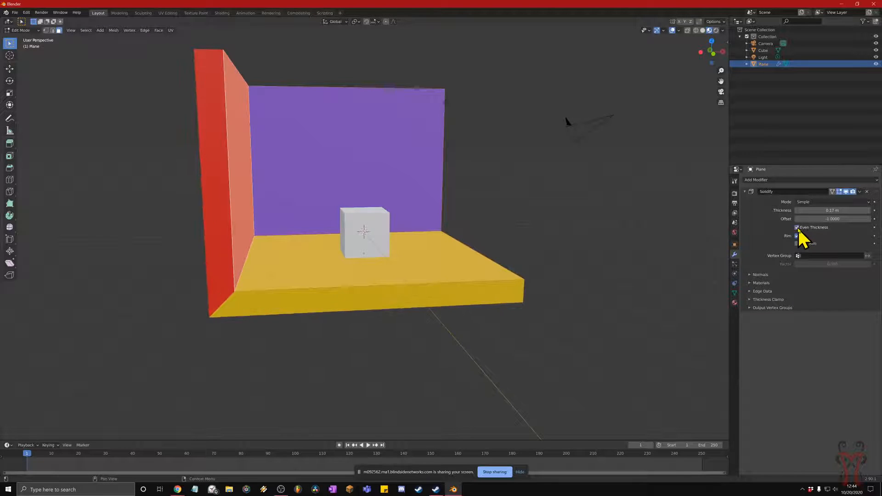
{"action": "middle_click_drag", "start_coordinate": [522, 299], "coordinate": [503, 262]}
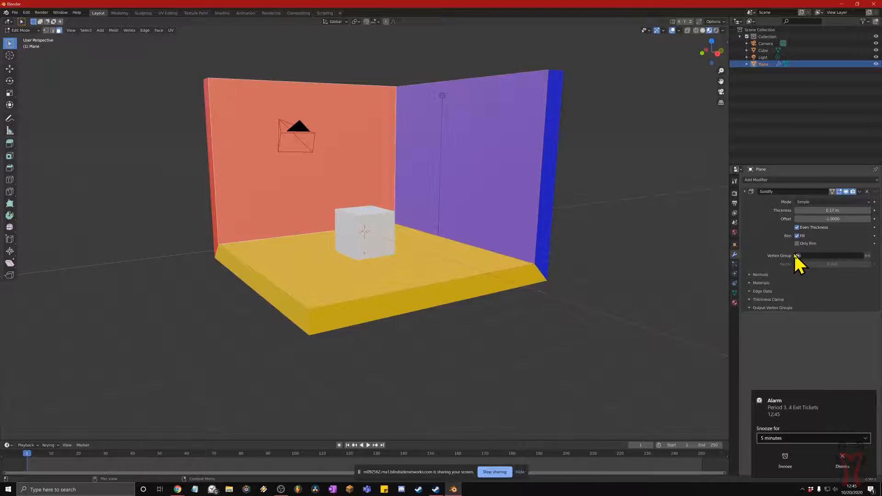
{"action": "left_click", "coordinate": [841, 461]}
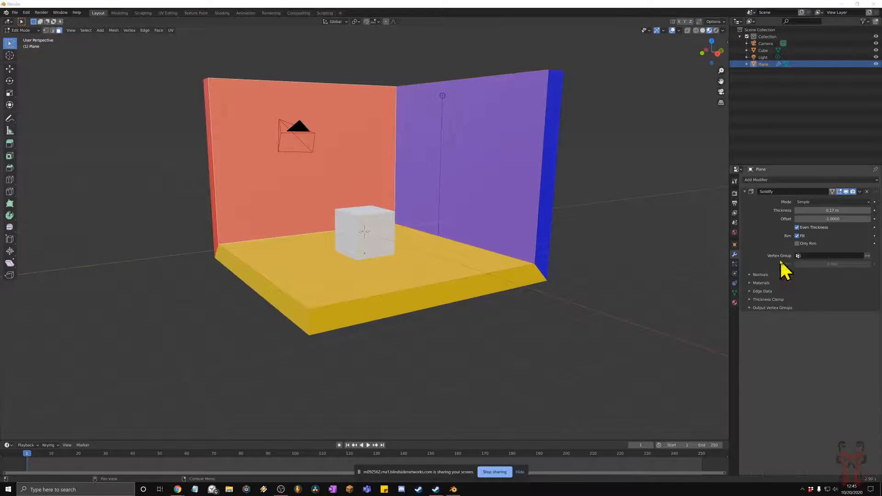
{"action": "middle_click_drag", "start_coordinate": [464, 292], "coordinate": [429, 285]}
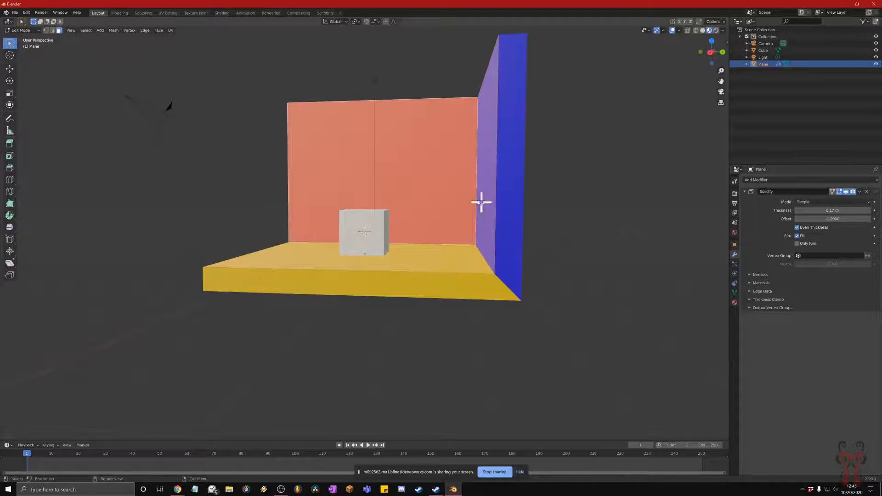
{"action": "mouse_move", "coordinate": [420, 313]}
{"action": "middle_mouse_down"}
{"action": "mouse_move", "coordinate": [457, 326]}
{"action": "mouse_move", "coordinate": [431, 320]}
{"action": "middle_mouse_up"}
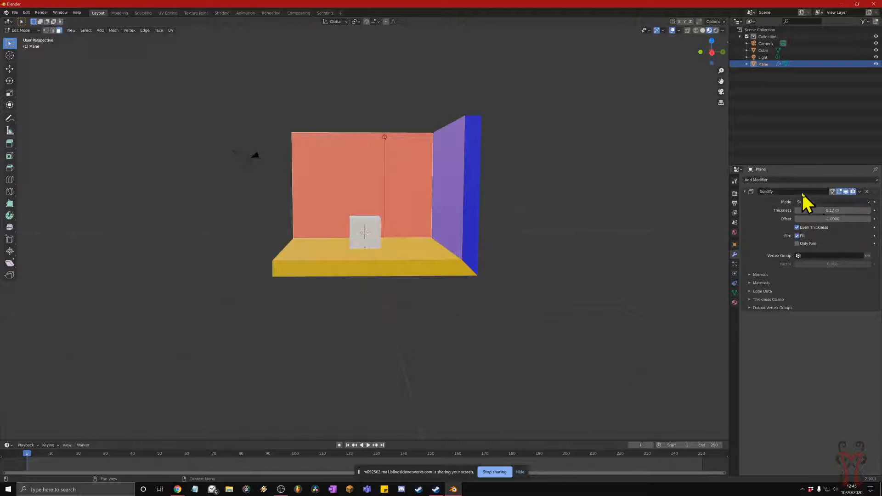
{"action": "middle_click_drag", "start_coordinate": [429, 189], "coordinate": [445, 198]}
{"action": "scroll", "coordinate": [419, 209], "scroll_direction": "up", "scroll_amount": 3}
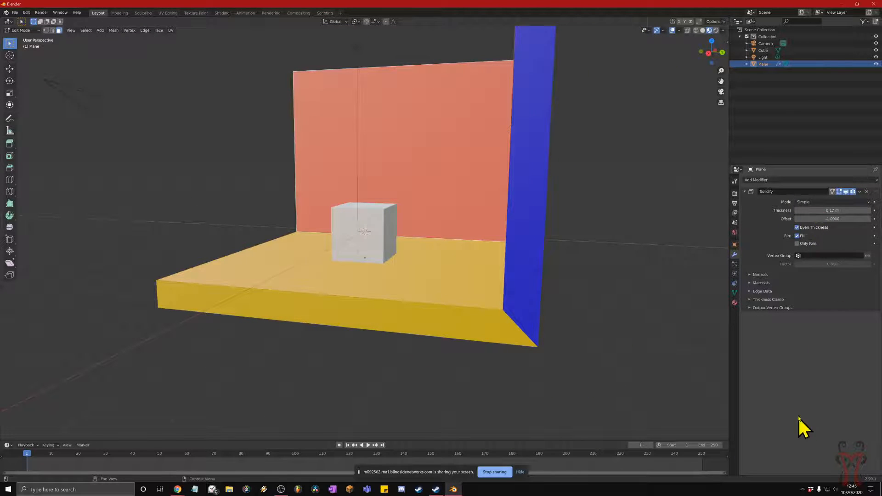
Collapse the Solidify modifier's settings so that only its header shows.
{"action": "left_click", "coordinate": [745, 191]}
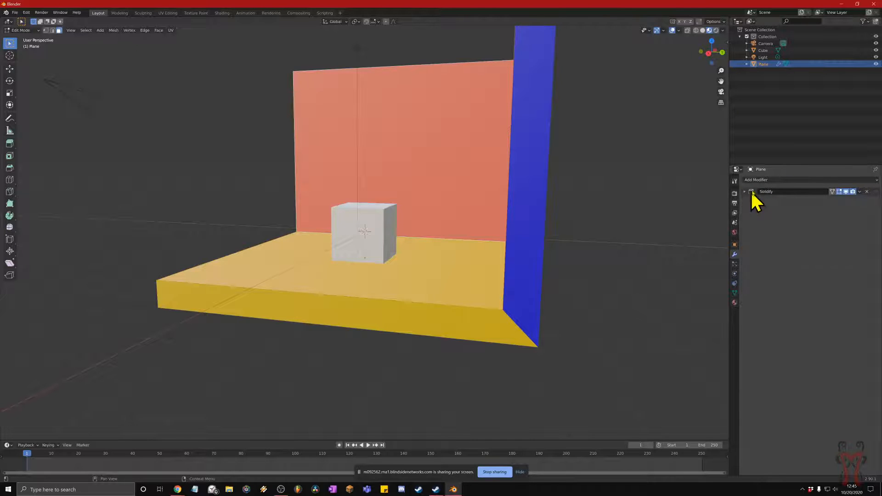
{"action": "left_click", "coordinate": [859, 192]}
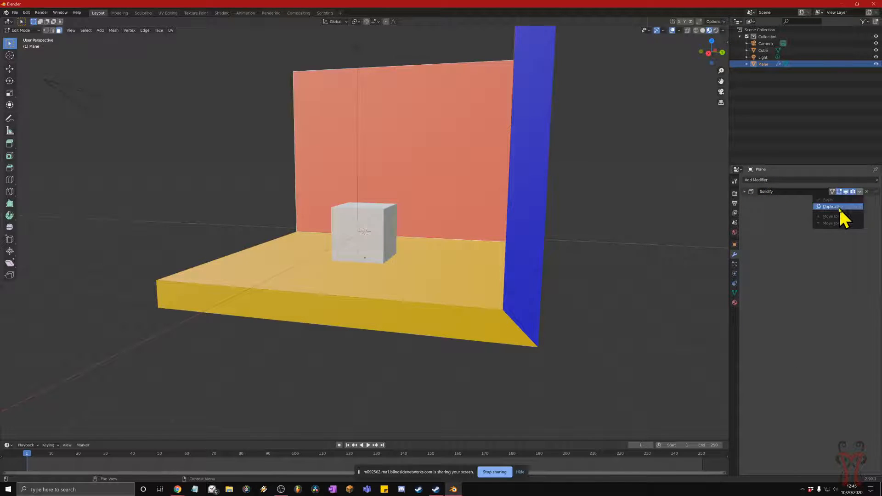
{"action": "left_click", "coordinate": [745, 191]}
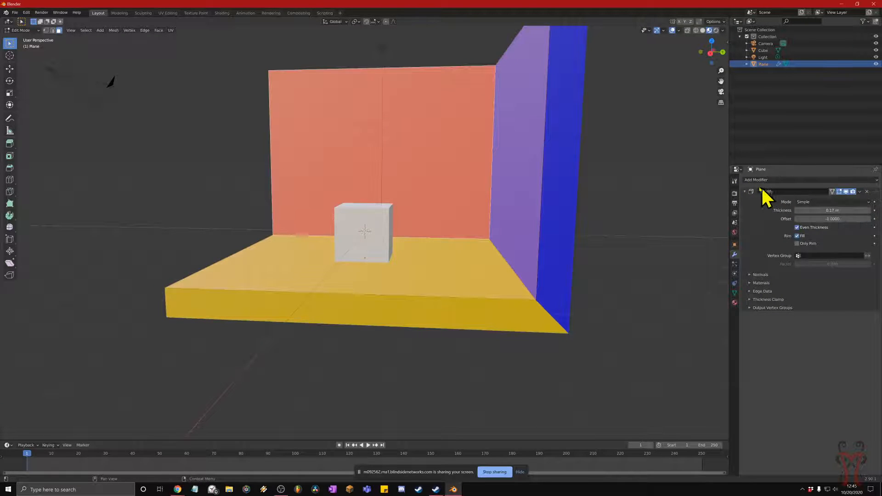
{"action": "left_click", "coordinate": [746, 191]}
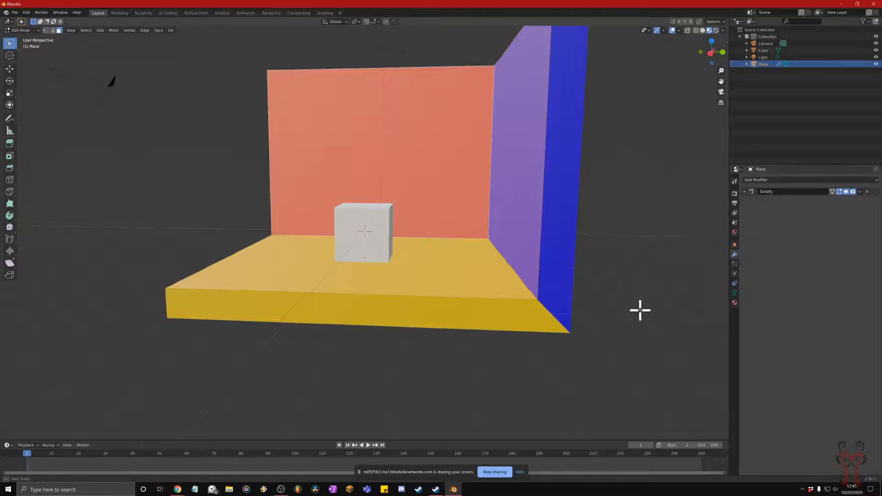
{"action": "middle_click_drag", "start_coordinate": [638, 310], "coordinate": [646, 309]}
{"action": "left_click", "coordinate": [745, 192]}
{"action": "left_click", "coordinate": [745, 191]}
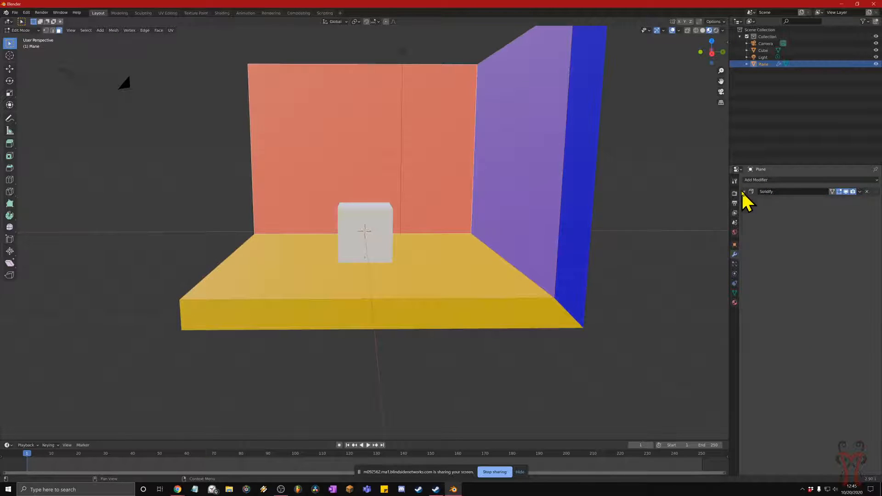
{"action": "key", "text": "super+plus"}
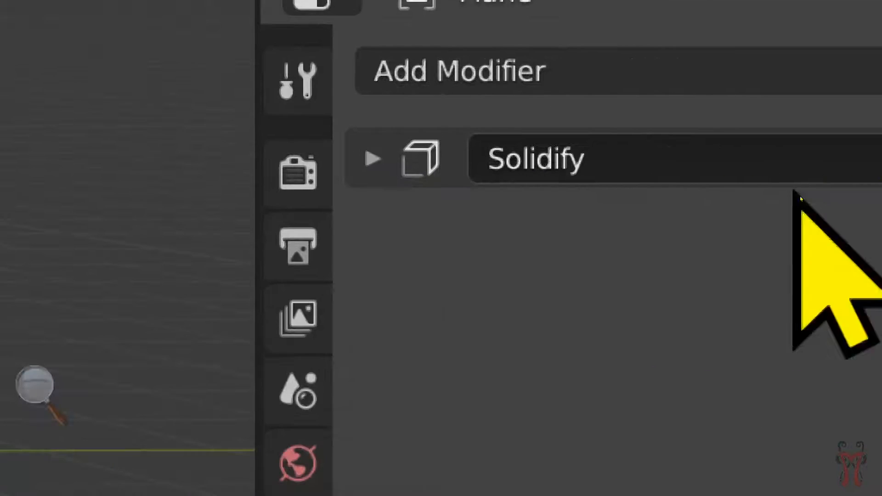
{"action": "left_click", "coordinate": [745, 192]}
{"action": "left_click", "coordinate": [745, 193]}
{"action": "left_click", "coordinate": [373, 155]}
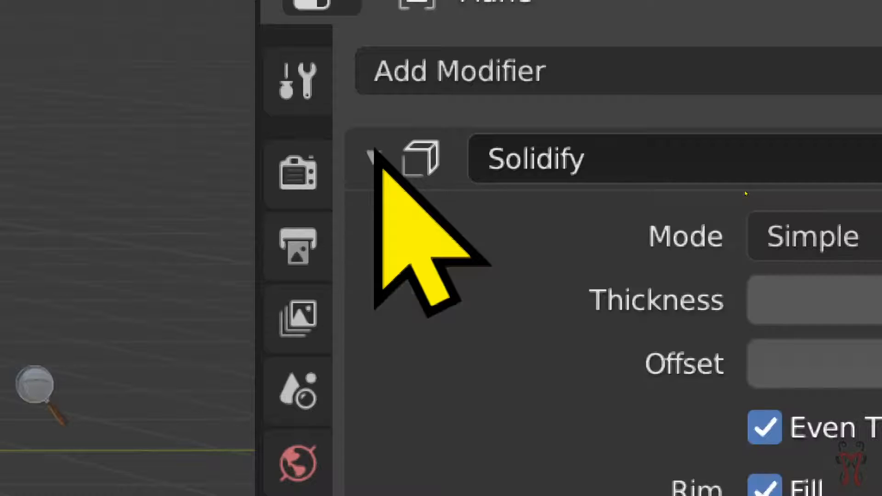
{"action": "left_click", "coordinate": [373, 155]}
{"action": "left_click", "coordinate": [370, 155]}
{"action": "left_click", "coordinate": [373, 155]}
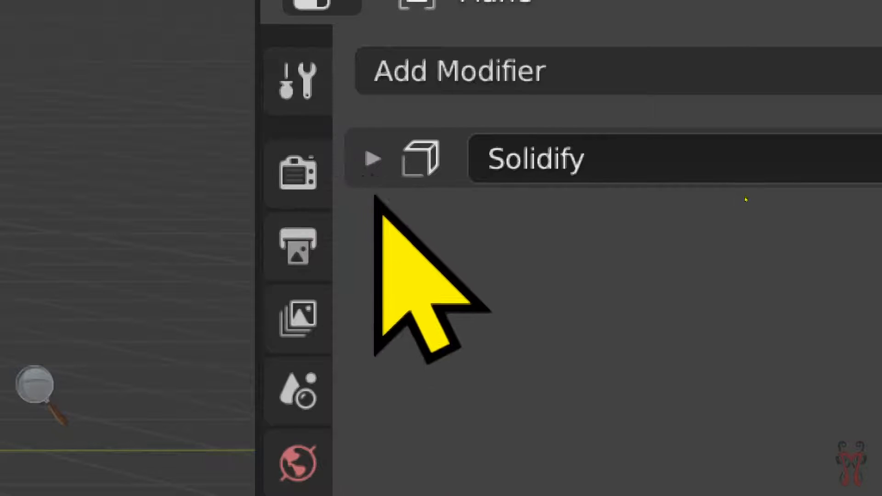
{"action": "key", "text": "super+Escape"}
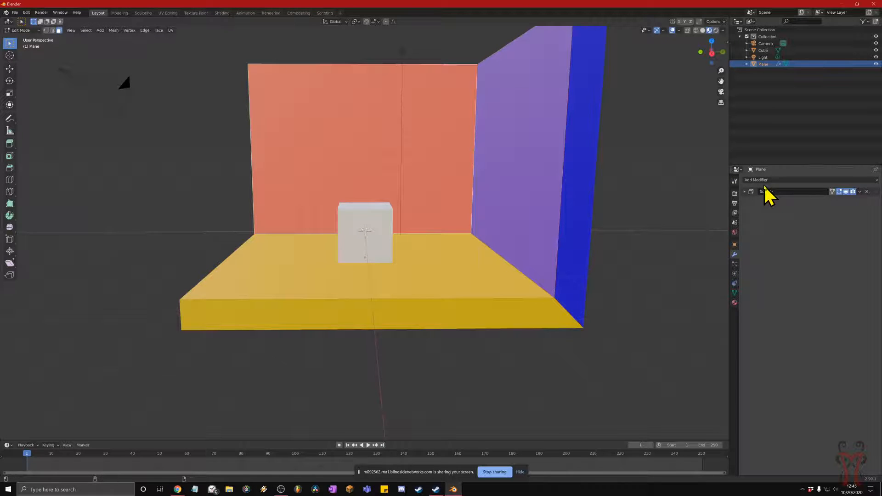
Add a Bevel modifier to the room plane after its Solidify modifier.
{"action": "key", "text": "super+plus"}
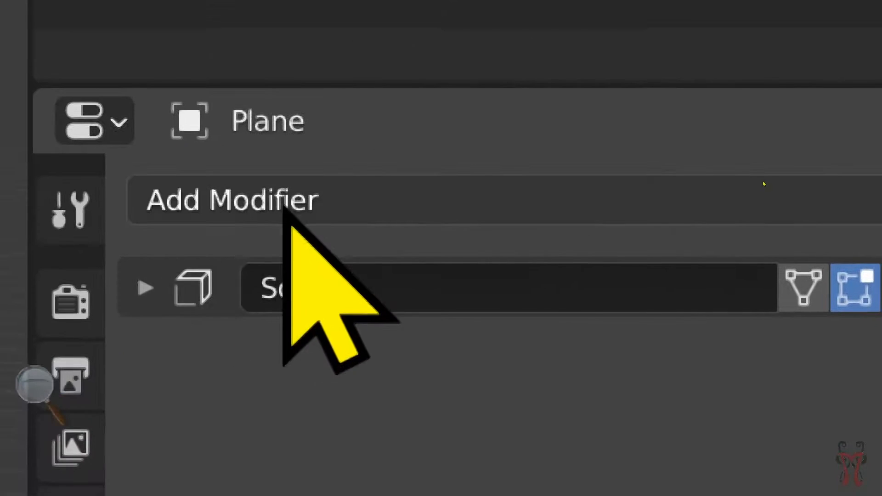
{"action": "left_click", "coordinate": [287, 206]}
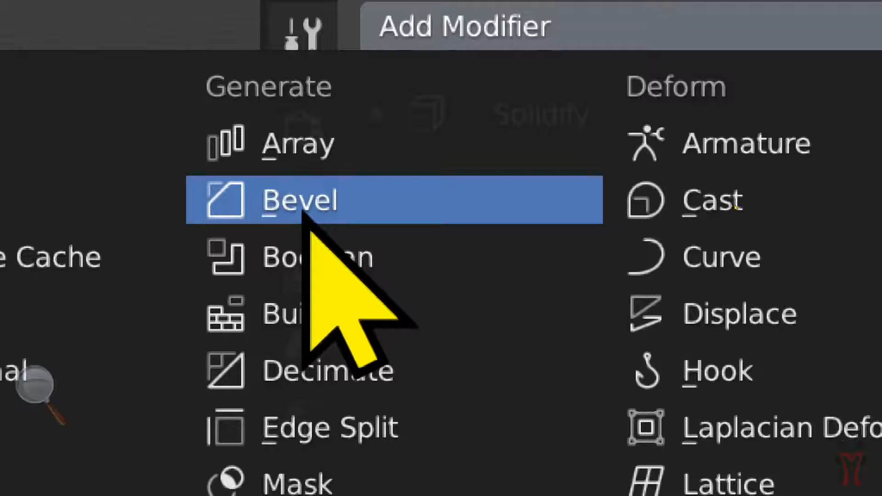
{"action": "key", "text": "super+Escape"}
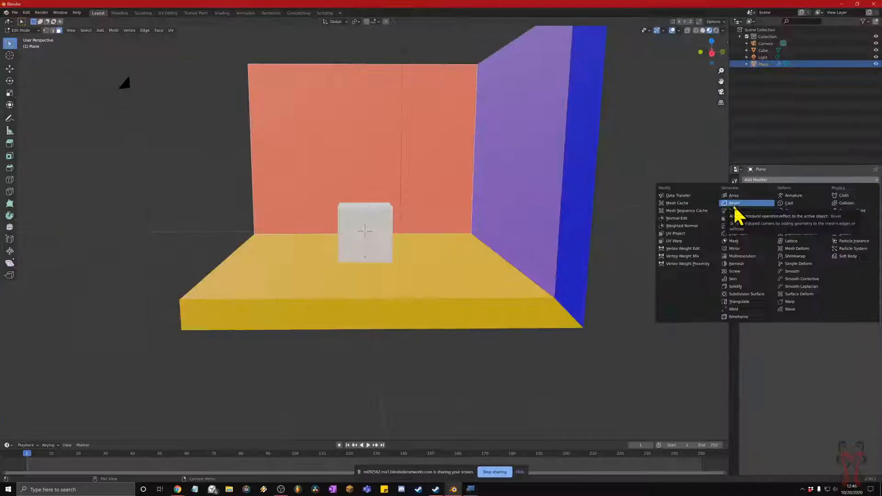
{"action": "left_click", "coordinate": [747, 206]}
Set the Bevel modifier's amount to 0.3 m with 2 segments.
{"action": "middle_click_drag", "start_coordinate": [622, 250], "coordinate": [396, 276]}
{"action": "middle_click_drag", "start_coordinate": [604, 84], "coordinate": [572, 124]}
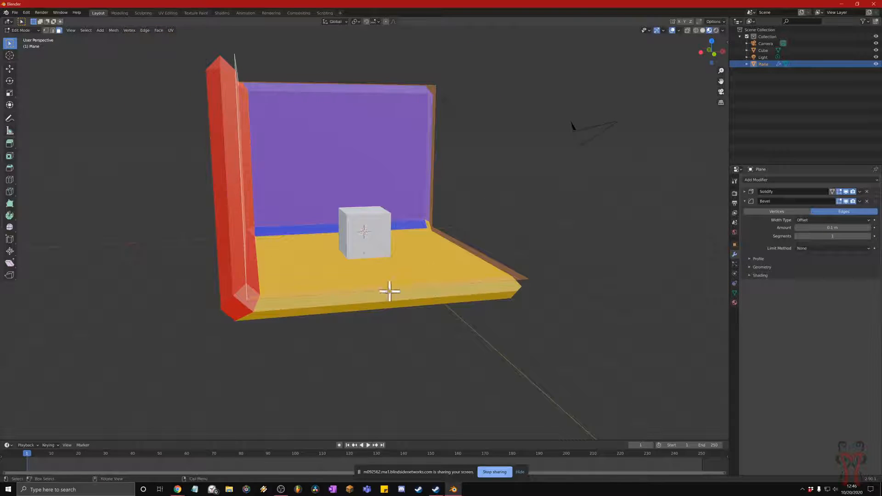
{"action": "middle_click_drag", "start_coordinate": [436, 273], "coordinate": [382, 288]}
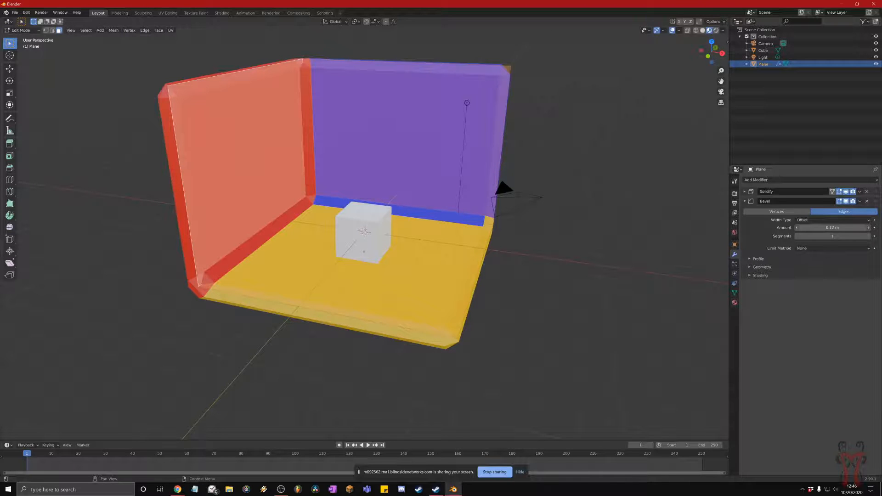
{"action": "left_click_drag", "start_coordinate": [832, 228], "coordinate": [781, 228]}
{"action": "left_click_drag", "start_coordinate": [832, 236], "coordinate": [850, 237]}
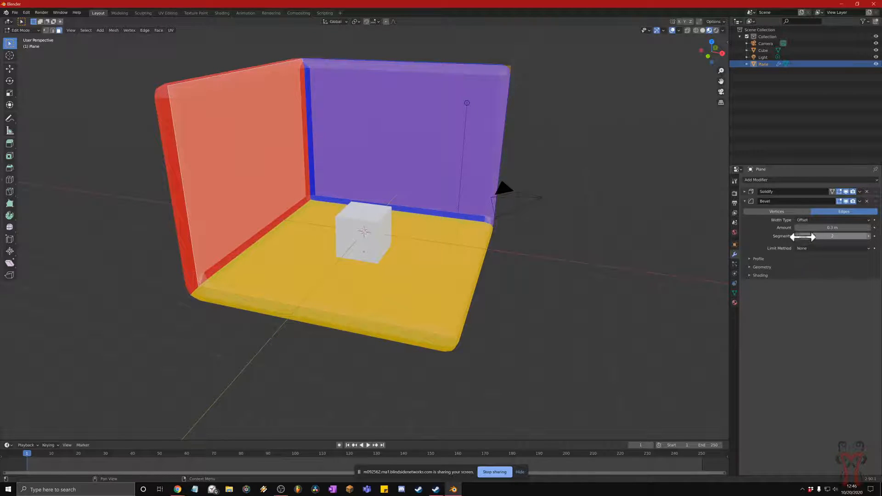
{"action": "left_click", "coordinate": [745, 192]}
{"action": "left_click", "coordinate": [746, 192]}
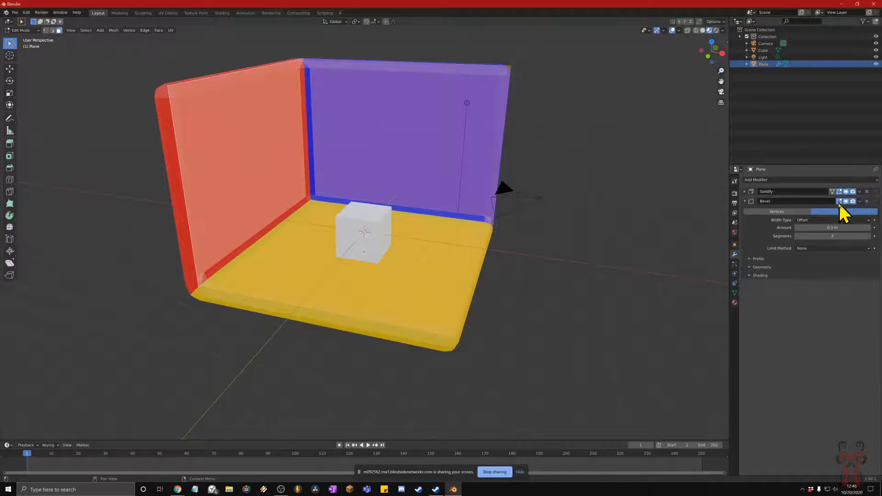
Collapse the Bevel modifier's settings and move it above Solidify in the modifier stack.
{"action": "key", "text": "super+plus"}
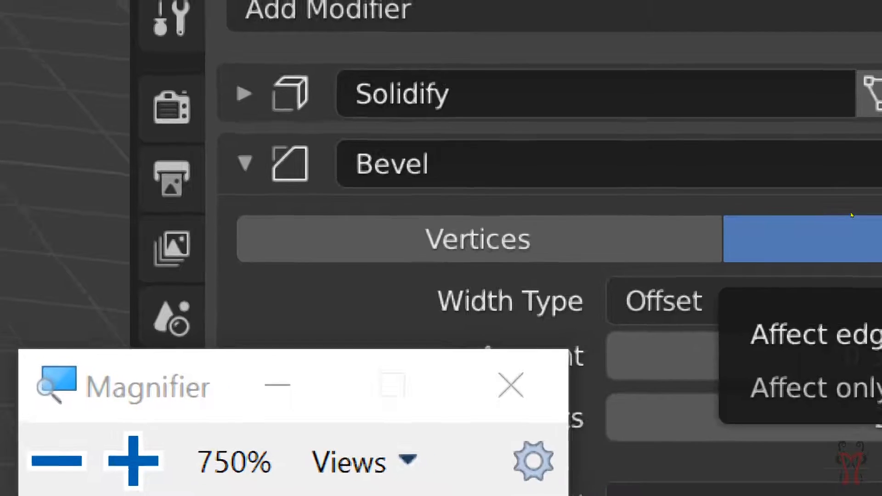
{"action": "key", "text": "super+minus"}
{"action": "key", "text": "super+minus"}
{"action": "key", "text": "super+minus"}
{"action": "key", "text": "super+minus"}
{"action": "key", "text": "super+minus"}
{"action": "key", "text": "super+minus"}
{"action": "key", "text": "super+minus"}
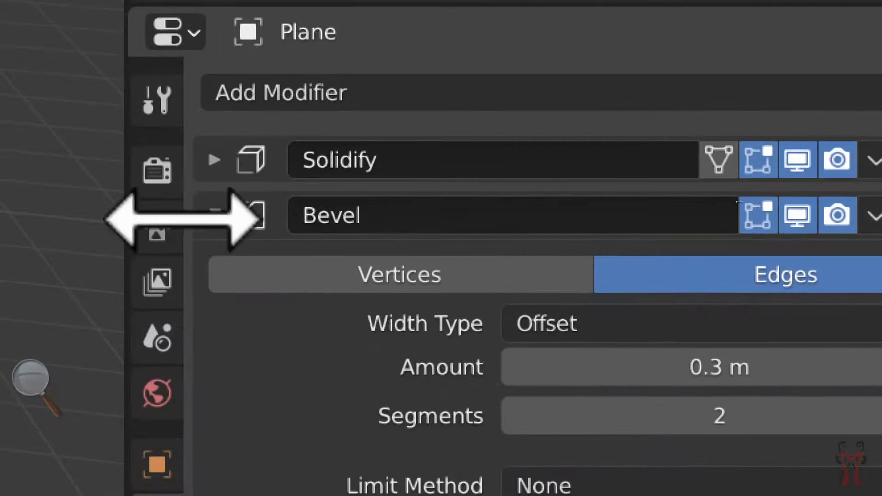
{"action": "left_click", "coordinate": [214, 215]}
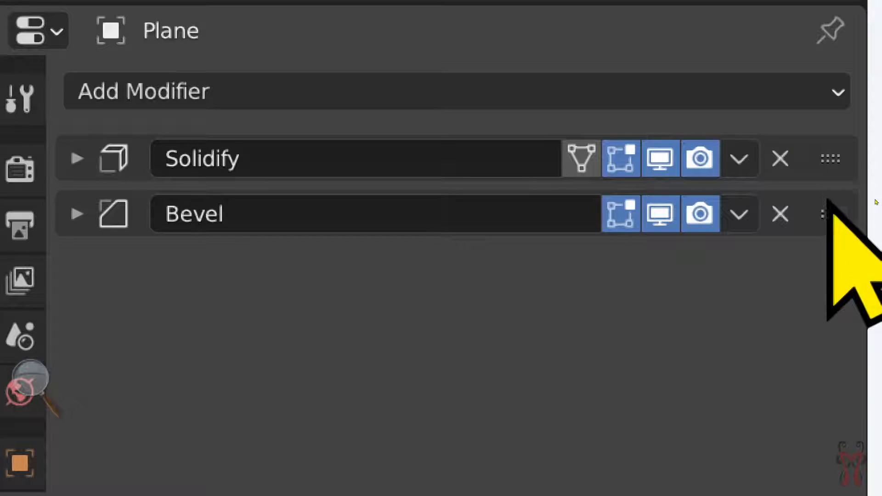
{"action": "left_click_drag", "start_coordinate": [824, 213], "coordinate": [834, 134]}
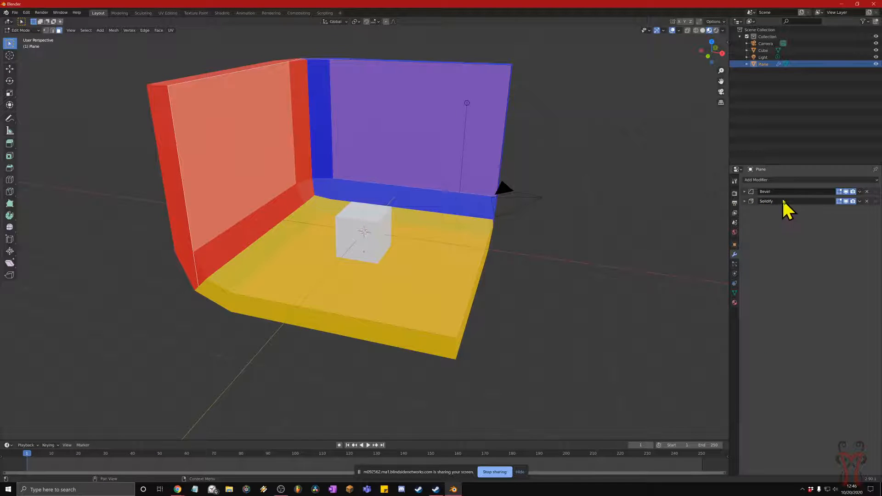
Increase the Bevel amount to 0.7 m and raise its segments to 64 for smoothly curved corners.
{"action": "left_click", "coordinate": [746, 191]}
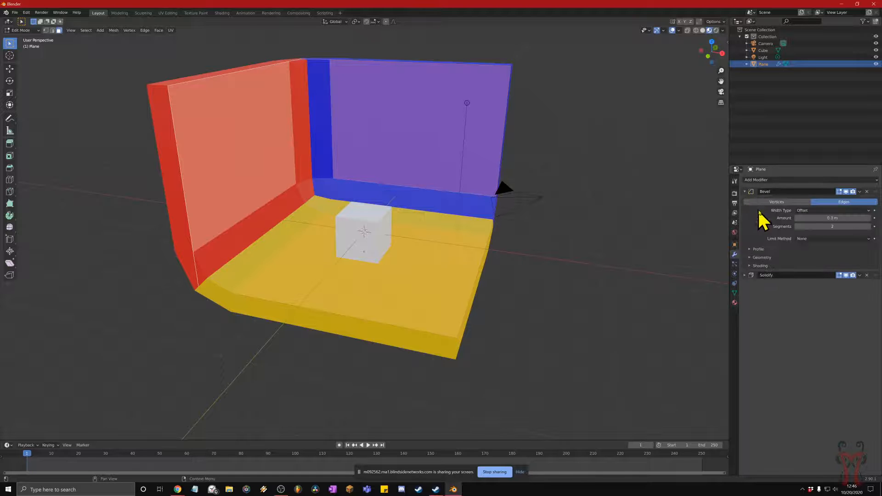
{"action": "mouse_move", "coordinate": [833, 217]}
{"action": "left_mouse_down"}
{"action": "mouse_move", "coordinate": [857, 218]}
{"action": "mouse_move", "coordinate": [848, 218]}
{"action": "left_mouse_up"}
{"action": "middle_click_drag", "start_coordinate": [617, 257], "coordinate": [482, 260]}
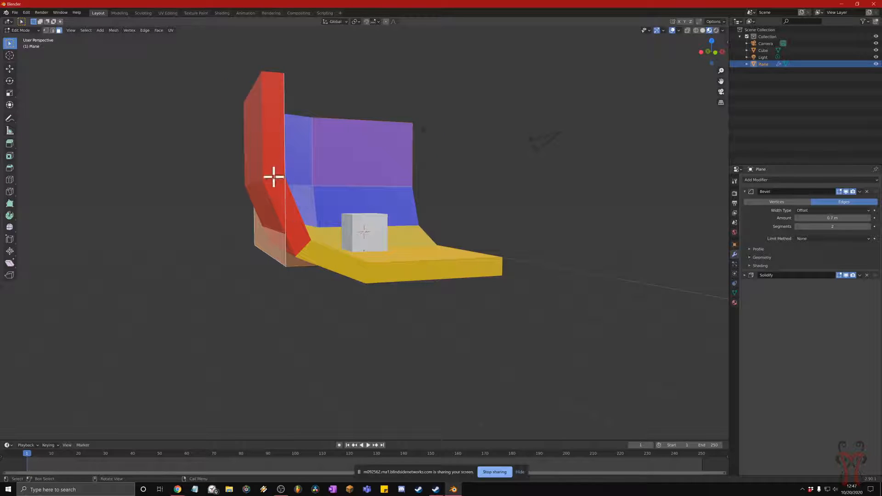
{"action": "middle_click_drag", "start_coordinate": [280, 155], "coordinate": [328, 206]}
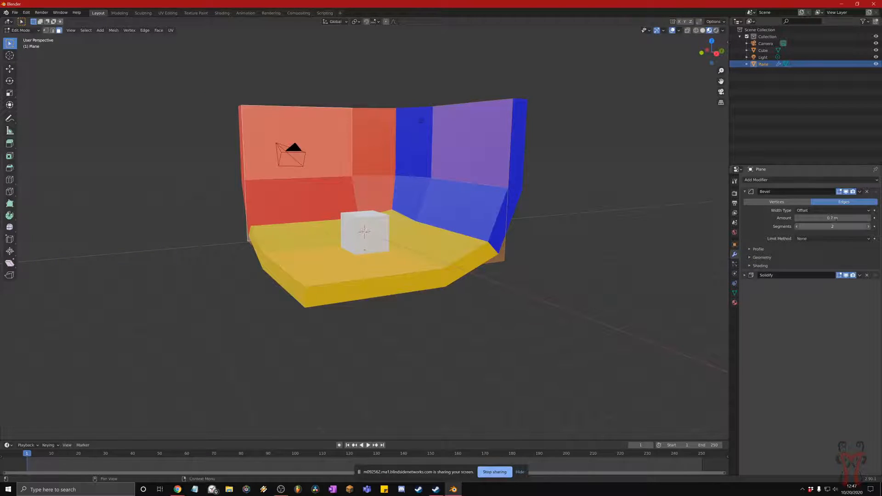
{"action": "left_click_drag", "start_coordinate": [834, 227], "coordinate": [848, 227]}
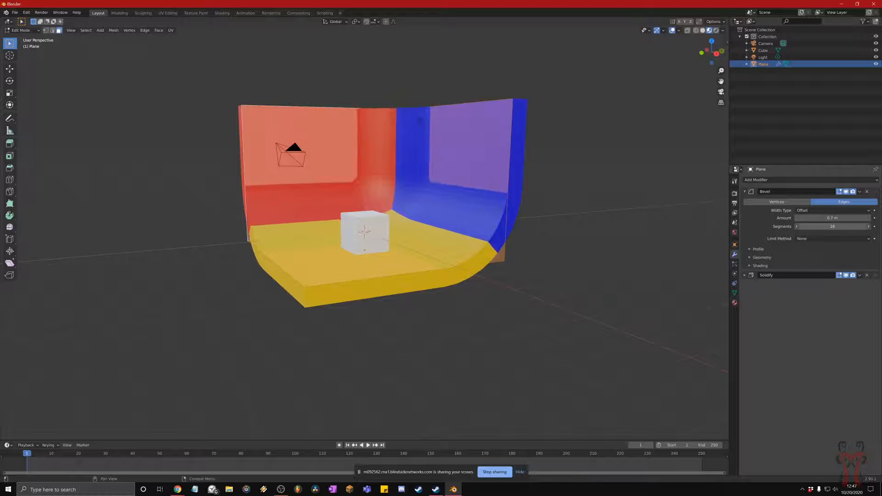
Inspect the curved corners and the thickness of the walls and floor from several angles, with the Bevel settings collapsed.
{"action": "middle_click_drag", "start_coordinate": [414, 242], "coordinate": [496, 238]}
{"action": "scroll", "coordinate": [415, 248], "scroll_direction": "up", "scroll_amount": 5}
{"action": "middle_click_drag", "start_coordinate": [416, 248], "coordinate": [256, 237]}
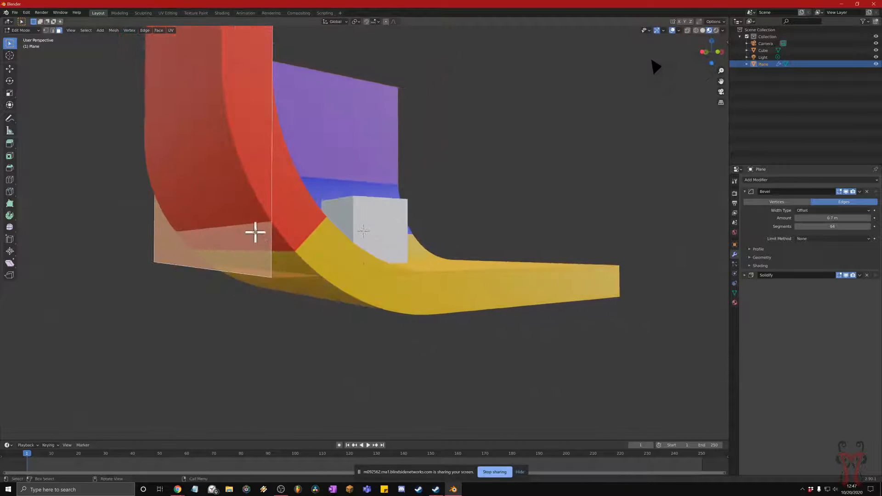
{"action": "mouse_move", "coordinate": [399, 278]}
{"action": "middle_mouse_down"}
{"action": "mouse_move", "coordinate": [307, 274]}
{"action": "mouse_move", "coordinate": [291, 294]}
{"action": "mouse_move", "coordinate": [326, 297]}
{"action": "mouse_move", "coordinate": [338, 287]}
{"action": "mouse_move", "coordinate": [447, 274]}
{"action": "mouse_move", "coordinate": [407, 270]}
{"action": "middle_mouse_up"}
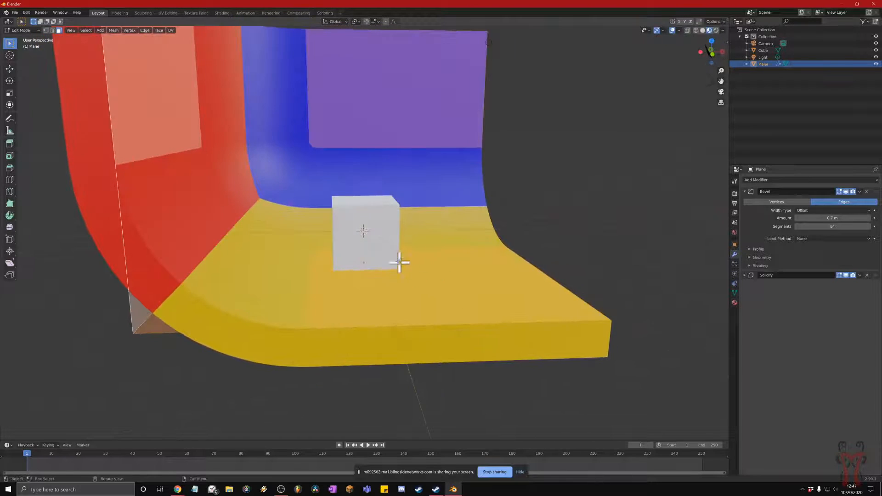
{"action": "middle_click_drag", "start_coordinate": [268, 232], "coordinate": [309, 228]}
{"action": "middle_click_drag", "start_coordinate": [216, 205], "coordinate": [206, 140]}
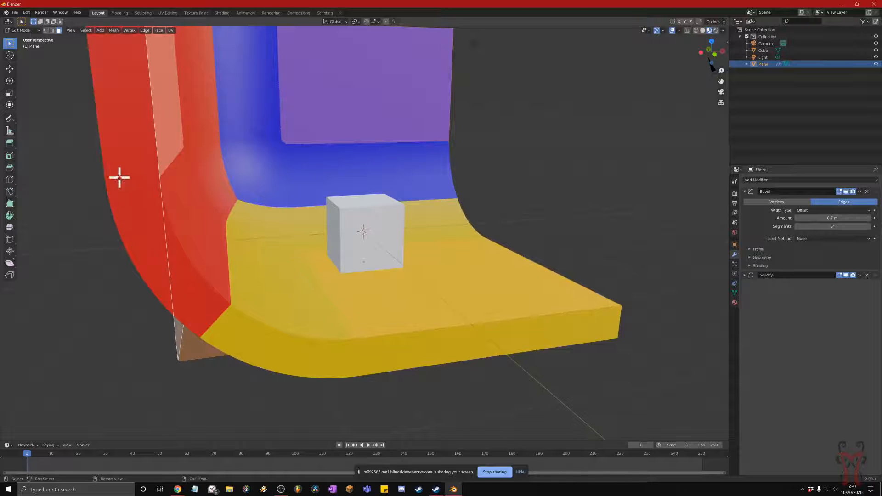
{"action": "middle_click_drag", "start_coordinate": [230, 319], "coordinate": [408, 285]}
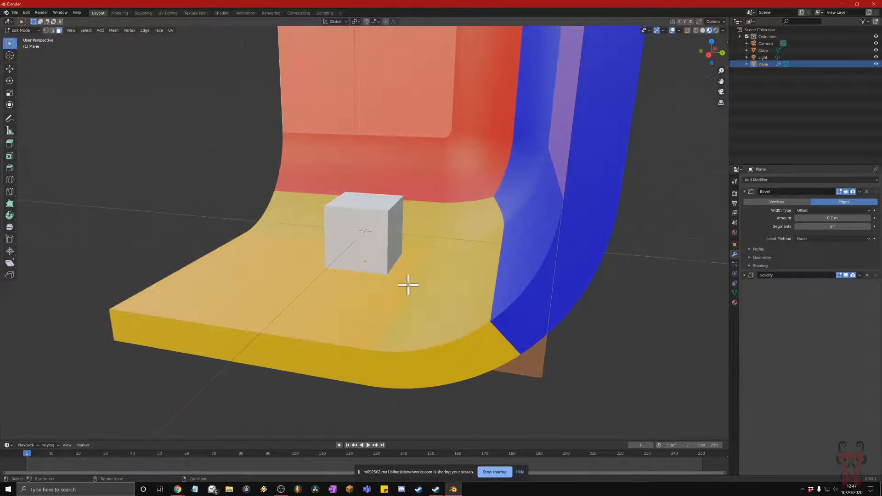
{"action": "middle_click_drag", "start_coordinate": [538, 241], "coordinate": [491, 287]}
{"action": "left_click", "coordinate": [746, 192]}
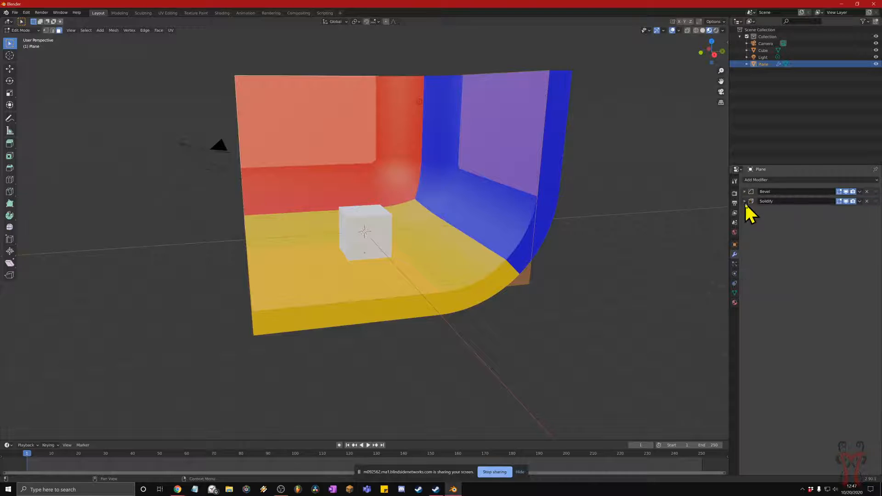
{"action": "middle_click_drag", "start_coordinate": [484, 211], "coordinate": [211, 213]}
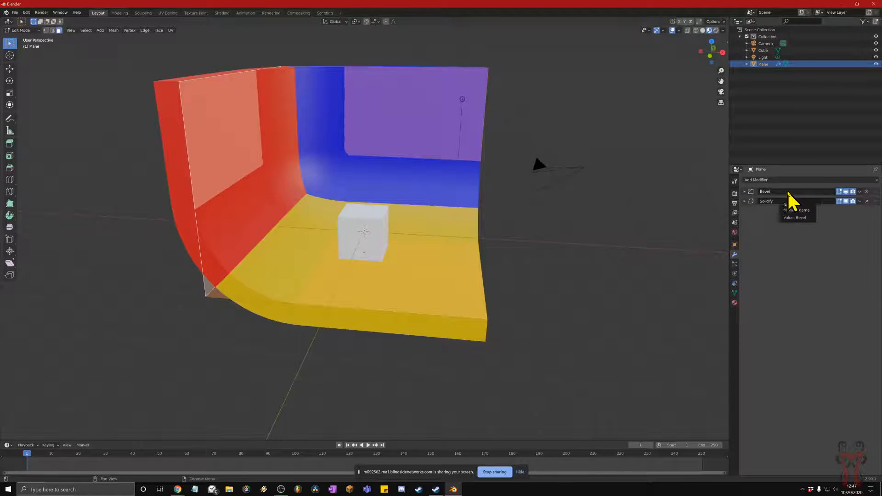
{"action": "middle_click_drag", "start_coordinate": [305, 246], "coordinate": [321, 240]}
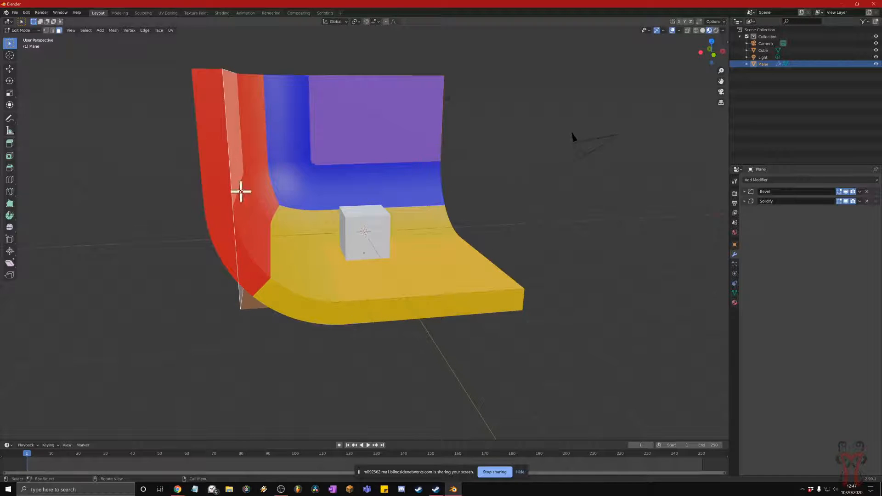
{"action": "middle_click_drag", "start_coordinate": [381, 321], "coordinate": [335, 326]}
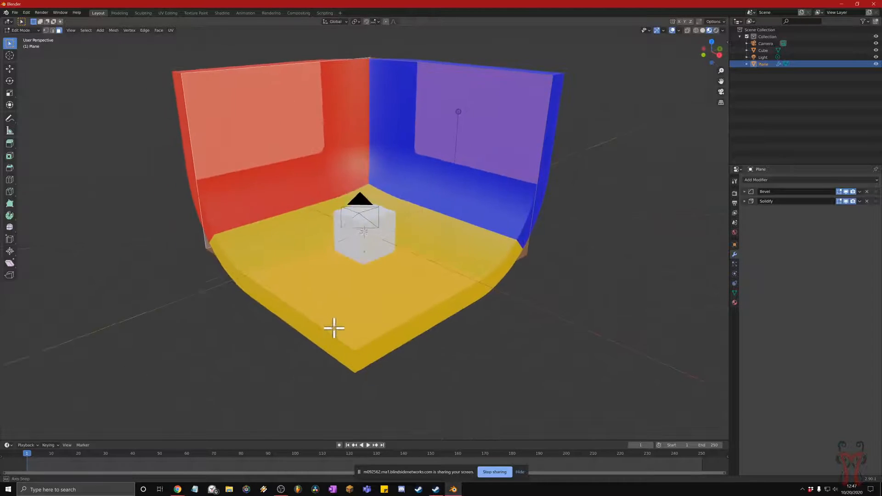
{"action": "middle_click_drag", "start_coordinate": [370, 303], "coordinate": [346, 314]}
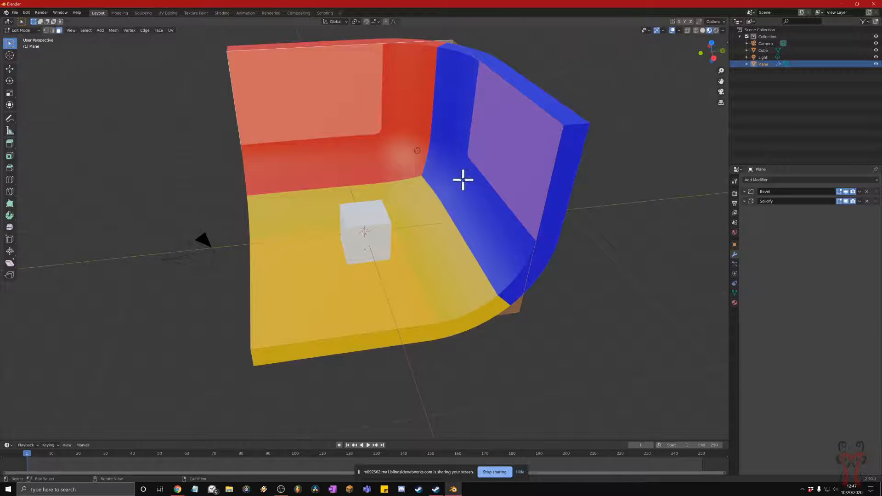
{"action": "middle_click_drag", "start_coordinate": [425, 240], "coordinate": [468, 221]}
{"action": "mouse_move", "coordinate": [301, 173]}
{"action": "middle_mouse_down"}
{"action": "mouse_move", "coordinate": [376, 171]}
{"action": "mouse_move", "coordinate": [295, 167]}
{"action": "middle_mouse_up"}
Select the red wall face and show the Back Left Wall material's settings.
{"action": "left_click", "coordinate": [295, 167]}
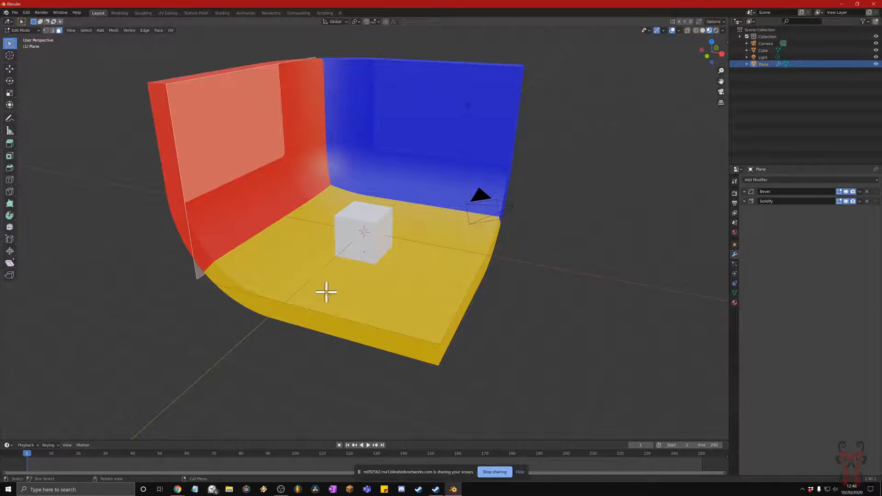
{"action": "left_click", "coordinate": [734, 302]}
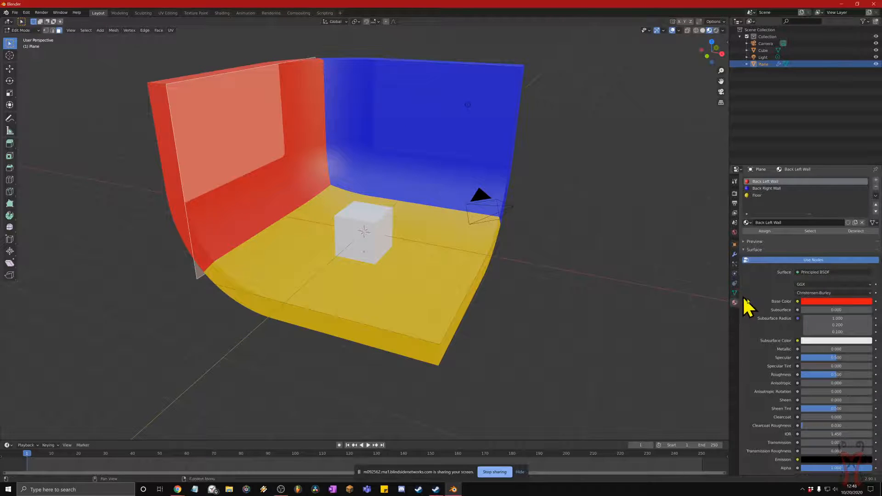
{"action": "middle_click_drag", "start_coordinate": [648, 305], "coordinate": [627, 298]}
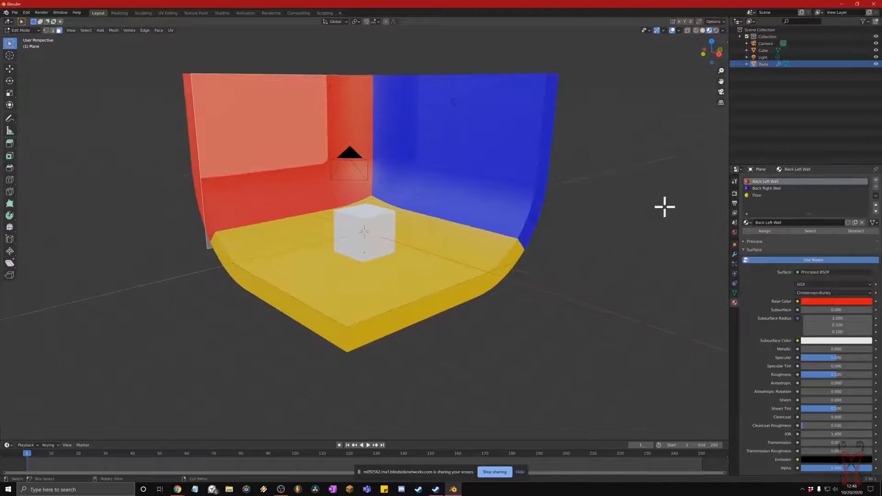
Switch the viewport to rendered shading and examine the light and shadows on the walls, floor and cube.
{"action": "left_click", "coordinate": [716, 30]}
{"action": "middle_click_drag", "start_coordinate": [592, 130], "coordinate": [628, 134]}
{"action": "scroll", "coordinate": [473, 150], "scroll_direction": "up", "scroll_amount": 2}
{"action": "mouse_move", "coordinate": [437, 168]}
{"action": "middle_mouse_down"}
{"action": "mouse_move", "coordinate": [455, 157]}
{"action": "mouse_move", "coordinate": [426, 162]}
{"action": "mouse_move", "coordinate": [439, 158]}
{"action": "mouse_move", "coordinate": [433, 163]}
{"action": "middle_mouse_up"}
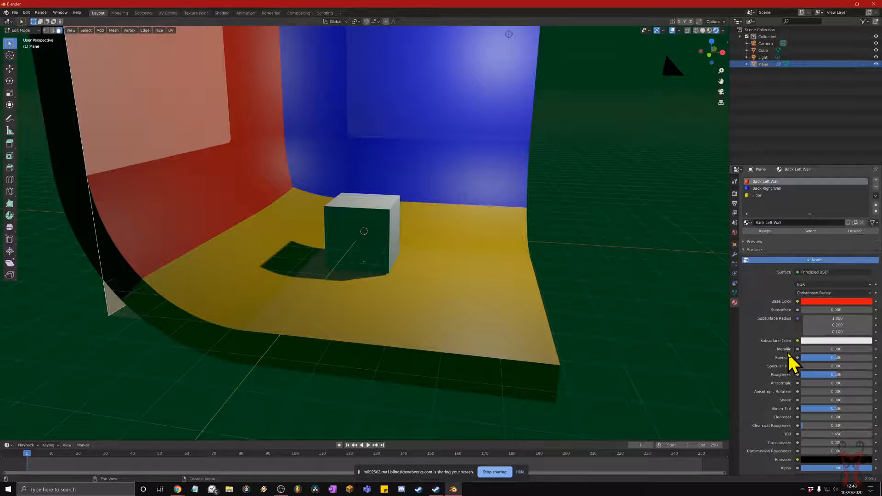
{"action": "key", "text": "super+plus"}
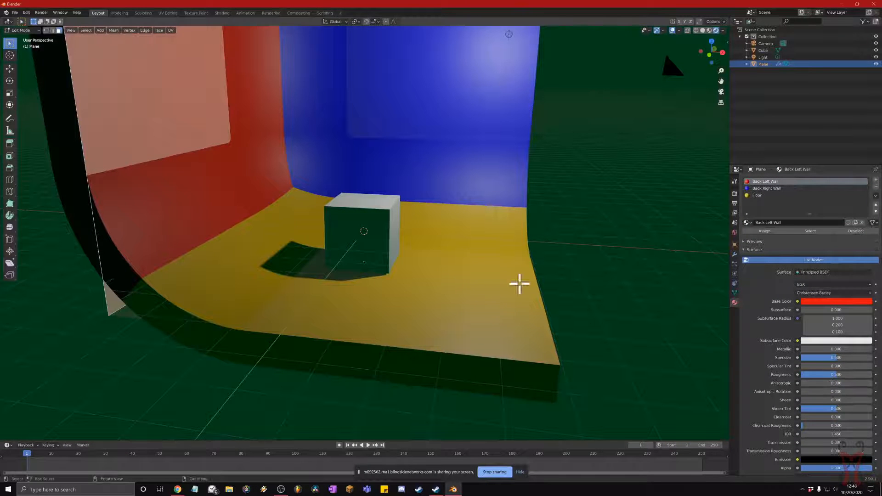
{"action": "middle_click_drag", "start_coordinate": [510, 238], "coordinate": [470, 244]}
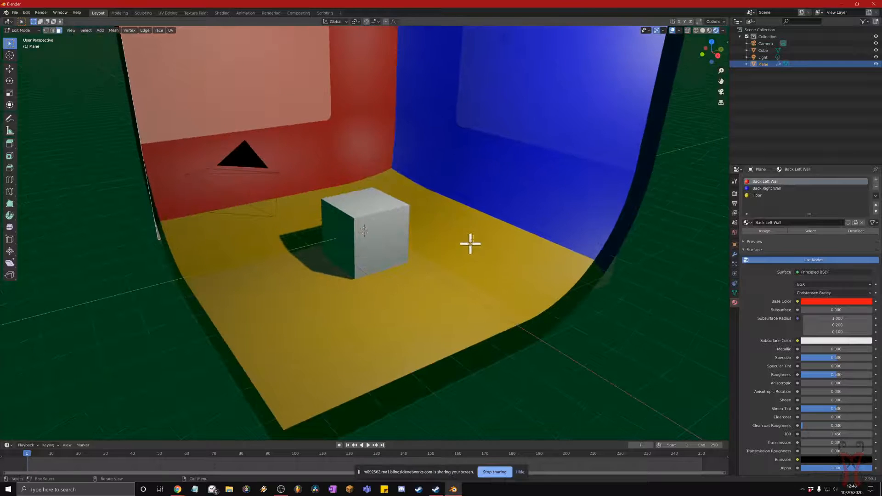
Select the blue wall face and lower the Back Right Wall material's roughness to about 0.1.
{"action": "left_click", "coordinate": [502, 162]}
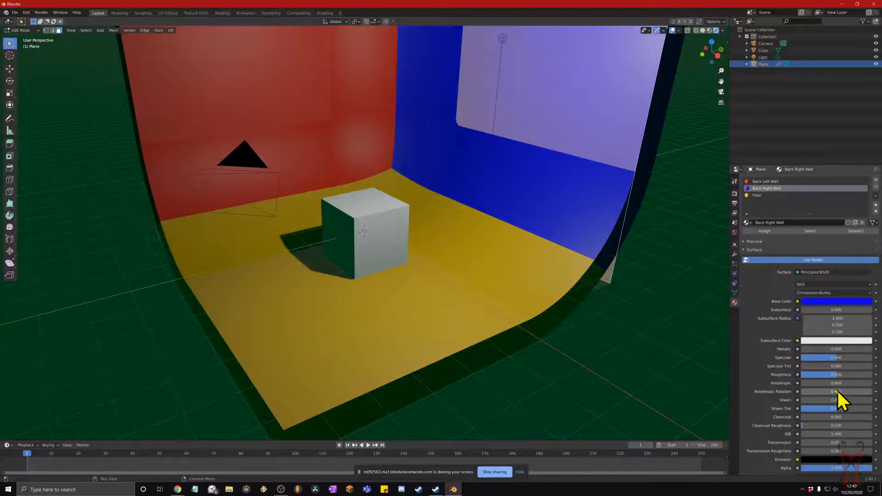
{"action": "left_click_drag", "start_coordinate": [836, 375], "coordinate": [811, 375]}
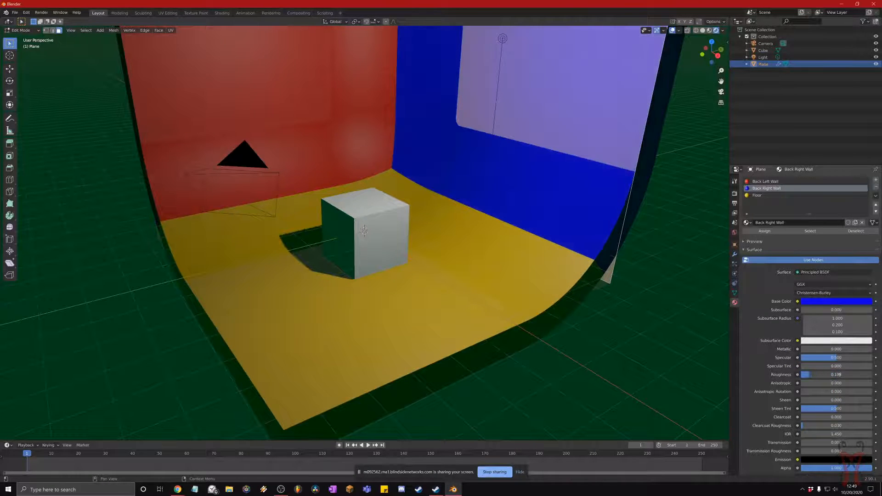
Select the red wall face and raise the Back Left Wall material's roughness to 1.0.
{"action": "middle_click_drag", "start_coordinate": [470, 315], "coordinate": [478, 297]}
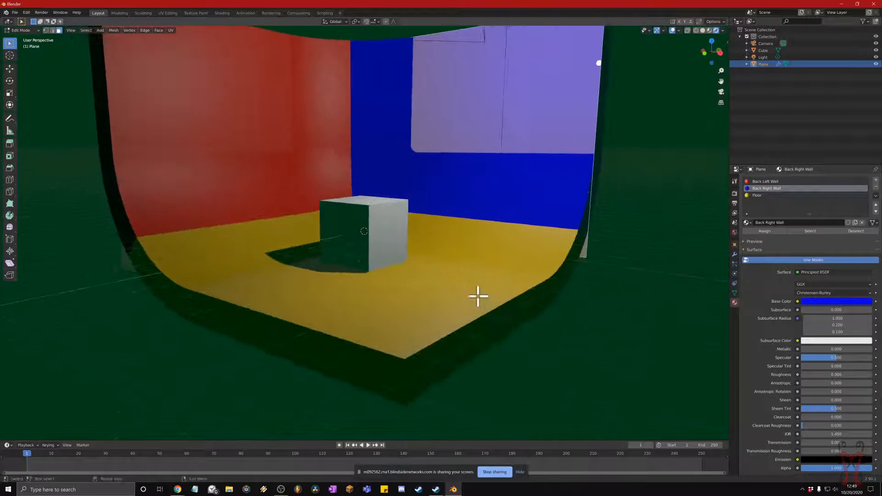
{"action": "left_click", "coordinate": [262, 156]}
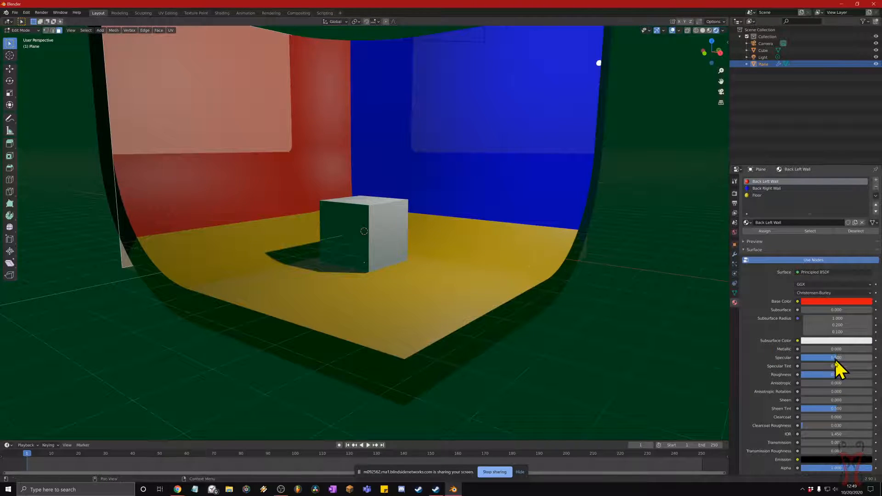
{"action": "left_click_drag", "start_coordinate": [836, 374], "coordinate": [872, 375]}
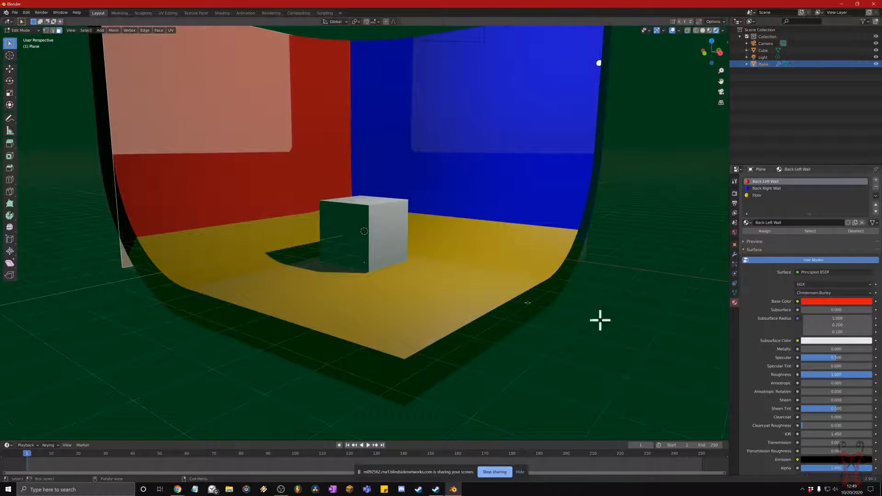
{"action": "middle_click_drag", "start_coordinate": [503, 297], "coordinate": [415, 243]}
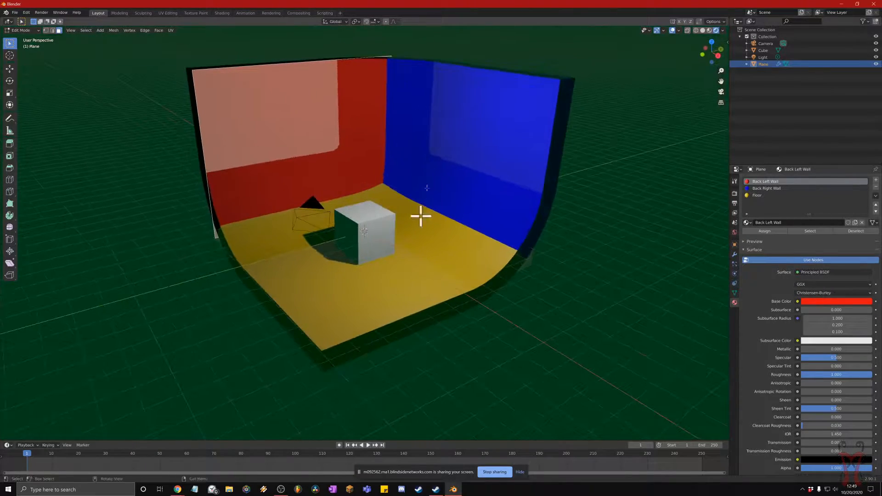
Select the blue wall face and examine the light's reflections on it from a low side angle.
{"action": "middle_click_drag", "start_coordinate": [437, 135], "coordinate": [473, 124]}
{"action": "scroll", "coordinate": [405, 133], "scroll_direction": "up", "scroll_amount": 4}
{"action": "left_click", "coordinate": [473, 124]}
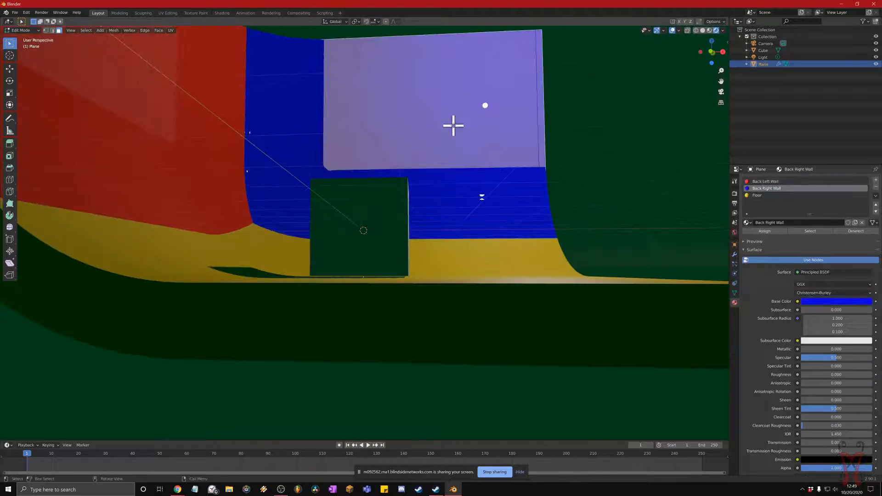
{"action": "scroll", "coordinate": [498, 168], "scroll_direction": "down", "scroll_amount": 1}
{"action": "mouse_move", "coordinate": [462, 173]}
{"action": "middle_mouse_down"}
{"action": "mouse_move", "coordinate": [475, 184]}
{"action": "mouse_move", "coordinate": [459, 173]}
{"action": "mouse_move", "coordinate": [456, 156]}
{"action": "middle_mouse_up"}
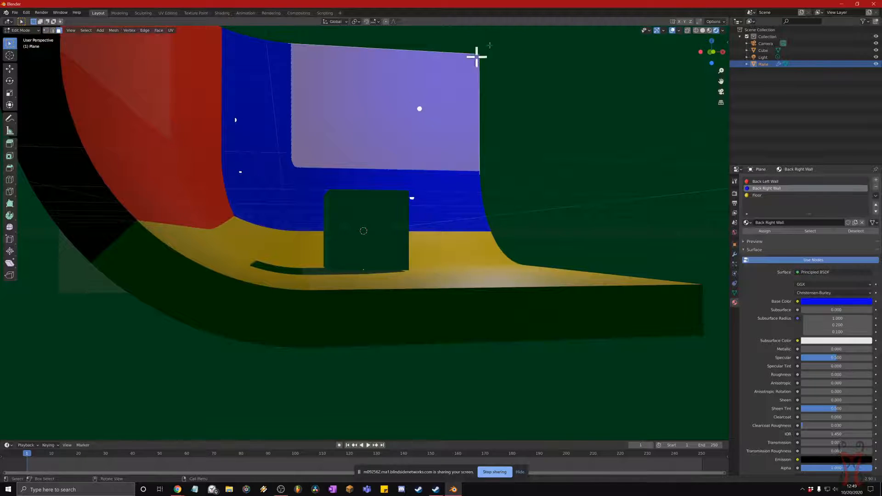
{"action": "mouse_move", "coordinate": [480, 54]}
{"action": "middle_mouse_down"}
{"action": "mouse_move", "coordinate": [490, 37]}
{"action": "mouse_move", "coordinate": [464, 57]}
{"action": "middle_mouse_up"}
{"action": "middle_click_drag", "start_coordinate": [504, 30], "coordinate": [486, 42]}
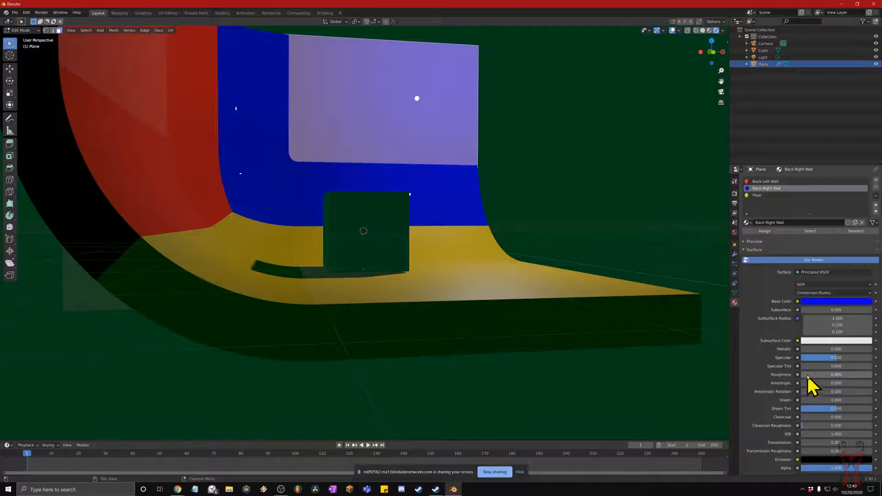
Raise the Back Right Wall material's roughness in stages to nearly 0.5 to compare how the highlights spread.
{"action": "left_click_drag", "start_coordinate": [805, 376], "coordinate": [845, 376]}
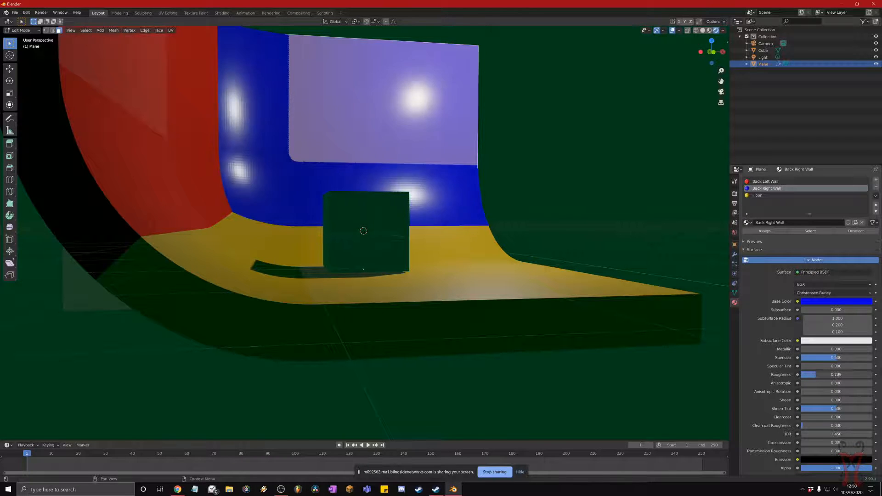
{"action": "left_click_drag", "start_coordinate": [845, 376], "coordinate": [841, 376]}
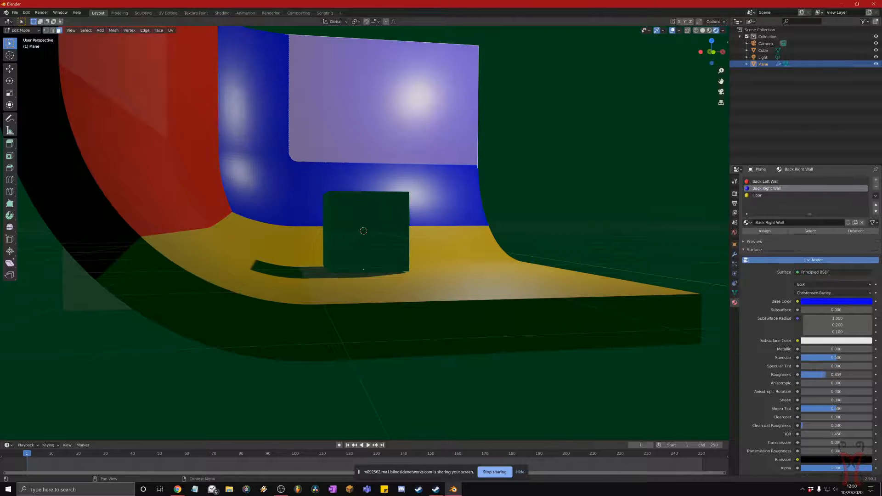
{"action": "mouse_move", "coordinate": [846, 376]}
{"action": "left_mouse_down"}
{"action": "mouse_move", "coordinate": [809, 376]}
{"action": "mouse_move", "coordinate": [828, 376]}
{"action": "left_mouse_up"}
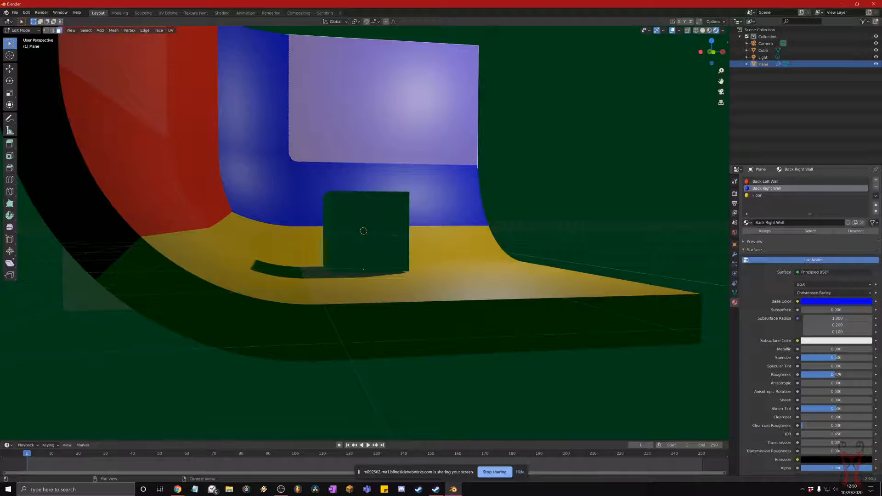
{"action": "mouse_move", "coordinate": [831, 376]}
{"action": "left_mouse_down"}
{"action": "mouse_move", "coordinate": [819, 374]}
{"action": "mouse_move", "coordinate": [830, 374]}
{"action": "left_mouse_up"}
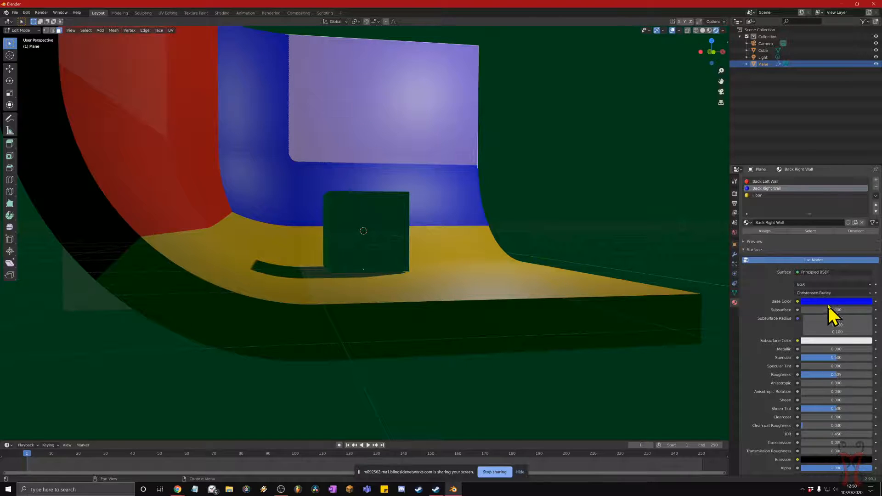
Lower the Back Right Wall material's roughness to 0.36 and try its specular at 0 and at 1.0.
{"action": "left_click_drag", "start_coordinate": [835, 375], "coordinate": [802, 358]}
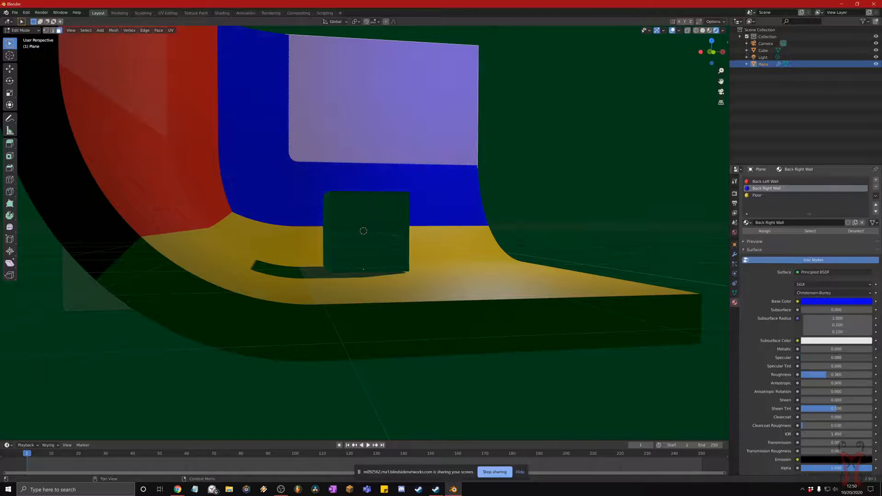
{"action": "middle_click_drag", "start_coordinate": [448, 237], "coordinate": [430, 244]}
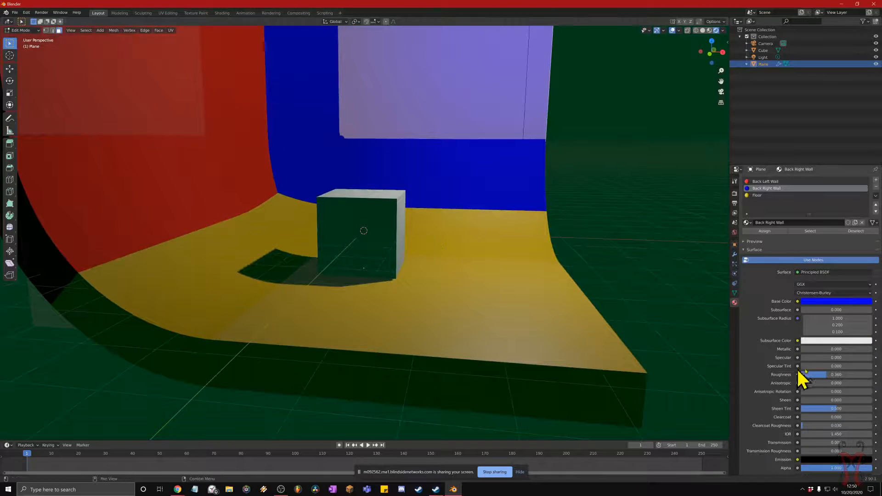
{"action": "left_click_drag", "start_coordinate": [804, 357], "coordinate": [865, 357]}
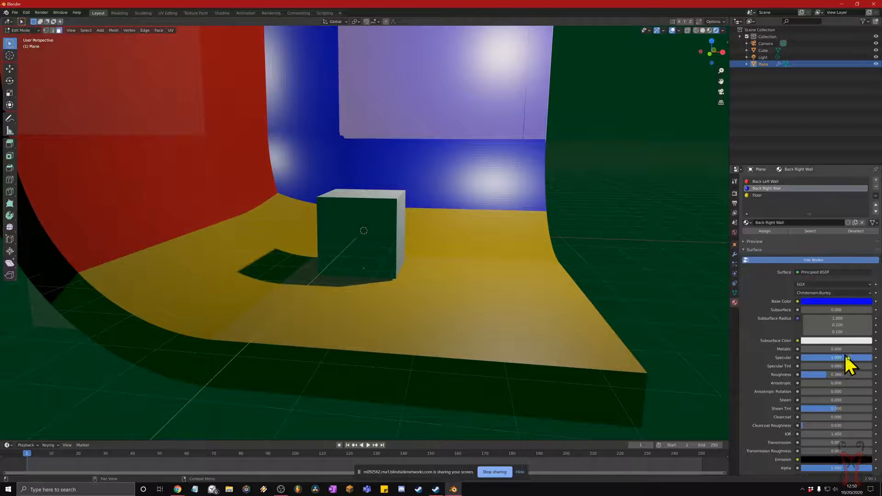
{"action": "scroll", "coordinate": [467, 213], "scroll_direction": "down", "scroll_amount": 5}
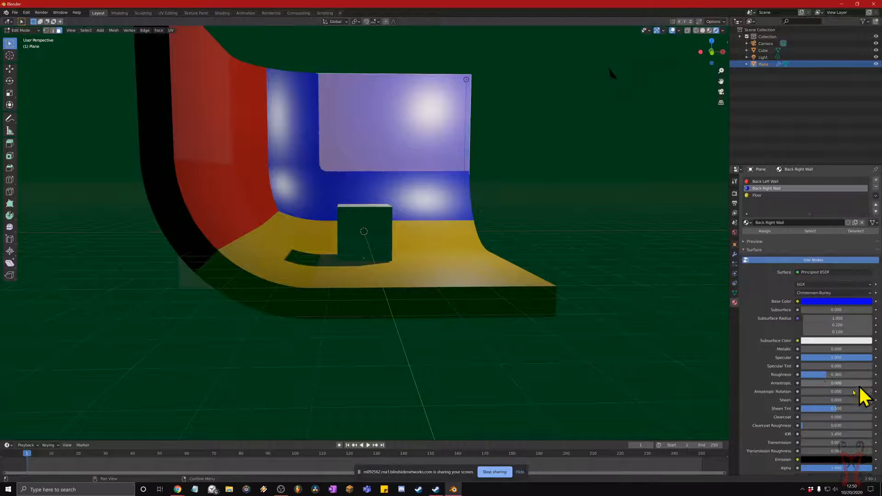
Adjust the Back Right Wall material's specular to about 0.41 and its roughness to about 0.66, checking the wall from several angles.
{"action": "mouse_move", "coordinate": [827, 375]}
{"action": "left_mouse_down"}
{"action": "mouse_move", "coordinate": [805, 375]}
{"action": "mouse_move", "coordinate": [816, 374]}
{"action": "left_mouse_up"}
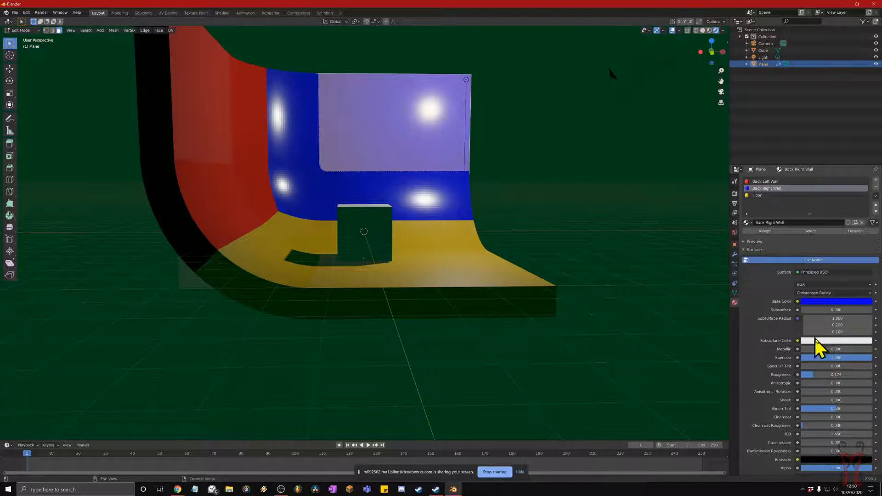
{"action": "left_click_drag", "start_coordinate": [867, 357], "coordinate": [825, 358]}
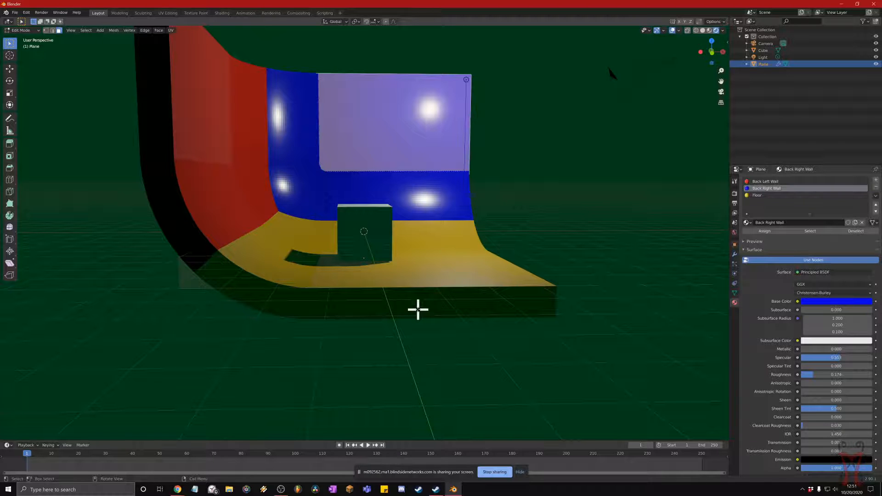
{"action": "mouse_move", "coordinate": [429, 249]}
{"action": "middle_mouse_down"}
{"action": "mouse_move", "coordinate": [416, 238]}
{"action": "mouse_move", "coordinate": [449, 248]}
{"action": "mouse_move", "coordinate": [419, 252]}
{"action": "mouse_move", "coordinate": [445, 239]}
{"action": "mouse_move", "coordinate": [460, 248]}
{"action": "mouse_move", "coordinate": [475, 242]}
{"action": "mouse_move", "coordinate": [475, 231]}
{"action": "mouse_move", "coordinate": [424, 225]}
{"action": "mouse_move", "coordinate": [483, 236]}
{"action": "mouse_move", "coordinate": [420, 247]}
{"action": "mouse_move", "coordinate": [435, 247]}
{"action": "middle_mouse_up"}
{"action": "mouse_move", "coordinate": [843, 358]}
{"action": "left_mouse_down"}
{"action": "mouse_move", "coordinate": [827, 361]}
{"action": "mouse_move", "coordinate": [845, 375]}
{"action": "left_mouse_up"}
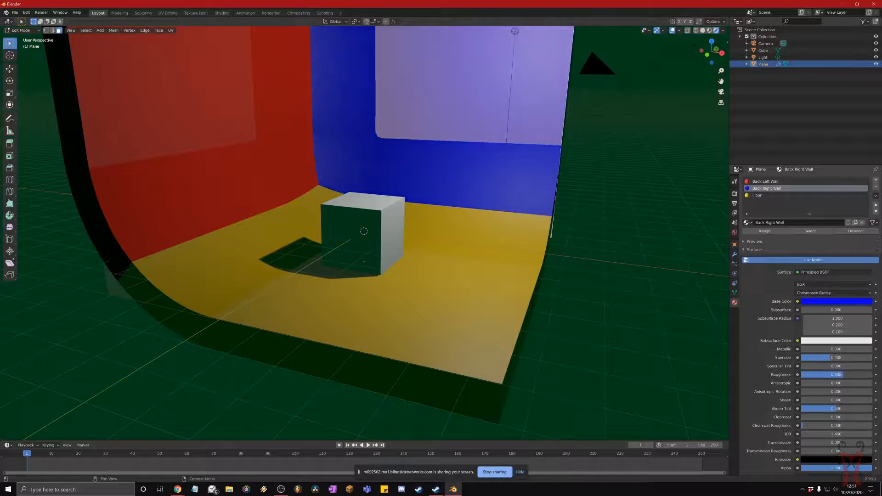
{"action": "middle_click_drag", "start_coordinate": [589, 284], "coordinate": [546, 303]}
{"action": "scroll", "coordinate": [537, 303], "scroll_direction": "up", "scroll_amount": 5}
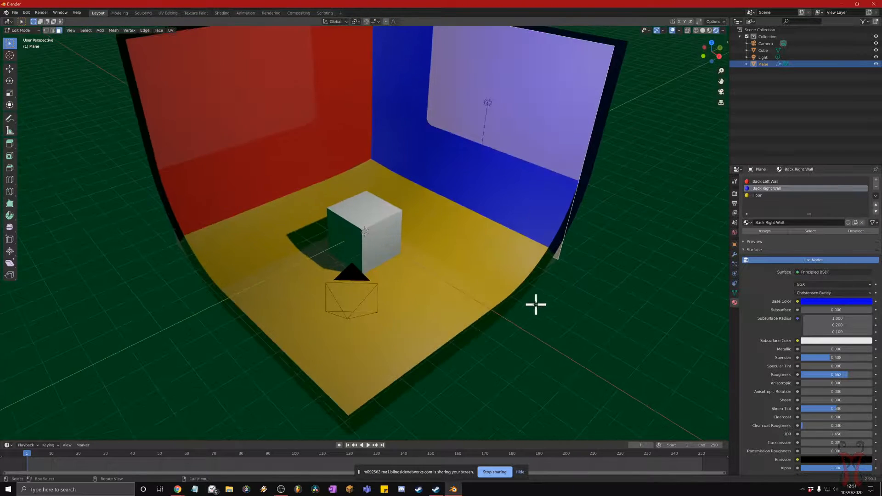
{"action": "scroll", "coordinate": [529, 307], "scroll_direction": "down", "scroll_amount": 4}
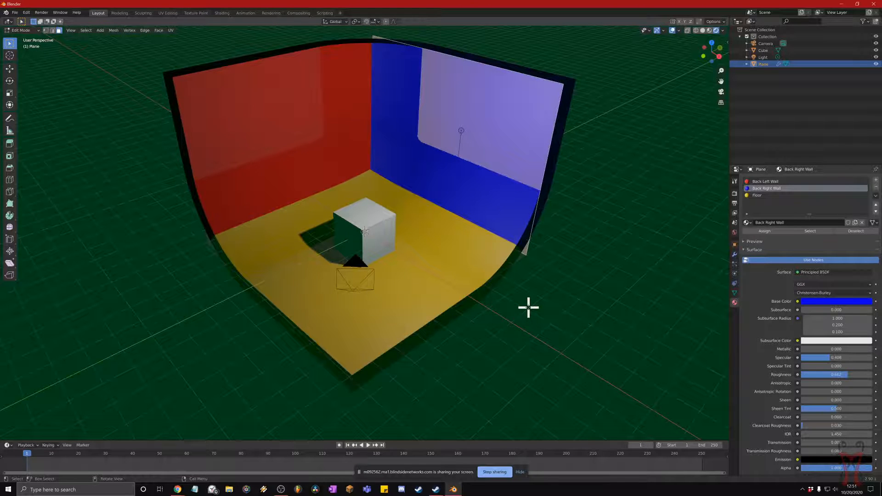
{"action": "middle_click_drag", "start_coordinate": [551, 240], "coordinate": [533, 227]}
{"action": "middle_click_drag", "start_coordinate": [447, 235], "coordinate": [428, 230]}
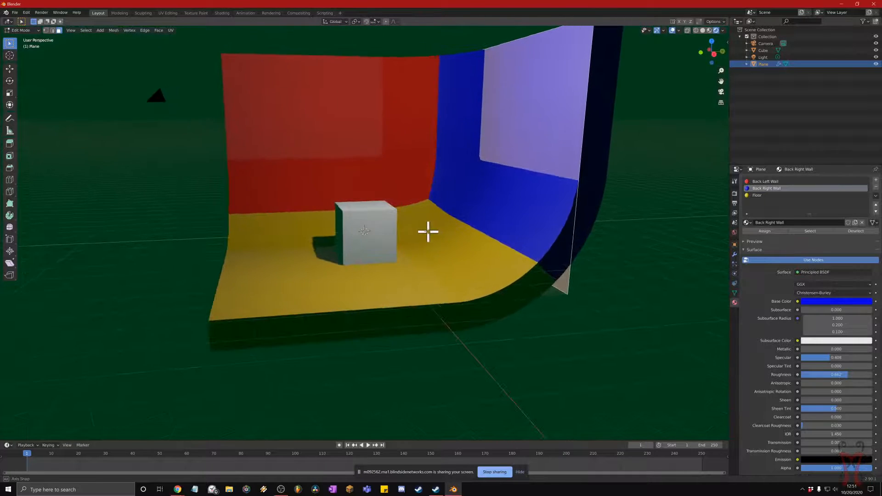
Deselect the blue wall face and return the room mesh to Object Mode.
{"action": "left_click", "coordinate": [155, 104]}
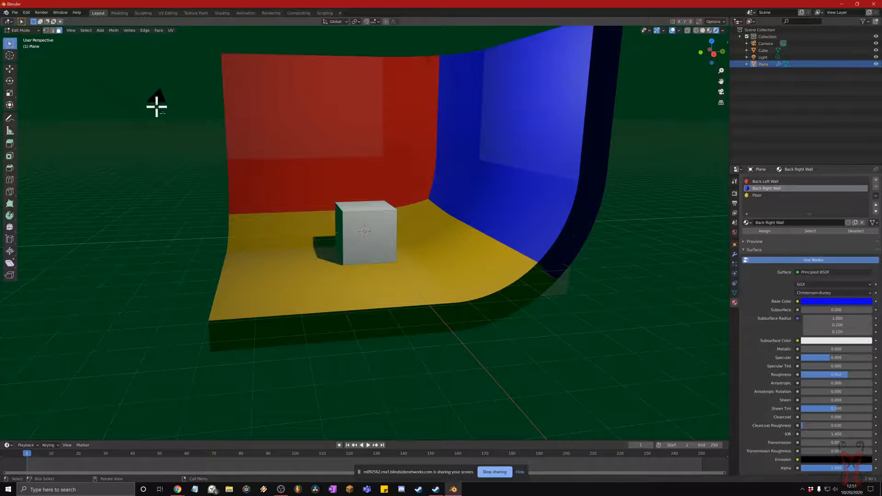
{"action": "left_click_drag", "start_coordinate": [84, 67], "coordinate": [231, 191]}
{"action": "left_click", "coordinate": [169, 143]}
{"action": "middle_click_drag", "start_coordinate": [245, 179], "coordinate": [474, 204]}
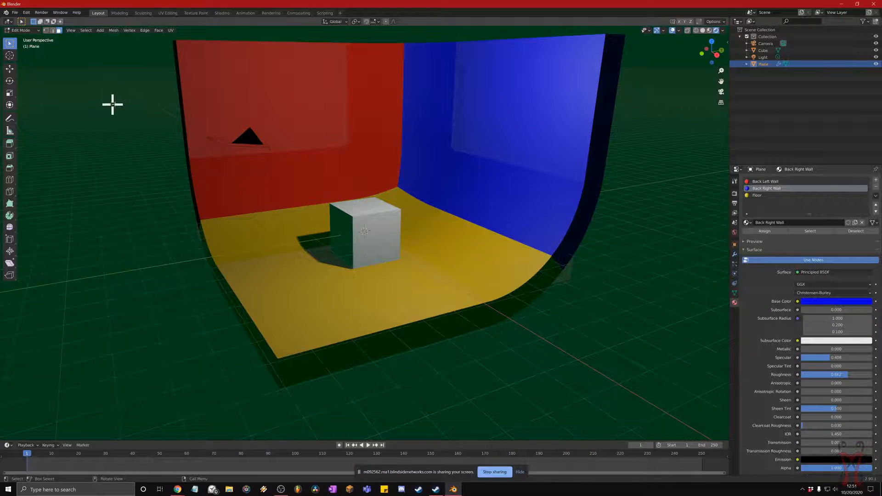
{"action": "key", "text": "Tab"}
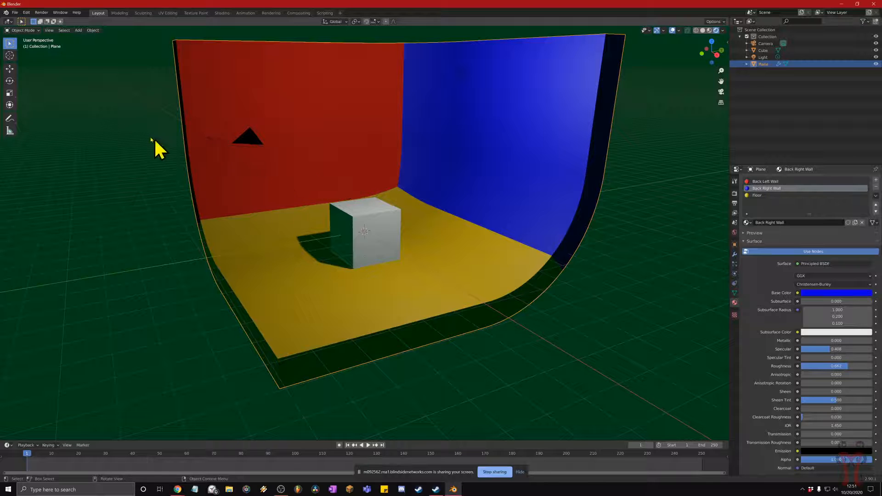
Select the point light above the room and show its light settings.
{"action": "middle_click_drag", "start_coordinate": [280, 175], "coordinate": [258, 173]}
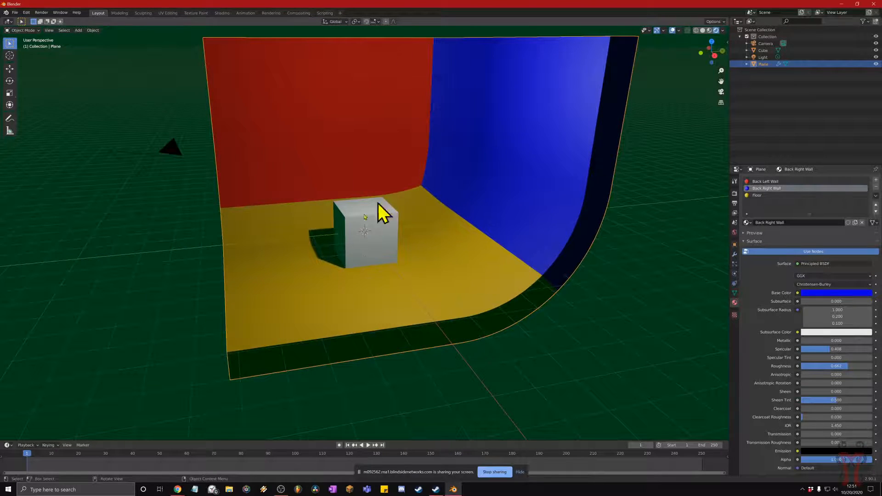
{"action": "middle_click_drag", "start_coordinate": [312, 254], "coordinate": [399, 202]}
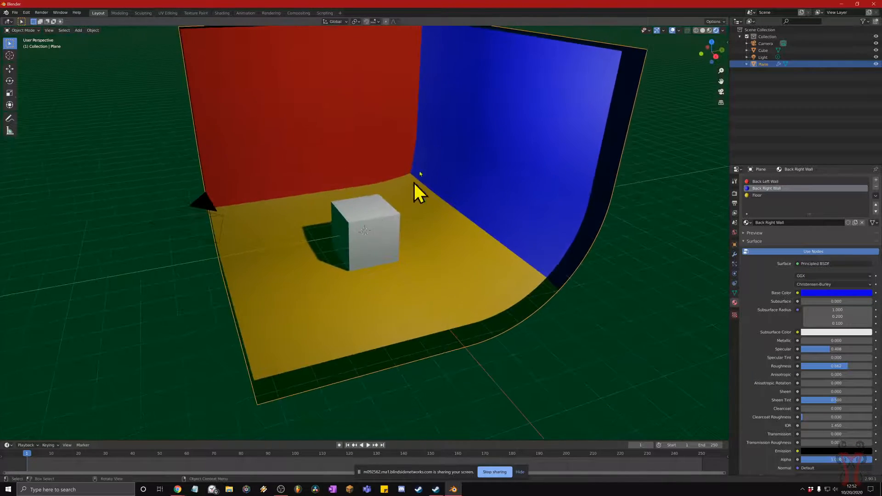
{"action": "middle_click_drag", "start_coordinate": [445, 142], "coordinate": [492, 79]}
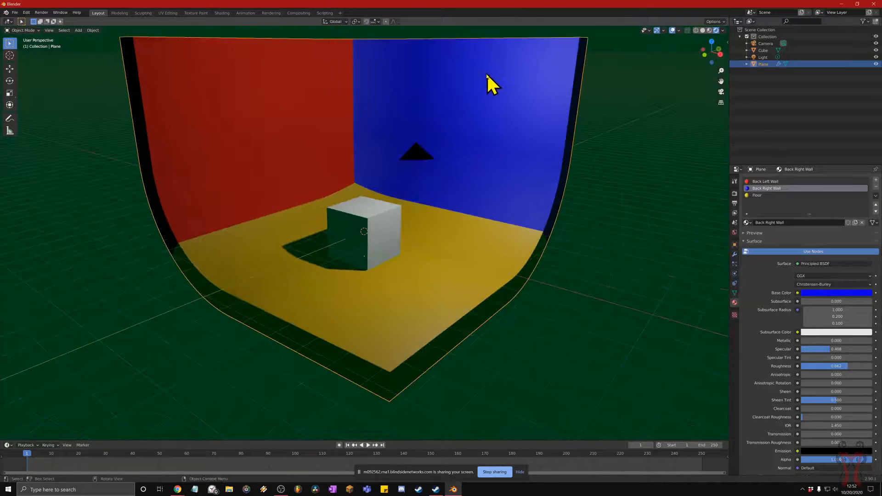
{"action": "left_click", "coordinate": [486, 74]}
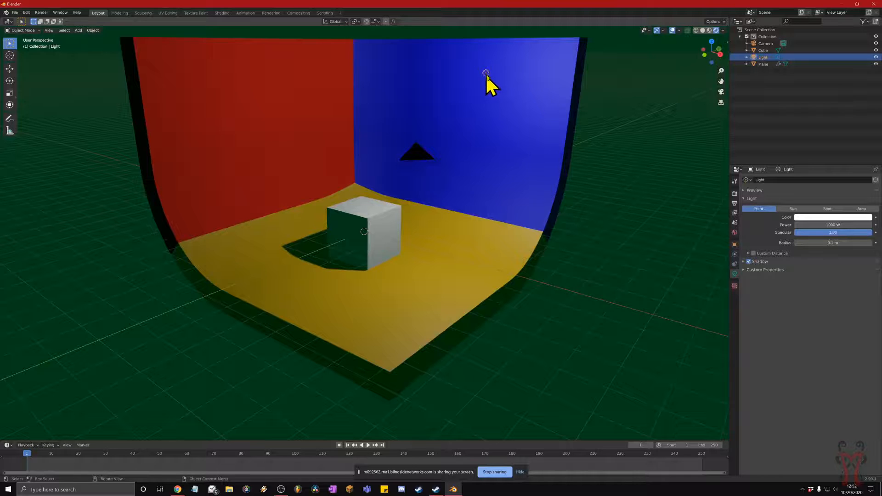
{"action": "left_click", "coordinate": [790, 51]}
{"action": "left_click", "coordinate": [807, 57]}
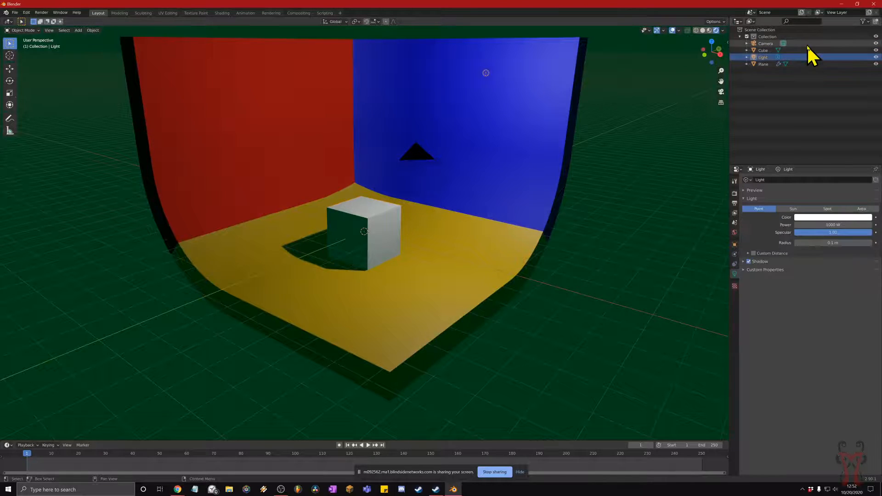
{"action": "left_click", "coordinate": [805, 50]}
{"action": "left_click", "coordinate": [776, 58]}
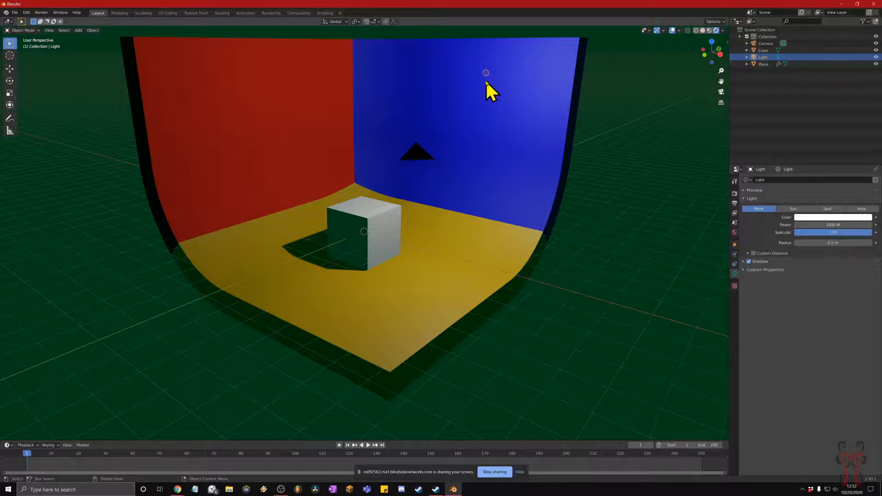
Move the point light down in front of the cube, then shift it sideways and higher near the blue wall's open side.
{"action": "key", "text": "g"}
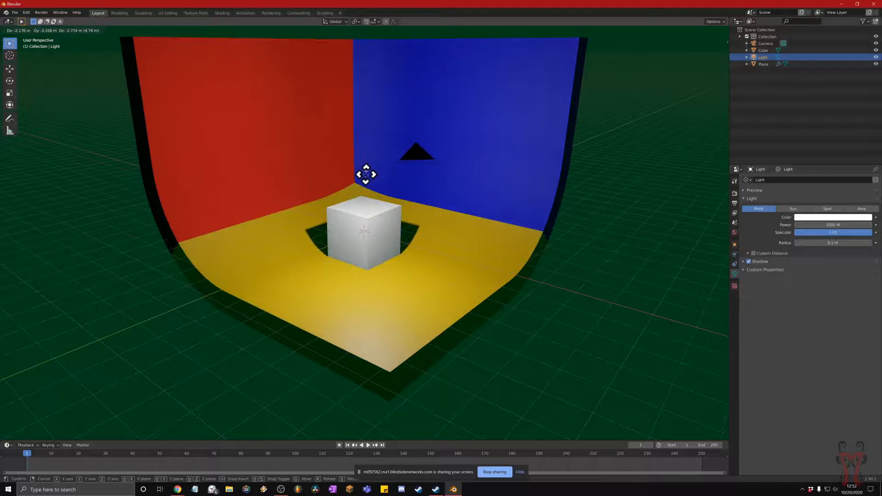
{"action": "left_click", "coordinate": [366, 175]}
{"action": "middle_click_drag", "start_coordinate": [375, 197], "coordinate": [410, 199]}
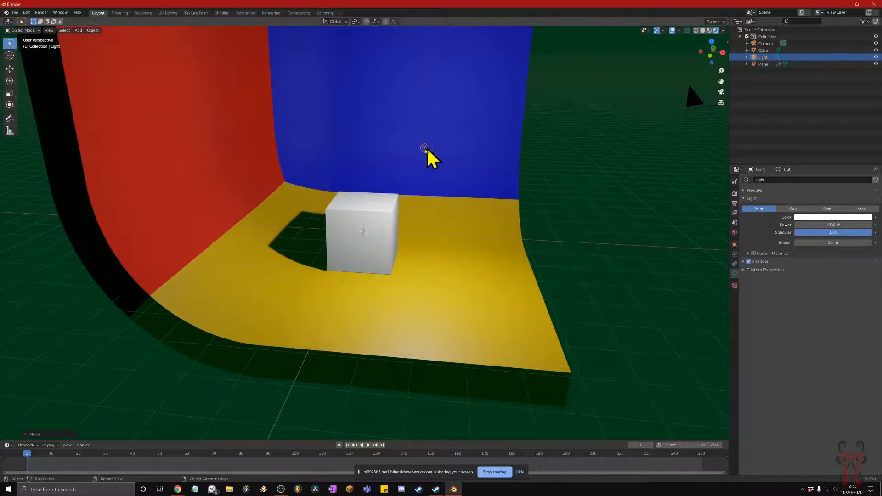
{"action": "key", "text": "g"}
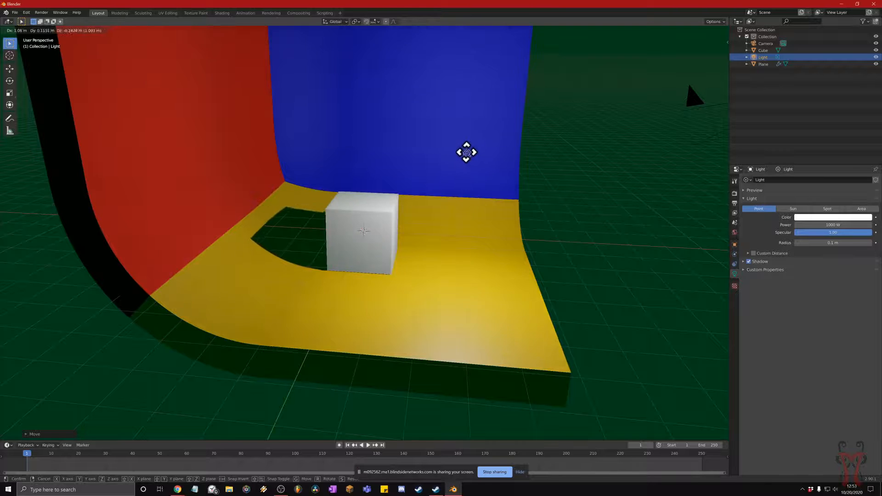
{"action": "left_click", "coordinate": [465, 106]}
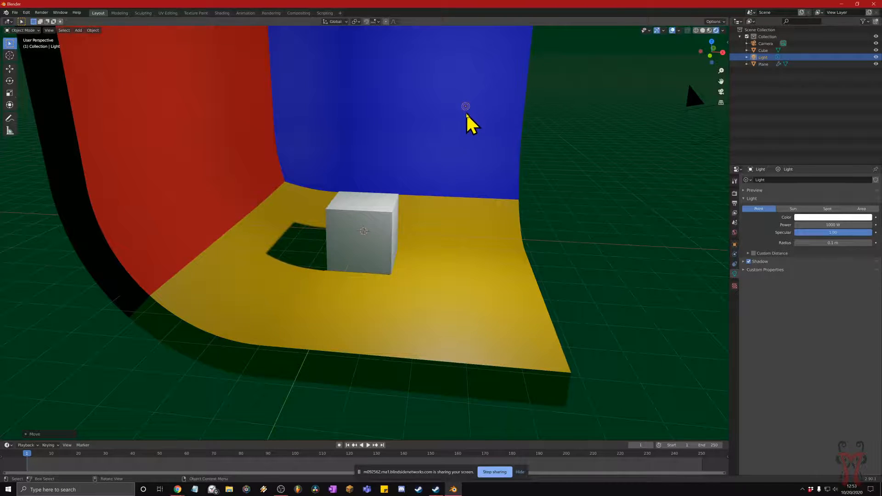
Change the light's type to Sun.
{"action": "left_click", "coordinate": [795, 209]}
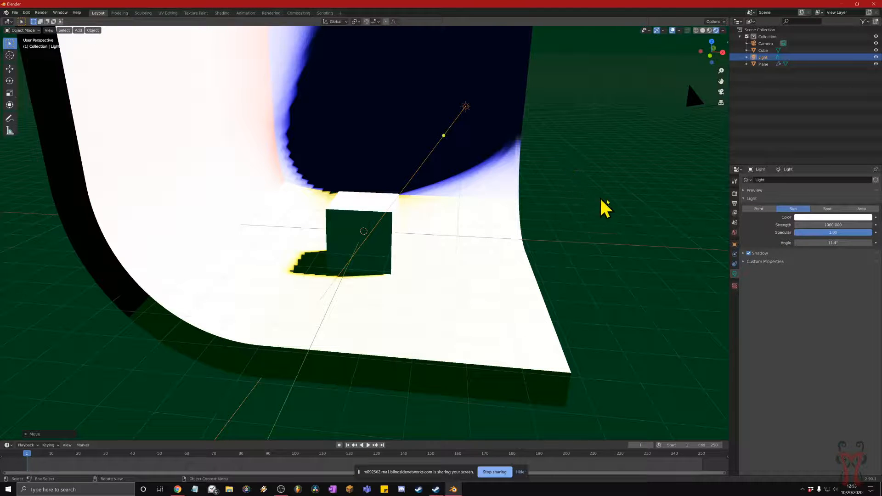
Try moving the sun light around the room freely and with its height locked.
{"action": "scroll", "coordinate": [465, 144], "scroll_direction": "down", "scroll_amount": 3}
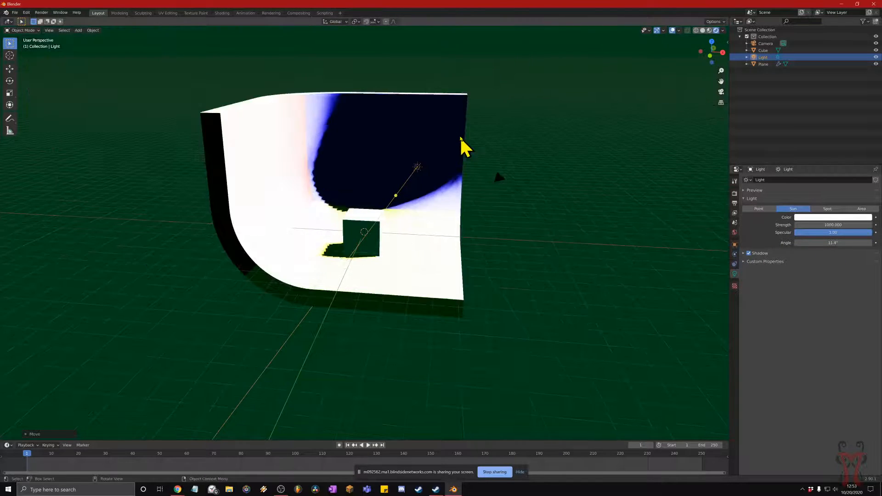
{"action": "scroll", "coordinate": [422, 177], "scroll_direction": "down", "scroll_amount": 2}
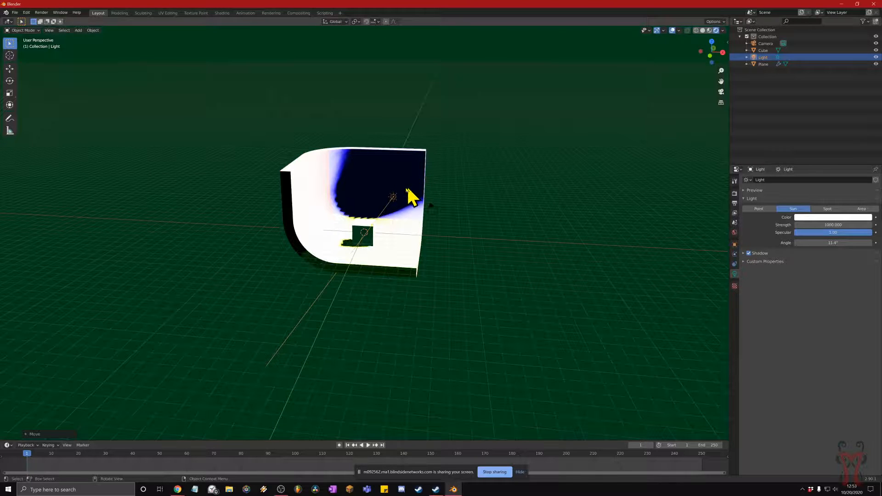
{"action": "key", "text": "g"}
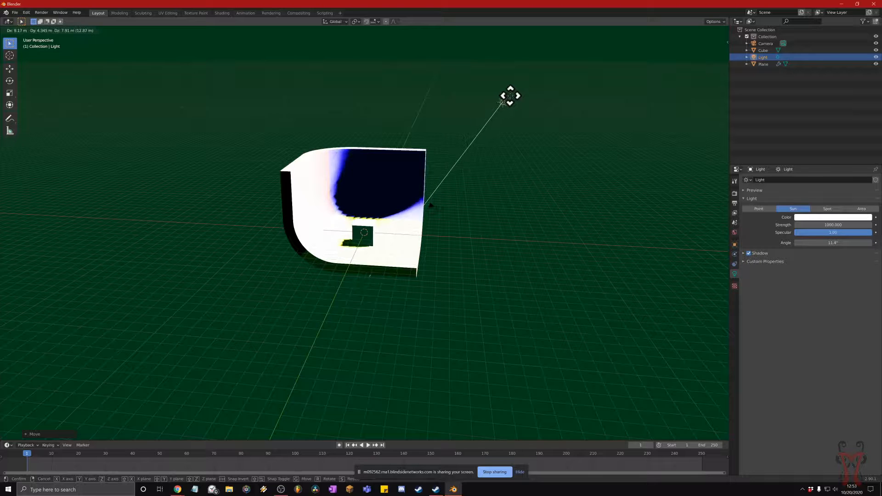
{"action": "key", "text": "shift+z"}
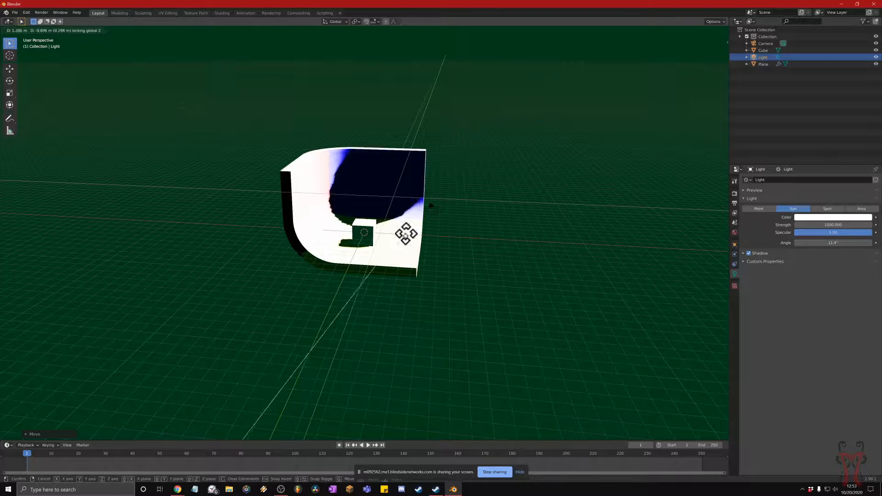
{"action": "left_click", "coordinate": [429, 256]}
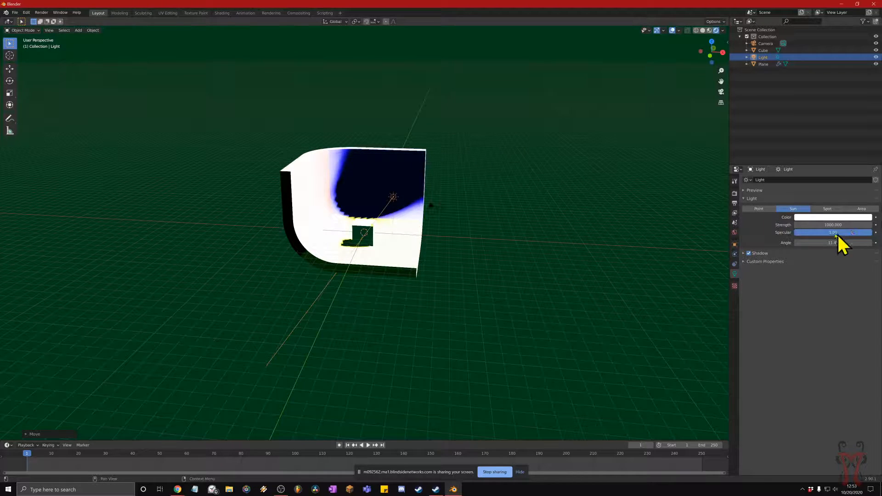
Set the sun light's strength to 10.
{"action": "mouse_move", "coordinate": [830, 224]}
{"action": "left_mouse_down"}
{"action": "mouse_move", "coordinate": [855, 224]}
{"action": "mouse_move", "coordinate": [829, 225]}
{"action": "left_mouse_up"}
{"action": "left_click", "coordinate": [850, 224]}
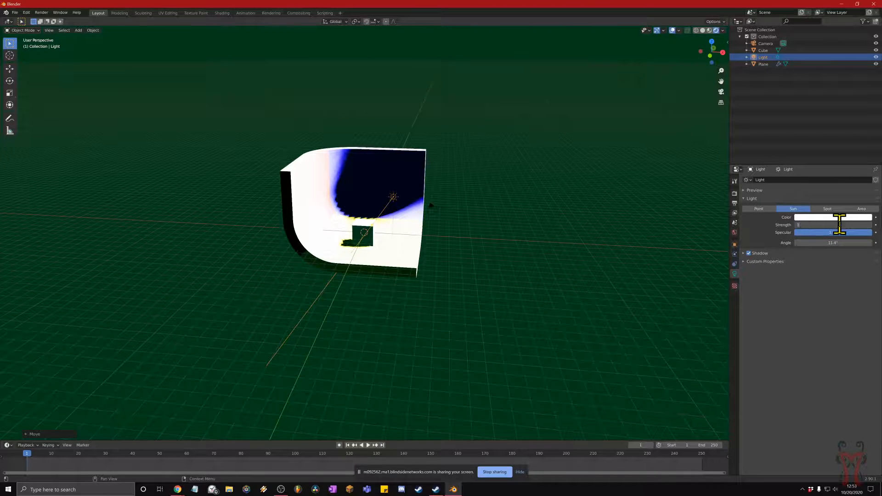
{"action": "type", "text": "1"}
{"action": "key", "text": "Return"}
Set the sun light's strength to 50.
{"action": "scroll", "coordinate": [513, 203], "scroll_direction": "up", "scroll_amount": 5}
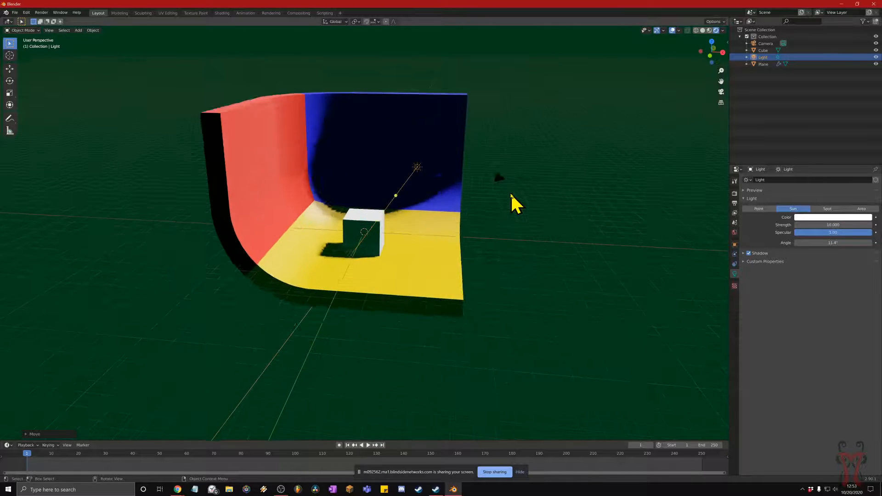
{"action": "left_click", "coordinate": [829, 225]}
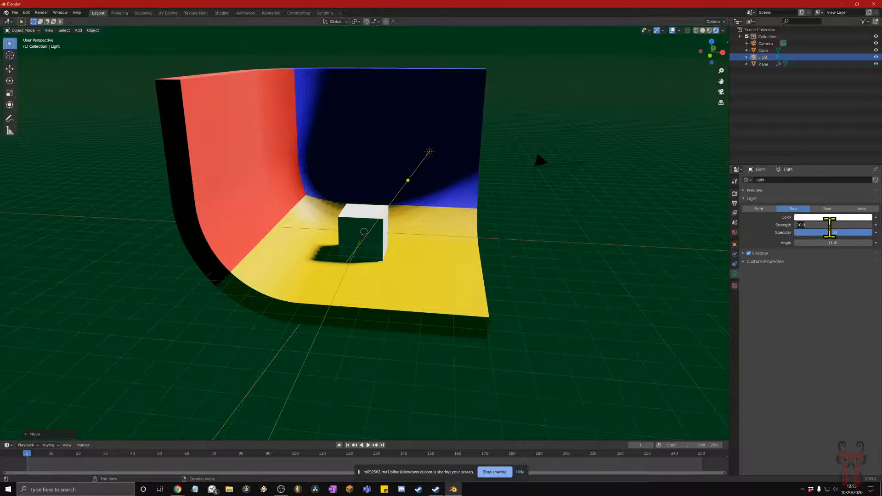
{"action": "type", "text": "50"}
{"action": "key", "text": "Return"}
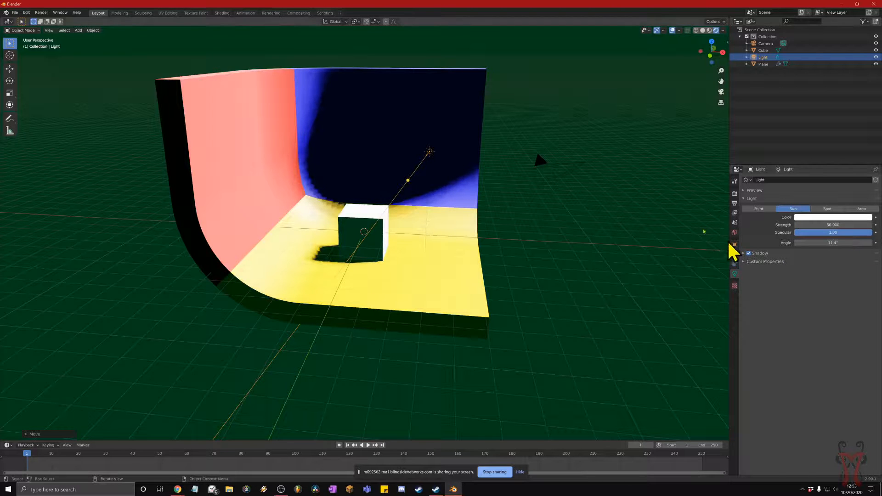
Aim the sun light in several different directions to compare how the walls, floor and cube are lit.
{"action": "left_click_drag", "start_coordinate": [408, 179], "coordinate": [441, 174]}
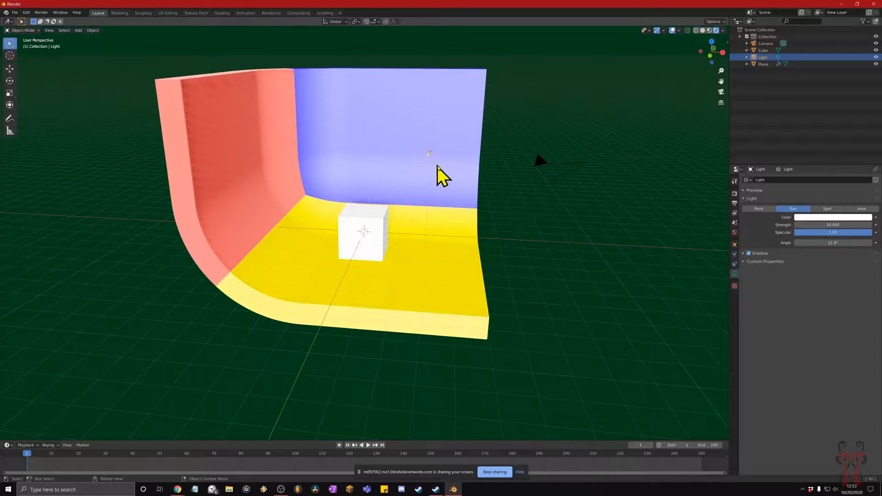
{"action": "scroll", "coordinate": [443, 160], "scroll_direction": "up", "scroll_amount": 3}
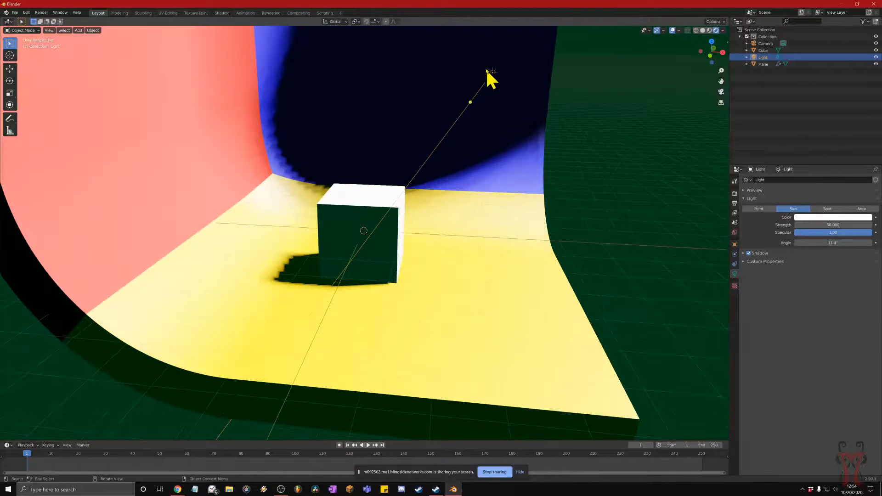
{"action": "left_click_drag", "start_coordinate": [473, 101], "coordinate": [490, 136]}
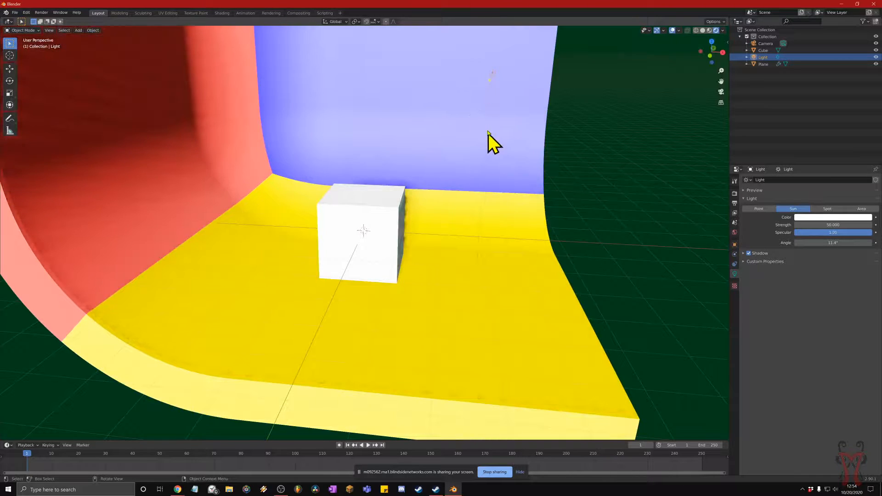
{"action": "left_click_drag", "start_coordinate": [484, 86], "coordinate": [479, 126]}
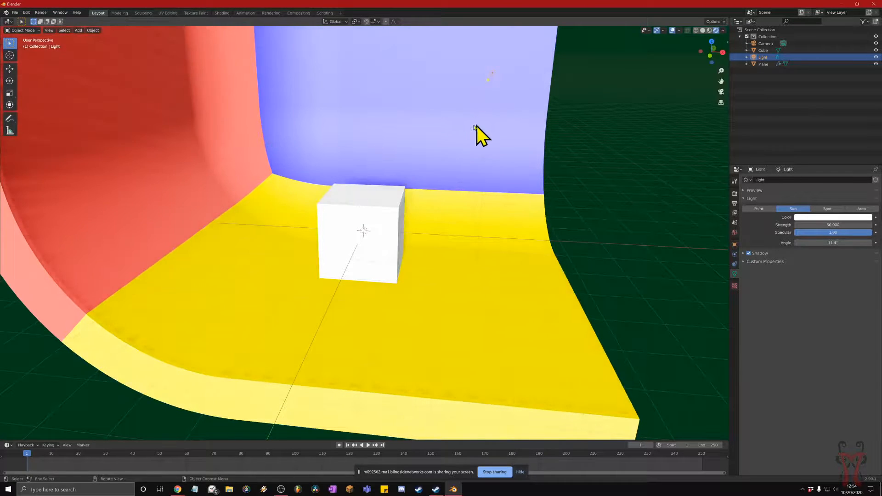
{"action": "left_click_drag", "start_coordinate": [485, 81], "coordinate": [462, 71]}
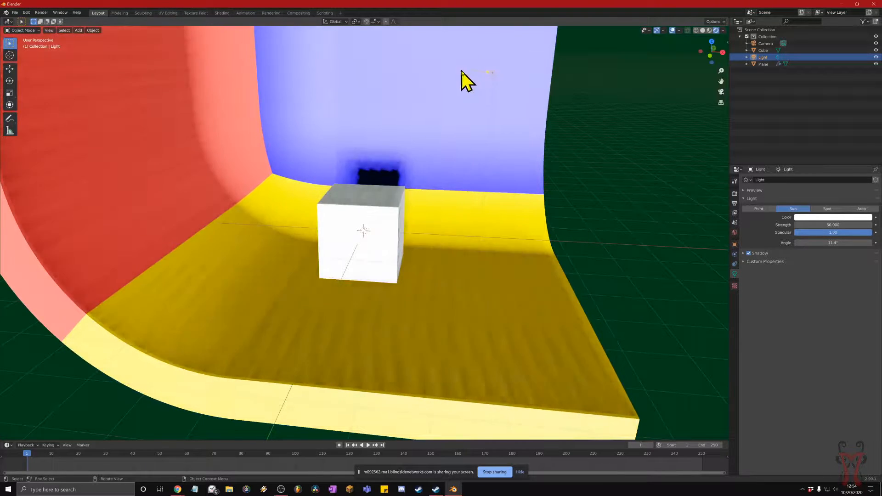
Switch the light to Point and on to Spot, and narrow its spot size to 1°.
{"action": "left_click", "coordinate": [766, 209]}
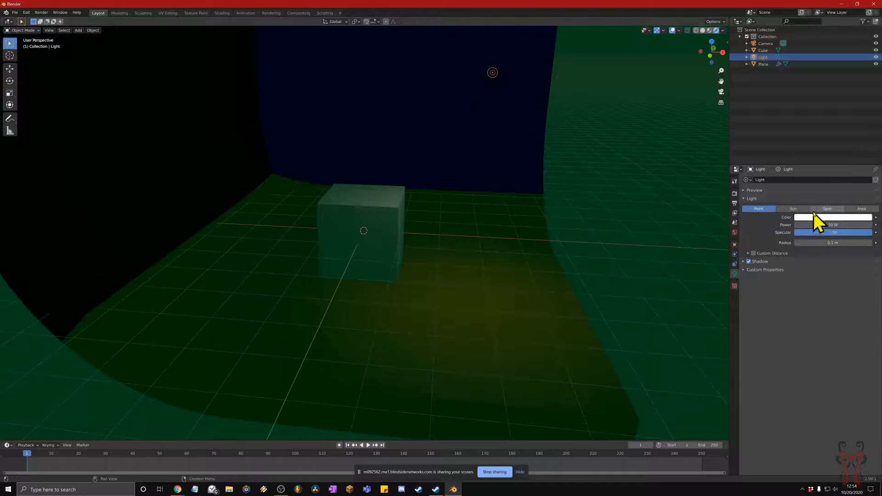
{"action": "left_click", "coordinate": [818, 210]}
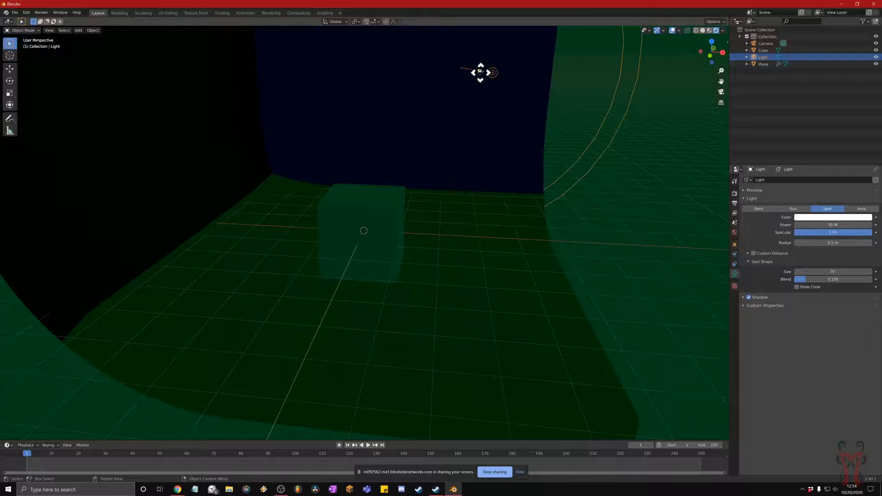
{"action": "left_click_drag", "start_coordinate": [478, 72], "coordinate": [487, 88]}
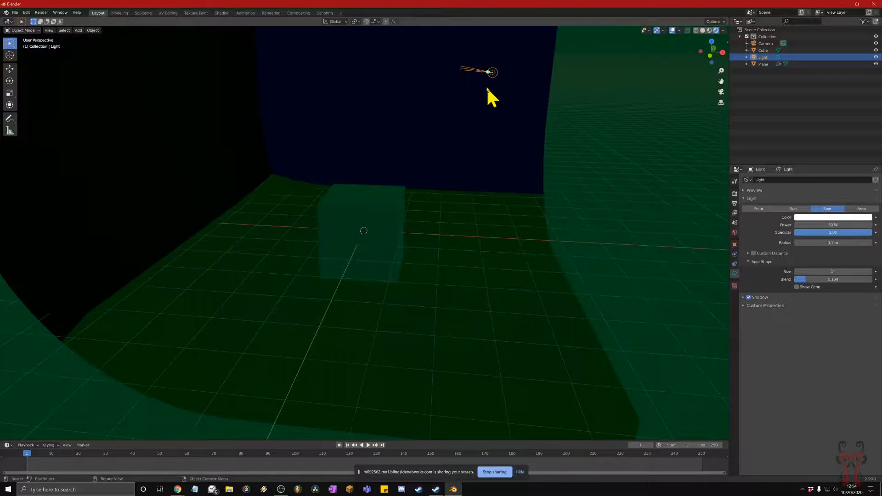
Rotate the spotlight downward and aim its narrow beam at the cube.
{"action": "scroll", "coordinate": [491, 96], "scroll_direction": "down", "scroll_amount": 3}
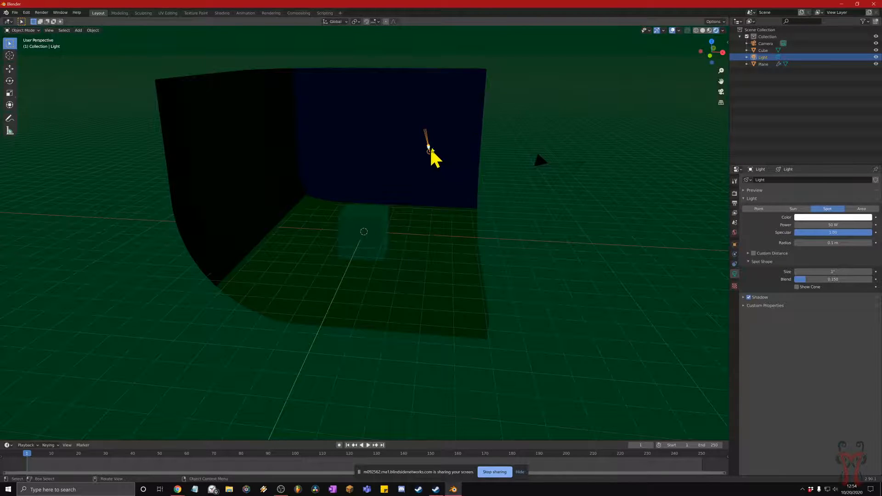
{"action": "key", "text": "r"}
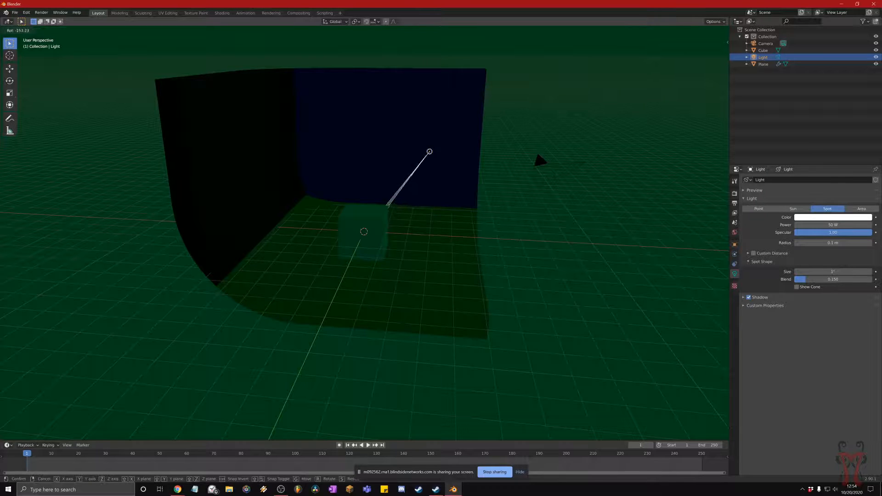
{"action": "left_click", "coordinate": [419, 178]}
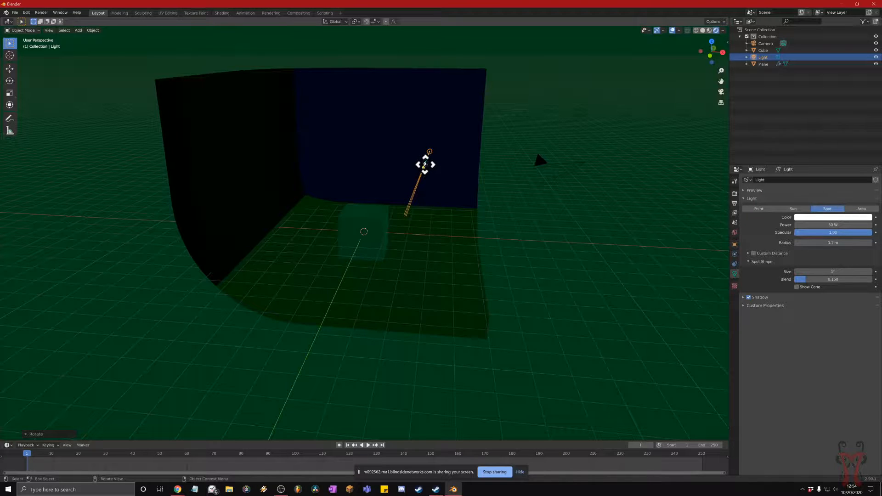
{"action": "left_click_drag", "start_coordinate": [422, 166], "coordinate": [372, 217]}
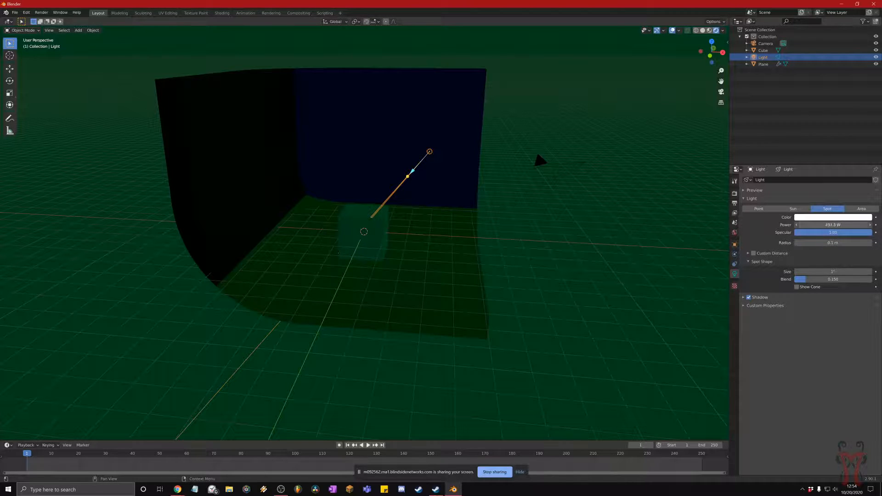
Raise the spotlight's power to about 1100.5 W and its radius to about 1.86 m.
{"action": "left_click_drag", "start_coordinate": [832, 225], "coordinate": [863, 242]}
{"action": "middle_click_drag", "start_coordinate": [378, 226], "coordinate": [339, 240]}
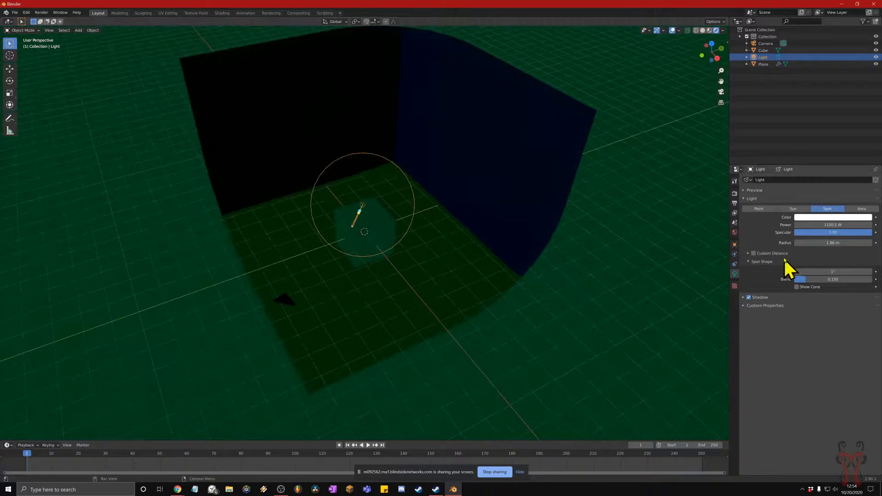
Switch the light's type to Sun and back to Point for a closer look at the lit room.
{"action": "left_click", "coordinate": [802, 210]}
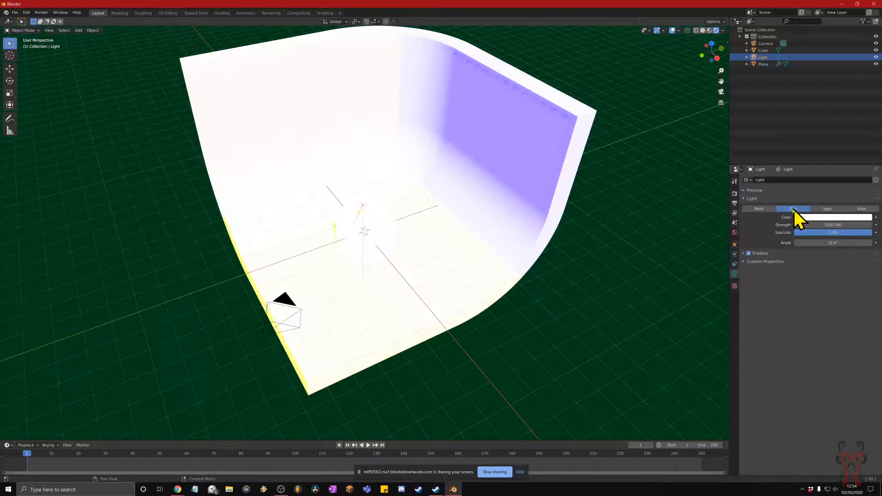
{"action": "left_click", "coordinate": [754, 209]}
{"action": "middle_click_drag", "start_coordinate": [426, 244], "coordinate": [449, 215]}
{"action": "scroll", "coordinate": [447, 227], "scroll_direction": "up", "scroll_amount": 3}
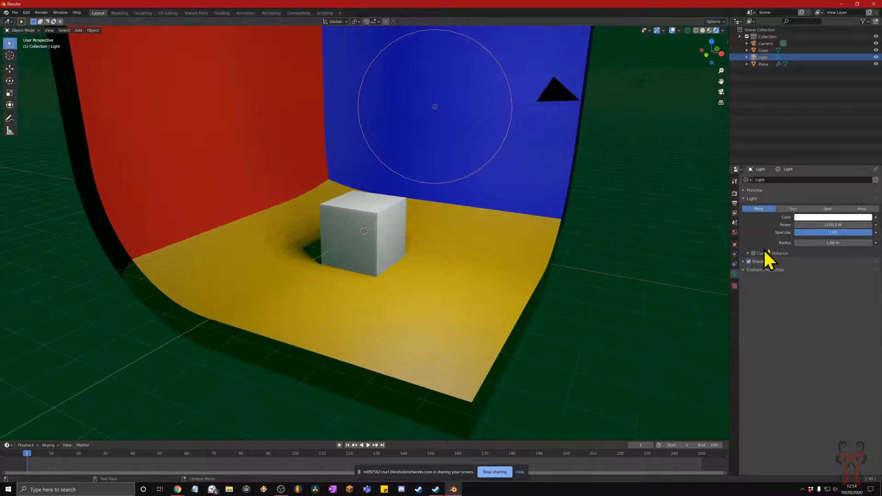
Tint the point light a warm orange and try out its colour brightness.
{"action": "left_click", "coordinate": [815, 219]}
{"action": "left_click_drag", "start_coordinate": [837, 150], "coordinate": [823, 167]}
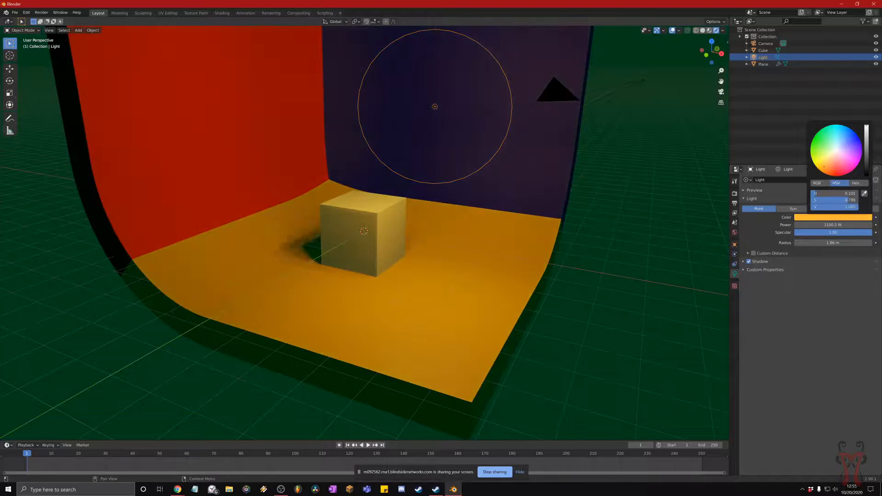
{"action": "left_click", "coordinate": [823, 218]}
{"action": "mouse_move", "coordinate": [866, 127]}
{"action": "left_mouse_down"}
{"action": "mouse_move", "coordinate": [867, 176]}
{"action": "mouse_move", "coordinate": [867, 129]}
{"action": "left_mouse_up"}
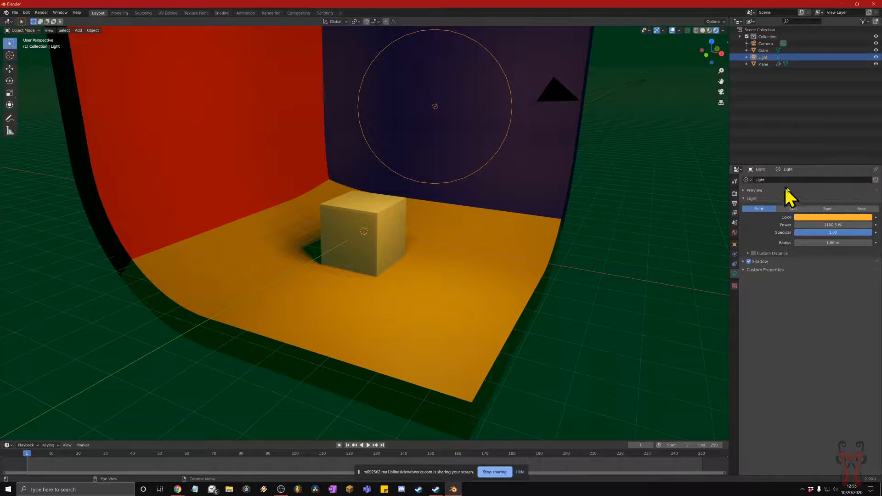
Set the point light's power to 2000 W and return its colour to near-white at full brightness.
{"action": "left_click", "coordinate": [829, 225]}
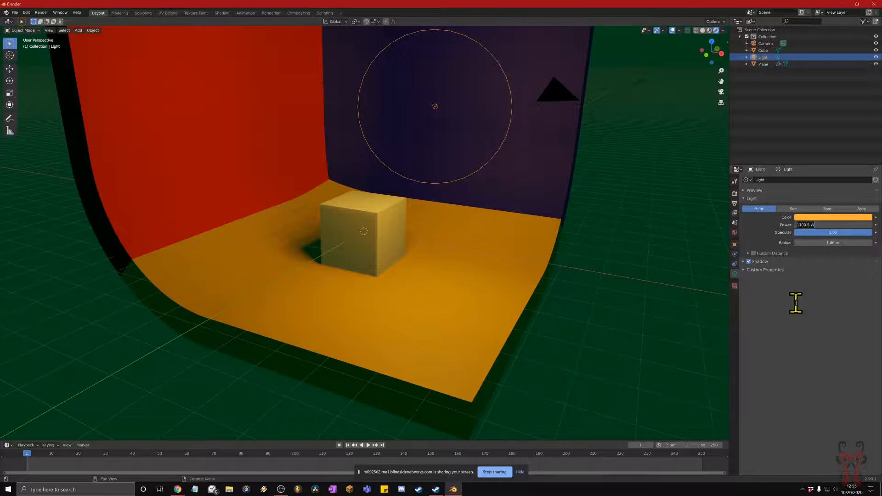
{"action": "key", "text": "Return"}
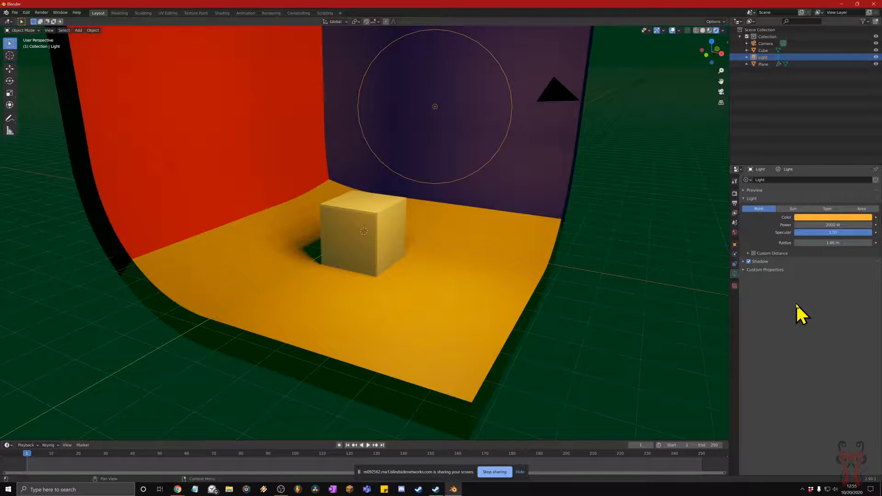
{"action": "left_click", "coordinate": [828, 217]}
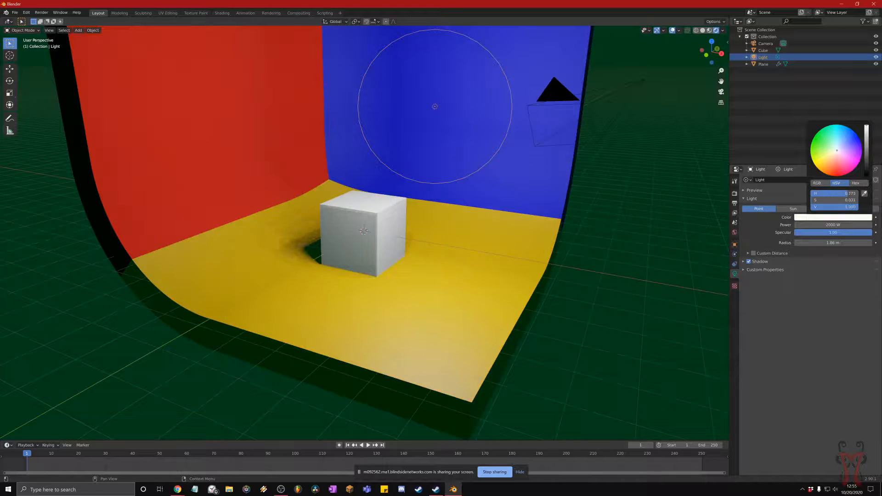
{"action": "mouse_move", "coordinate": [866, 145]}
{"action": "left_mouse_down"}
{"action": "mouse_move", "coordinate": [866, 157]}
{"action": "mouse_move", "coordinate": [866, 133]}
{"action": "left_mouse_up"}
{"action": "middle_click_drag", "start_coordinate": [629, 260], "coordinate": [652, 260]}
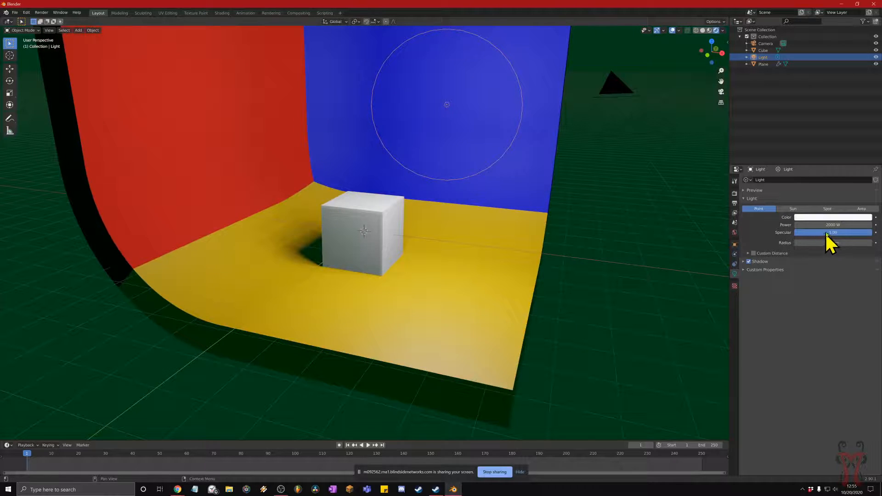
Lower the point light's power to about 1149.5 W and view the room from its open side.
{"action": "mouse_move", "coordinate": [832, 225]}
{"action": "left_mouse_down"}
{"action": "mouse_move", "coordinate": [840, 225]}
{"action": "mouse_move", "coordinate": [804, 224]}
{"action": "mouse_move", "coordinate": [827, 224]}
{"action": "left_mouse_up"}
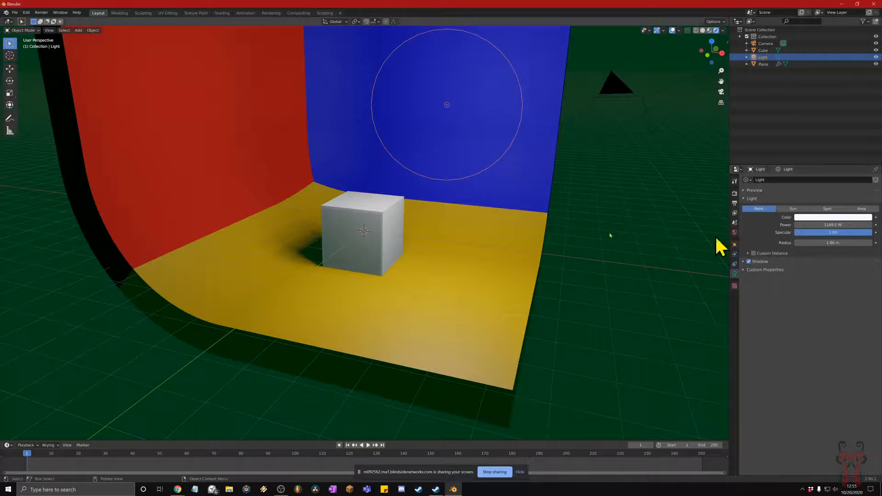
{"action": "middle_click_drag", "start_coordinate": [602, 227], "coordinate": [577, 236]}
{"action": "middle_click_drag", "start_coordinate": [719, 227], "coordinate": [688, 233]}
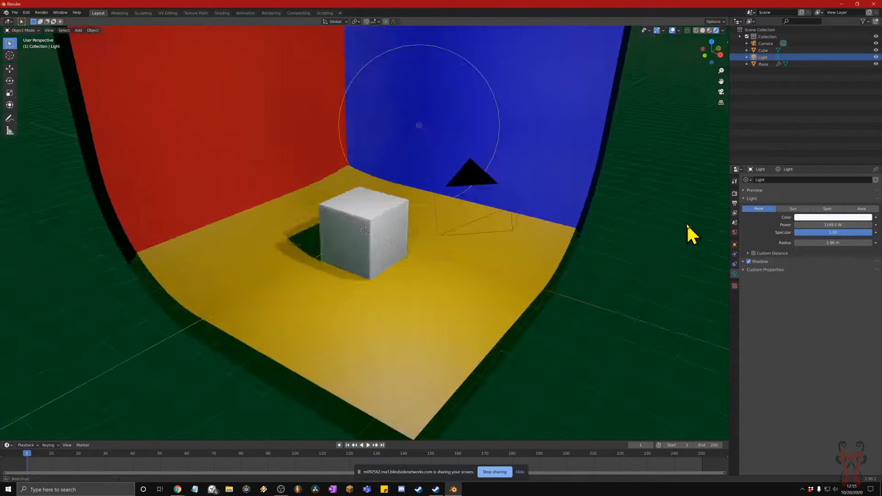
Enlarge the point light's radius to about 4.33 m, and reduce it in stages to about 0.28 m to compare the cube's shadow.
{"action": "middle_click_drag", "start_coordinate": [558, 165], "coordinate": [542, 193]}
{"action": "mouse_move", "coordinate": [831, 242]}
{"action": "left_mouse_down"}
{"action": "mouse_move", "coordinate": [857, 242]}
{"action": "mouse_move", "coordinate": [823, 242]}
{"action": "mouse_move", "coordinate": [847, 243]}
{"action": "left_mouse_up"}
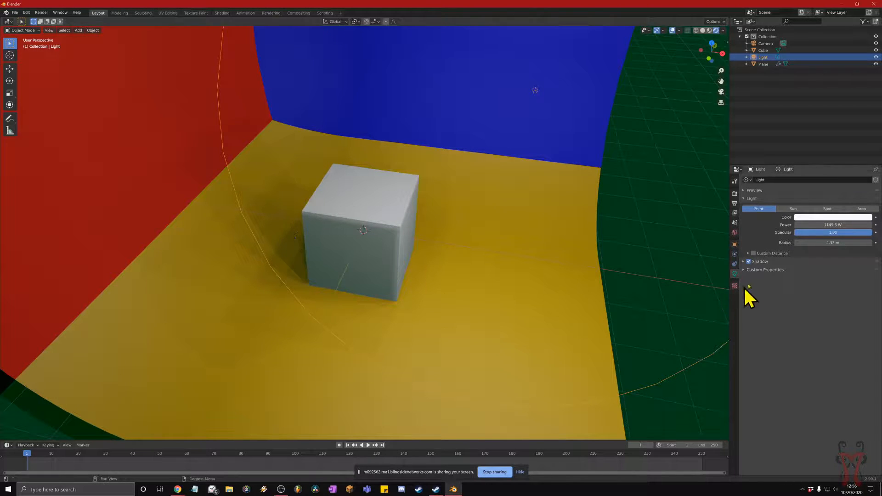
{"action": "left_click_drag", "start_coordinate": [813, 242], "coordinate": [783, 243]}
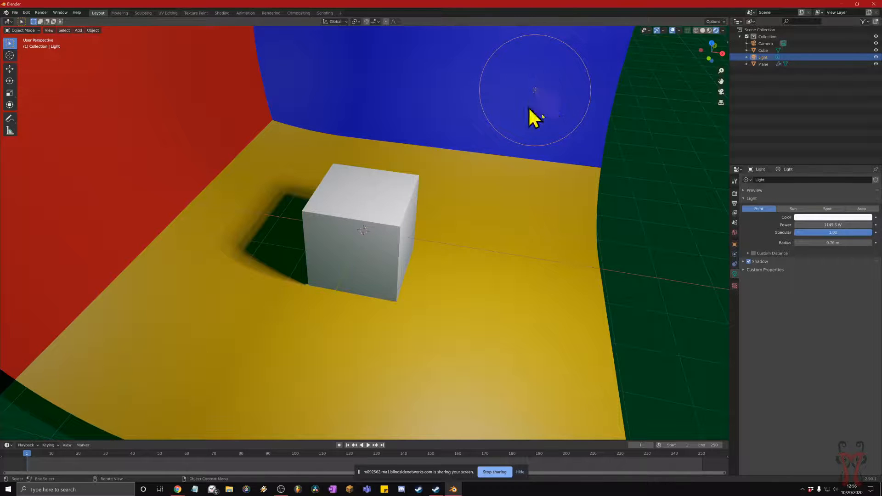
{"action": "left_click_drag", "start_coordinate": [830, 241], "coordinate": [815, 242]}
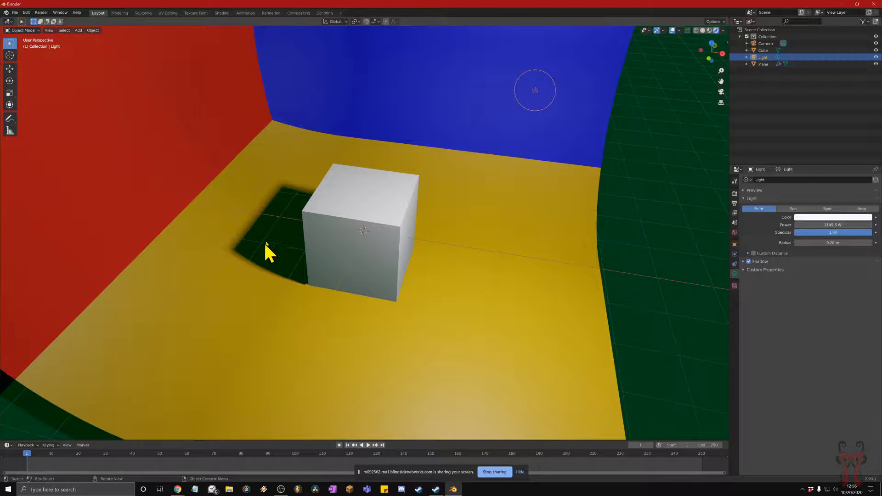
Try the point light's radius at about 2.93 m, and reduce it to about 0.45 m to compare the cube's shadow.
{"action": "left_click_drag", "start_coordinate": [839, 242], "coordinate": [826, 243]}
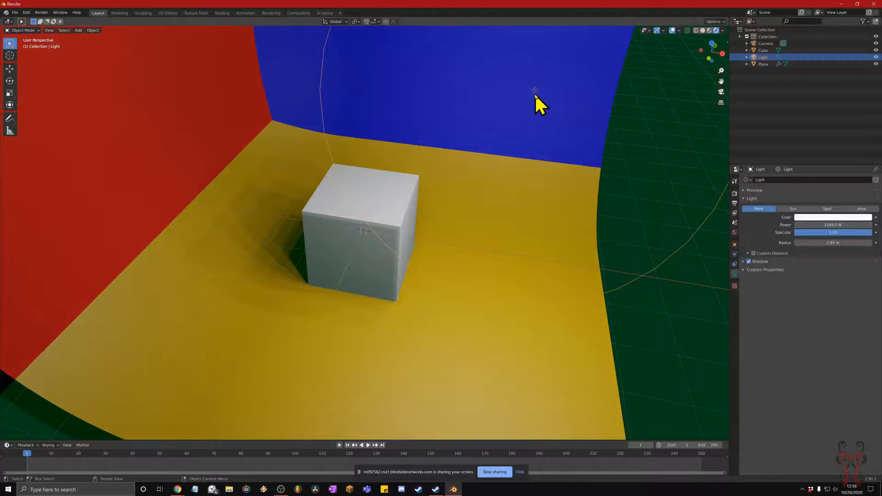
{"action": "mouse_move", "coordinate": [817, 242]}
{"action": "left_mouse_down"}
{"action": "mouse_move", "coordinate": [800, 243]}
{"action": "mouse_move", "coordinate": [830, 241]}
{"action": "mouse_move", "coordinate": [815, 243]}
{"action": "left_mouse_up"}
{"action": "middle_click_drag", "start_coordinate": [553, 137], "coordinate": [498, 132]}
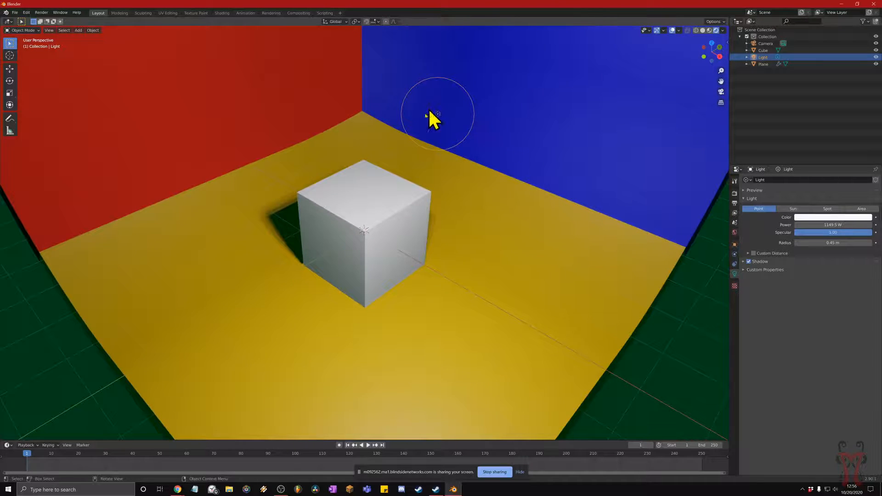
{"action": "middle_click_drag", "start_coordinate": [395, 118], "coordinate": [415, 125]}
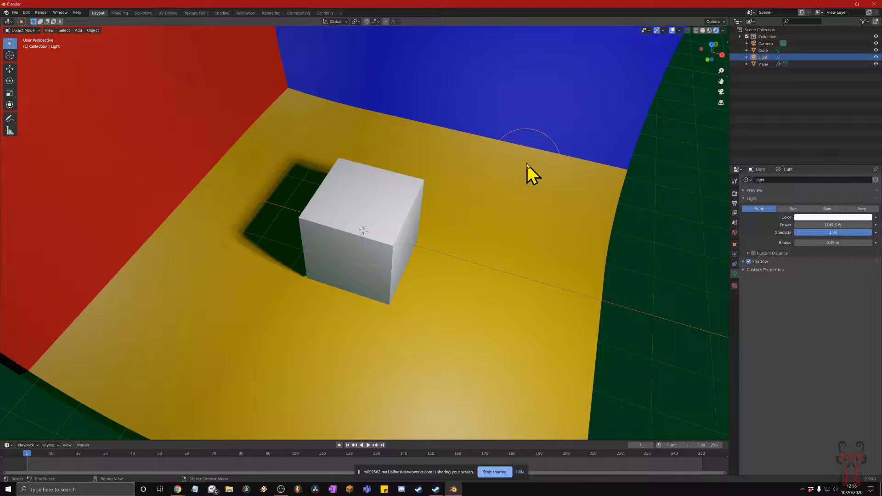
Duplicate the point light and move the copy horizontally at the same height to the open side opposite the blue wall.
{"action": "key", "text": "shift+d"}
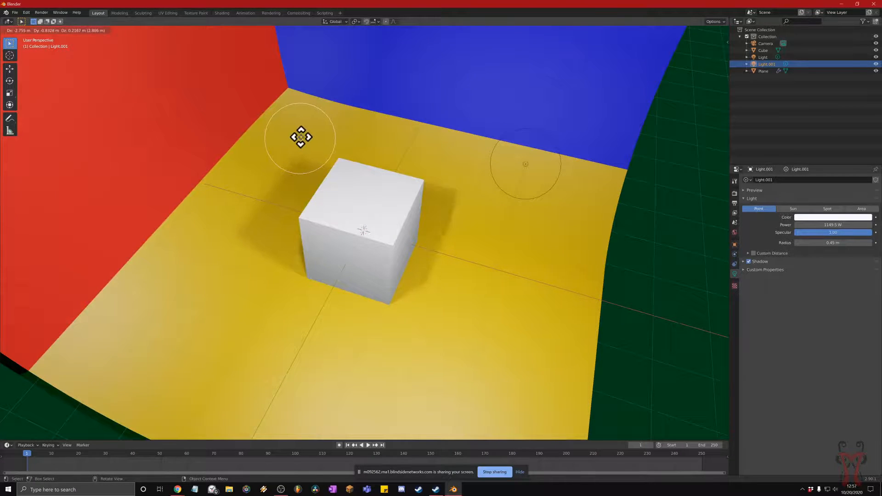
{"action": "key", "text": "z"}
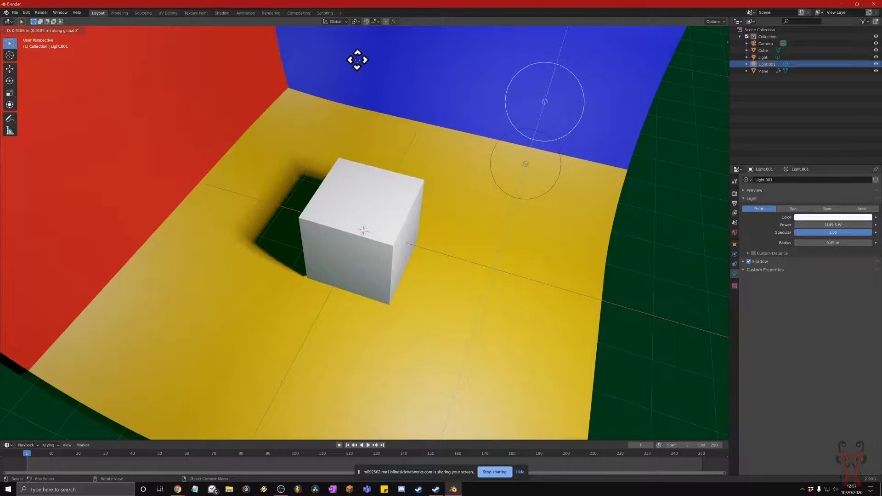
{"action": "right_click", "coordinate": [357, 60]}
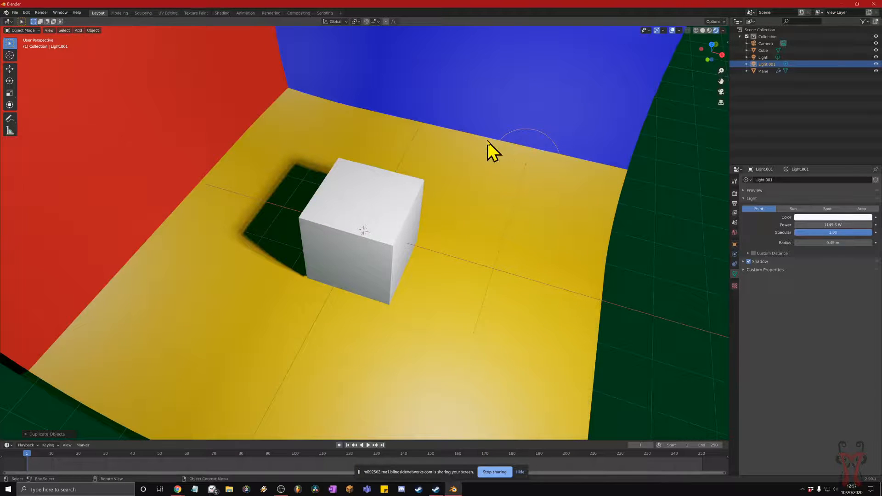
{"action": "key", "text": "g"}
{"action": "key", "text": "z"}
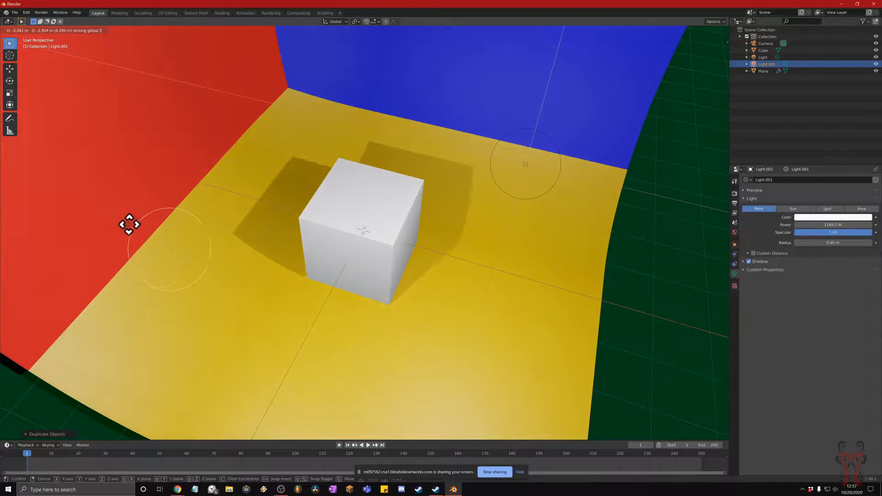
{"action": "left_click", "coordinate": [106, 240]}
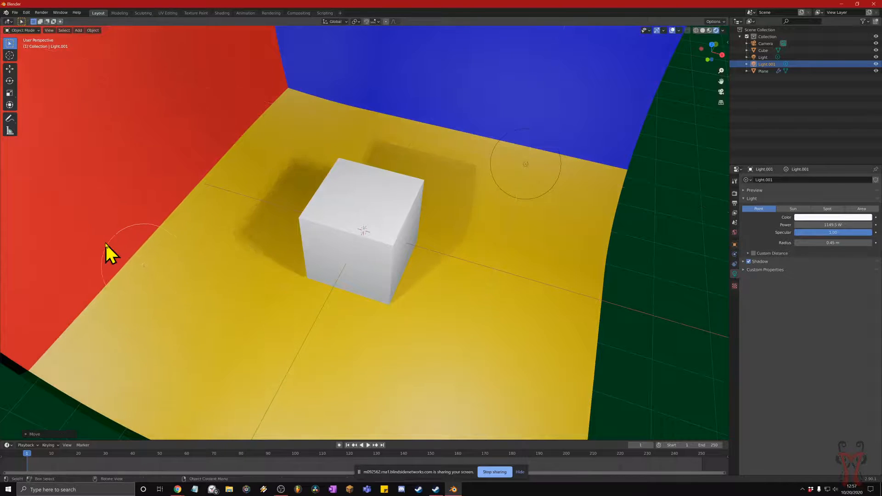
Examine from several sides how the two point lights cast shadows around the cube and light the walls.
{"action": "middle_click_drag", "start_coordinate": [351, 260], "coordinate": [413, 269]}
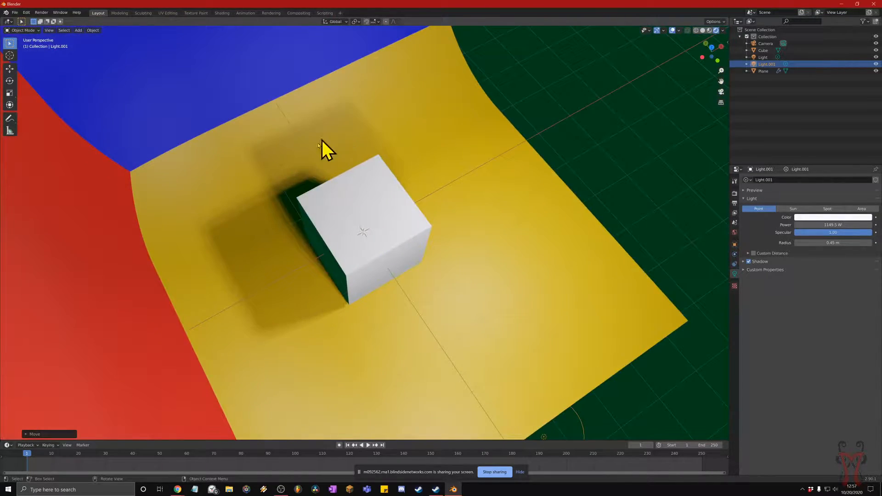
{"action": "middle_click_drag", "start_coordinate": [330, 146], "coordinate": [292, 151]}
{"action": "middle_click_drag", "start_coordinate": [467, 134], "coordinate": [287, 244]}
{"action": "middle_click_drag", "start_coordinate": [484, 139], "coordinate": [478, 155]}
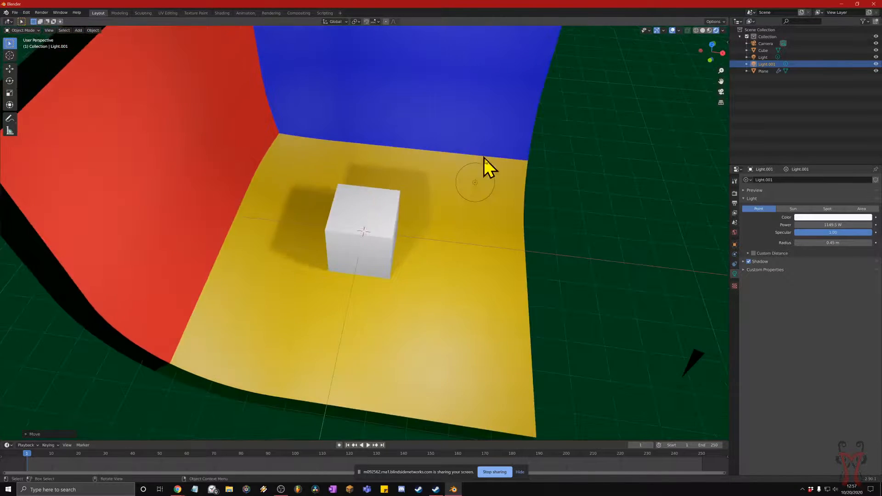
{"action": "middle_click_drag", "start_coordinate": [293, 222], "coordinate": [459, 180]}
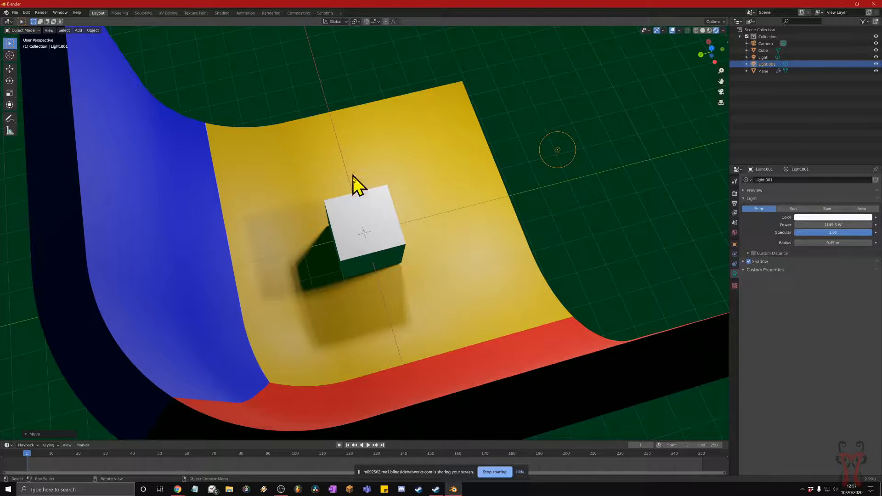
{"action": "middle_click_drag", "start_coordinate": [445, 205], "coordinate": [354, 218]}
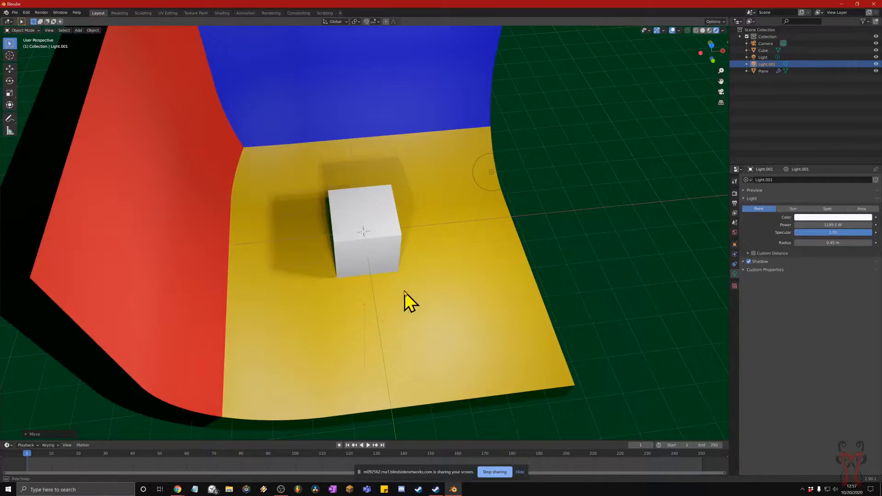
{"action": "middle_click_drag", "start_coordinate": [404, 291], "coordinate": [395, 285]}
{"action": "mouse_move", "coordinate": [362, 220]}
{"action": "middle_mouse_down"}
{"action": "mouse_move", "coordinate": [390, 214]}
{"action": "mouse_move", "coordinate": [354, 211]}
{"action": "mouse_move", "coordinate": [380, 221]}
{"action": "middle_mouse_up"}
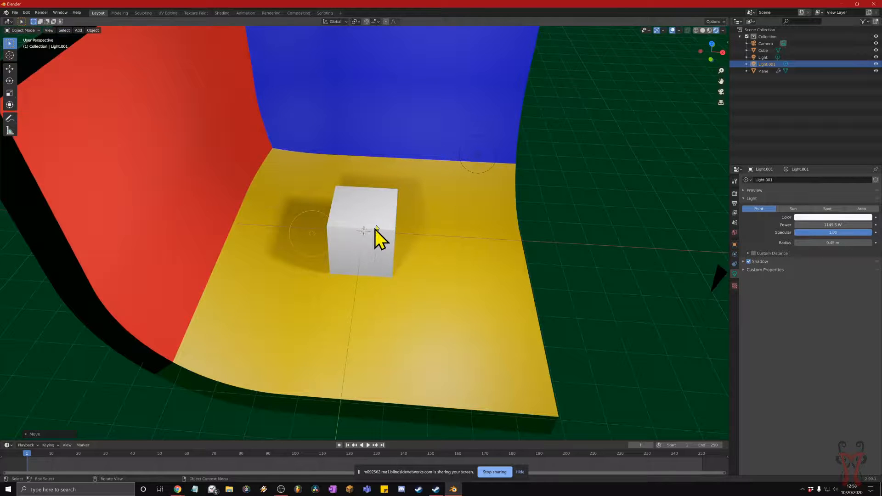
{"action": "middle_click_drag", "start_coordinate": [442, 200], "coordinate": [262, 192]}
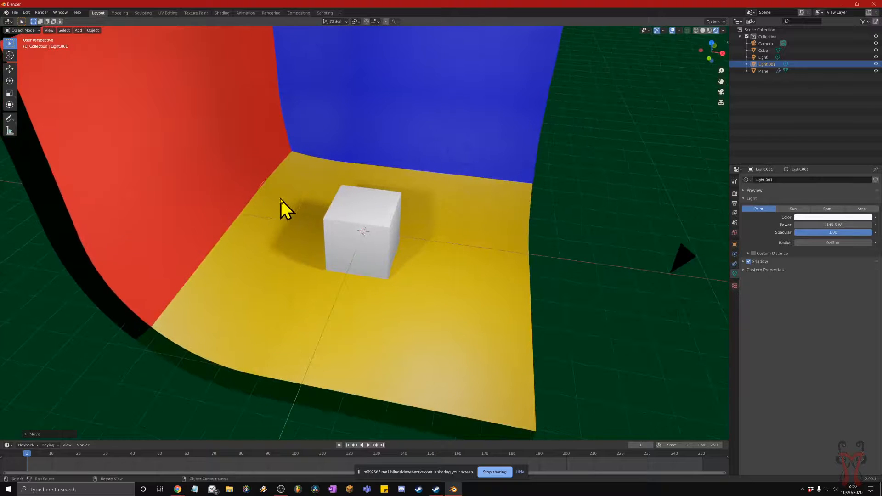
Duplicate the second point light and move the copy along the global Y axis towards the blue wall.
{"action": "key", "text": "shift+d"}
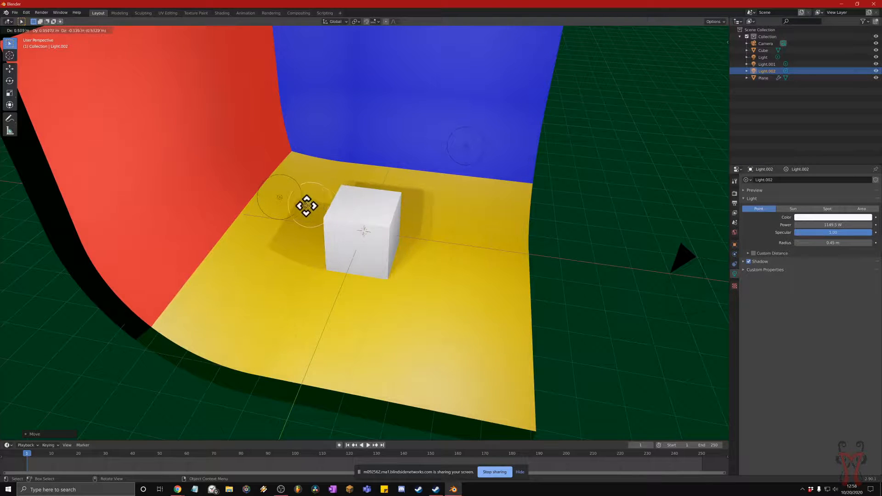
{"action": "key", "text": "y"}
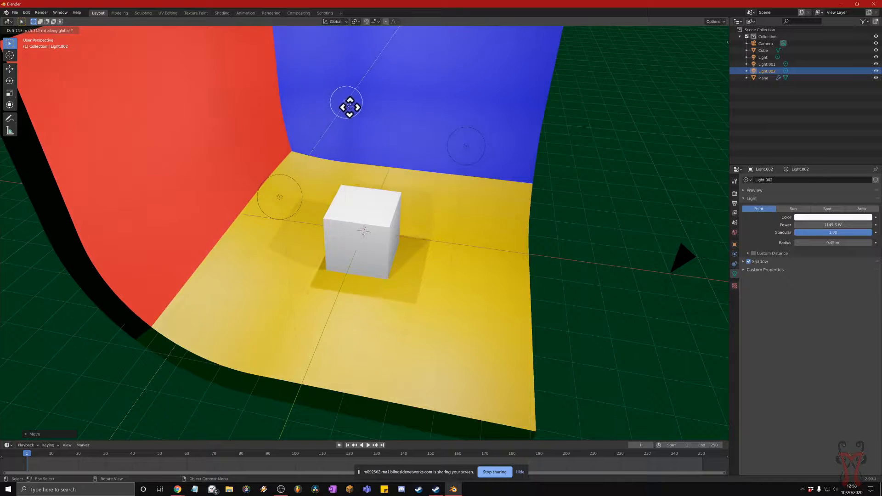
{"action": "left_click", "coordinate": [357, 73]}
Lower the third point light's power in stages to about 829.5 W.
{"action": "middle_click_drag", "start_coordinate": [363, 78], "coordinate": [356, 115]}
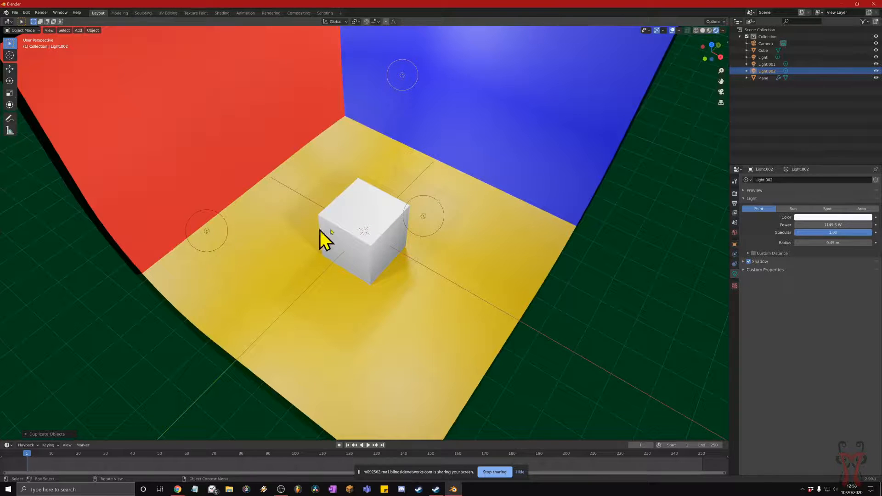
{"action": "middle_click_drag", "start_coordinate": [413, 286], "coordinate": [416, 274]}
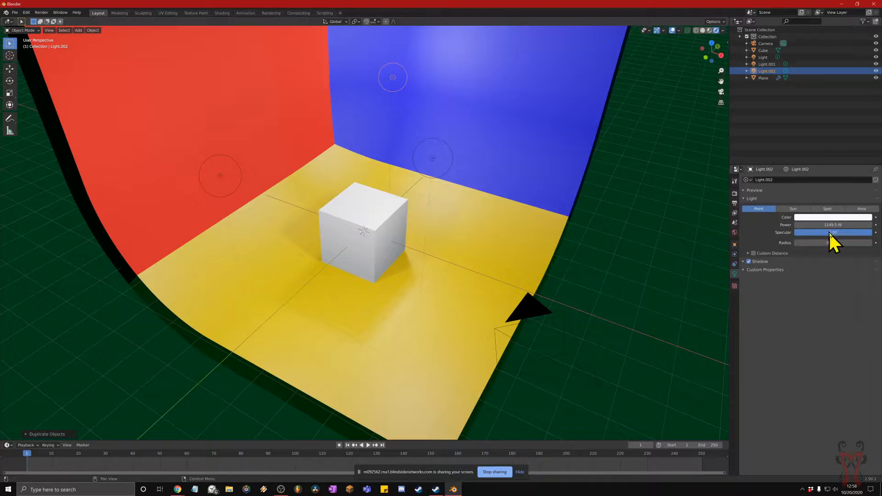
{"action": "mouse_move", "coordinate": [830, 224]}
{"action": "left_mouse_down"}
{"action": "mouse_move", "coordinate": [841, 224]}
{"action": "mouse_move", "coordinate": [825, 225]}
{"action": "left_mouse_up"}
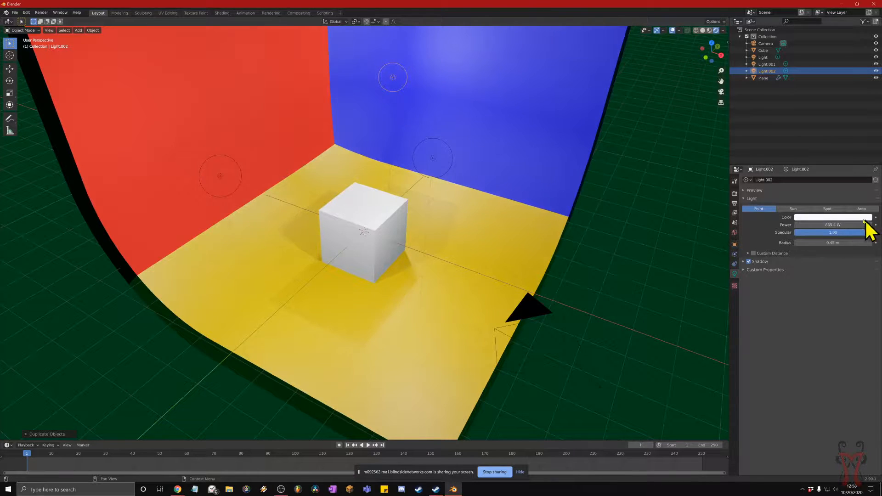
{"action": "left_click_drag", "start_coordinate": [823, 225], "coordinate": [830, 225]}
Examine the room and cube from different angles and distances to judge the shadows and highlights from the three lights.
{"action": "middle_click_drag", "start_coordinate": [506, 211], "coordinate": [393, 202]}
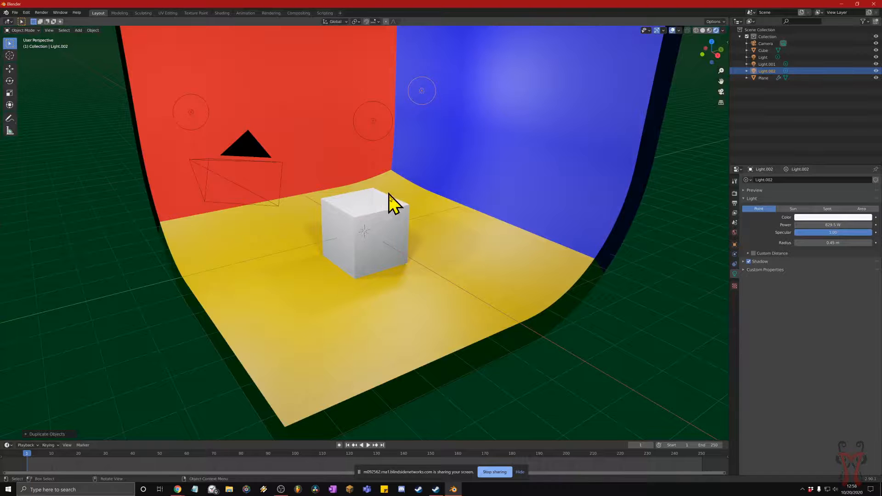
{"action": "middle_click_drag", "start_coordinate": [388, 190], "coordinate": [393, 189]}
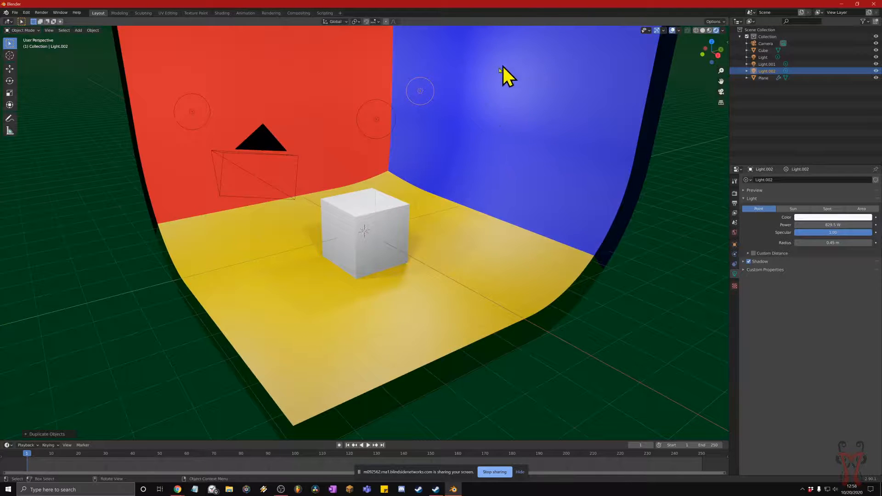
{"action": "middle_click_drag", "start_coordinate": [434, 115], "coordinate": [395, 154]}
{"action": "scroll", "coordinate": [395, 154], "scroll_direction": "up", "scroll_amount": 5}
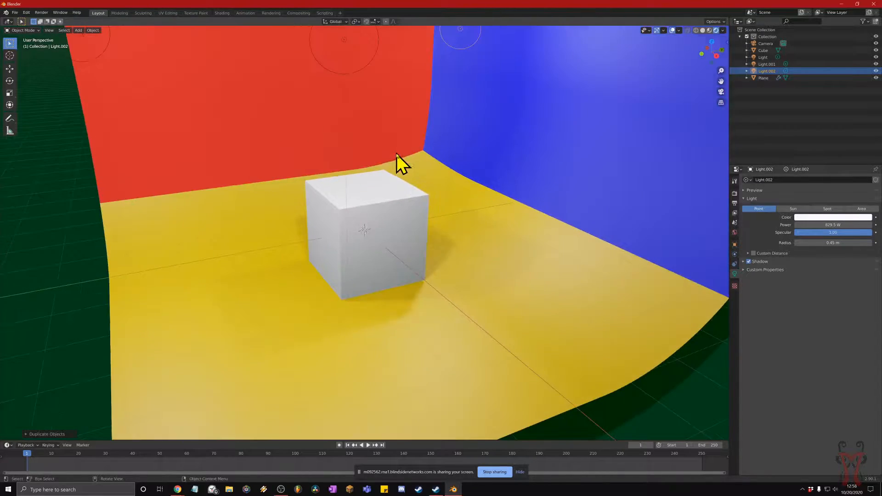
{"action": "middle_click_drag", "start_coordinate": [385, 222], "coordinate": [368, 197]}
{"action": "scroll", "coordinate": [382, 203], "scroll_direction": "down", "scroll_amount": 3}
{"action": "middle_click_drag", "start_coordinate": [437, 99], "coordinate": [473, 112]}
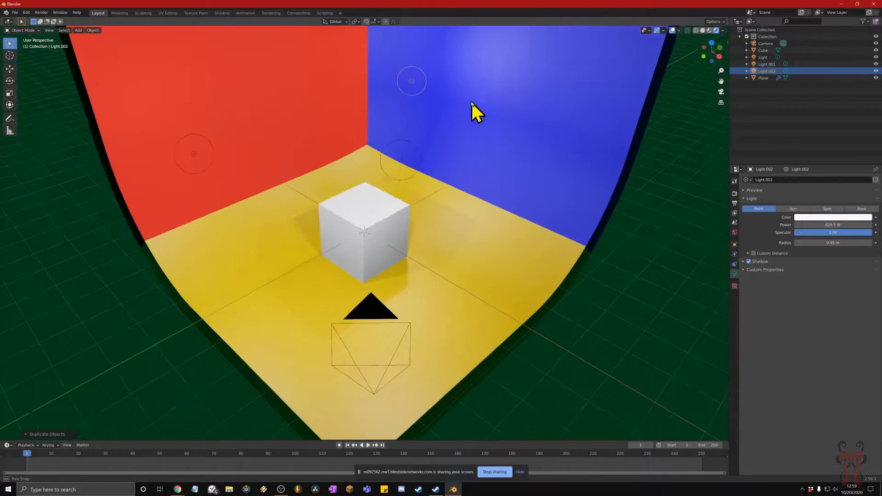
{"action": "middle_click_drag", "start_coordinate": [268, 238], "coordinate": [305, 235]}
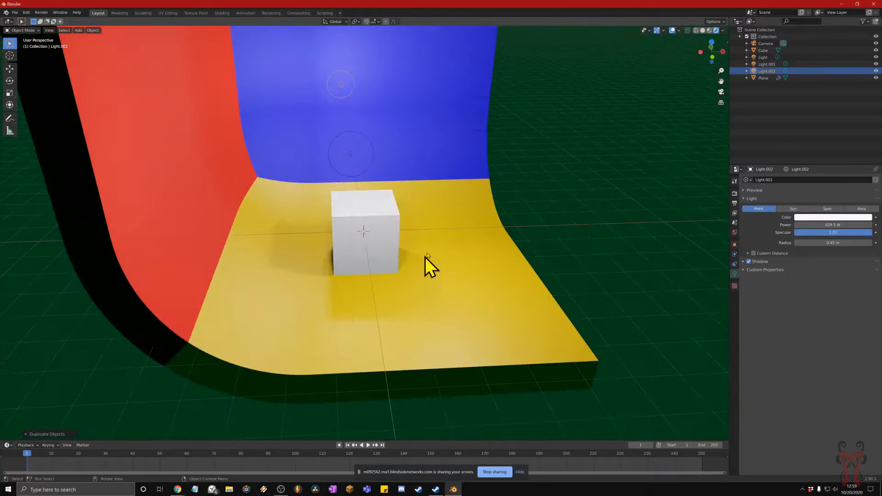
{"action": "middle_click_drag", "start_coordinate": [411, 211], "coordinate": [389, 254]}
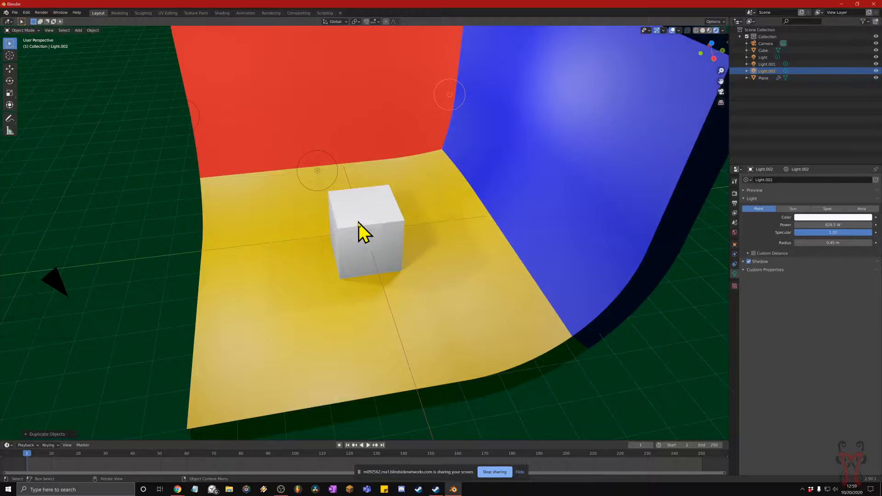
{"action": "middle_click_drag", "start_coordinate": [360, 221], "coordinate": [387, 220]}
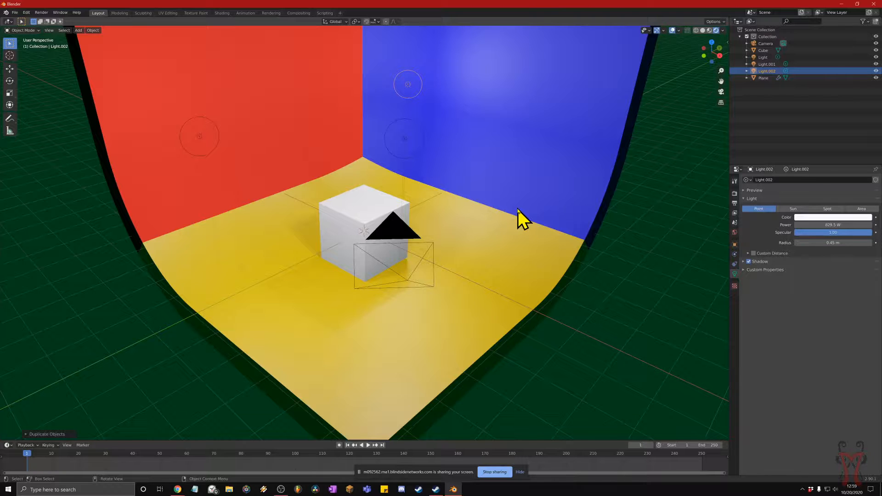
{"action": "mouse_move", "coordinate": [537, 244]}
{"action": "middle_mouse_down"}
{"action": "mouse_move", "coordinate": [510, 238]}
{"action": "mouse_move", "coordinate": [524, 240]}
{"action": "middle_mouse_up"}
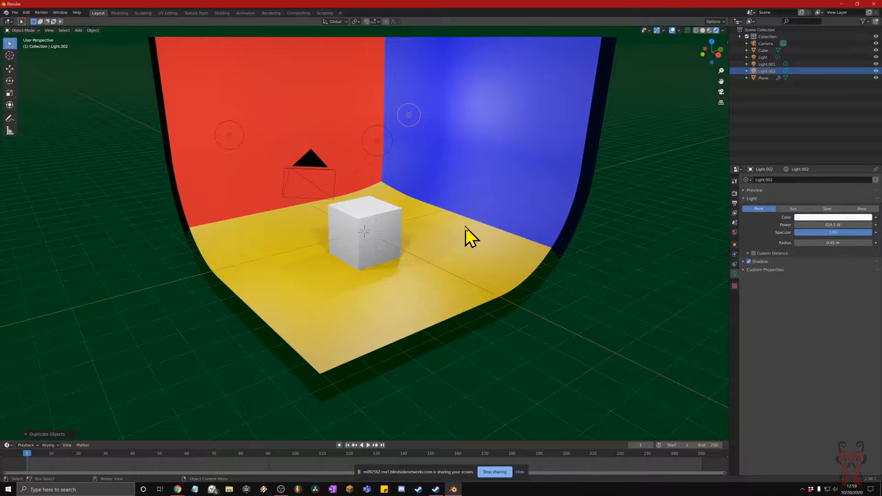
Select the scene camera and switch the viewport to look through it.
{"action": "left_click", "coordinate": [768, 43]}
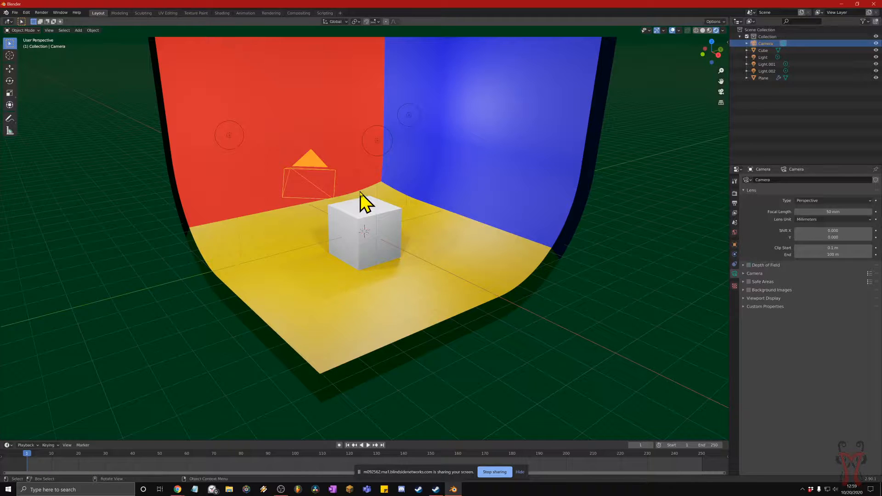
{"action": "key", "text": "g"}
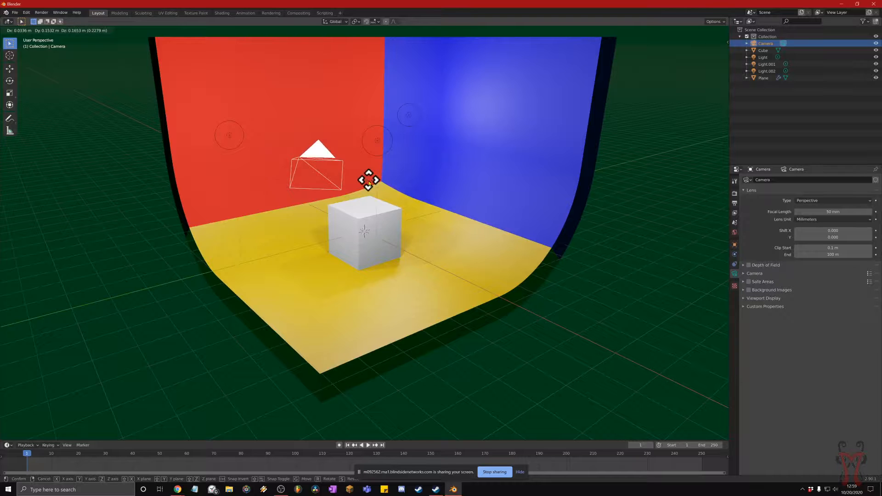
{"action": "key", "text": "Escape"}
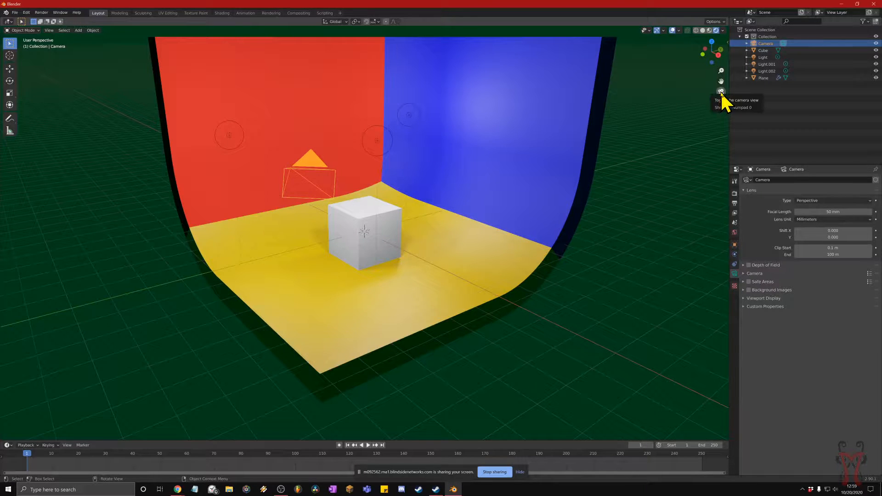
{"action": "key", "text": "super+plus"}
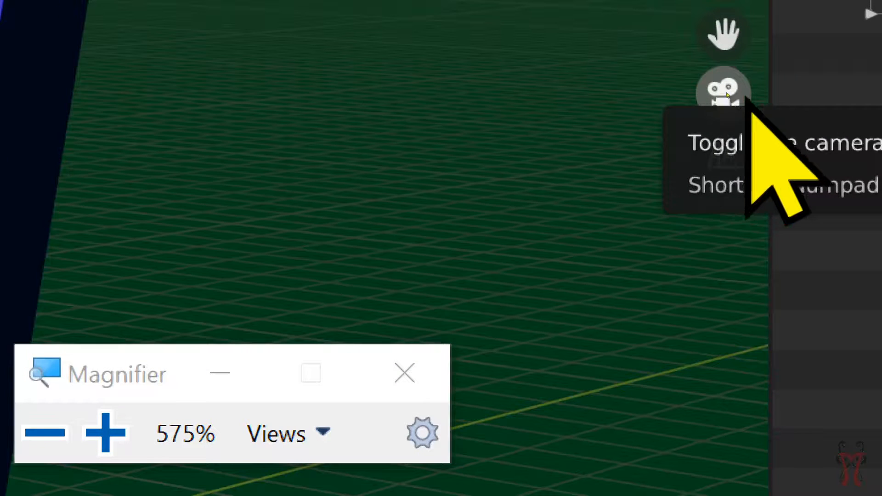
{"action": "key", "text": "super+Escape"}
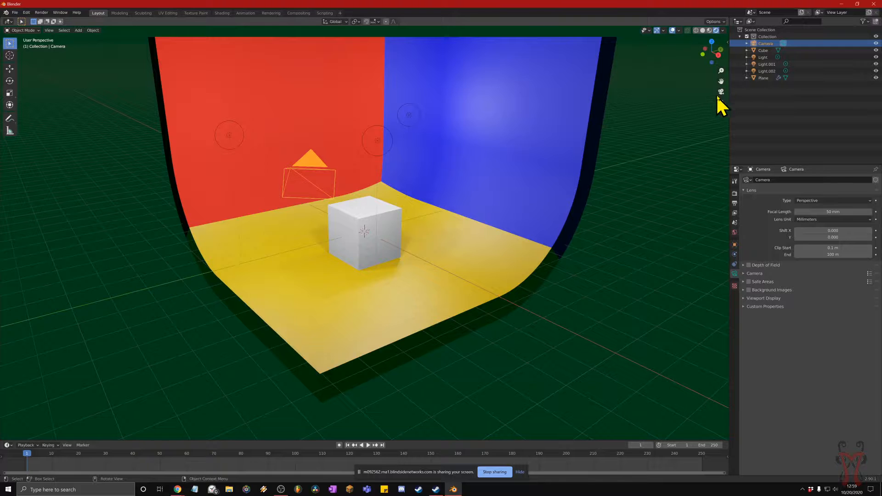
{"action": "left_click", "coordinate": [722, 92]}
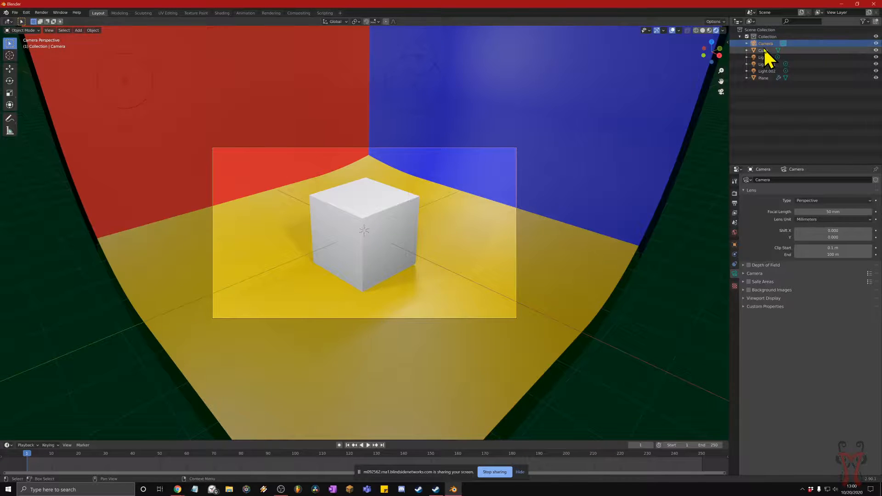
{"action": "key", "text": "super+plus"}
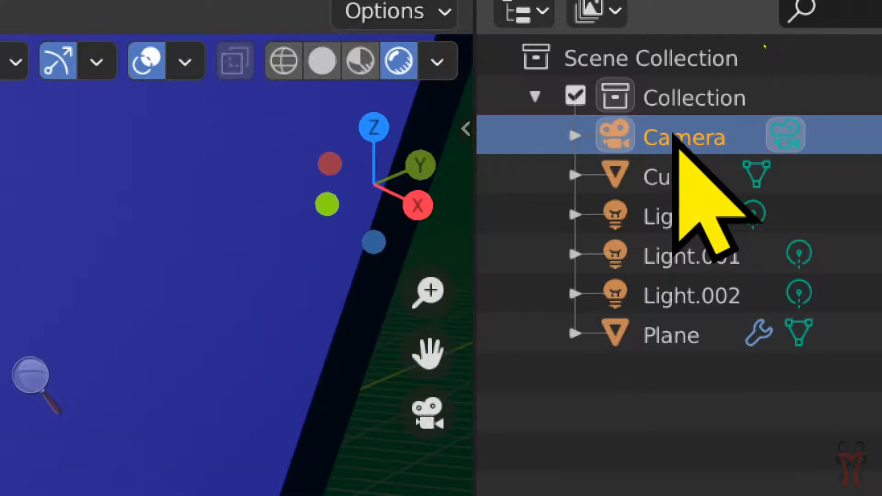
{"action": "key", "text": "super+Escape"}
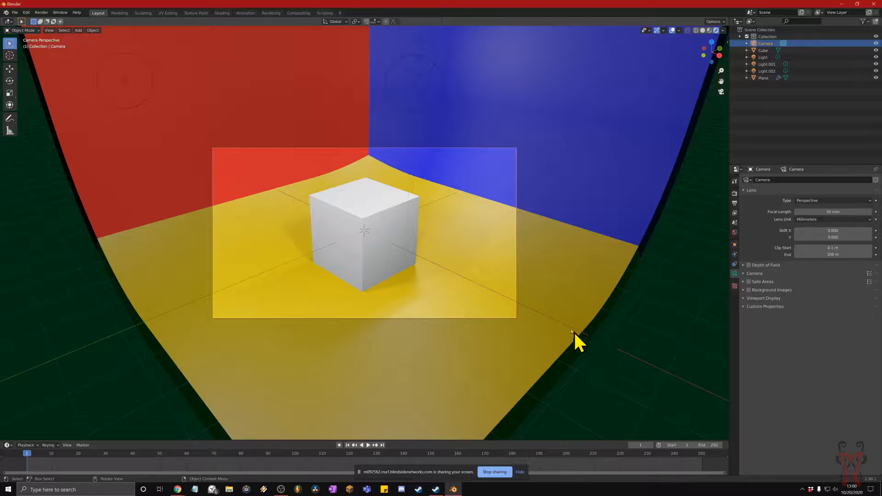
Raise the scene camera about 0.93 m along the global Z axis.
{"action": "key", "text": "g"}
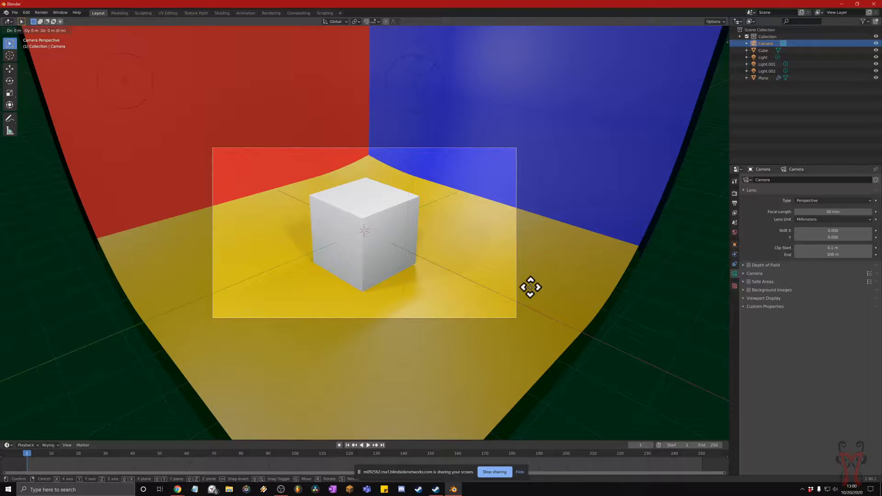
{"action": "key", "text": "z"}
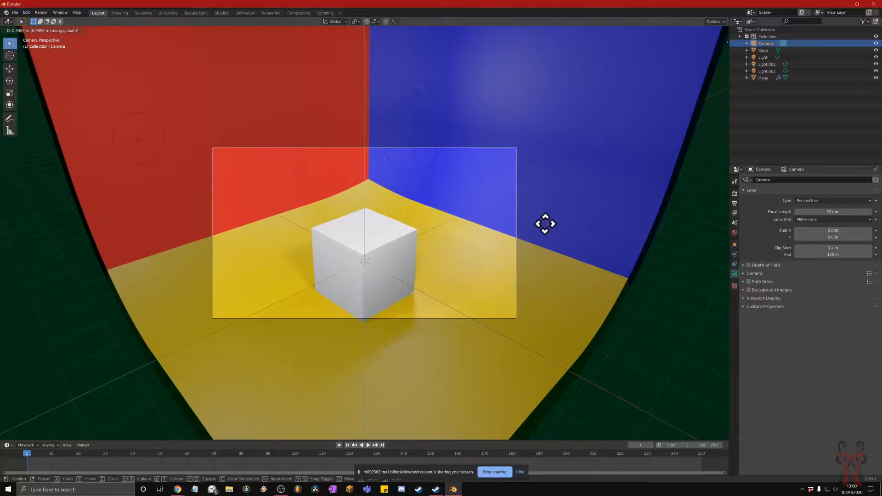
{"action": "left_click", "coordinate": [545, 225]}
Try moving the camera along the global X axis, along the Y axis, and within the horizontal plane with Z locked.
{"action": "key", "text": "g"}
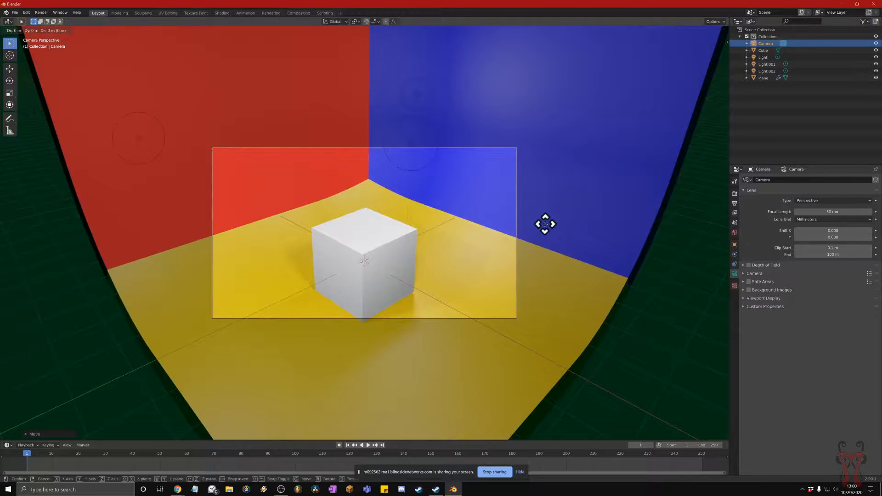
{"action": "key", "text": "x"}
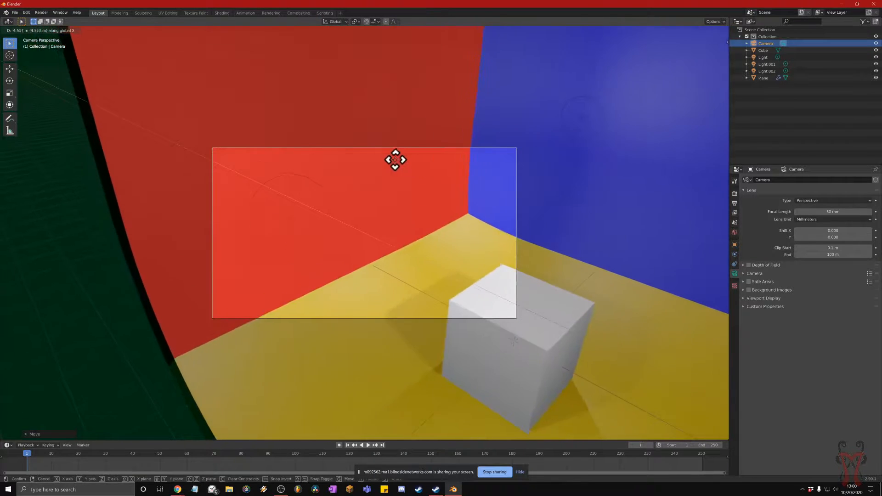
{"action": "key", "text": "Escape"}
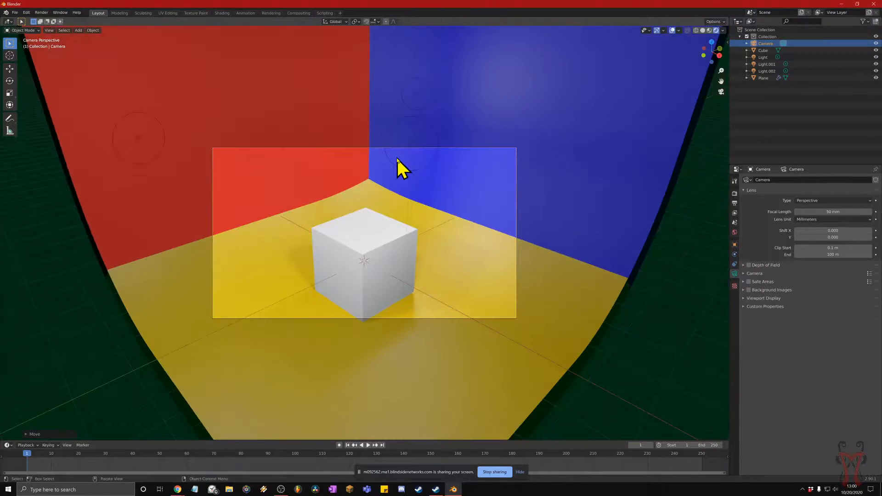
{"action": "key", "text": "g"}
{"action": "key", "text": "y"}
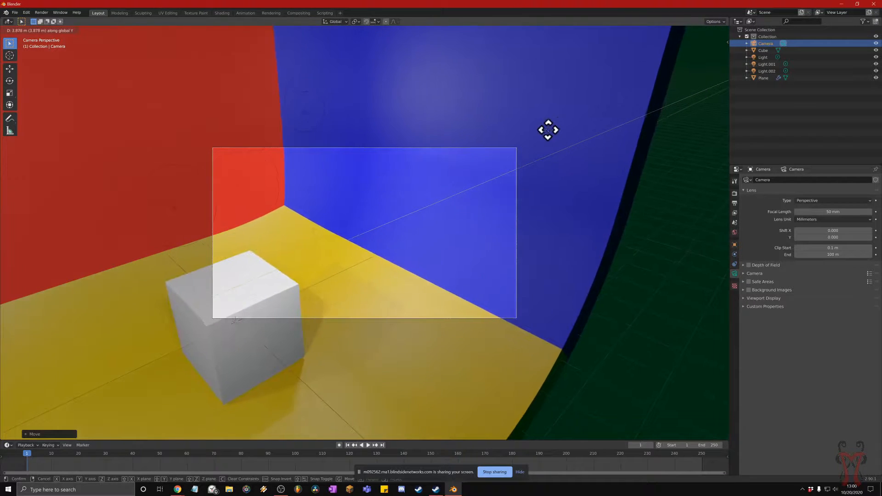
{"action": "left_click", "coordinate": [367, 218]}
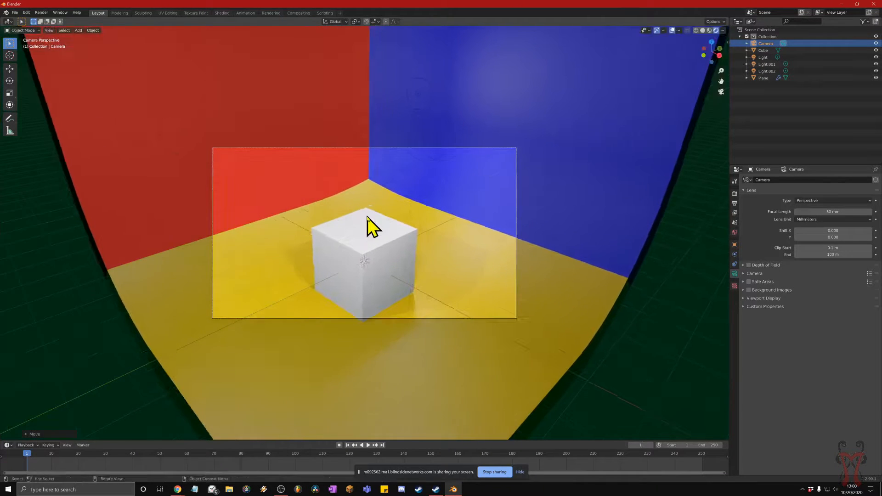
{"action": "key", "text": "g"}
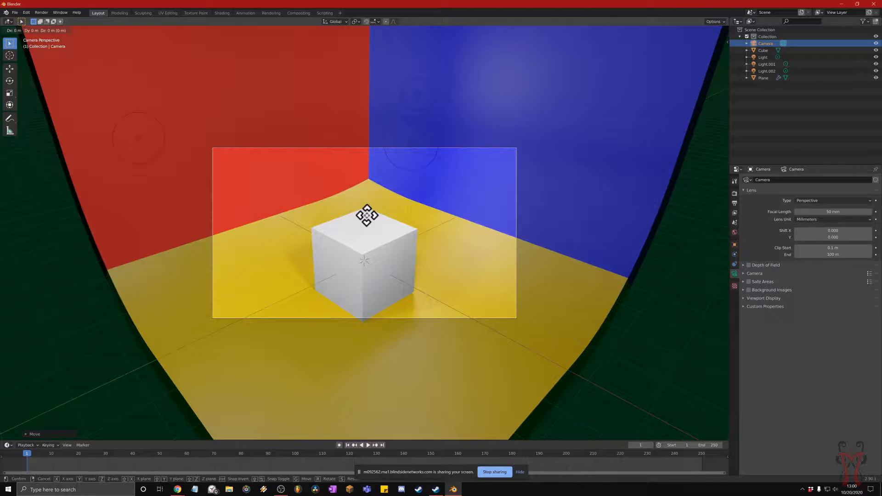
{"action": "key", "text": "shift+z"}
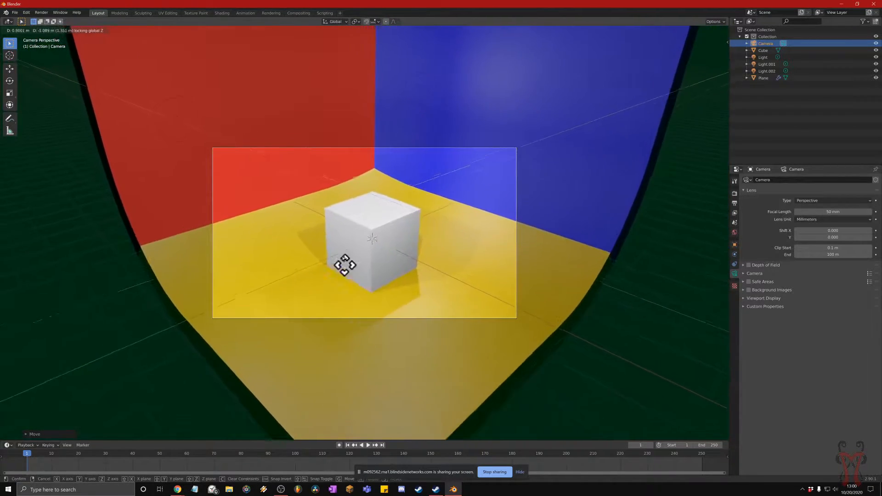
{"action": "left_click", "coordinate": [344, 256]}
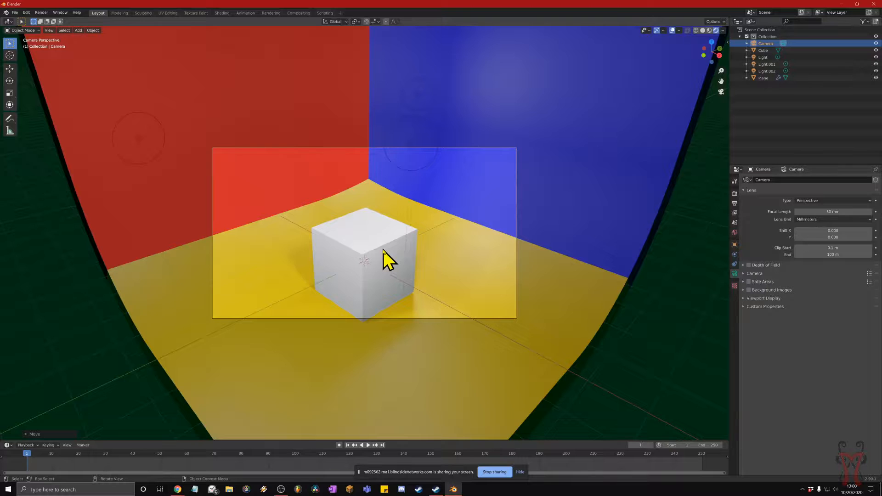
Try rotating the camera around the global Z axis.
{"action": "key", "text": "r"}
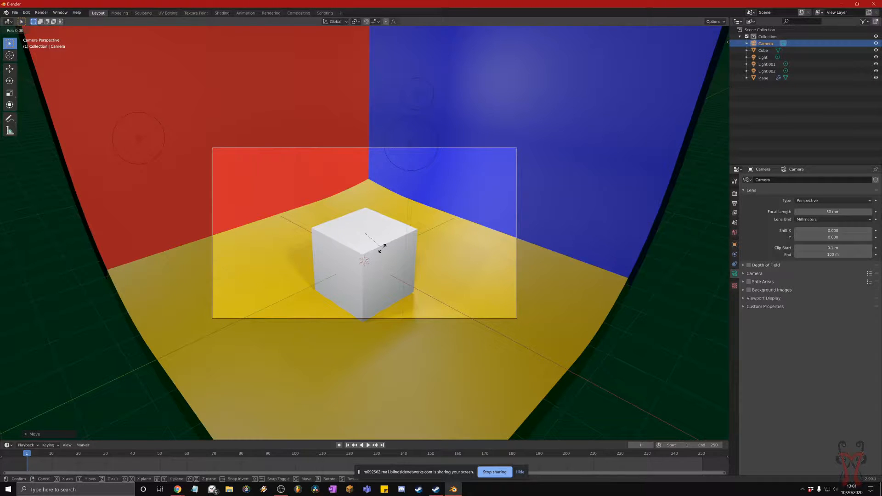
{"action": "key", "text": "z"}
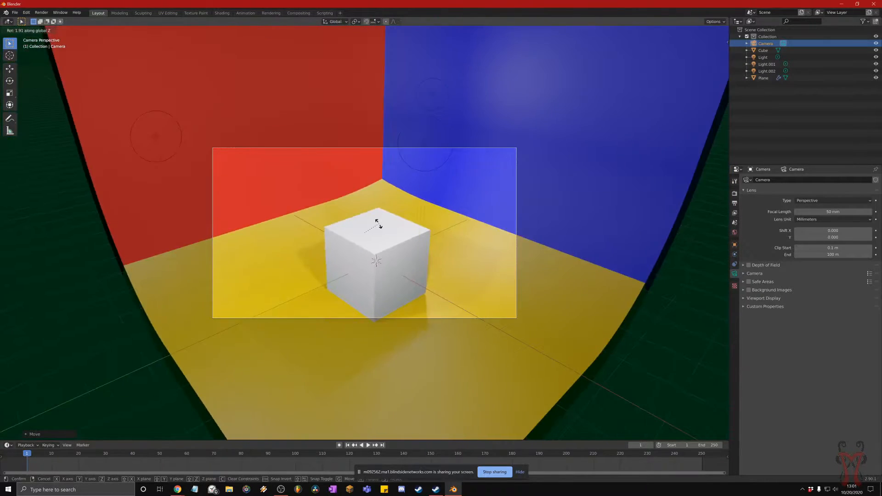
{"action": "left_click", "coordinate": [377, 226]}
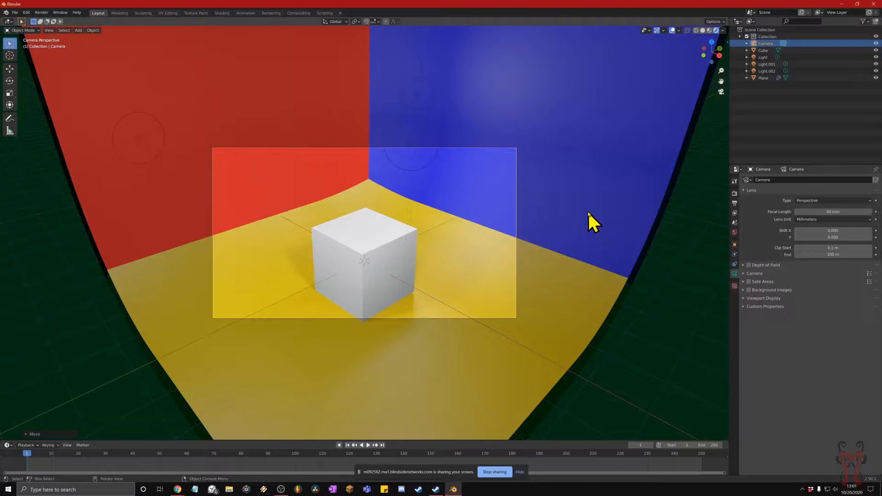
Show the camera's transform values and adjust its location to about X 7.81 m, Y -7.45 m and Z 5.64 m.
{"action": "key", "text": "n"}
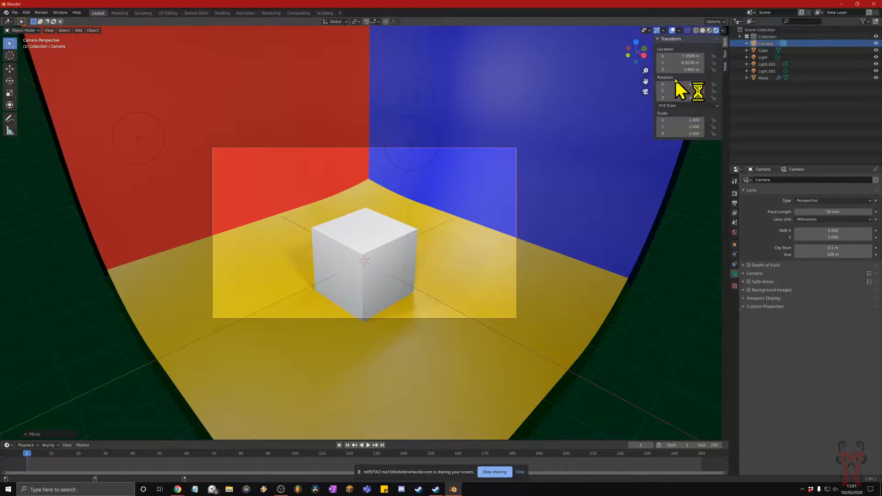
{"action": "key", "text": "super+plus"}
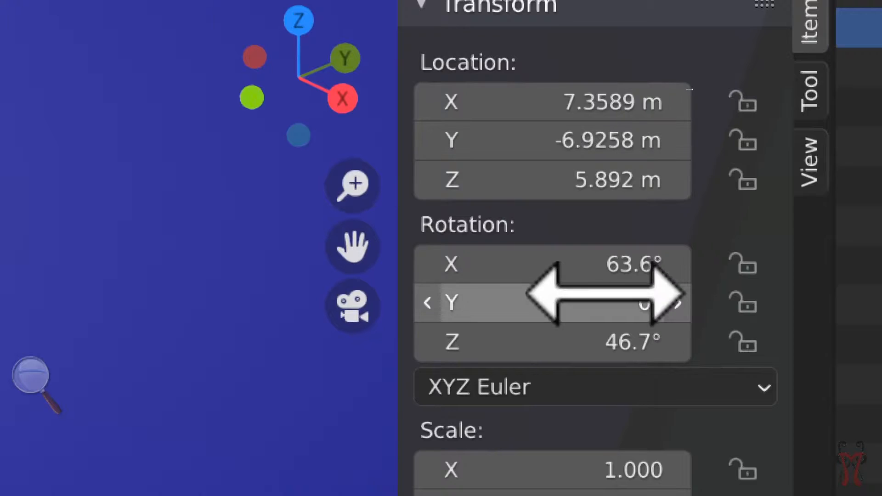
{"action": "key", "text": "super+Escape"}
{"action": "left_click_drag", "start_coordinate": [687, 57], "coordinate": [762, 56]}
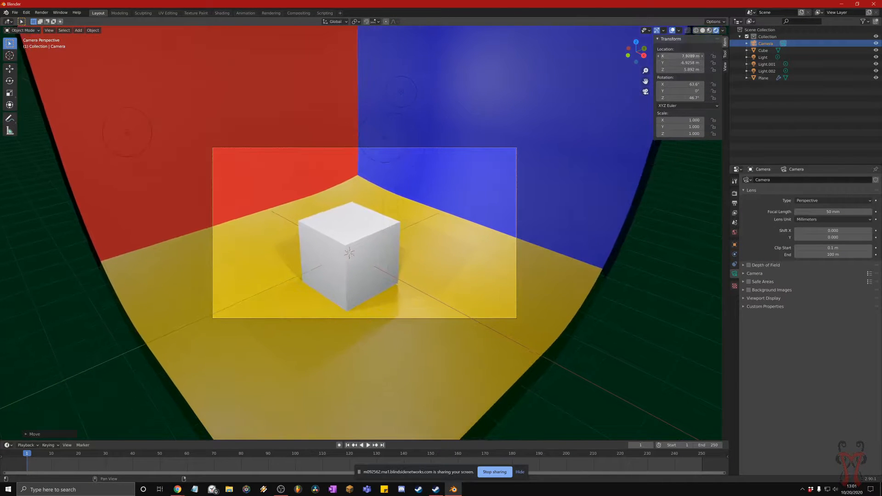
{"action": "left_click_drag", "start_coordinate": [688, 63], "coordinate": [623, 63]}
{"action": "left_click_drag", "start_coordinate": [690, 70], "coordinate": [738, 63]}
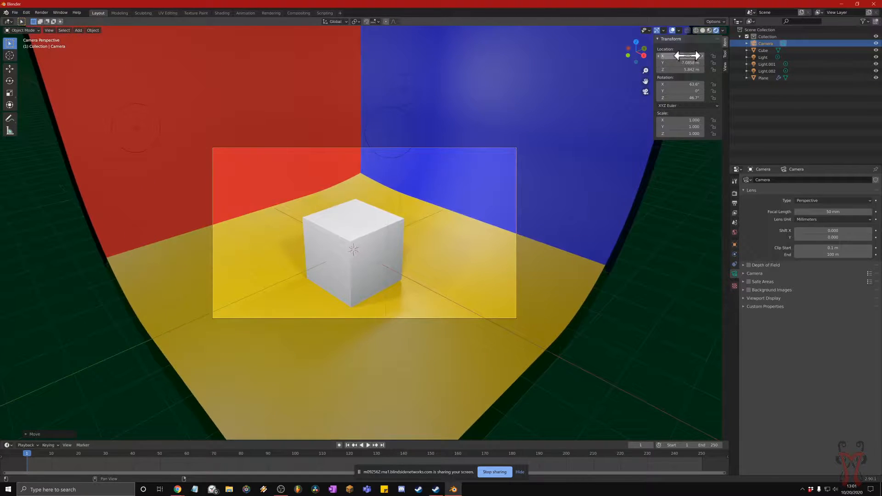
{"action": "left_click_drag", "start_coordinate": [680, 56], "coordinate": [664, 63]}
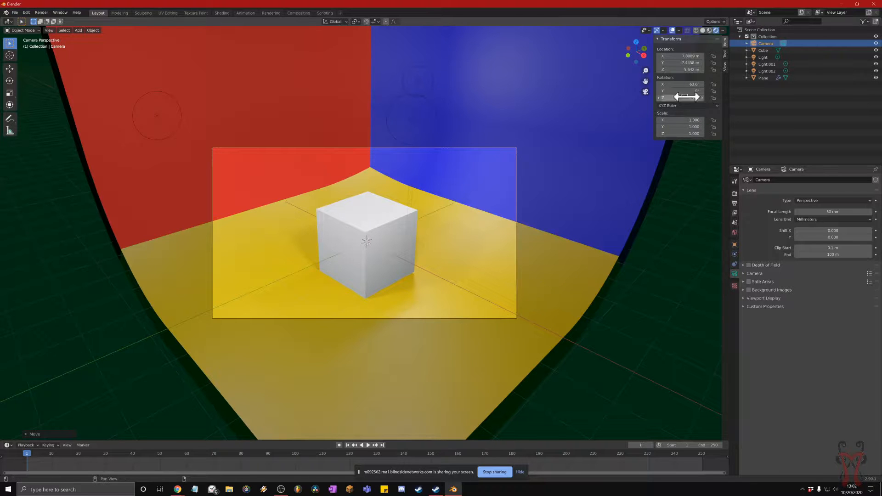
Leave the camera view, hide the transform values, frame the cube close up and align the camera to that view.
{"action": "left_click", "coordinate": [645, 92]}
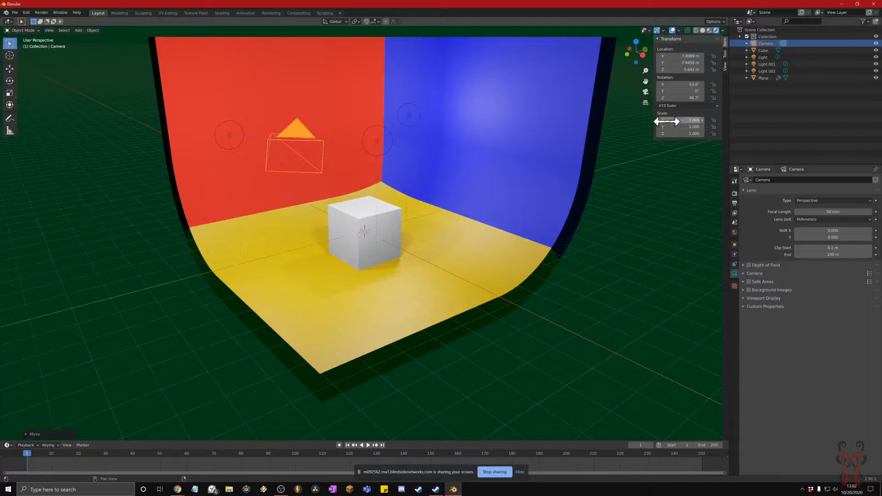
{"action": "key", "text": "n"}
{"action": "middle_click_drag", "start_coordinate": [398, 185], "coordinate": [414, 173]}
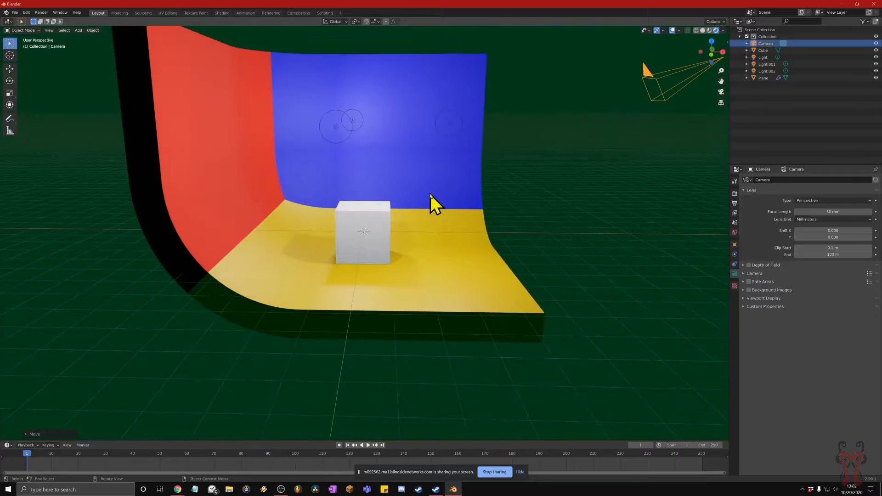
{"action": "scroll", "coordinate": [432, 195], "scroll_direction": "up", "scroll_amount": 10}
{"action": "middle_click_drag", "start_coordinate": [433, 194], "coordinate": [372, 199]}
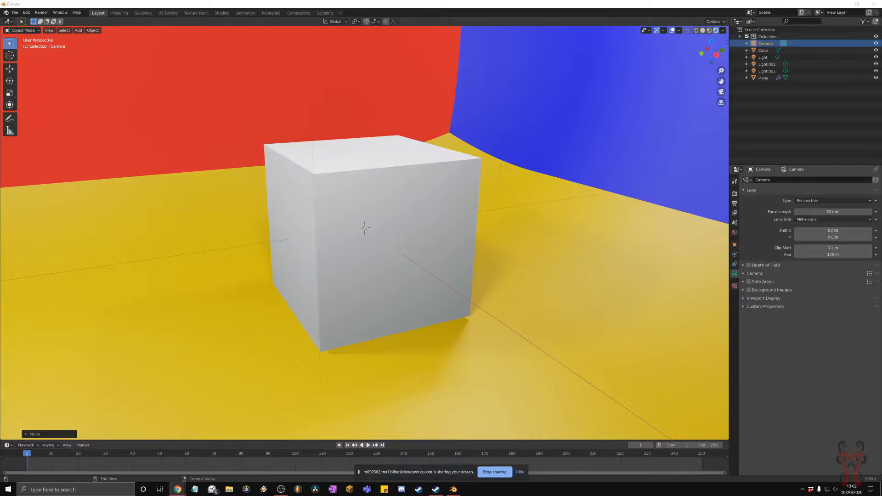
{"action": "mouse_move", "coordinate": [432, 179]}
{"action": "middle_mouse_down"}
{"action": "mouse_move", "coordinate": [447, 183]}
{"action": "mouse_move", "coordinate": [412, 193]}
{"action": "mouse_move", "coordinate": [433, 183]}
{"action": "middle_mouse_up"}
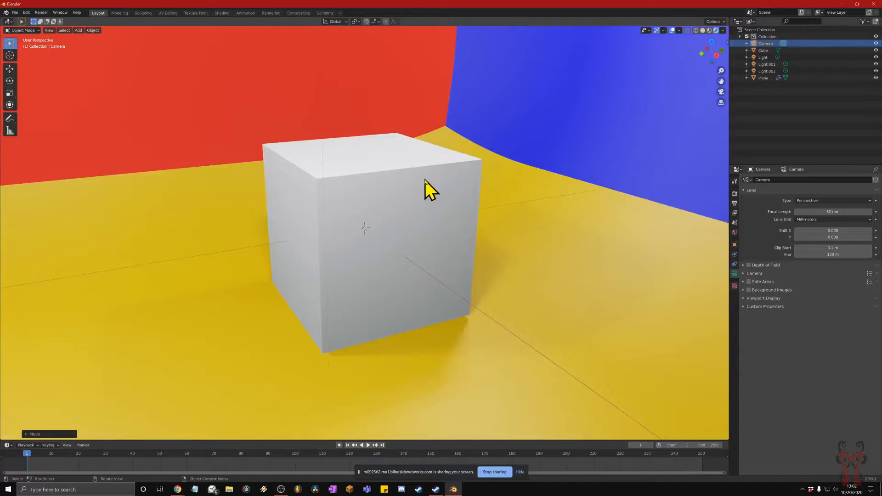
{"action": "key", "text": "KP_0"}
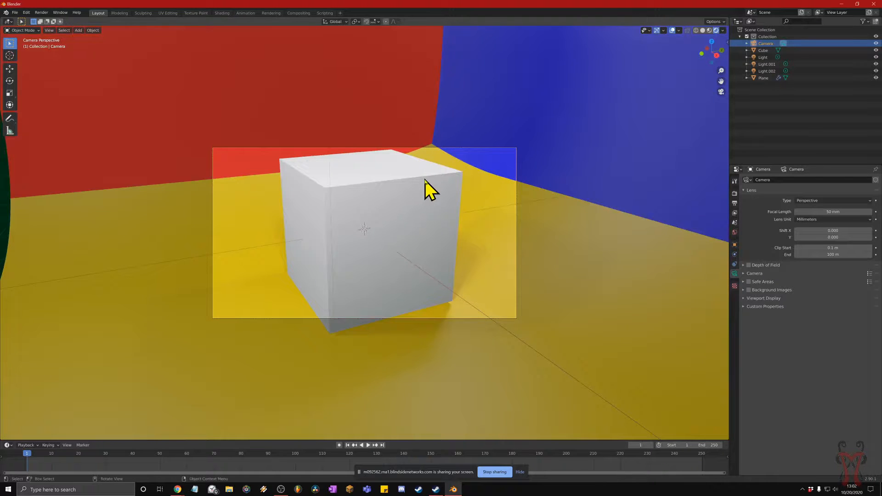
Frame the whole cube with the floor and both walls from farther away and align the camera to this wider view.
{"action": "scroll", "coordinate": [425, 180], "scroll_direction": "down", "scroll_amount": 4}
{"action": "scroll", "coordinate": [404, 188], "scroll_direction": "up", "scroll_amount": 4}
{"action": "left_click", "coordinate": [451, 266]}
{"action": "mouse_move", "coordinate": [451, 263]}
{"action": "middle_mouse_down"}
{"action": "mouse_move", "coordinate": [473, 259]}
{"action": "mouse_move", "coordinate": [466, 260]}
{"action": "middle_mouse_up"}
{"action": "scroll", "coordinate": [469, 260], "scroll_direction": "down", "scroll_amount": 3}
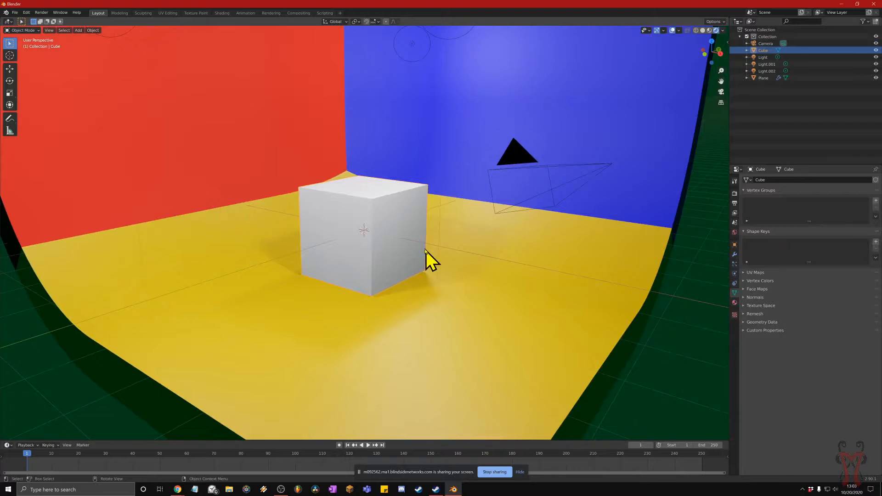
{"action": "mouse_move", "coordinate": [403, 243]}
{"action": "middle_mouse_down"}
{"action": "mouse_move", "coordinate": [430, 252]}
{"action": "mouse_move", "coordinate": [382, 274]}
{"action": "mouse_move", "coordinate": [390, 217]}
{"action": "mouse_move", "coordinate": [404, 250]}
{"action": "mouse_move", "coordinate": [451, 296]}
{"action": "mouse_move", "coordinate": [385, 241]}
{"action": "mouse_move", "coordinate": [401, 263]}
{"action": "mouse_move", "coordinate": [410, 264]}
{"action": "mouse_move", "coordinate": [414, 249]}
{"action": "middle_mouse_up"}
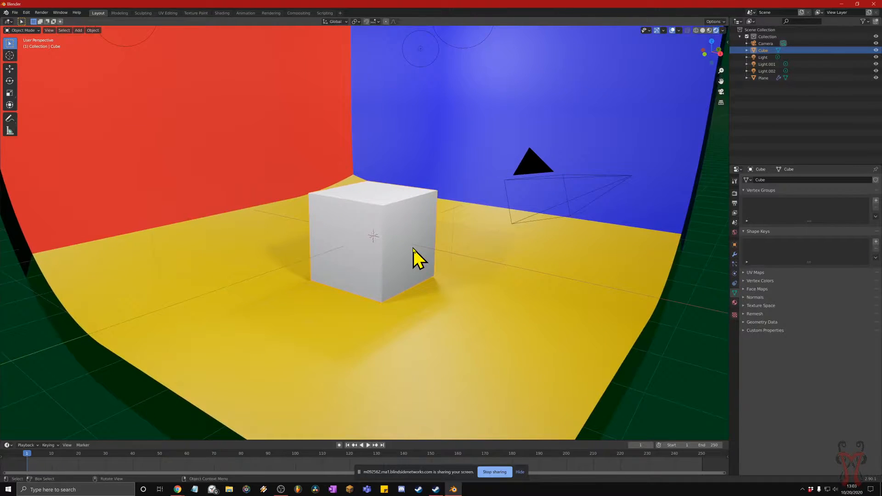
{"action": "key", "text": "KP_0"}
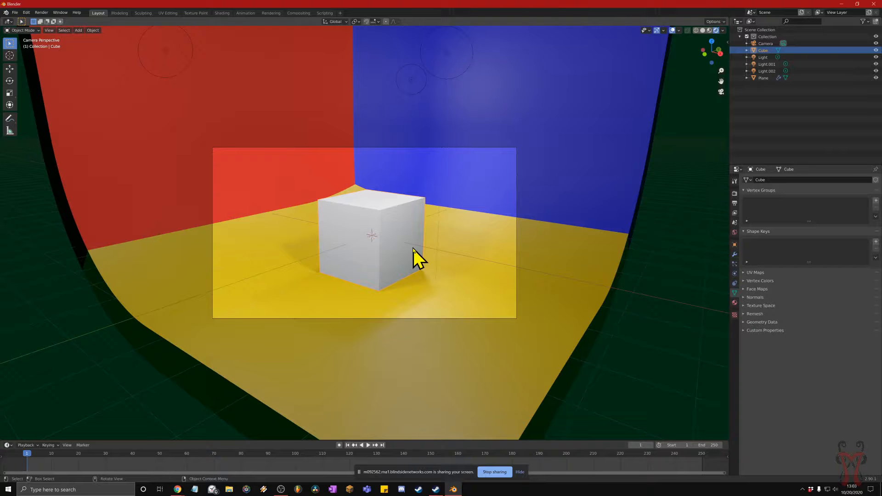
Leave the camera view, deselect the cube and set the world background colour source to Environment Texture.
{"action": "middle_click_drag", "start_coordinate": [516, 271], "coordinate": [356, 169]}
{"action": "middle_click_drag", "start_coordinate": [461, 213], "coordinate": [398, 214]}
{"action": "scroll", "coordinate": [445, 252], "scroll_direction": "down", "scroll_amount": 2}
{"action": "middle_click_drag", "start_coordinate": [376, 298], "coordinate": [394, 279]}
{"action": "left_click", "coordinate": [256, 357]}
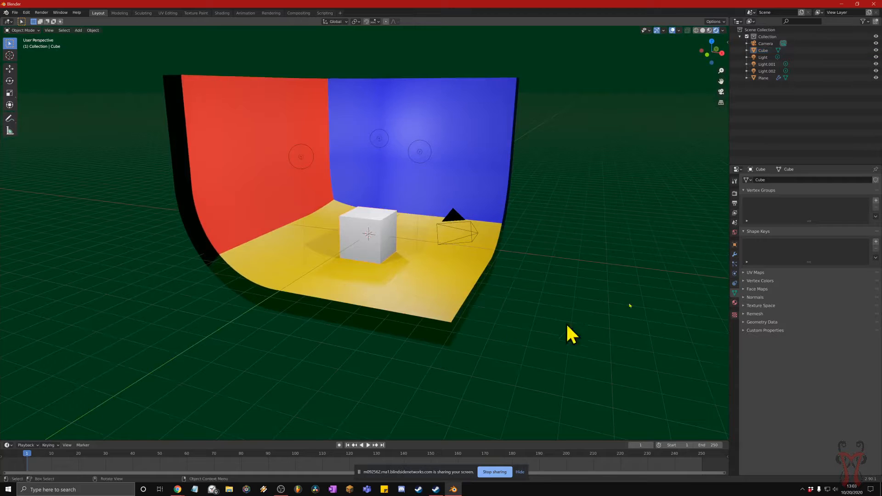
{"action": "left_click", "coordinate": [735, 233]}
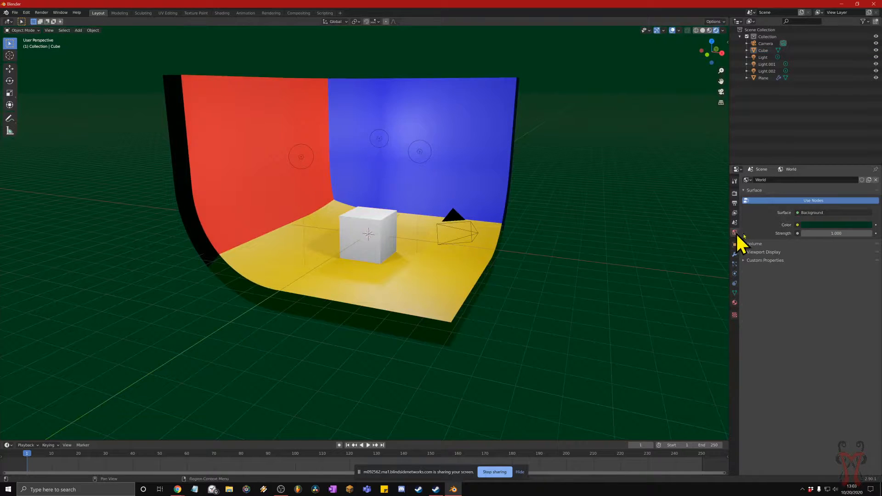
{"action": "left_click", "coordinate": [820, 226]}
{"action": "left_click", "coordinate": [801, 225]}
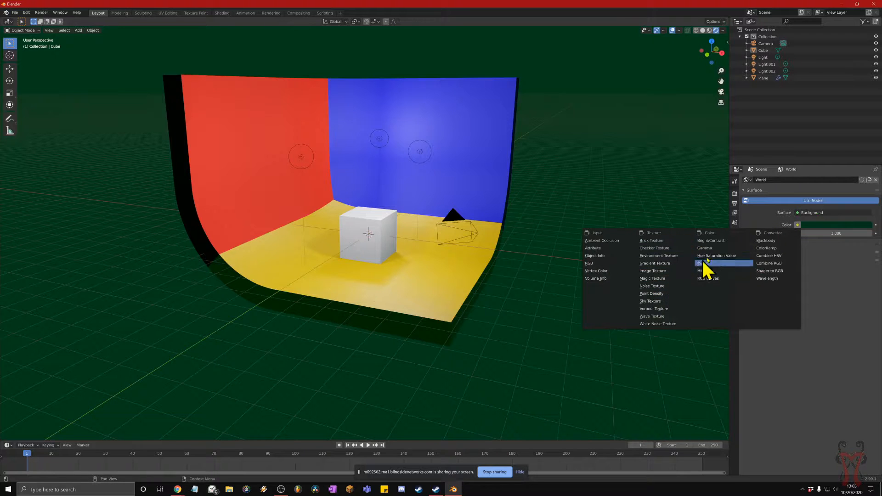
{"action": "left_click", "coordinate": [665, 256]}
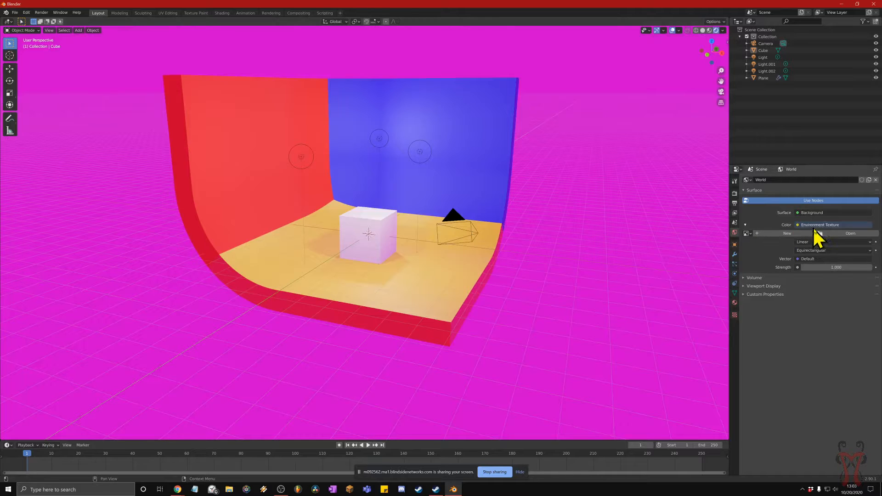
Load kloppenheim_02_4k.hdr from the Downloads folder as the world's environment image.
{"action": "left_click", "coordinate": [832, 234]}
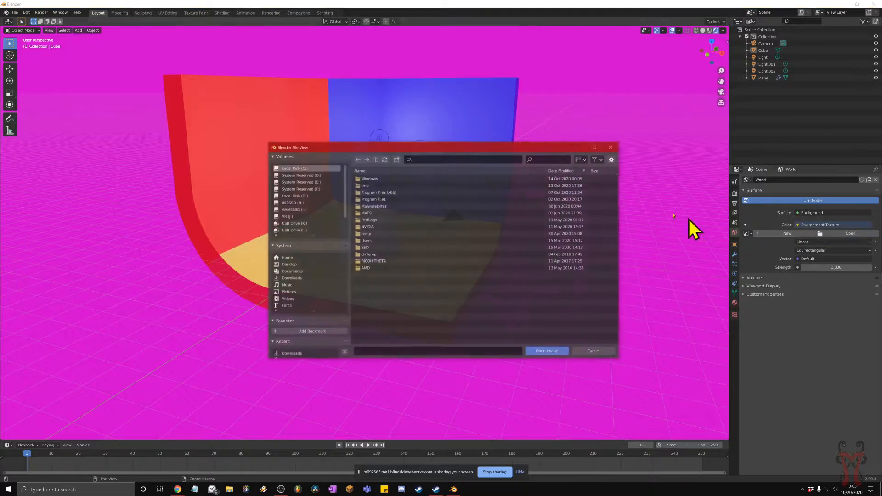
{"action": "left_click", "coordinate": [293, 279]}
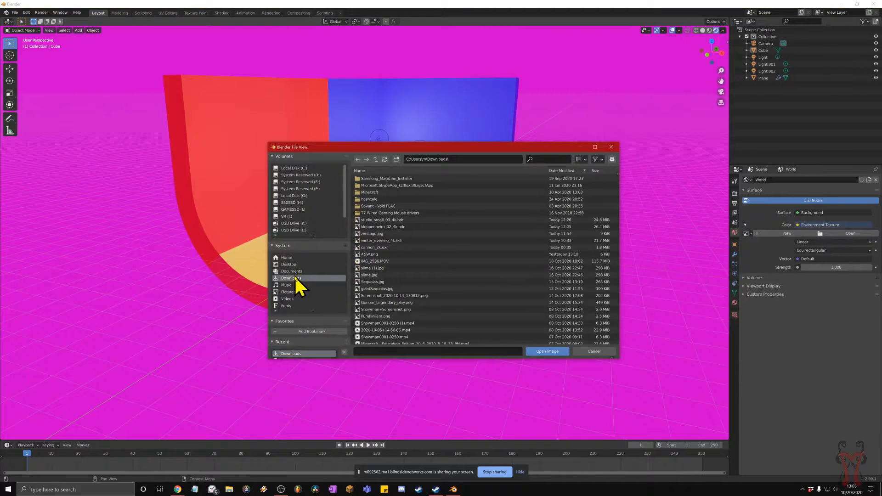
{"action": "double_click", "coordinate": [396, 227]}
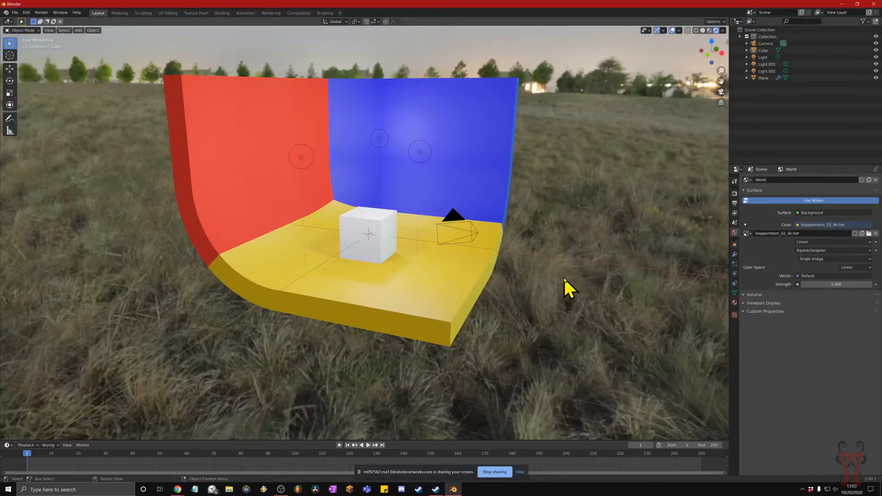
Select the room plane and show its Back Right Wall material settings.
{"action": "mouse_move", "coordinate": [576, 270]}
{"action": "middle_mouse_down"}
{"action": "mouse_move", "coordinate": [560, 272]}
{"action": "mouse_move", "coordinate": [566, 277]}
{"action": "middle_mouse_up"}
{"action": "left_click", "coordinate": [473, 155]}
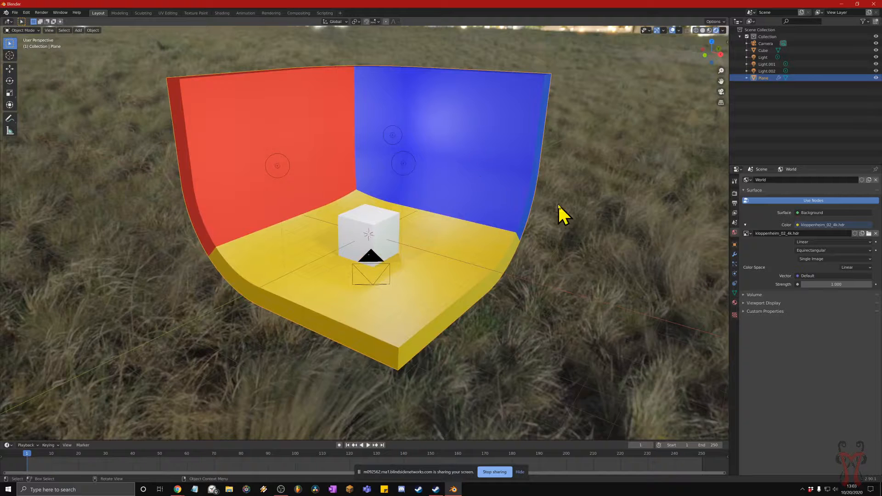
{"action": "left_click", "coordinate": [735, 254]}
{"action": "middle_click_drag", "start_coordinate": [721, 225], "coordinate": [428, 147]}
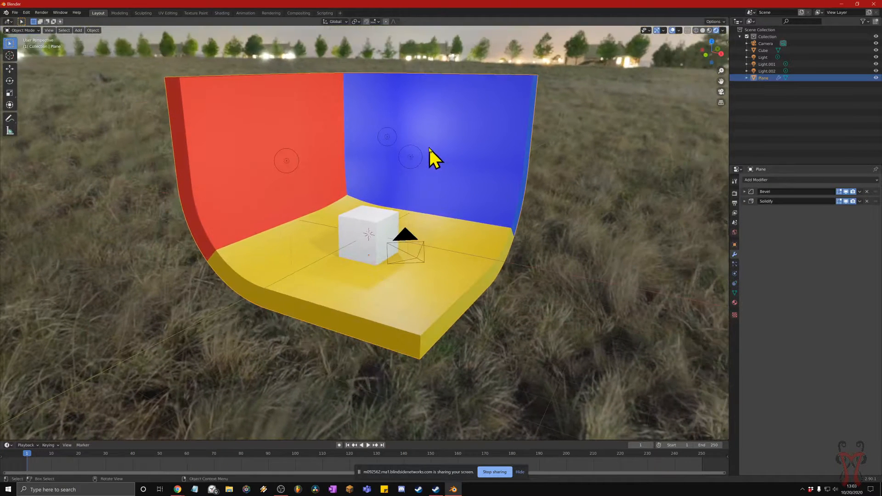
{"action": "left_click", "coordinate": [735, 303]}
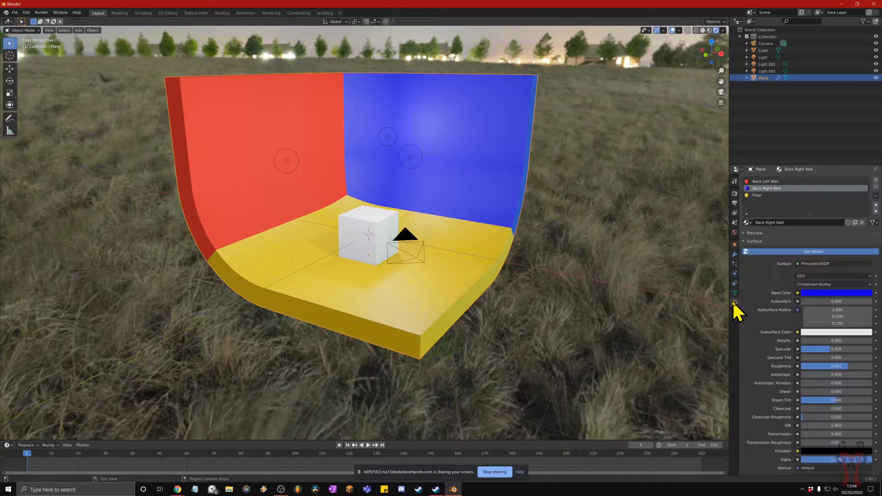
Set the Back Right Wall material's roughness to 0.141 and metallic to 1.000, and check the reflections from several angles.
{"action": "left_click_drag", "start_coordinate": [846, 366], "coordinate": [801, 368]}
{"action": "scroll", "coordinate": [569, 262], "scroll_direction": "down", "scroll_amount": 4}
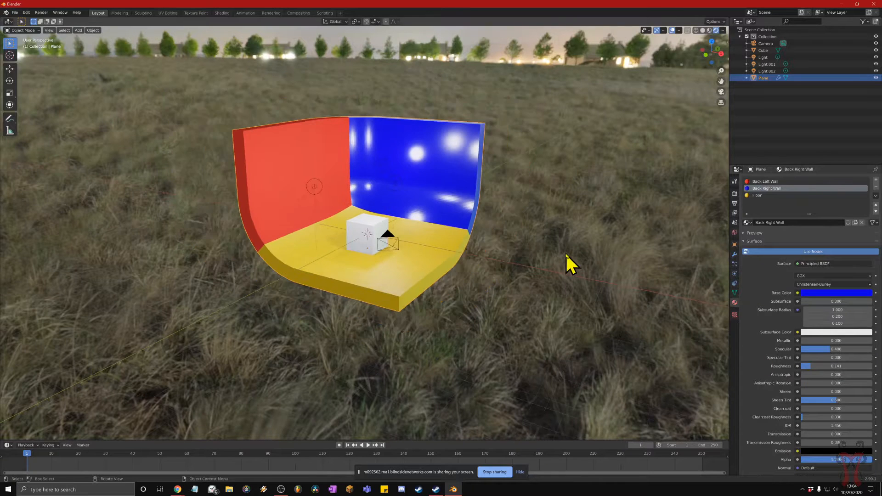
{"action": "middle_click_drag", "start_coordinate": [566, 256], "coordinate": [613, 113]}
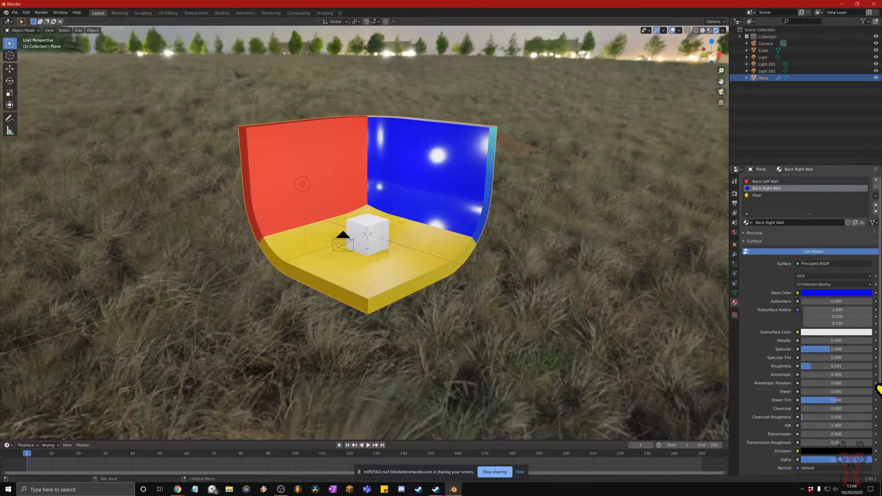
{"action": "left_click_drag", "start_coordinate": [806, 341], "coordinate": [872, 340]}
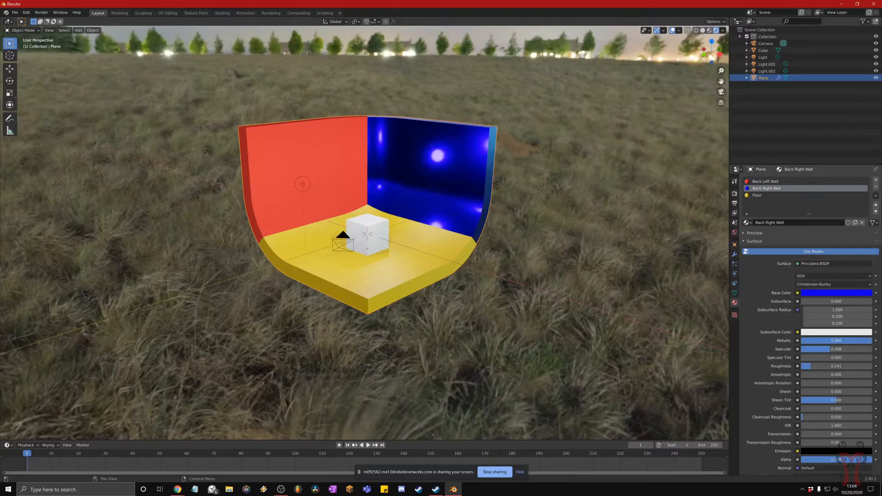
{"action": "middle_click_drag", "start_coordinate": [429, 276], "coordinate": [435, 103]}
{"action": "middle_click_drag", "start_coordinate": [376, 98], "coordinate": [413, 145]}
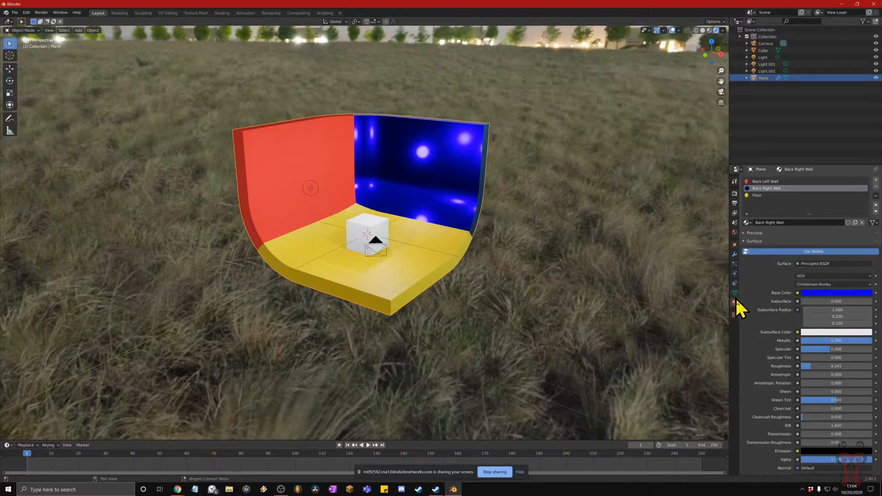
Set the Back Right Wall material's metallic to 0.000 and roughness to 0.749, and deselect the room.
{"action": "left_click", "coordinate": [735, 253]}
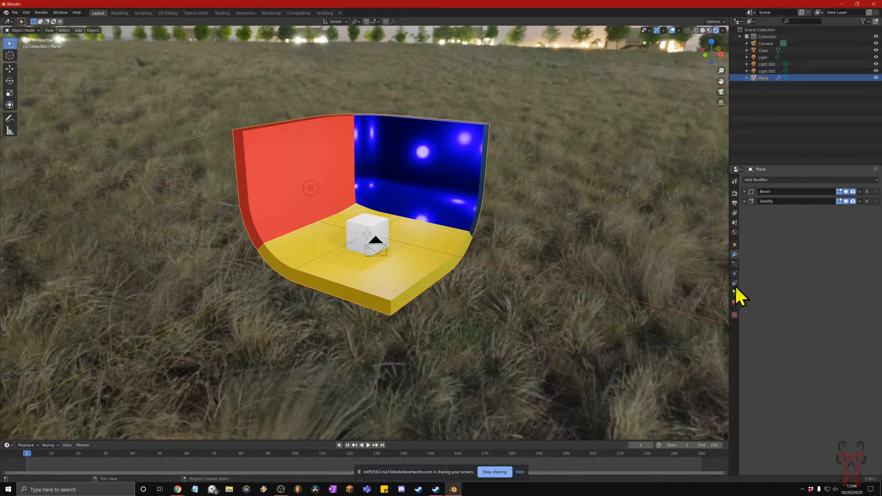
{"action": "left_click", "coordinate": [735, 302]}
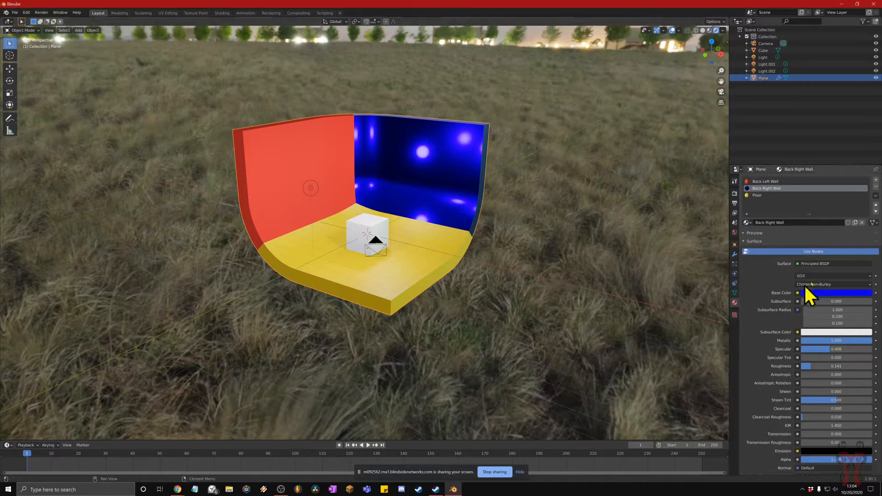
{"action": "left_click_drag", "start_coordinate": [859, 340], "coordinate": [854, 366]}
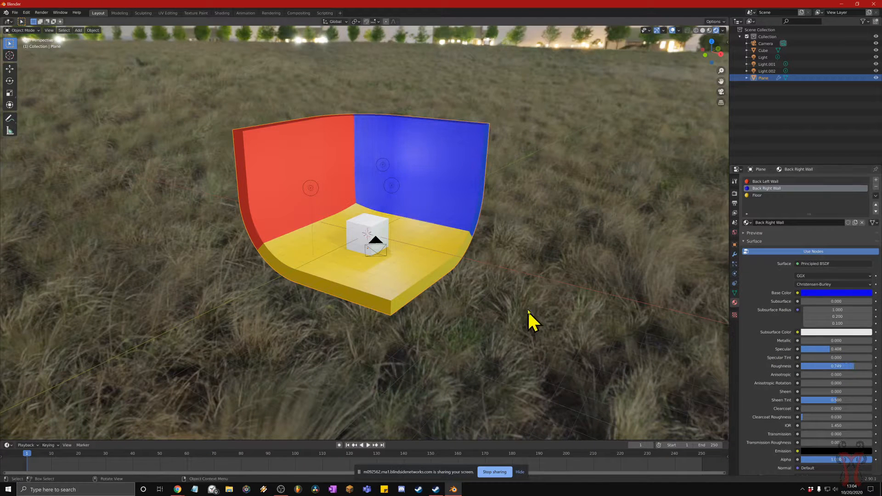
{"action": "left_click", "coordinate": [521, 243]}
{"action": "middle_click_drag", "start_coordinate": [520, 242], "coordinate": [500, 238]}
{"action": "scroll", "coordinate": [494, 242], "scroll_direction": "up", "scroll_amount": 2}
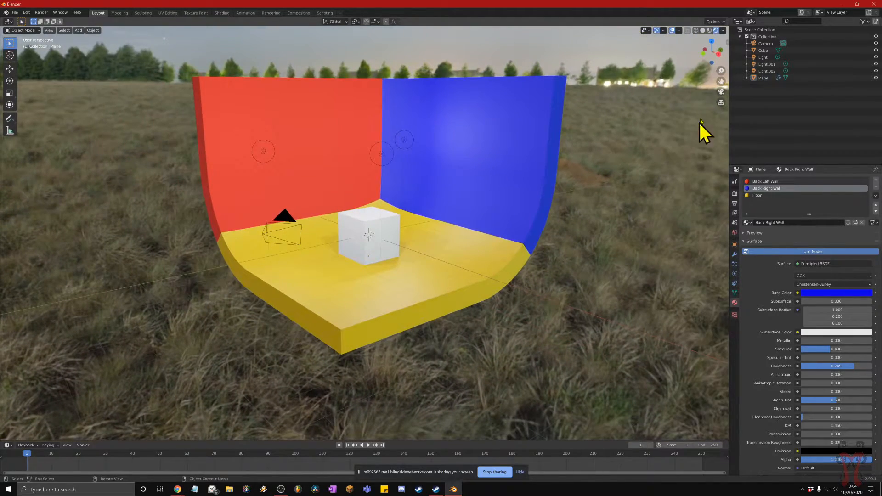
Render a still image from the scene camera's view and move the render window aside.
{"action": "left_click", "coordinate": [722, 93]}
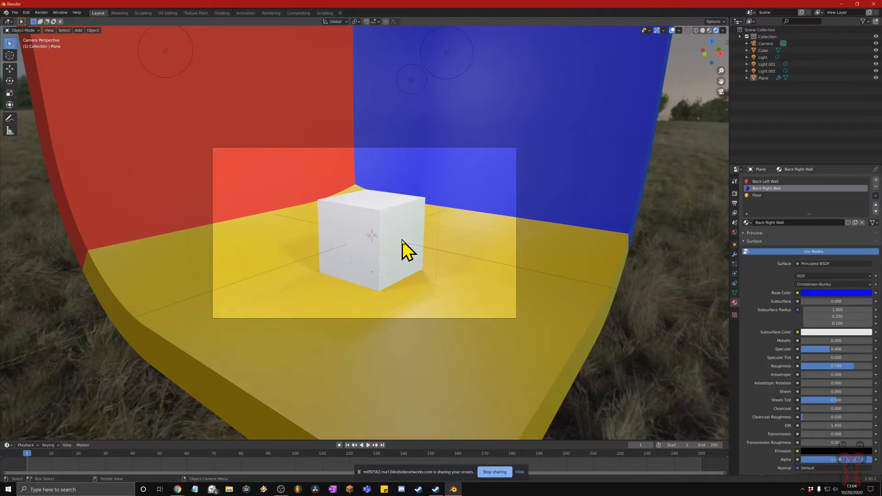
{"action": "key", "text": "F12"}
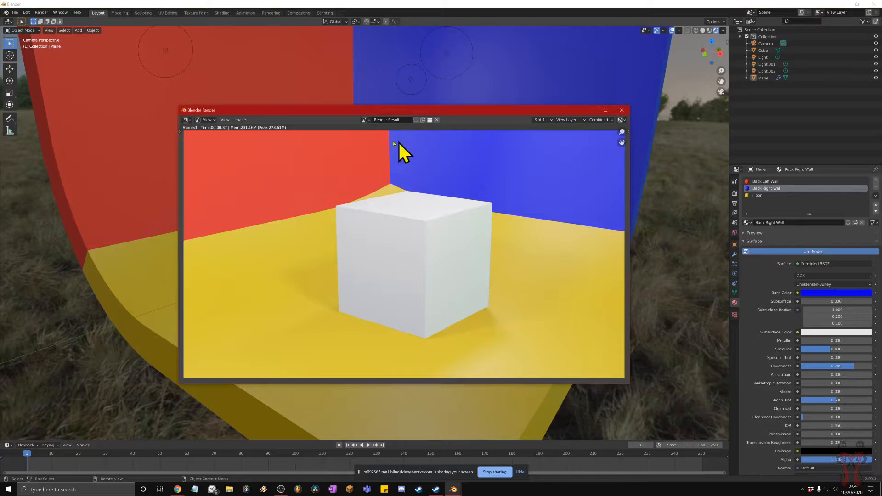
{"action": "left_click_drag", "start_coordinate": [413, 109], "coordinate": [574, 21]}
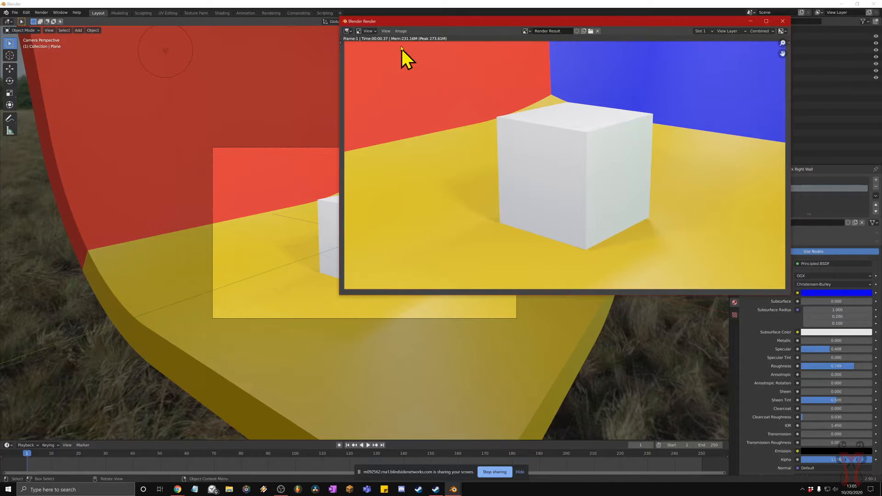
Start saving the render as an image named backgroundCube in the Desktop's Modeling folder.
{"action": "left_click", "coordinate": [401, 31]}
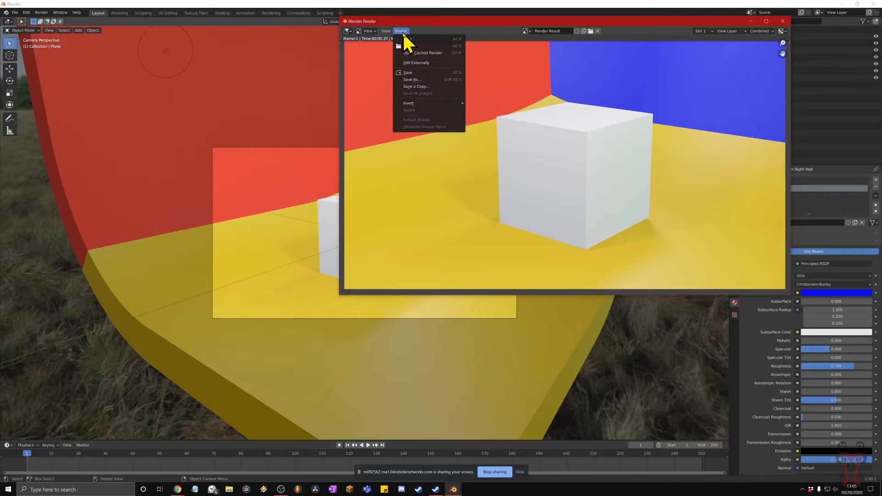
{"action": "left_click", "coordinate": [425, 80]}
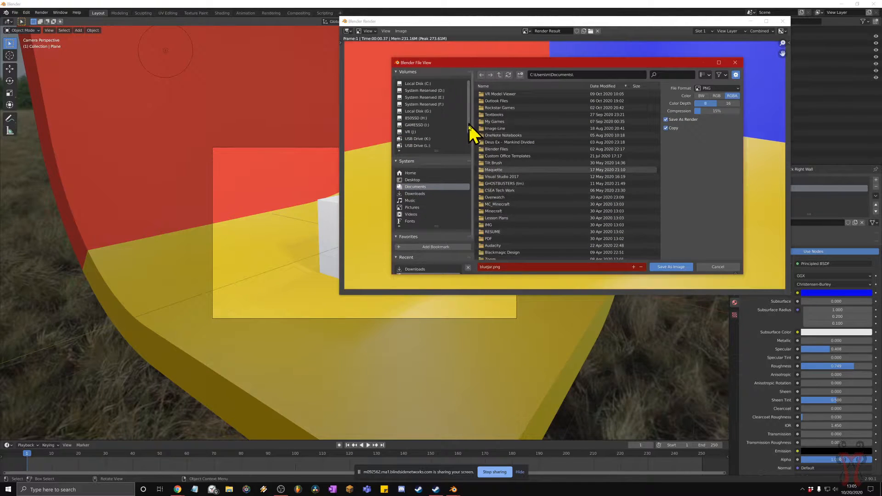
{"action": "left_click", "coordinate": [413, 180]}
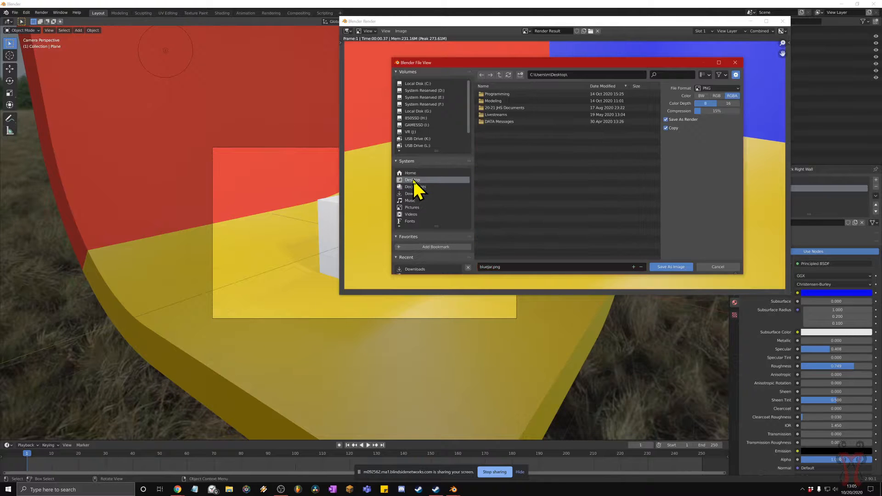
{"action": "left_click", "coordinate": [494, 101]}
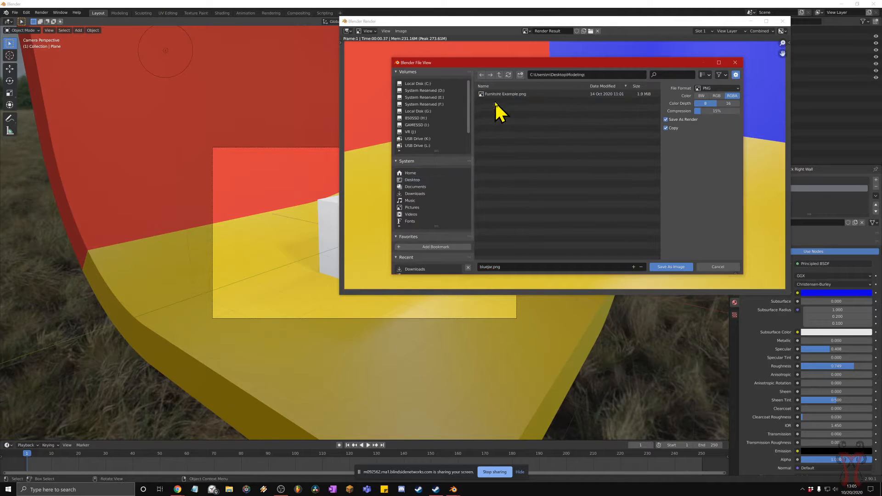
{"action": "left_click", "coordinate": [516, 266]}
{"action": "type", "text": "backgroundCube"}
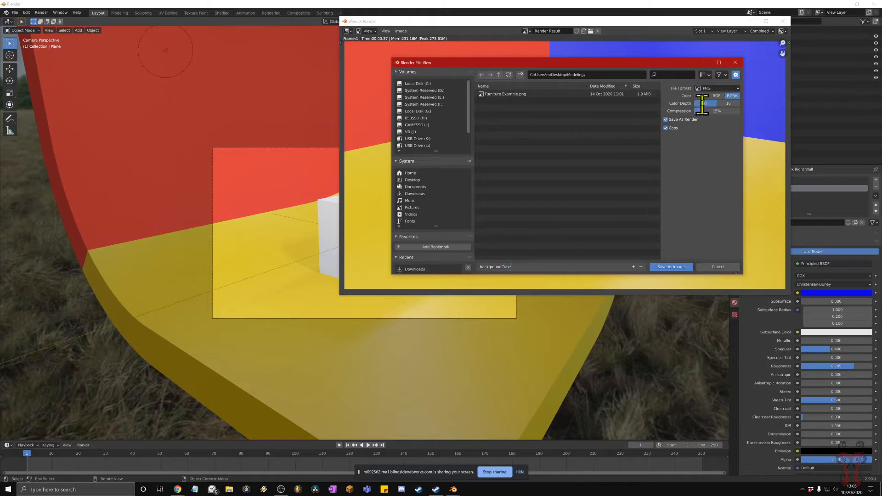
Keep PNG as the file format, set the compression to 0% and save the image.
{"action": "key", "text": "super+plus"}
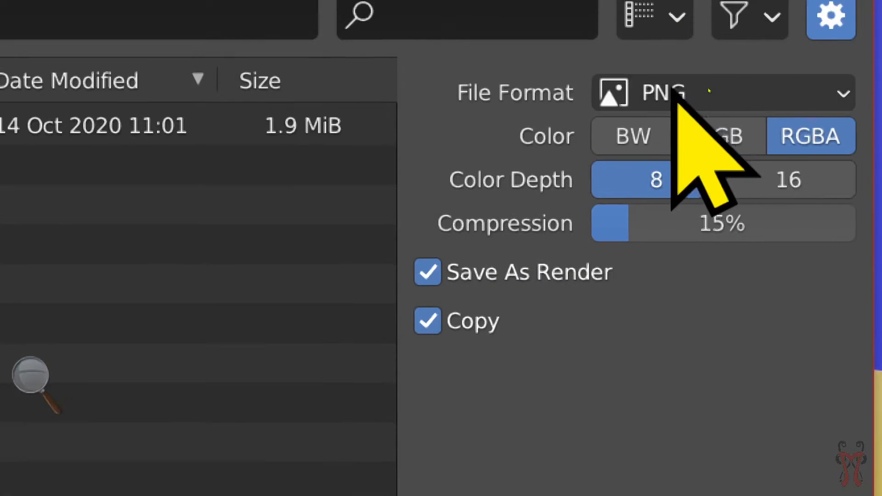
{"action": "left_click", "coordinate": [681, 102]}
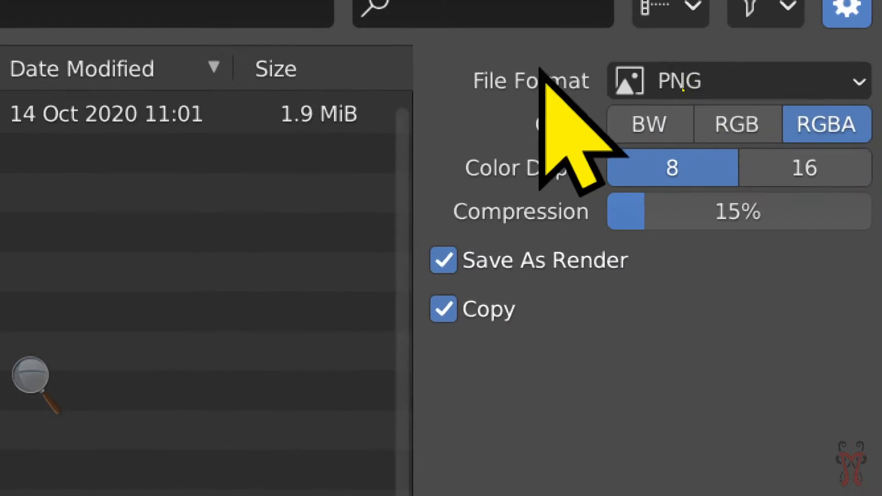
{"action": "left_click", "coordinate": [657, 83]}
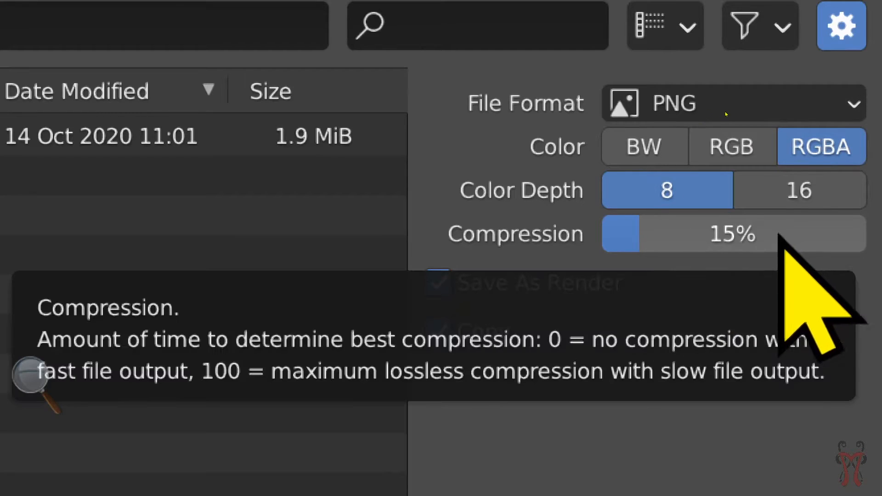
{"action": "left_click_drag", "start_coordinate": [626, 236], "coordinate": [605, 236]}
{"action": "left_click", "coordinate": [712, 90]}
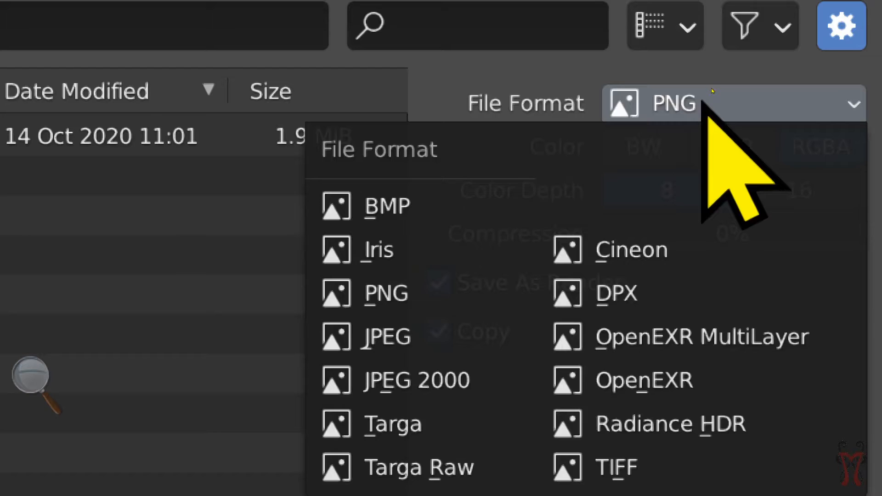
{"action": "left_click", "coordinate": [704, 100]}
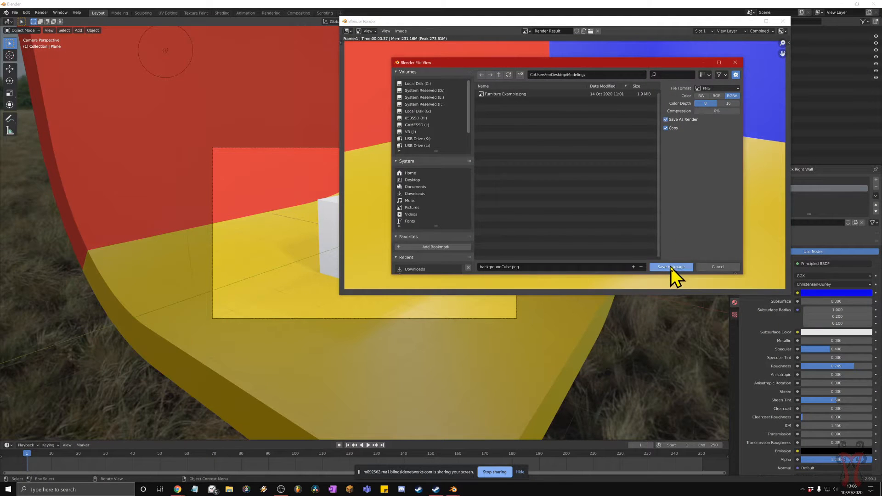
{"action": "left_click", "coordinate": [671, 266]}
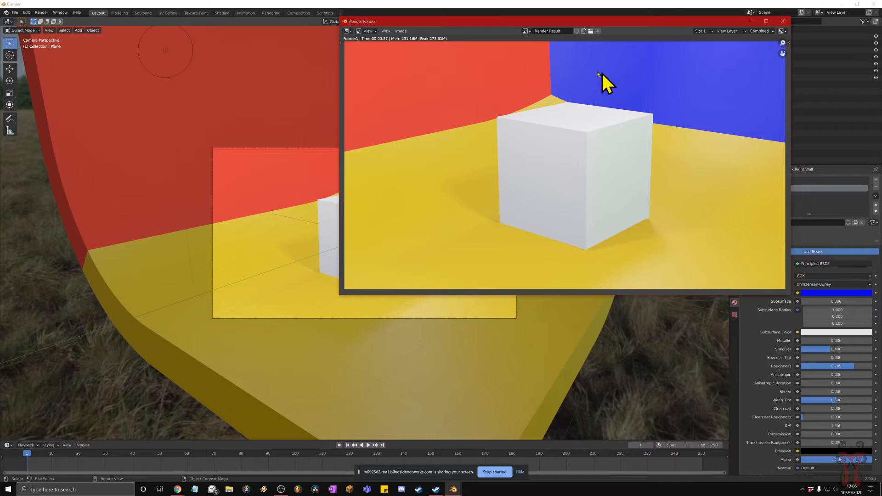
Examine the rendered image at different magnifications and close the render window.
{"action": "scroll", "coordinate": [532, 121], "scroll_direction": "down", "scroll_amount": 3}
{"action": "scroll", "coordinate": [542, 127], "scroll_direction": "up", "scroll_amount": 4}
{"action": "scroll", "coordinate": [541, 126], "scroll_direction": "down", "scroll_amount": 2}
{"action": "scroll", "coordinate": [541, 118], "scroll_direction": "up", "scroll_amount": 1}
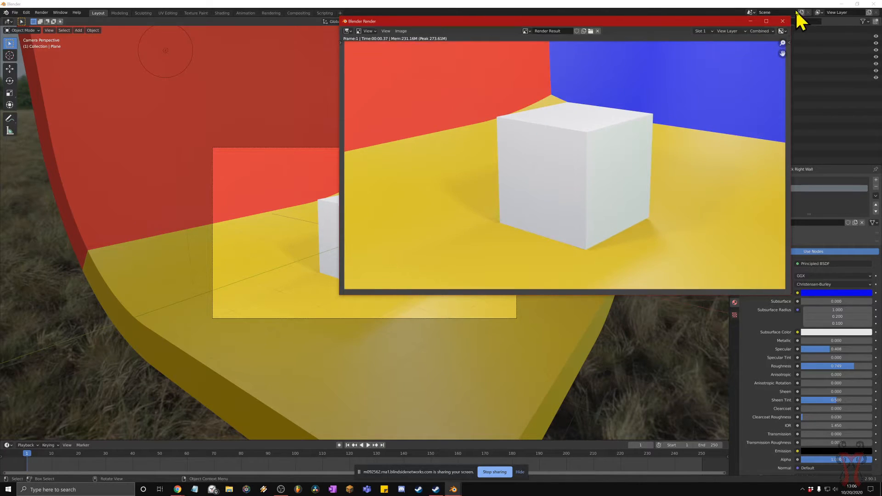
{"action": "left_click", "coordinate": [783, 21]}
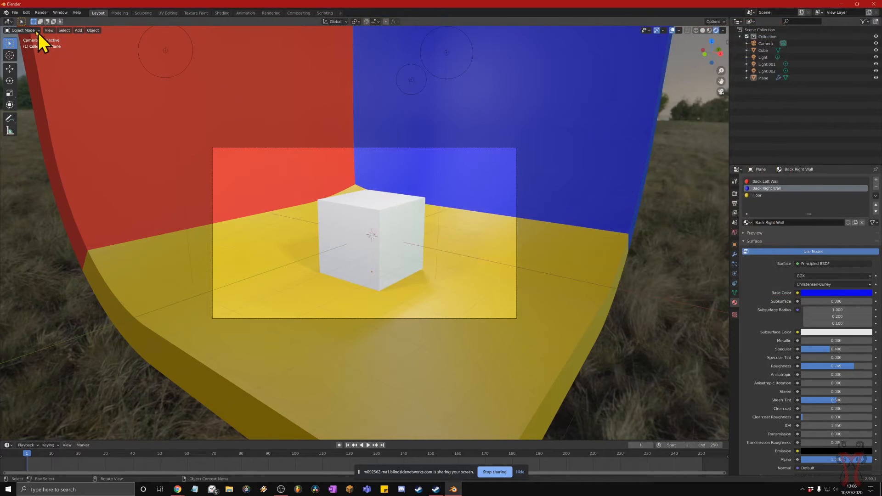
Save the scene as background_with_cube.blend in the Desktop's Modeling folder.
{"action": "left_click", "coordinate": [14, 12]}
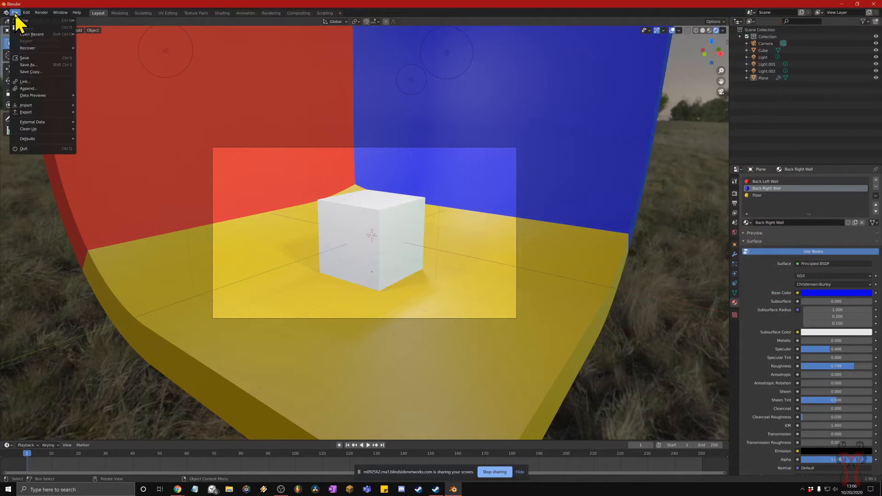
{"action": "left_click", "coordinate": [38, 65]}
{"action": "left_click", "coordinate": [408, 350]}
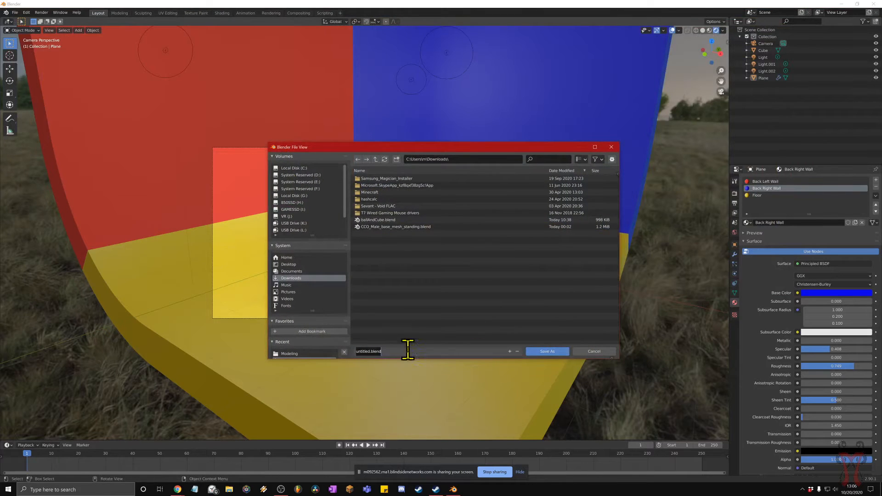
{"action": "type", "text": "background_with_cube"}
{"action": "left_click", "coordinate": [294, 270]}
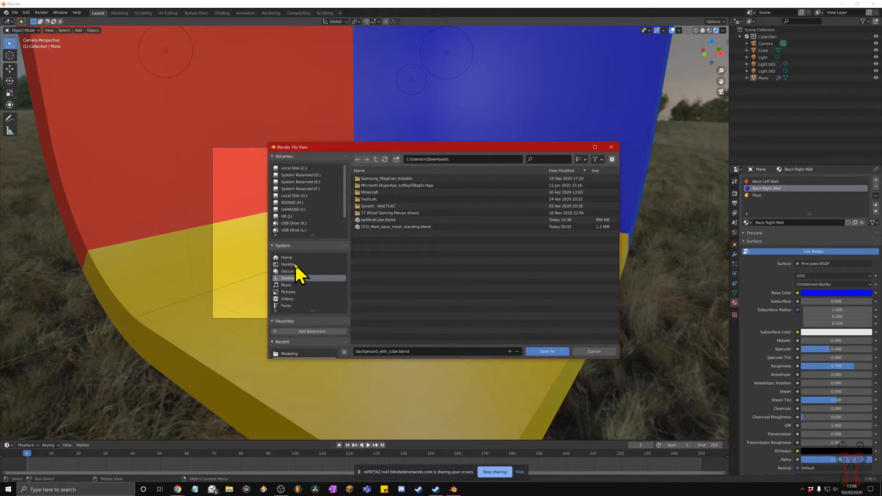
{"action": "left_click", "coordinate": [295, 264]}
{"action": "left_click", "coordinate": [376, 178]}
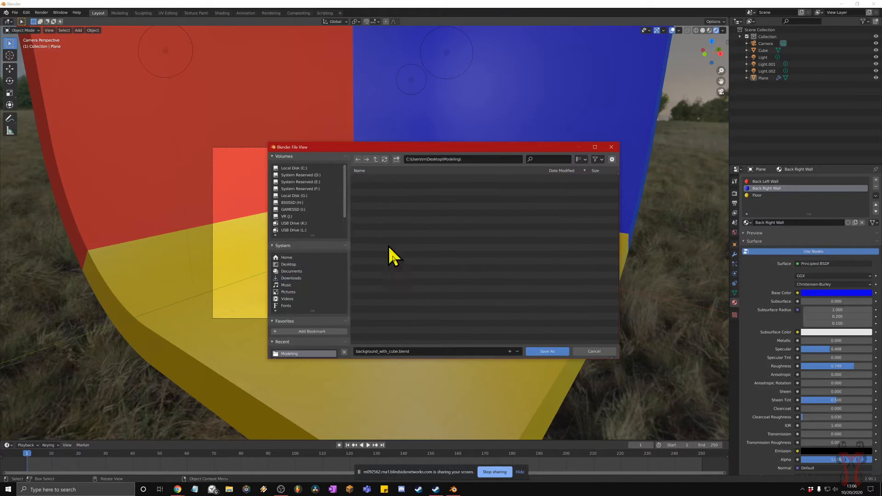
{"action": "left_click", "coordinate": [561, 351]}
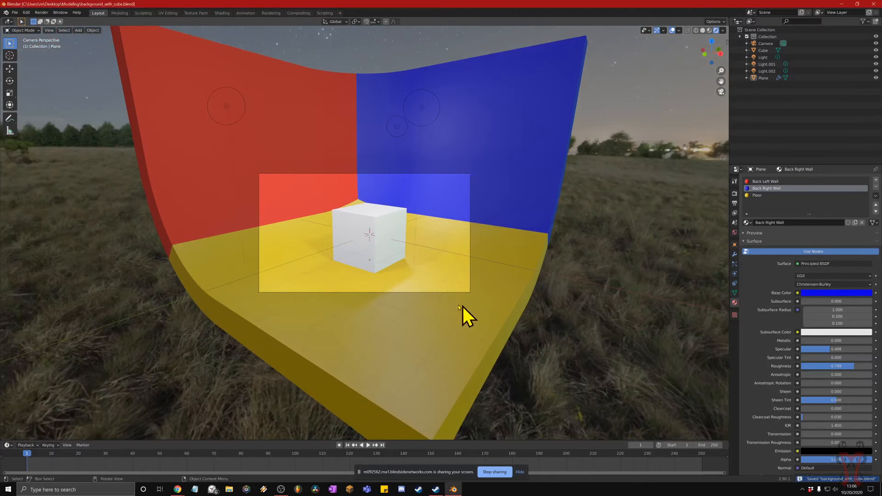
Examine the cube in the camera framing, leave the camera view and inspect the room and lights from several sides.
{"action": "scroll", "coordinate": [427, 264], "scroll_direction": "up", "scroll_amount": 4}
{"action": "scroll", "coordinate": [428, 263], "scroll_direction": "down", "scroll_amount": 2}
{"action": "scroll", "coordinate": [429, 264], "scroll_direction": "up", "scroll_amount": 1}
{"action": "scroll", "coordinate": [428, 264], "scroll_direction": "up", "scroll_amount": 2}
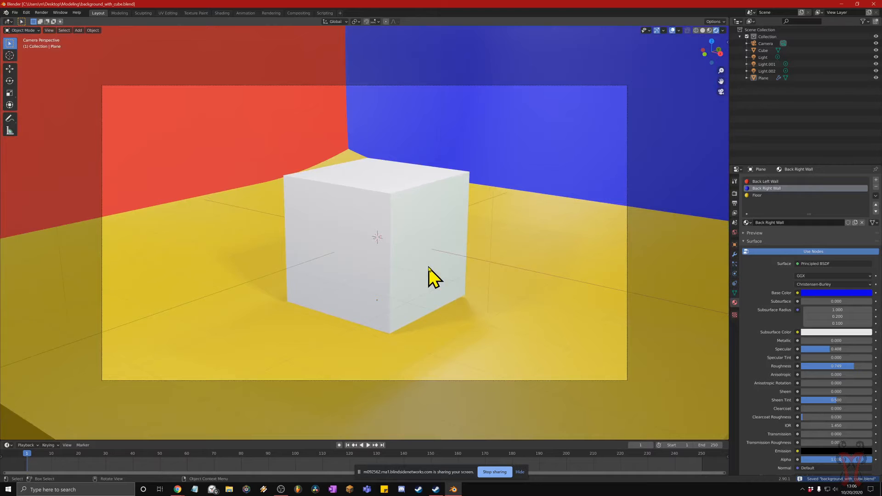
{"action": "key", "text": "KP_0"}
{"action": "middle_click_drag", "start_coordinate": [430, 282], "coordinate": [440, 257]}
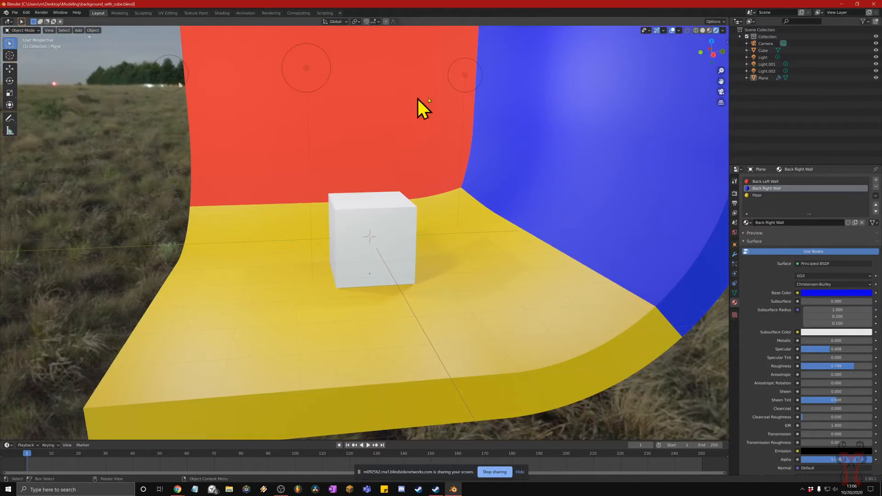
{"action": "scroll", "coordinate": [482, 277], "scroll_direction": "down", "scroll_amount": 3}
{"action": "scroll", "coordinate": [482, 278], "scroll_direction": "up", "scroll_amount": 3}
{"action": "middle_click_drag", "start_coordinate": [463, 274], "coordinate": [518, 269]}
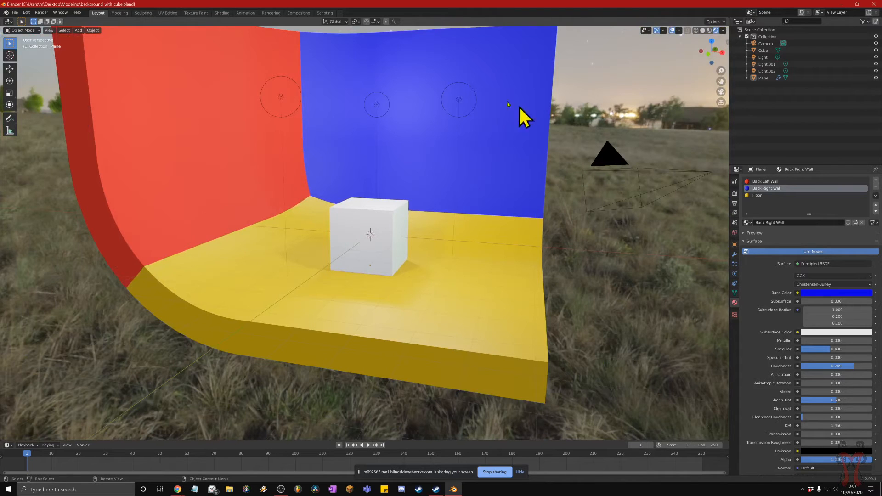
{"action": "middle_click_drag", "start_coordinate": [432, 281], "coordinate": [351, 70]}
{"action": "mouse_move", "coordinate": [456, 194]}
{"action": "middle_mouse_down"}
{"action": "mouse_move", "coordinate": [434, 174]}
{"action": "mouse_move", "coordinate": [426, 183]}
{"action": "mouse_move", "coordinate": [447, 188]}
{"action": "middle_mouse_up"}
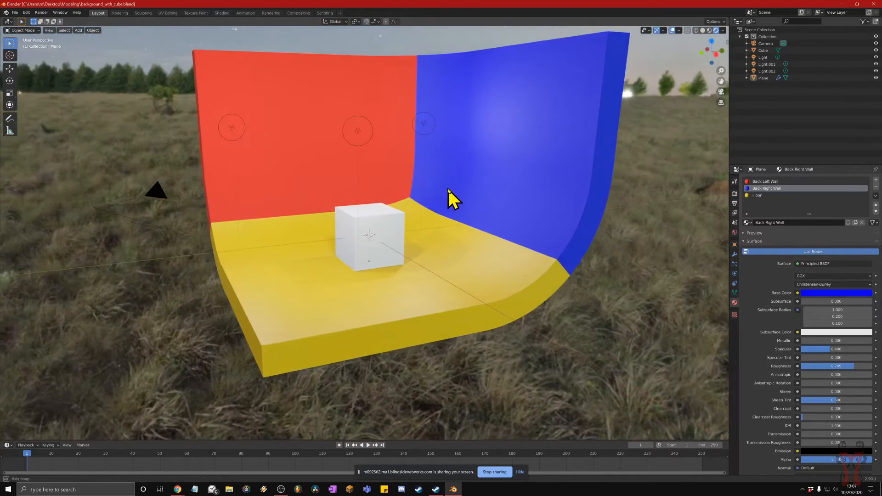